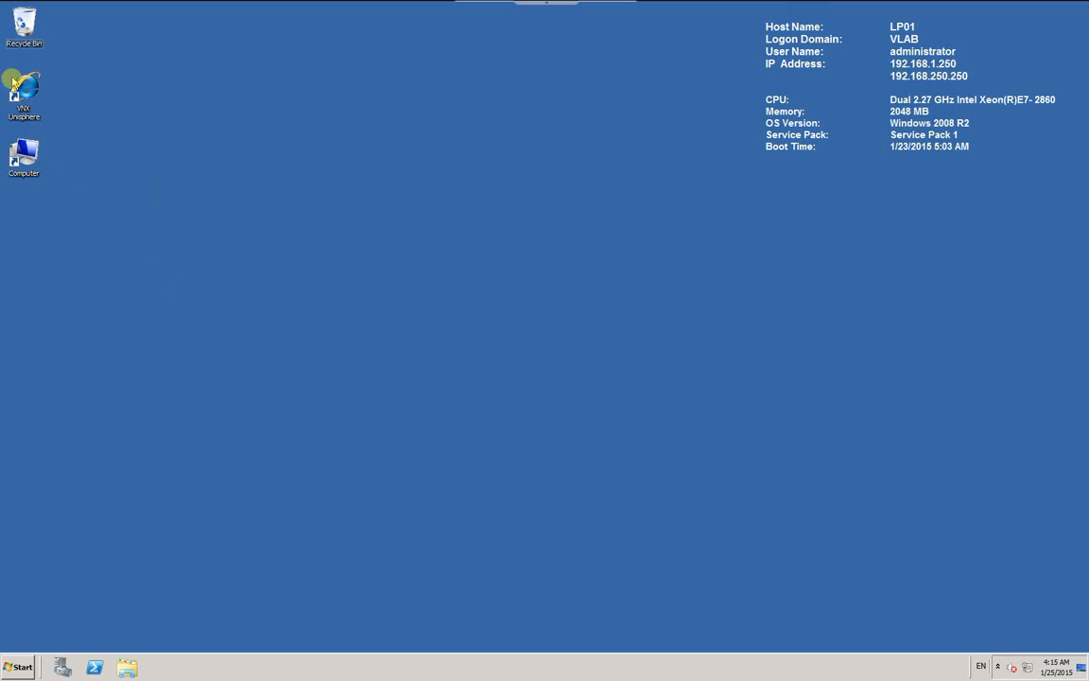
Step: Open VNX Unisphere from the desktop in a maximized window, continuing past the website's security certificate warning
left_click(29, 90)
left_click(91, 105)
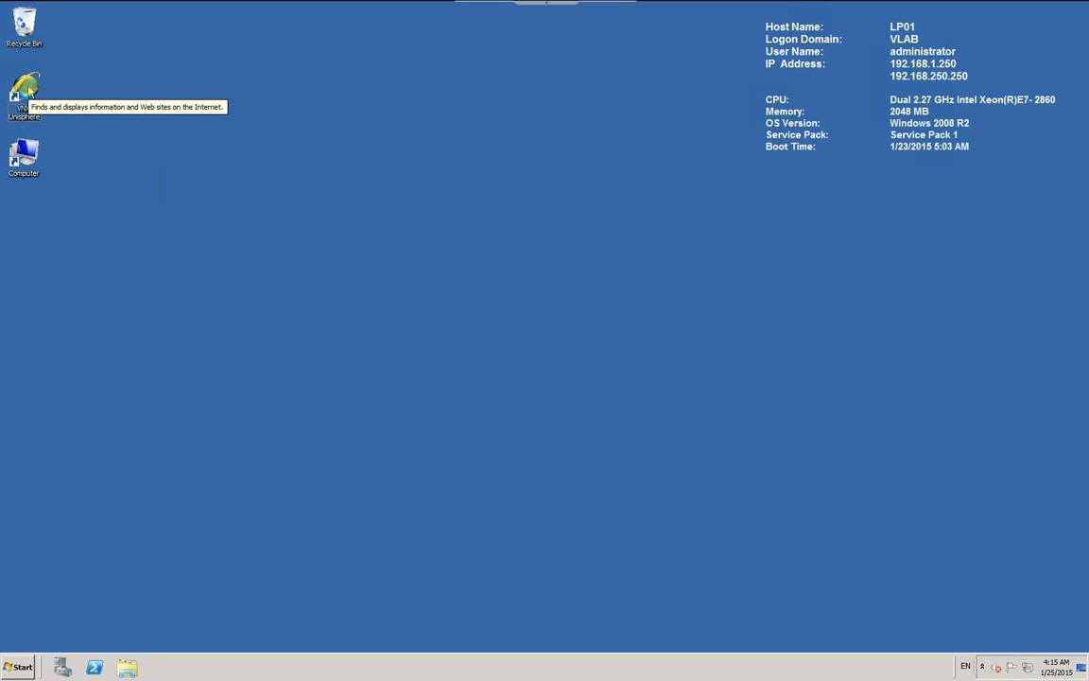
double_click(29, 90)
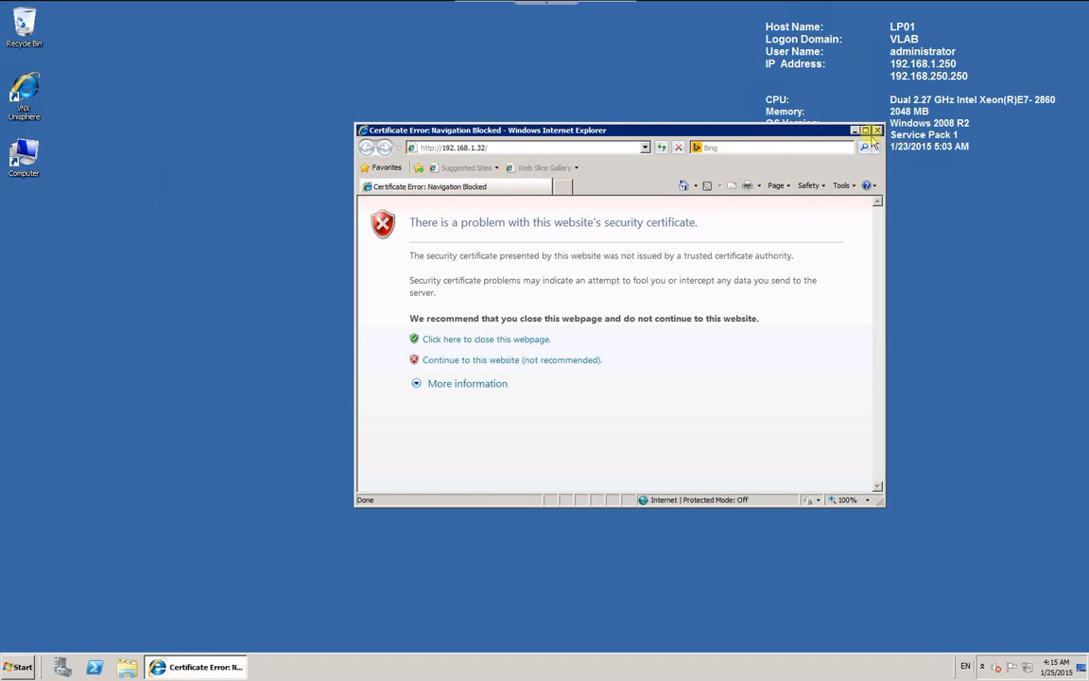
left_click(866, 130)
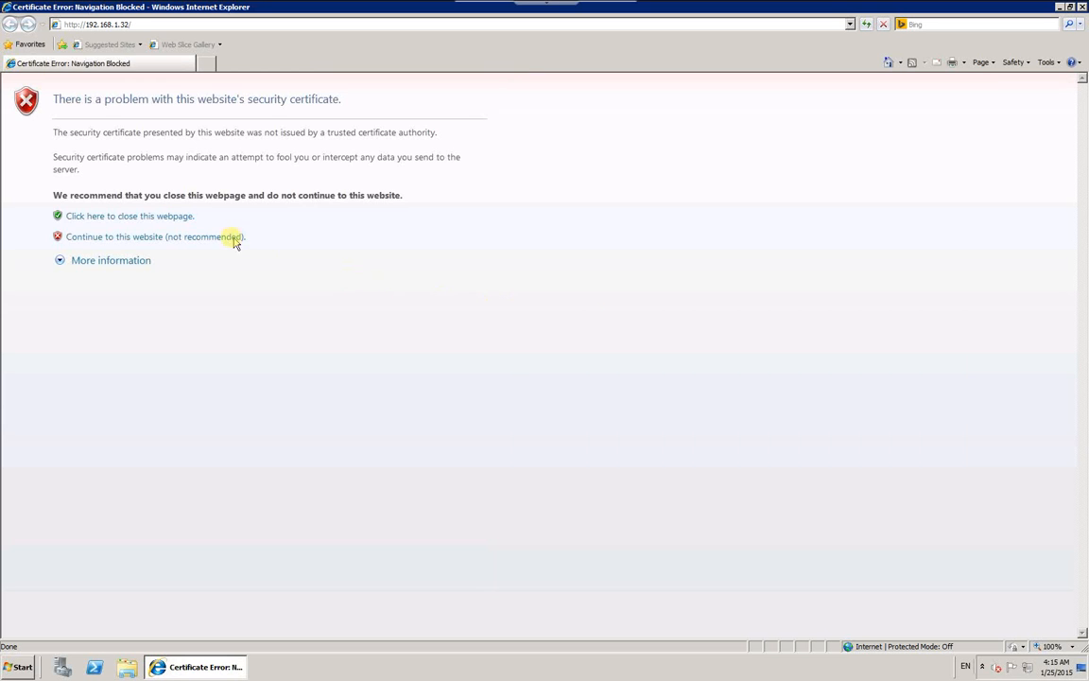
left_click(163, 237)
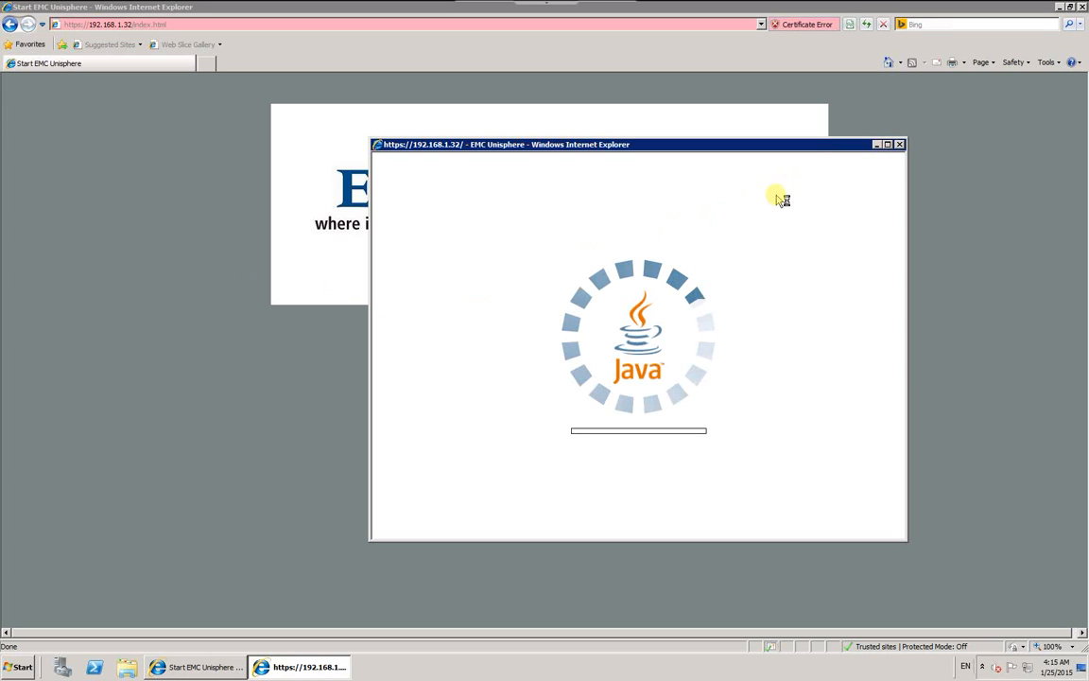
left_click(887, 144)
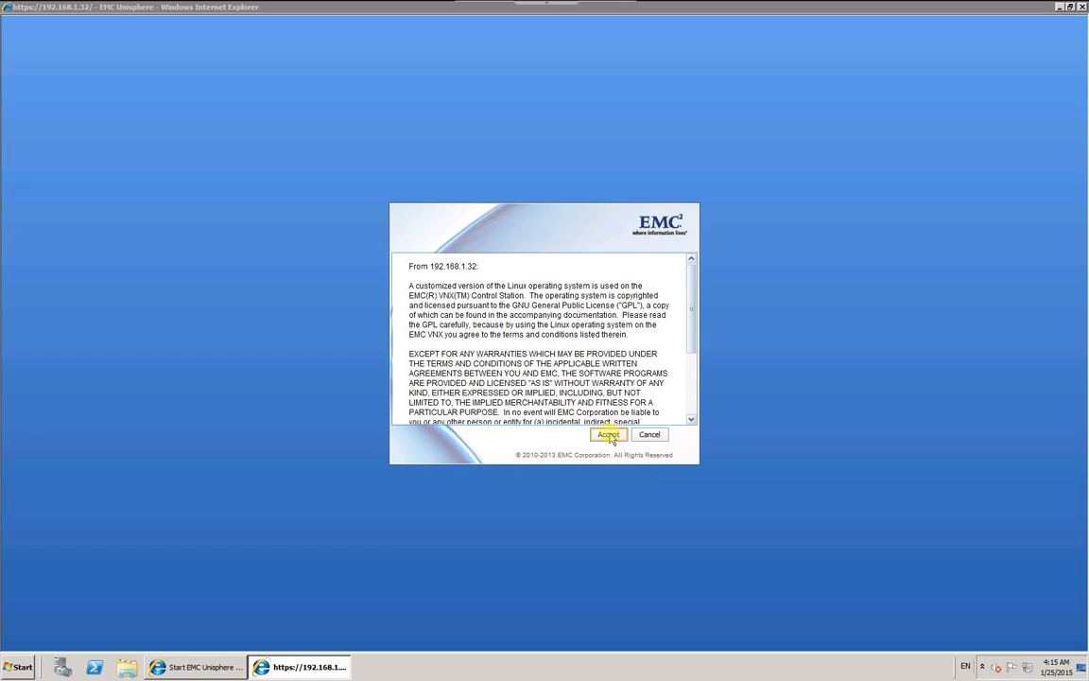
Step: Accept the licence terms and log in as sysadmin with the account password, using the Global scope
left_click(609, 434)
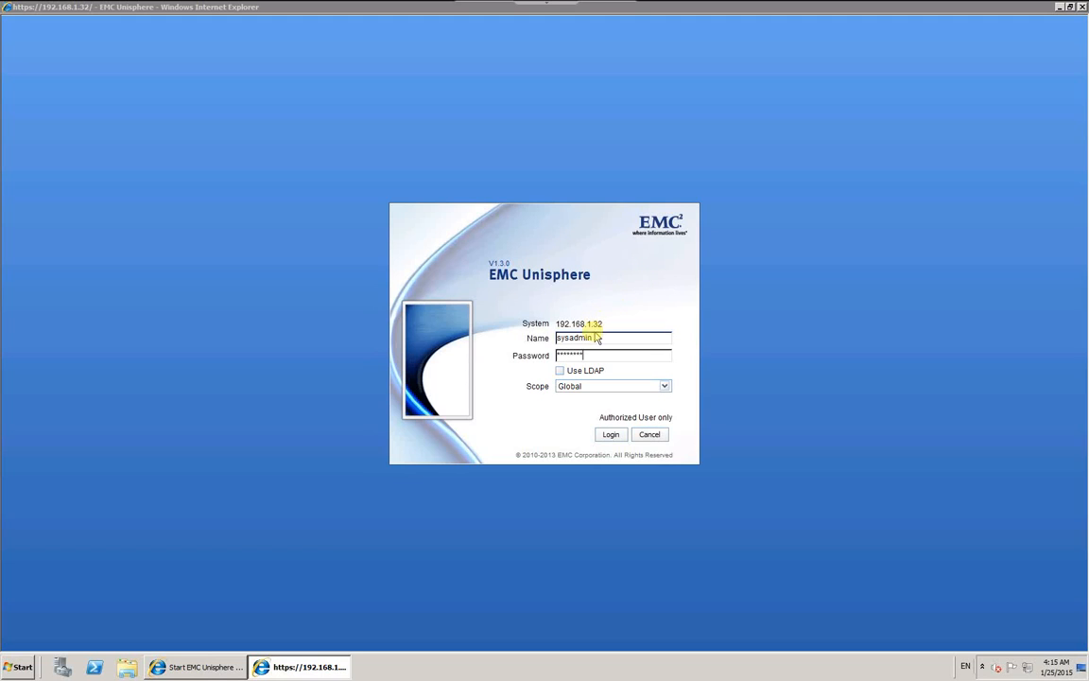
left_click_drag(594, 338, 539, 338)
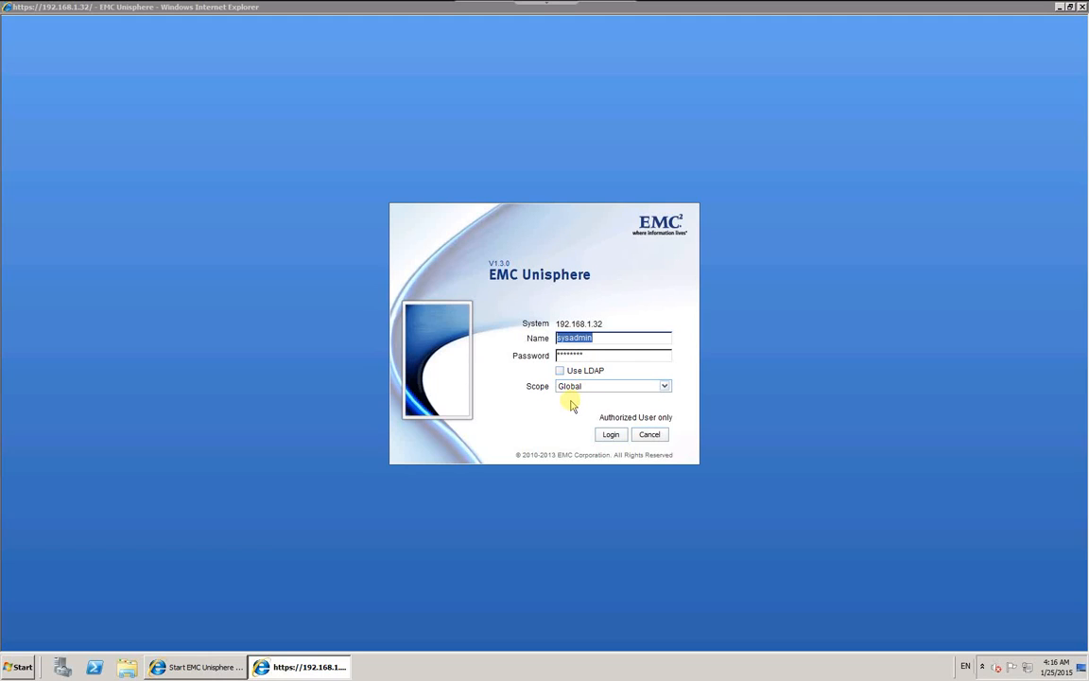
left_click(610, 436)
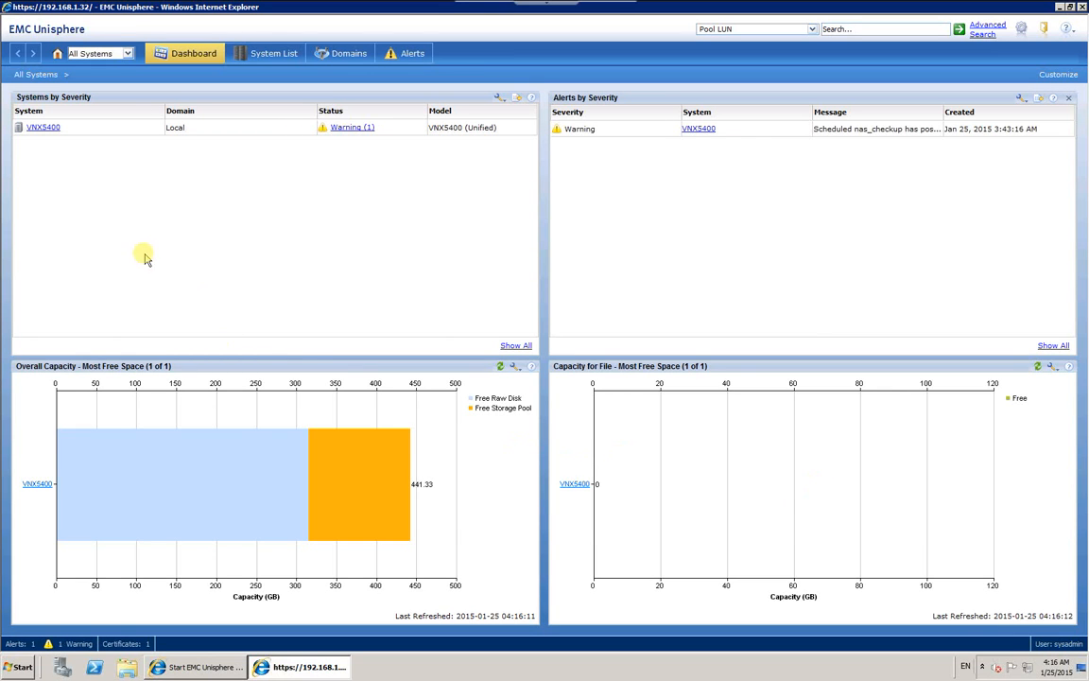
Step: Open the VNX5400 system and check its existing LUNs, storage pools and RAID groups
left_click(56, 130)
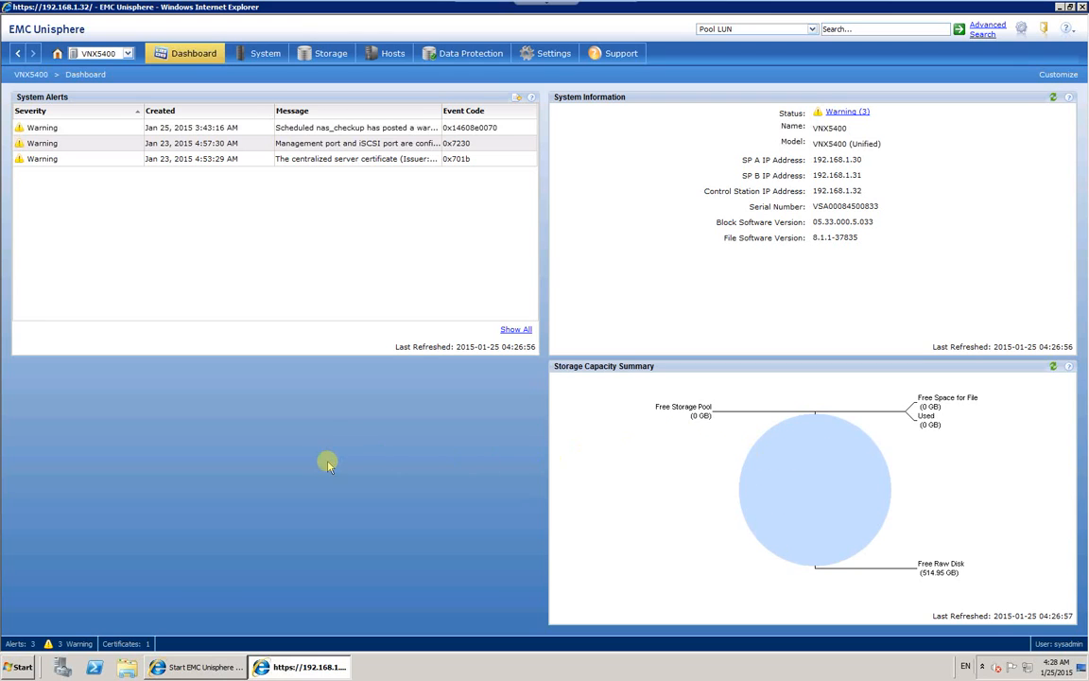
left_click(323, 56)
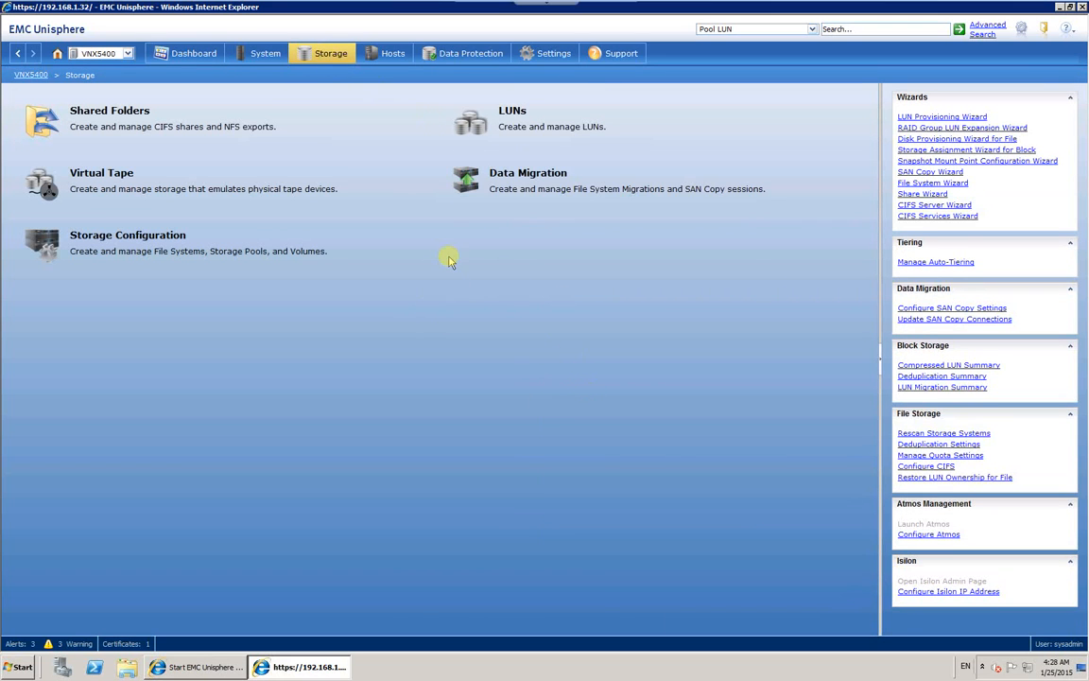
left_click(525, 131)
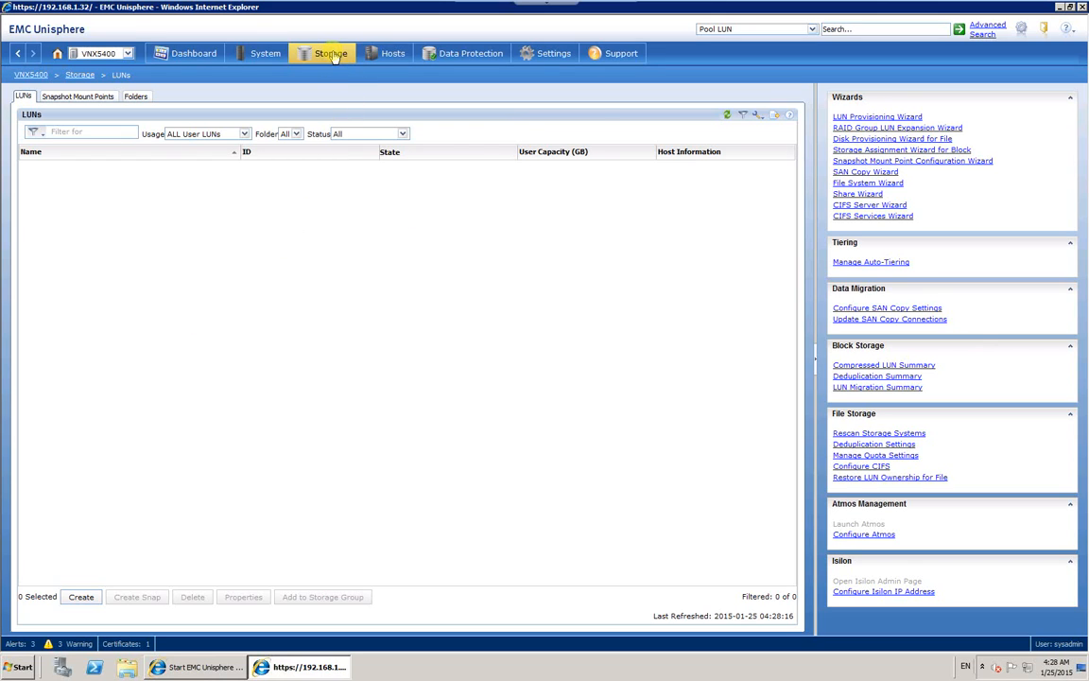
mouse_move(333, 57)
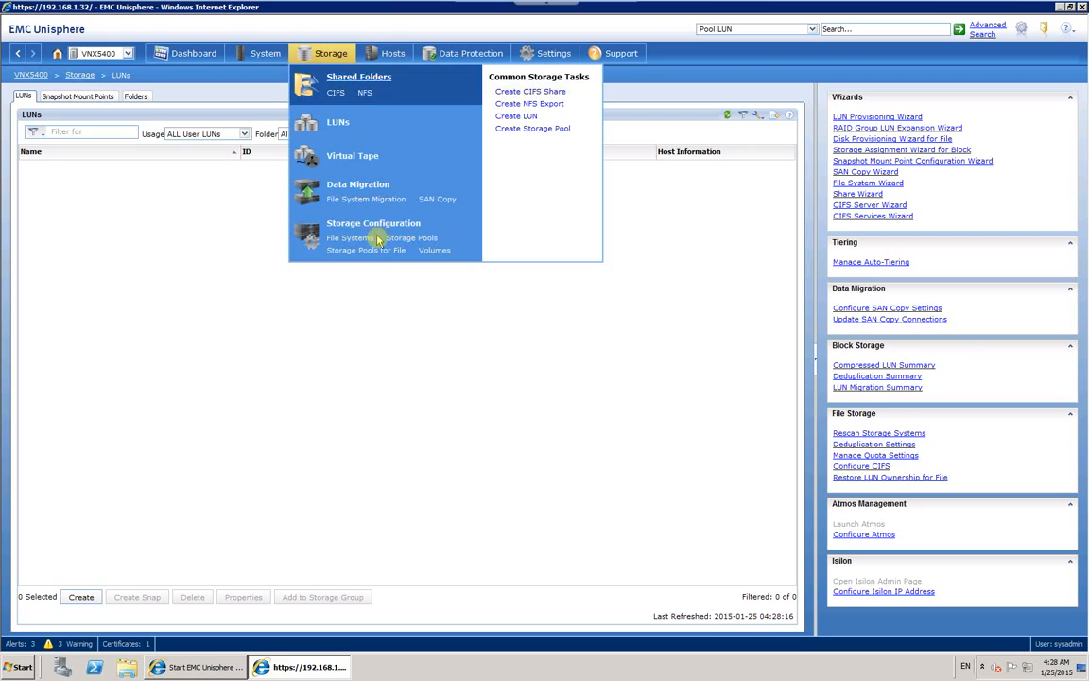
left_click(413, 241)
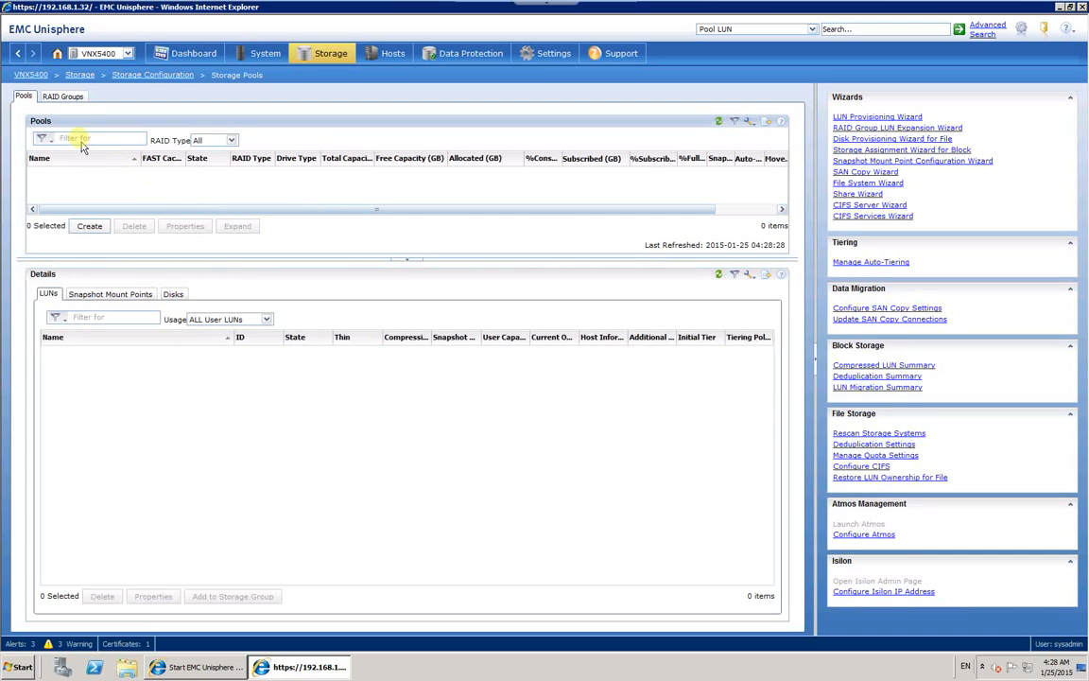
left_click(66, 96)
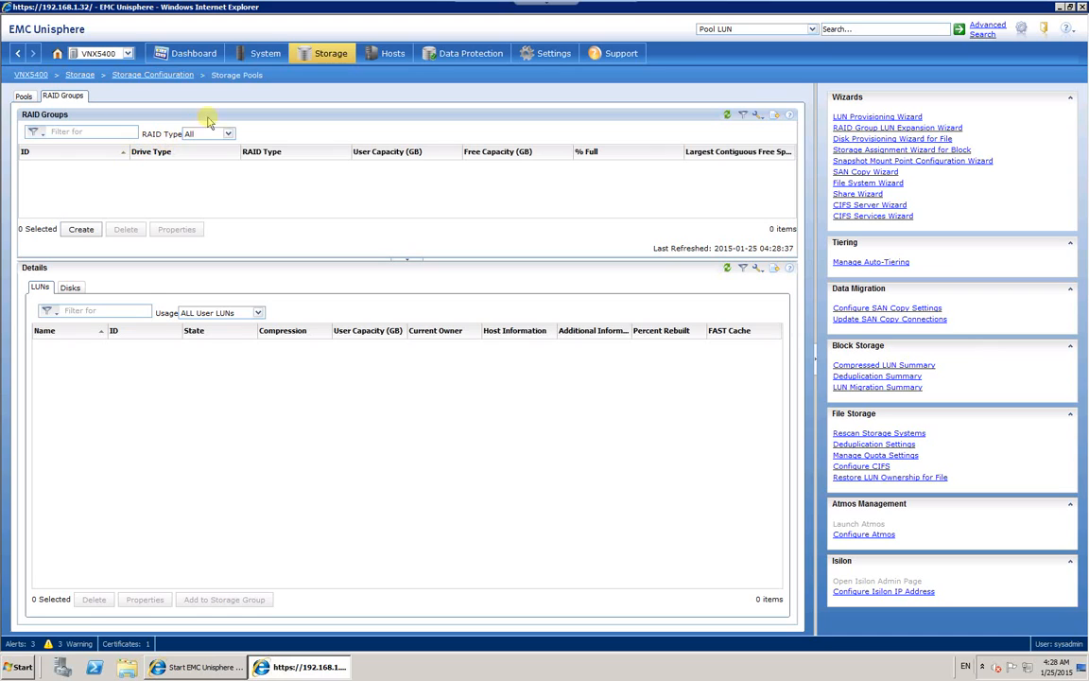
Step: Open the VNX5400 hardware disk list and examine the disks' states, locations and drive types
mouse_move(264, 53)
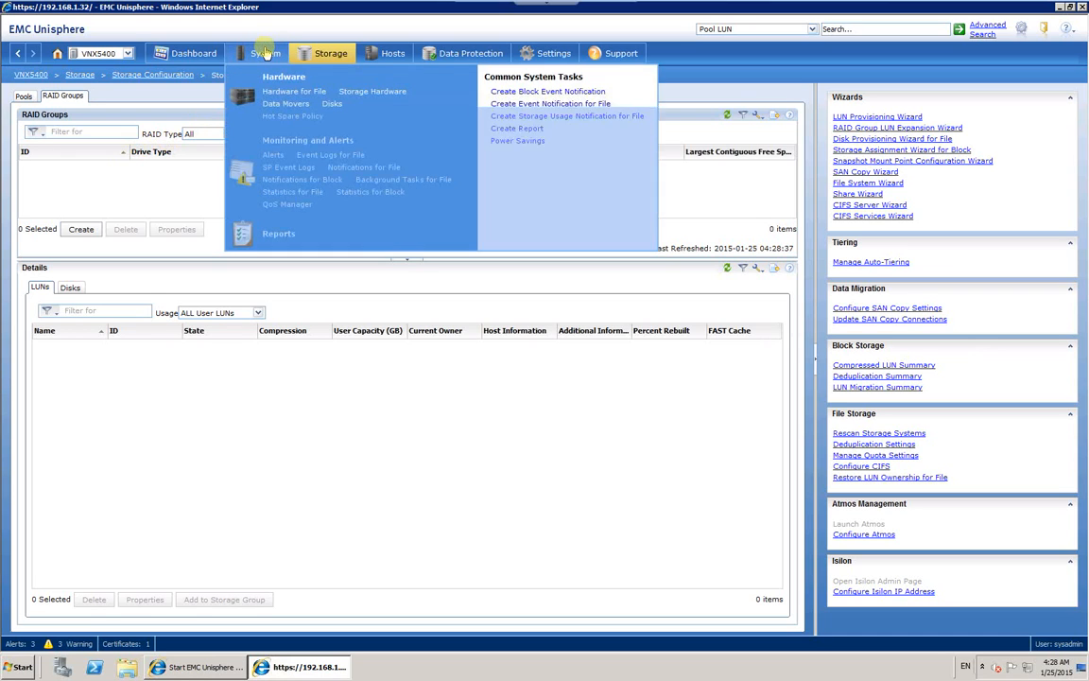
left_click(331, 105)
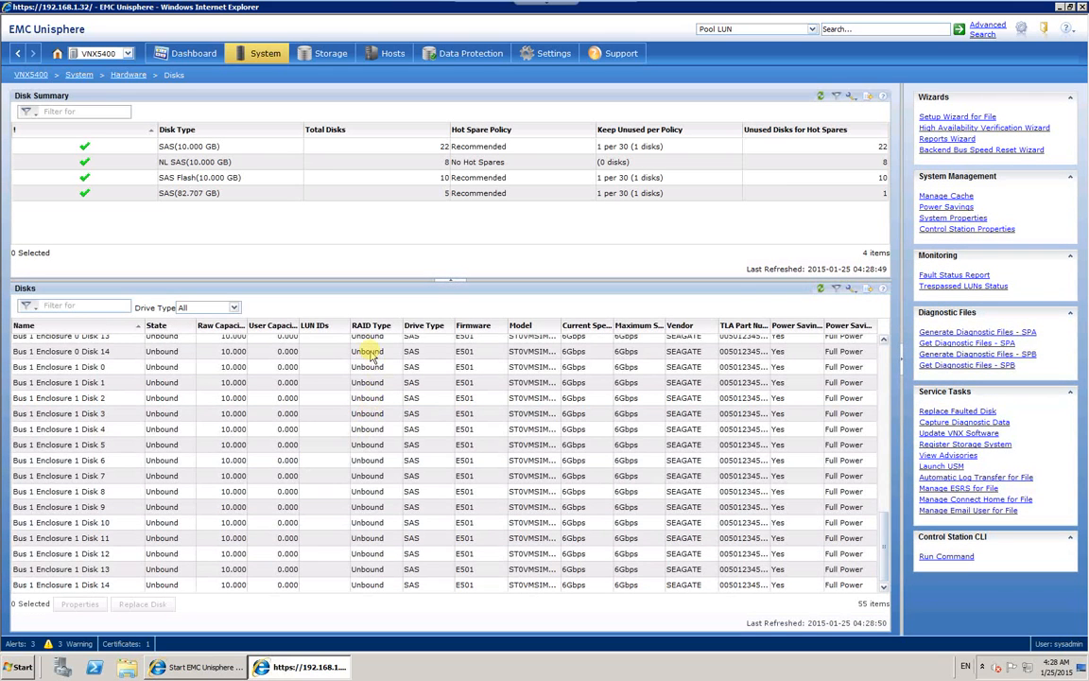
left_click(371, 462)
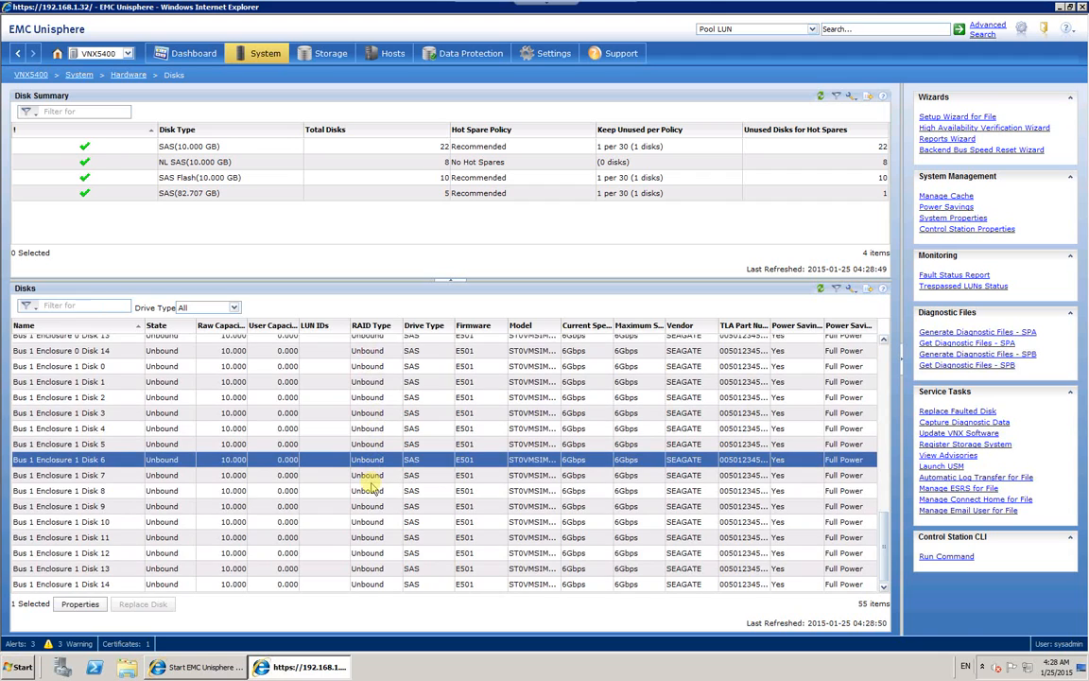
scroll(371, 478, "up", 3)
scroll(371, 485, "up", 1)
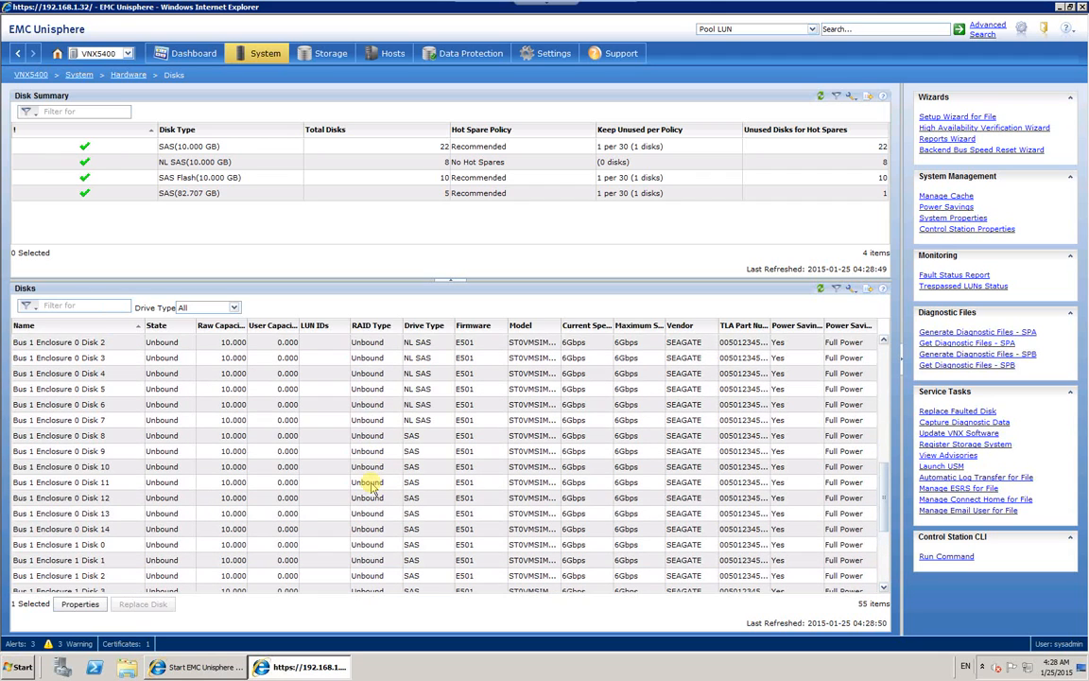
scroll(372, 486, "up", 2)
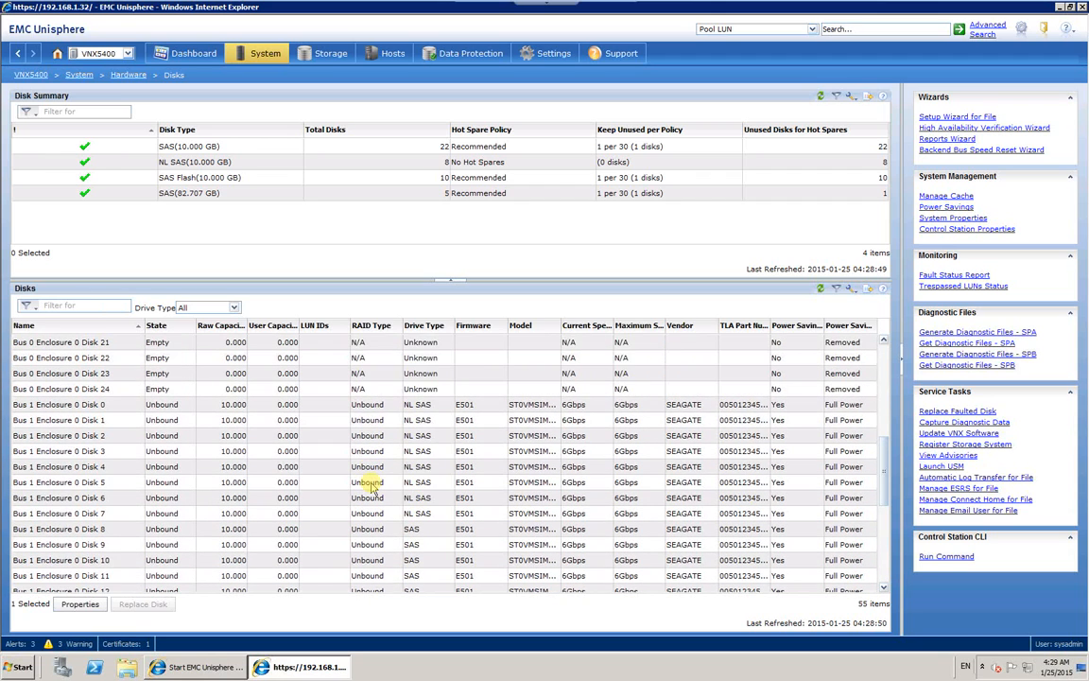
scroll(371, 485, "up", 2)
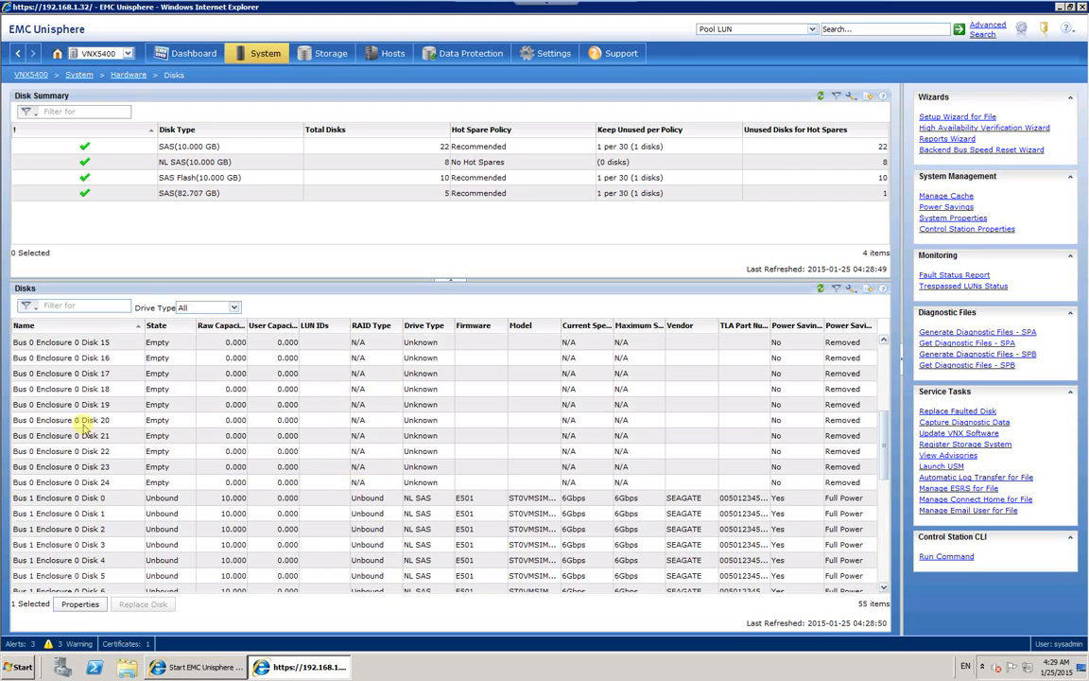
left_click(85, 427)
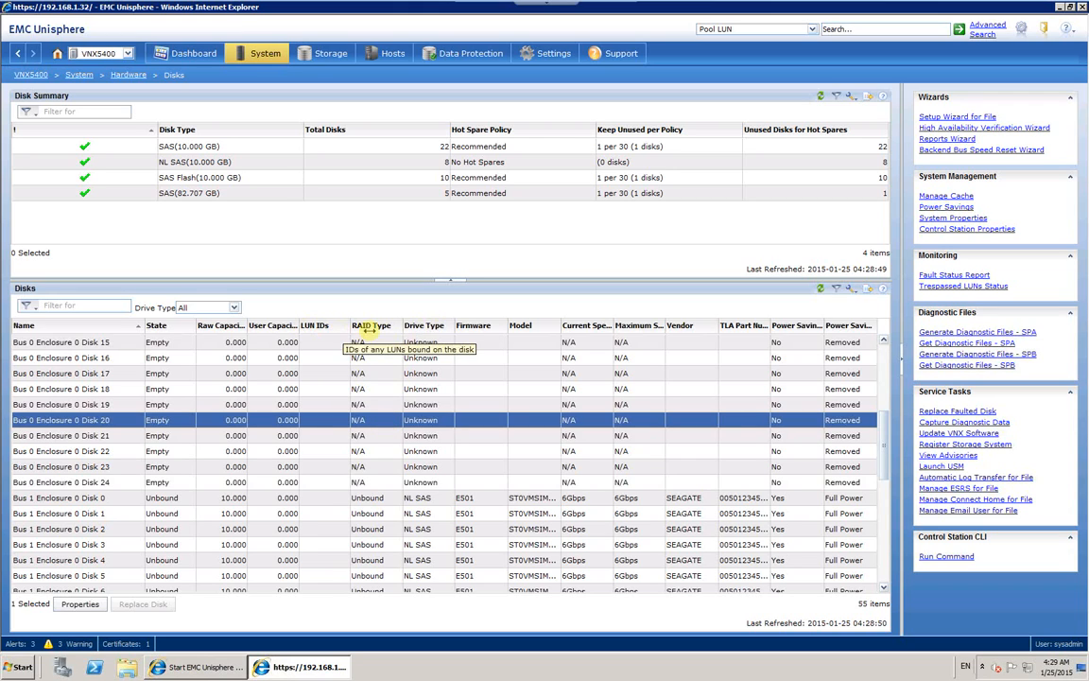
Step: Sort the disk list by drive type and examine the SAS Flash disks 5 to 14 in Bus 0 Enclosure 0
left_click(437, 326)
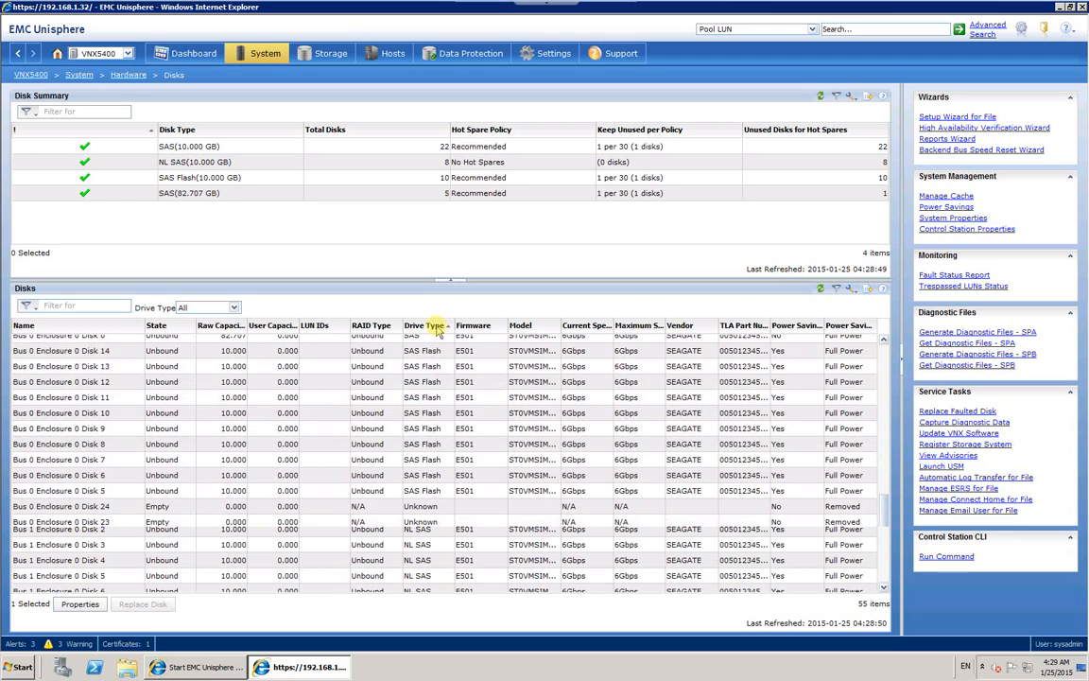
left_click(430, 352)
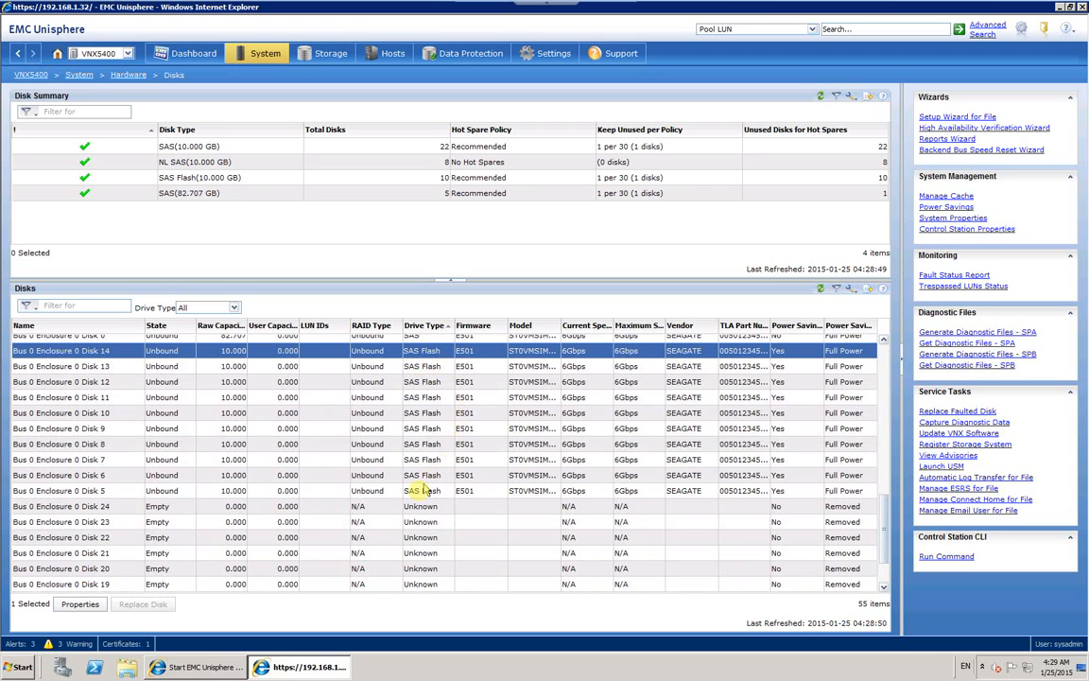
left_click(421, 491, "shift")
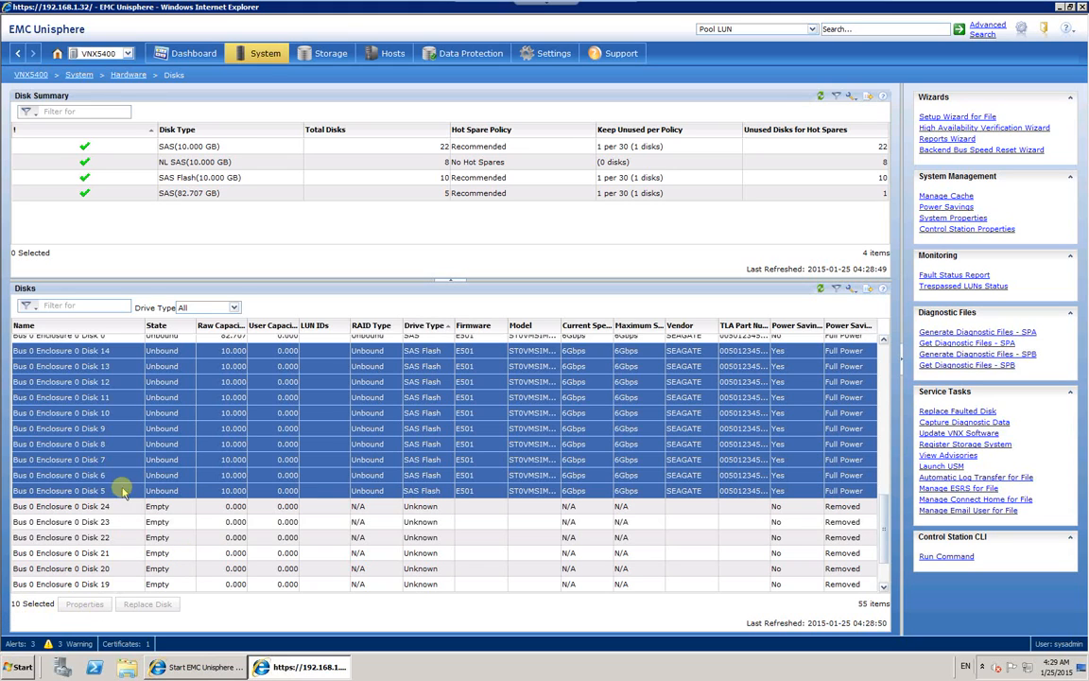
left_click(430, 430)
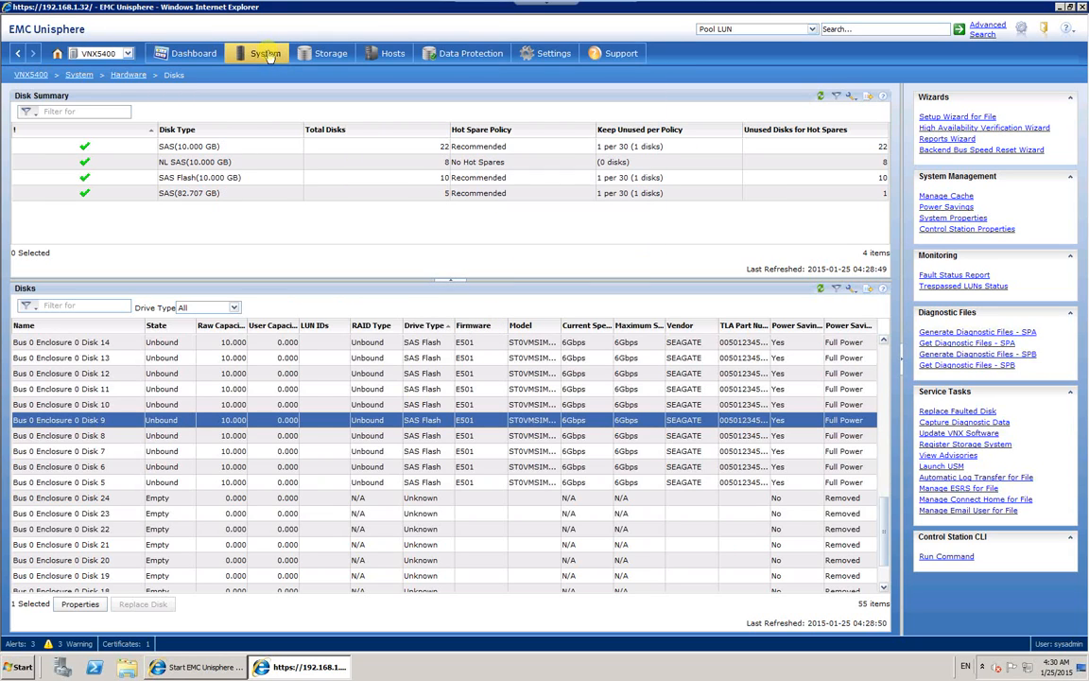
Step: Open the VNX5400 storage system properties in an enlarged window and check the SP Cache settings
left_click(268, 54)
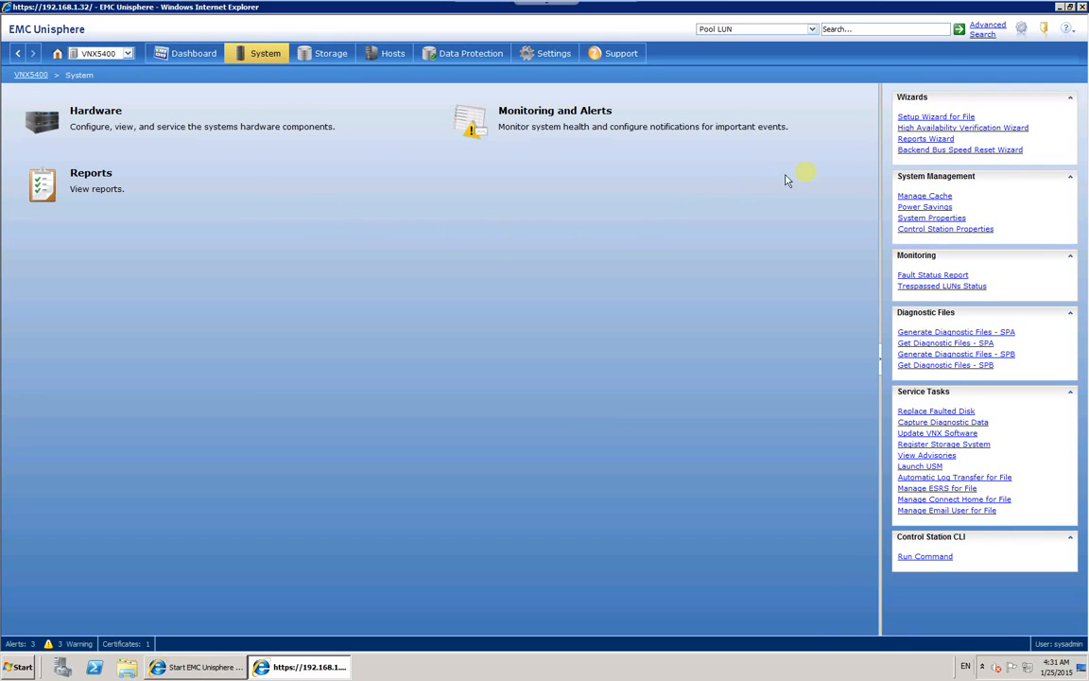
left_click(953, 218)
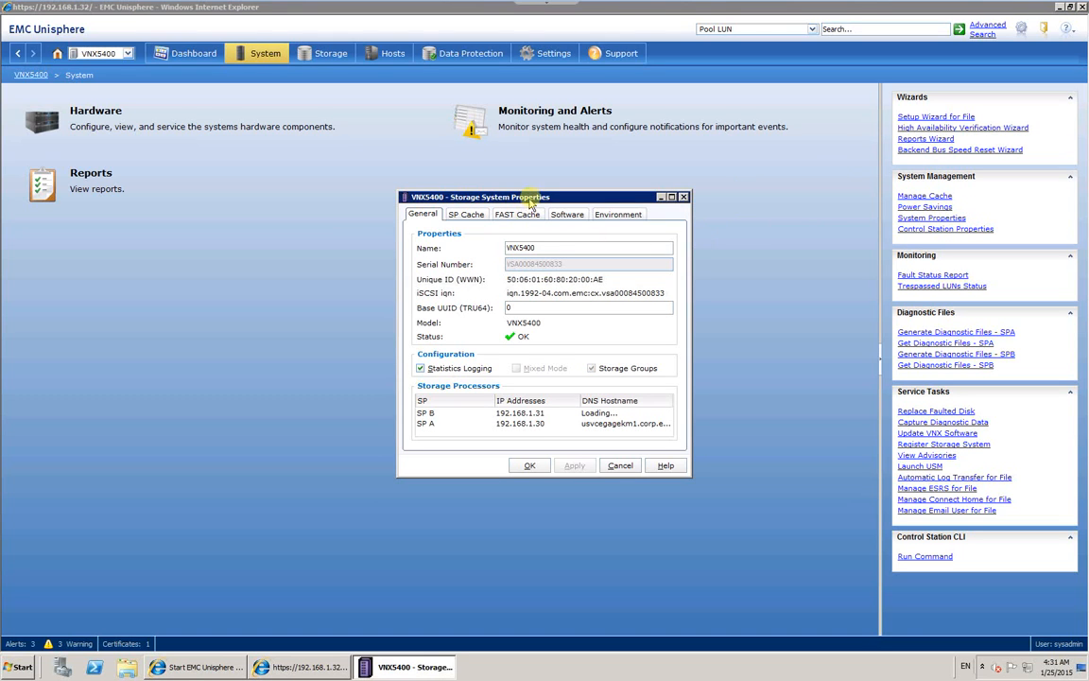
left_click_drag(531, 196, 382, 188)
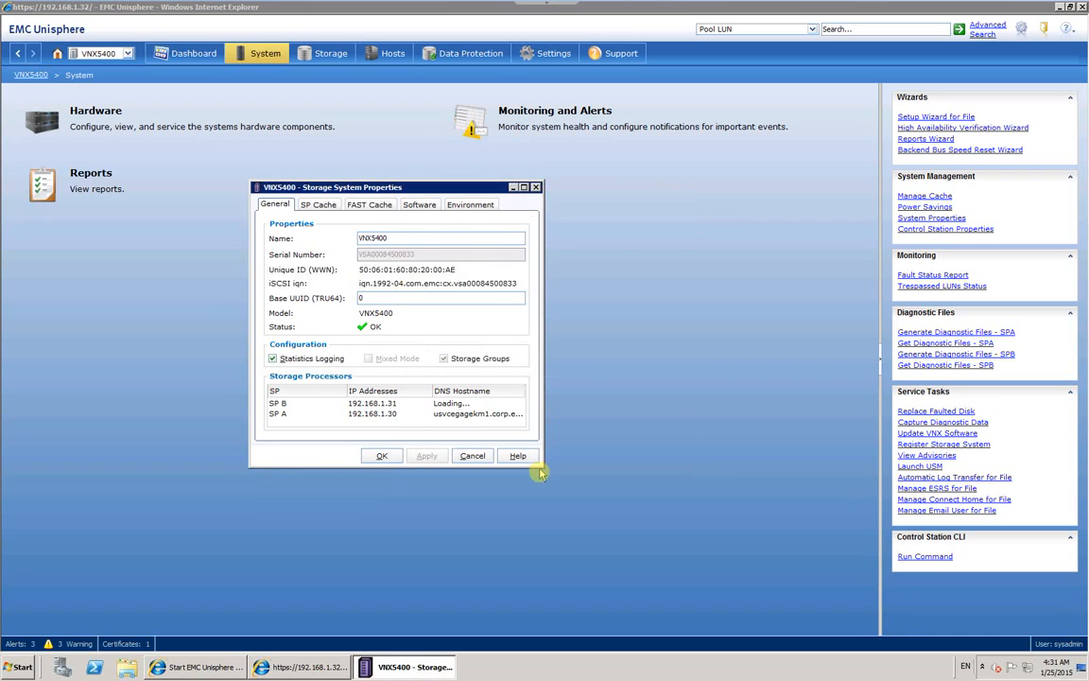
left_click_drag(544, 466, 777, 576)
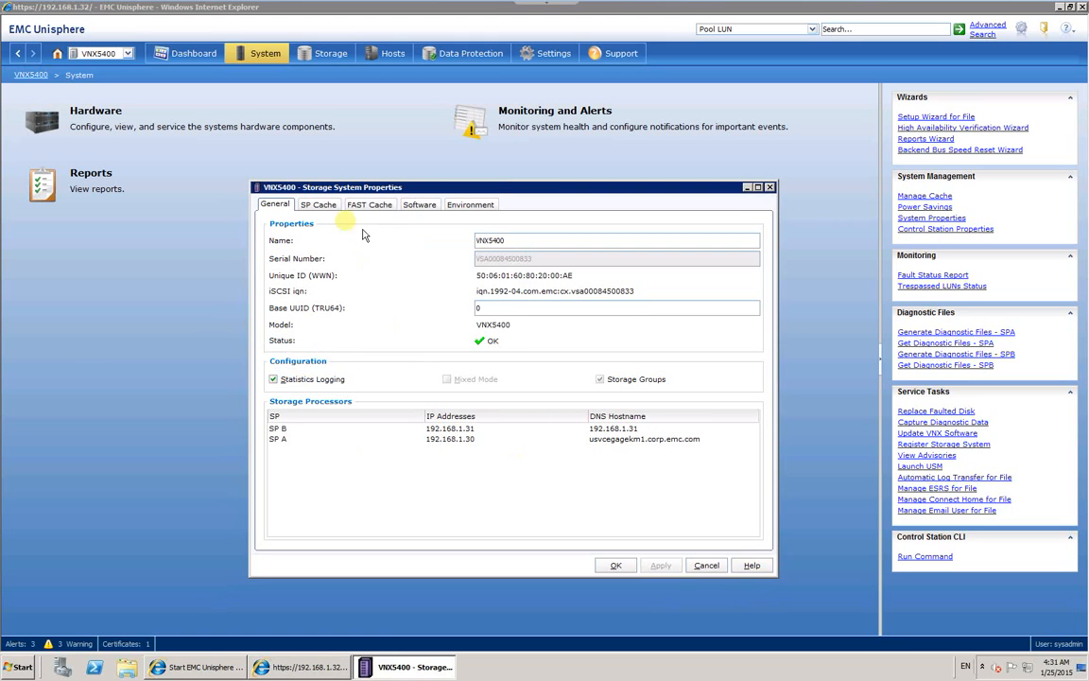
left_click(317, 206)
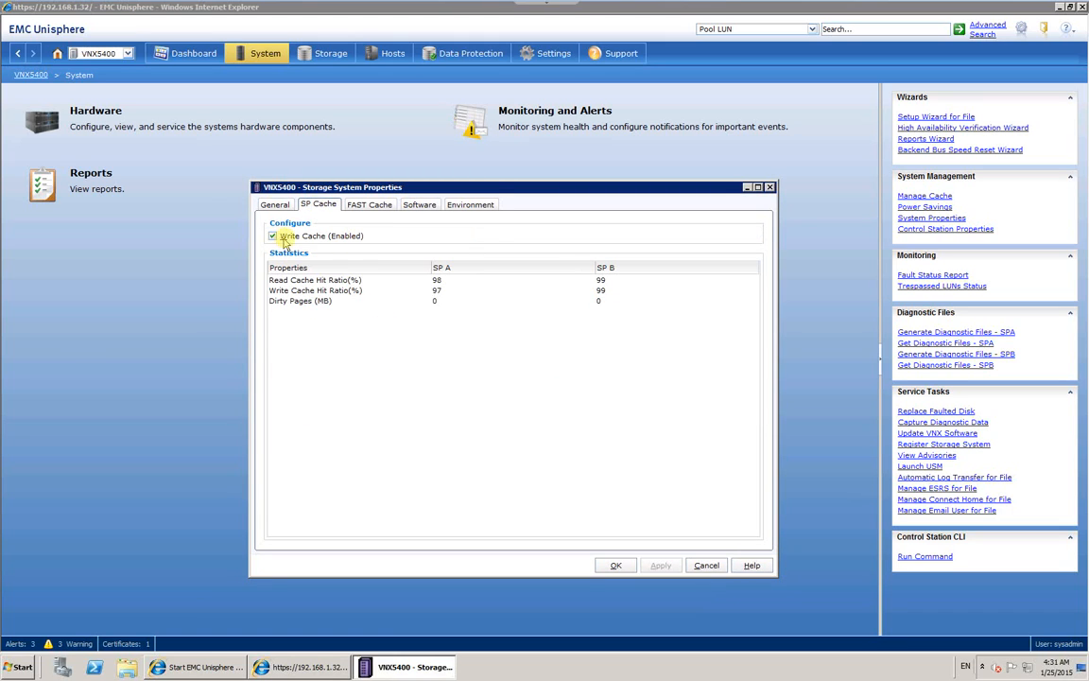
Step: Create a FAST Cache with RAID type 1 and two automatically selected disks, and refresh its status
left_click(361, 210)
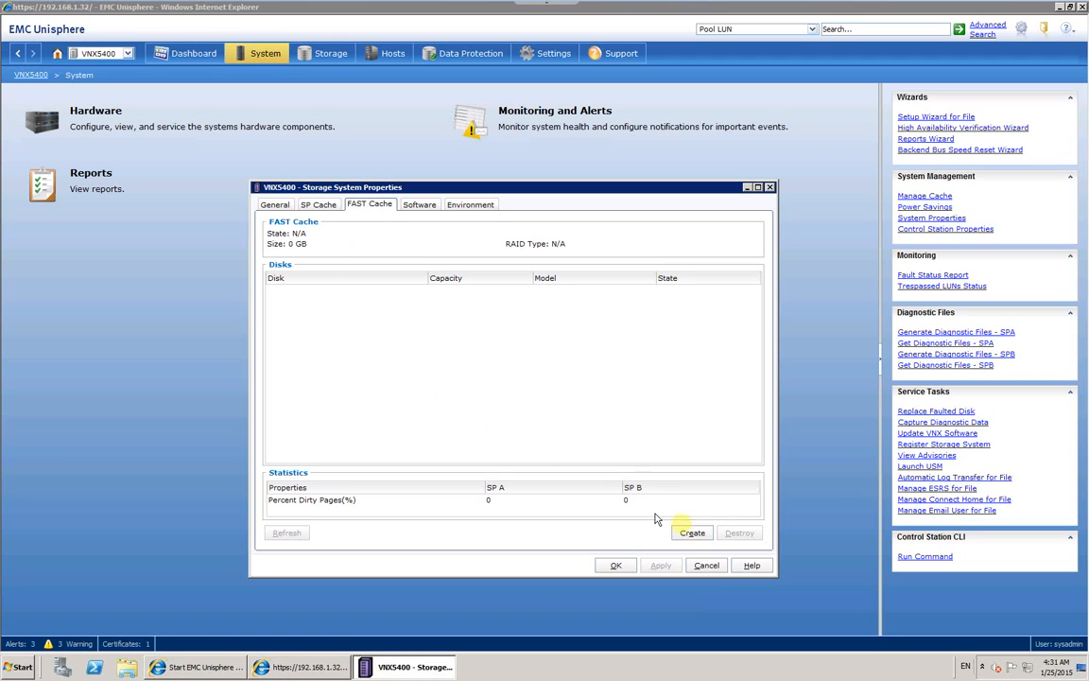
left_click(694, 535)
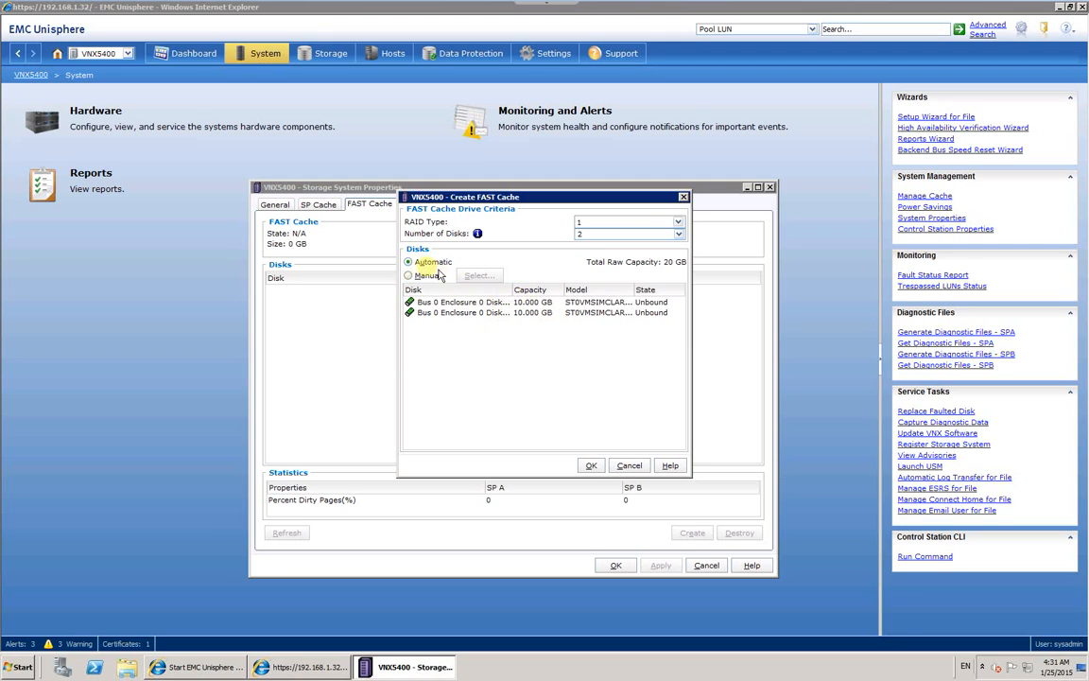
left_click(591, 466)
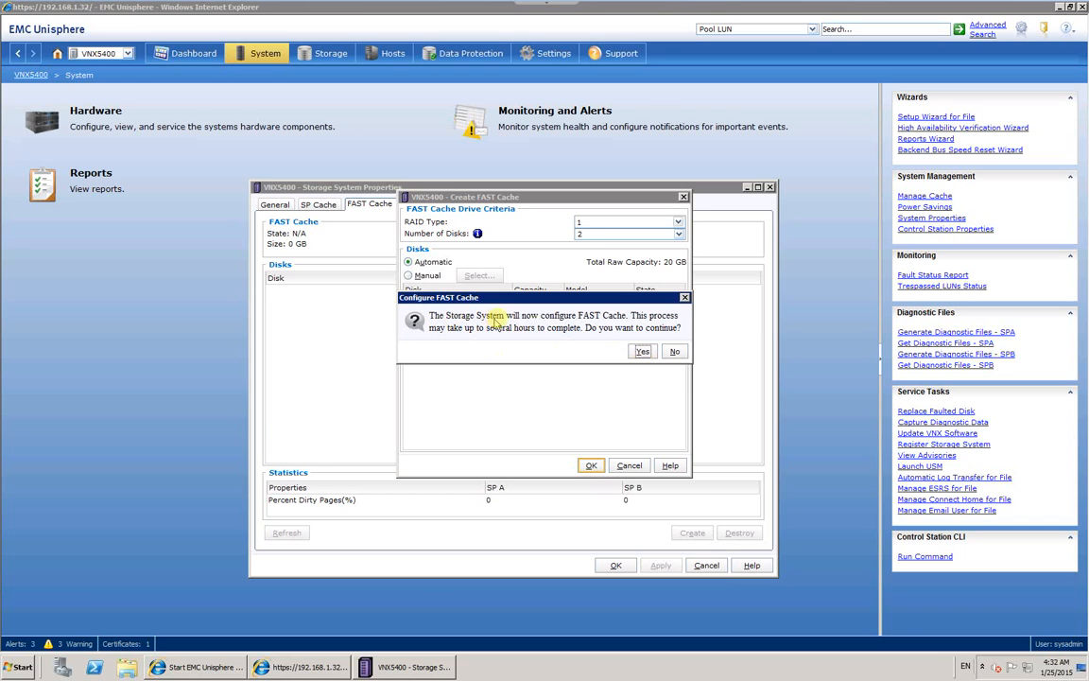
left_click(642, 352)
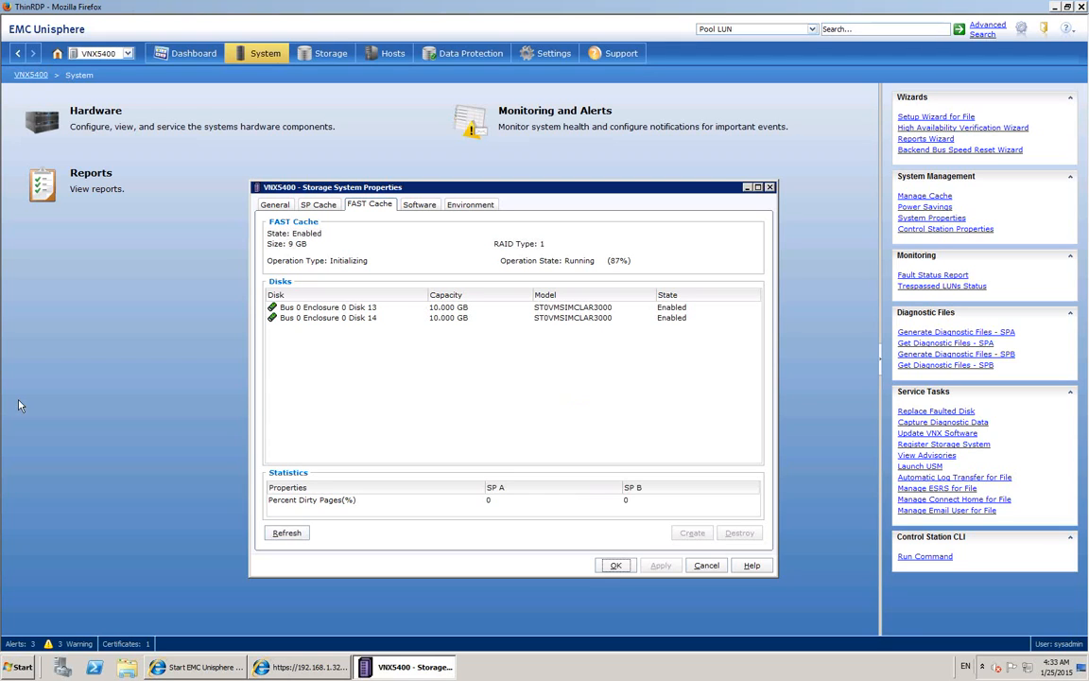
left_click(294, 538)
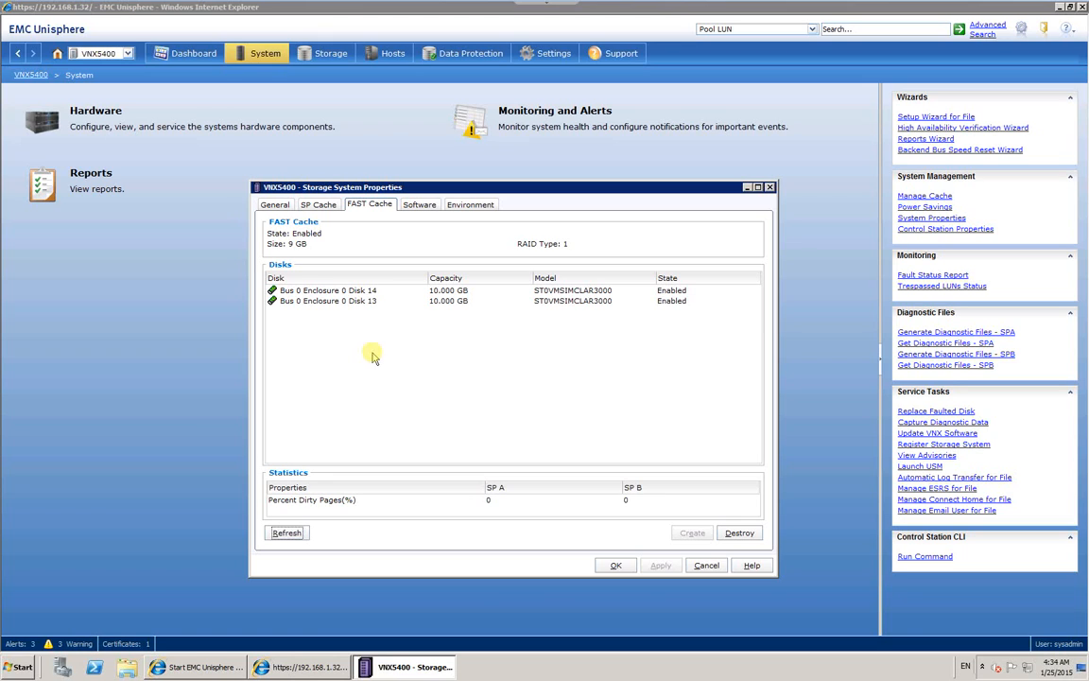
Step: Close the VNX5400 storage system properties, keeping the FAST Cache configuration
left_click(616, 565)
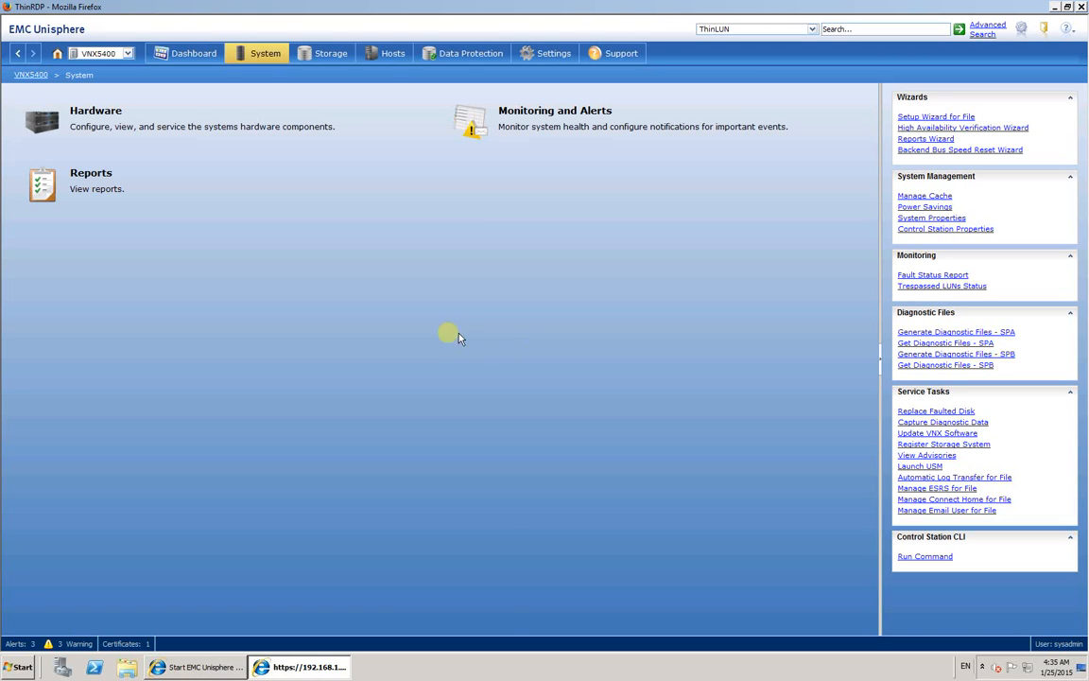
left_click(56, 111)
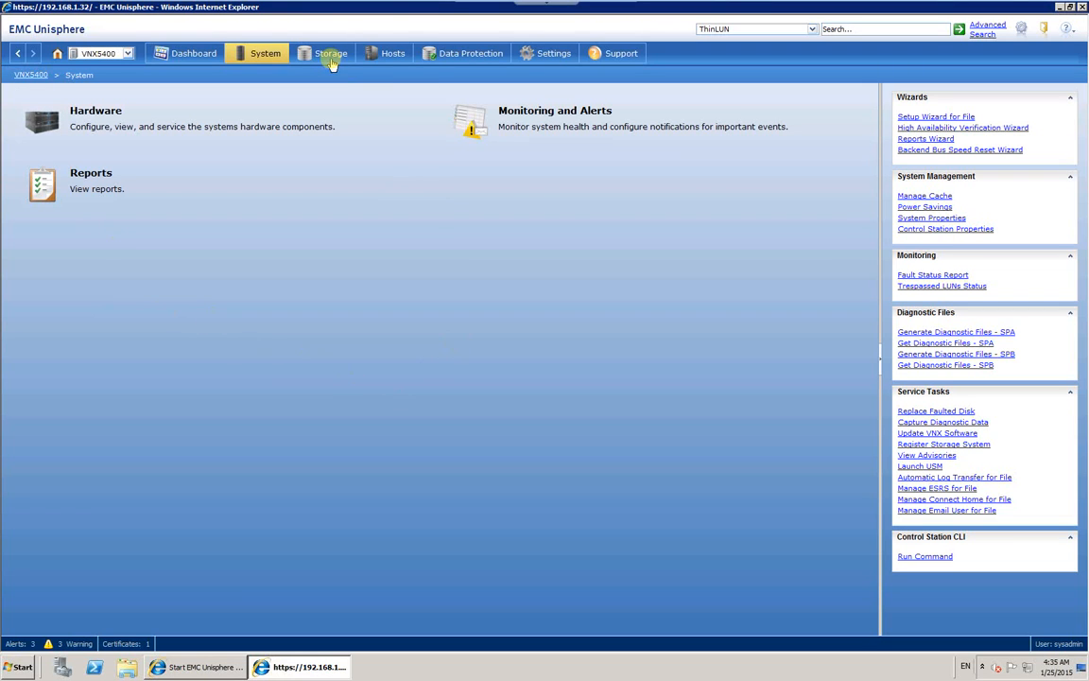
Step: Open the VNX5400 LUN list and try to create a LUN
left_click(329, 57)
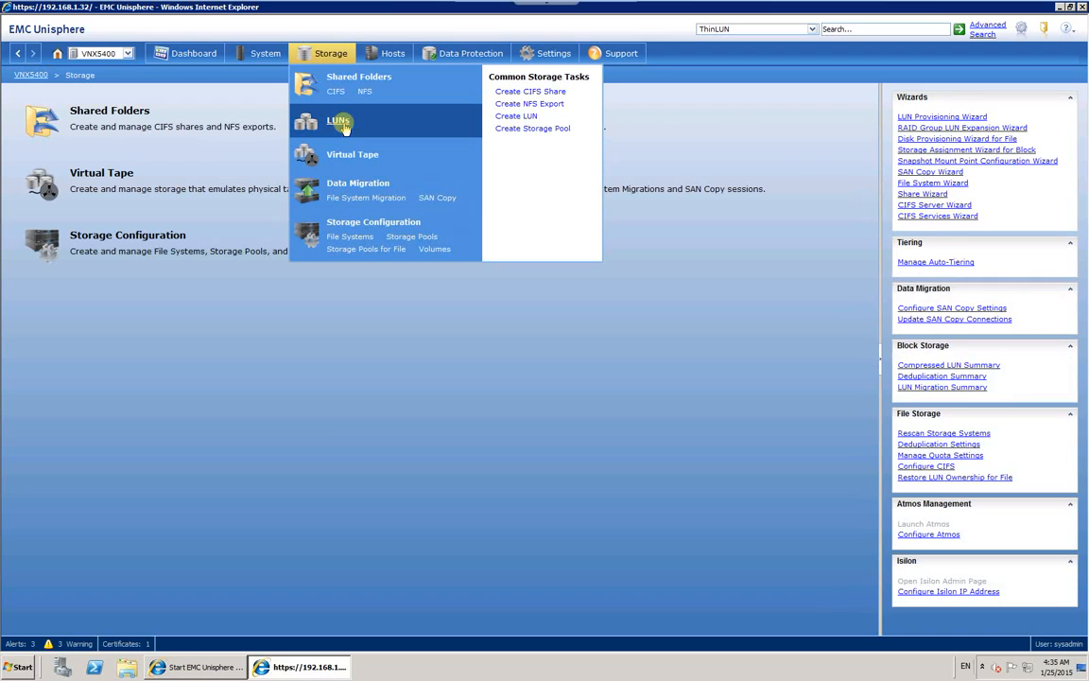
left_click(338, 125)
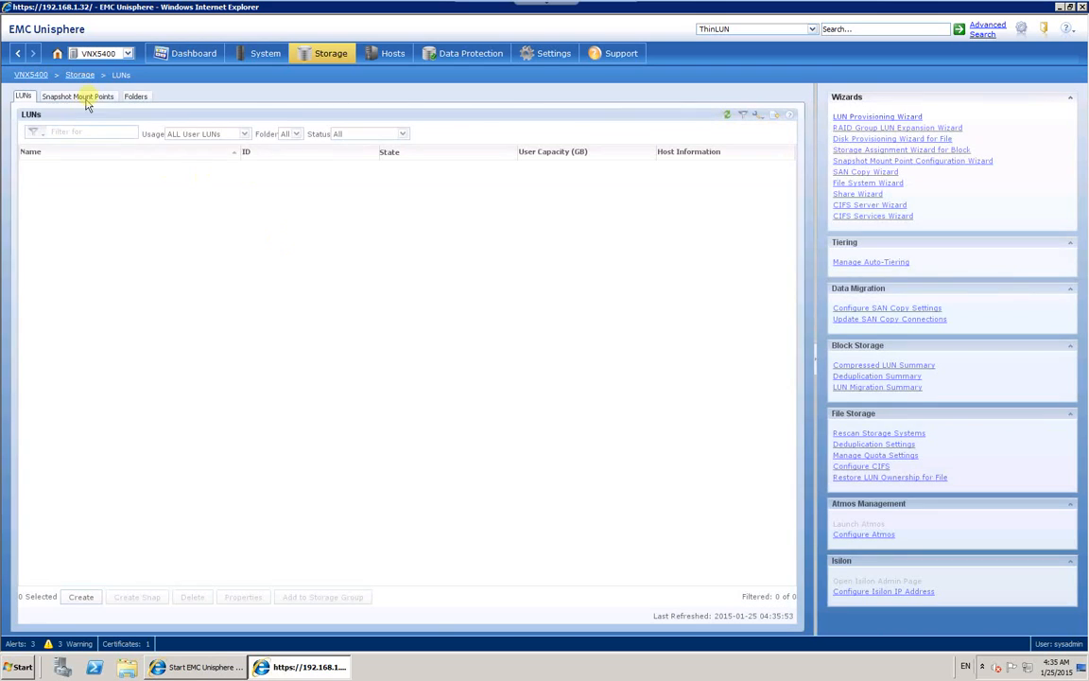
left_click(84, 597)
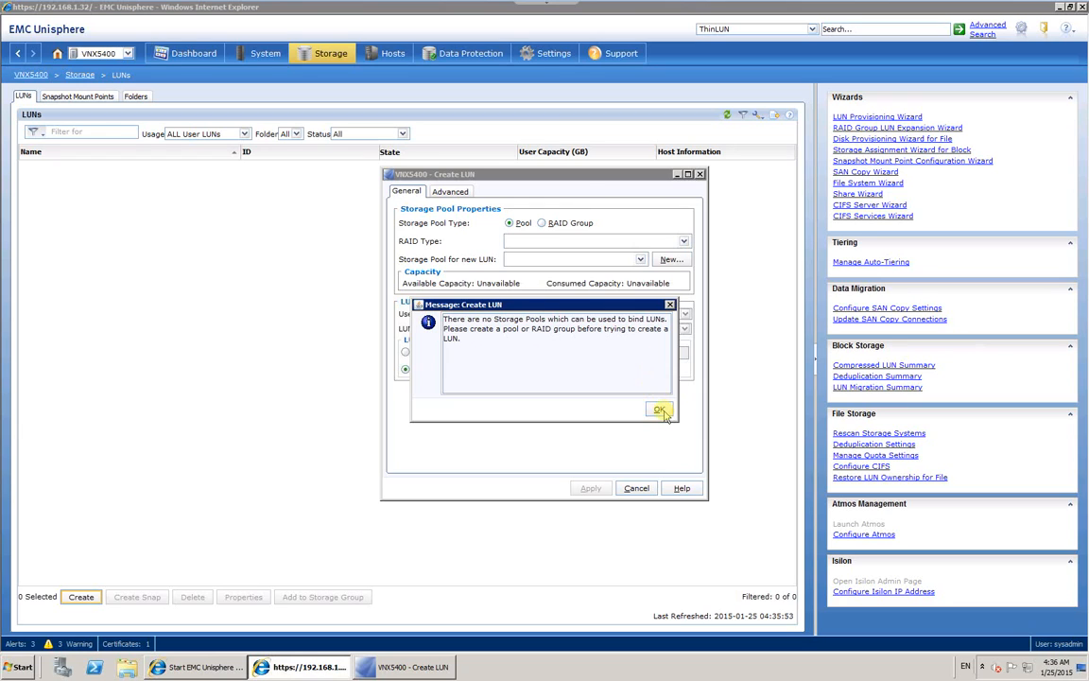
left_click(659, 411)
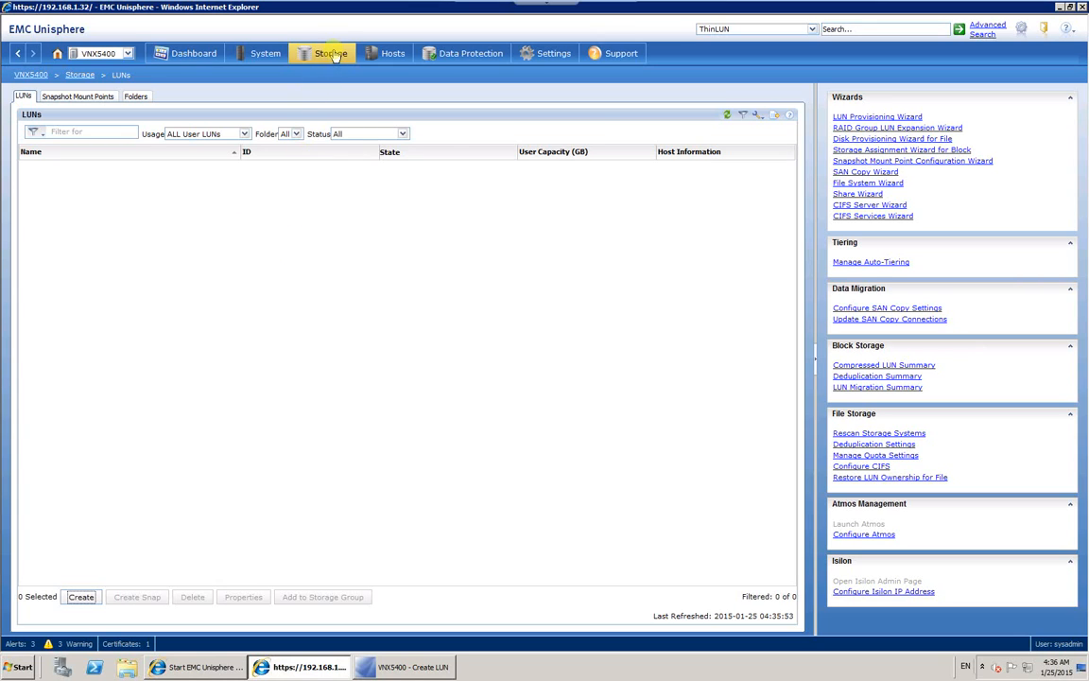
Step: Open the Storage Pools page under Storage Configuration
mouse_move(331, 54)
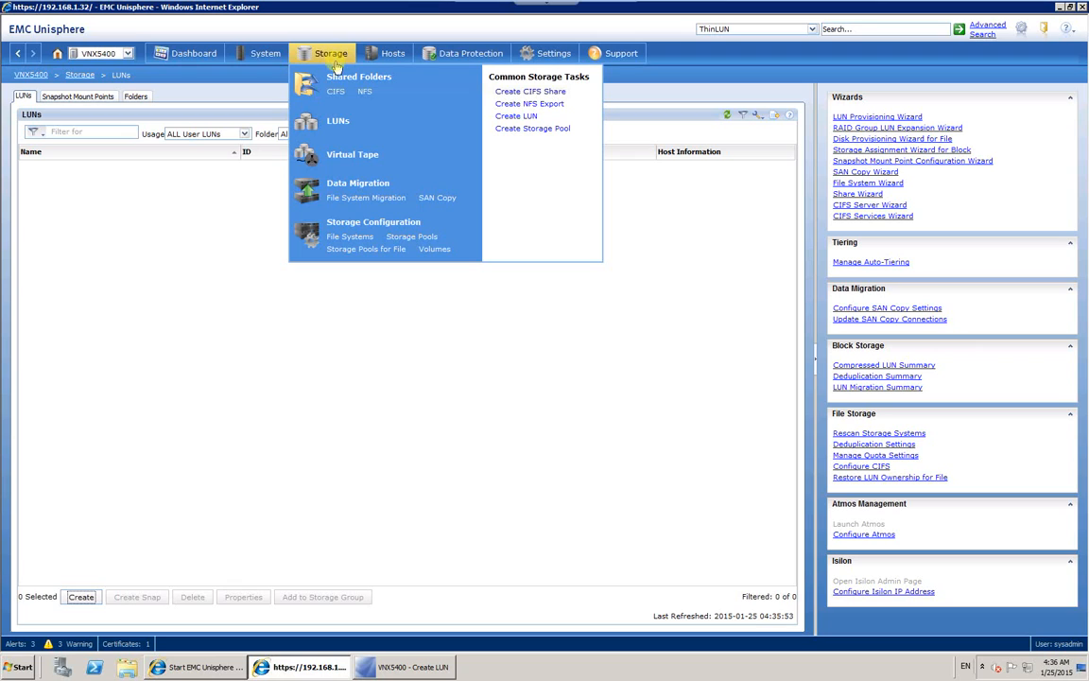
left_click(400, 225)
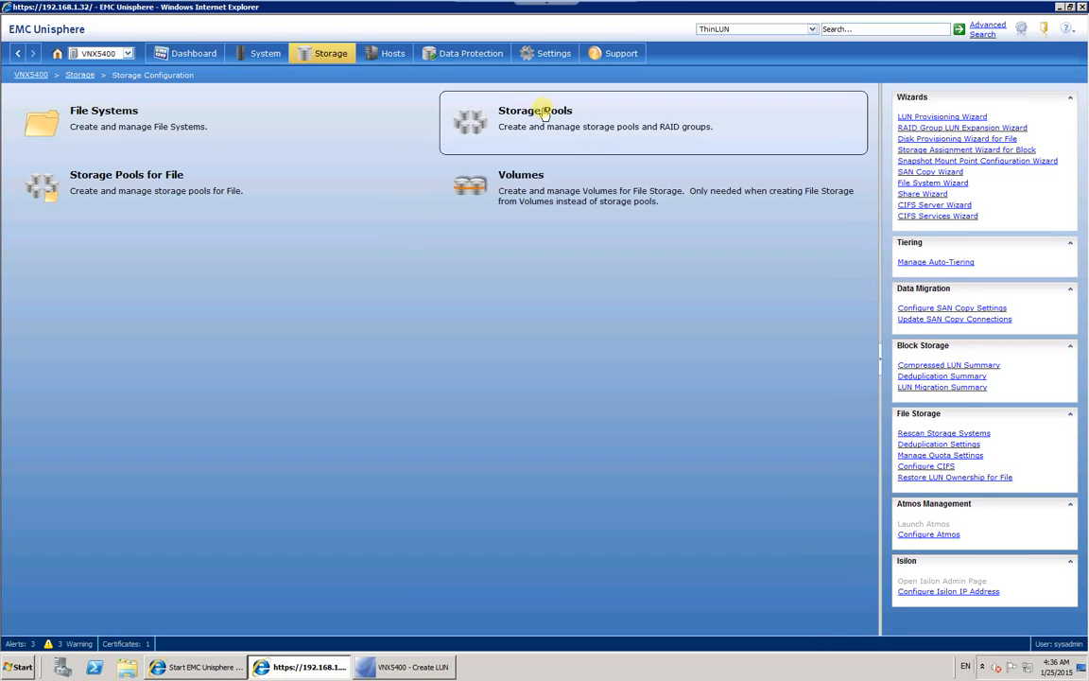
left_click(205, 200)
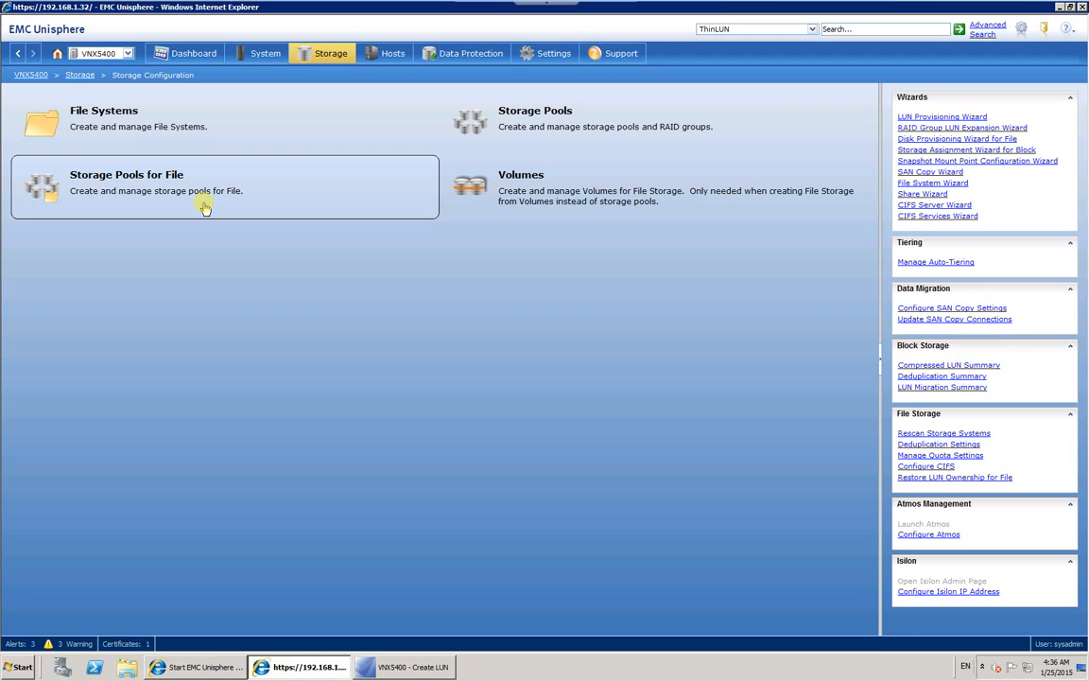
left_click(207, 205)
left_click(255, 194)
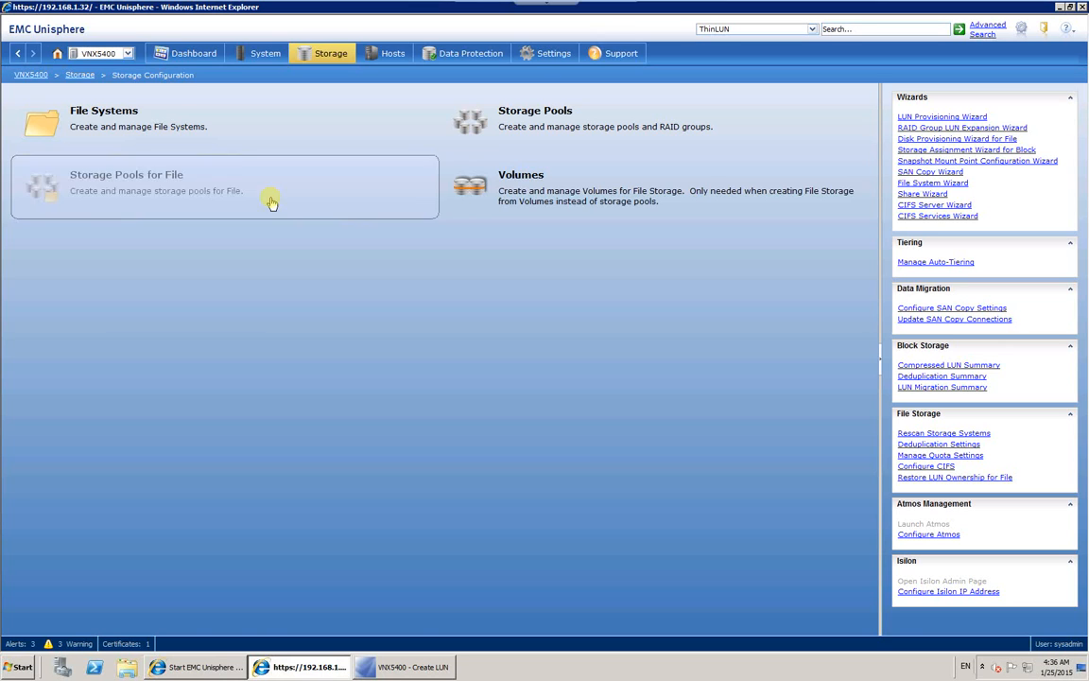
left_click(518, 134)
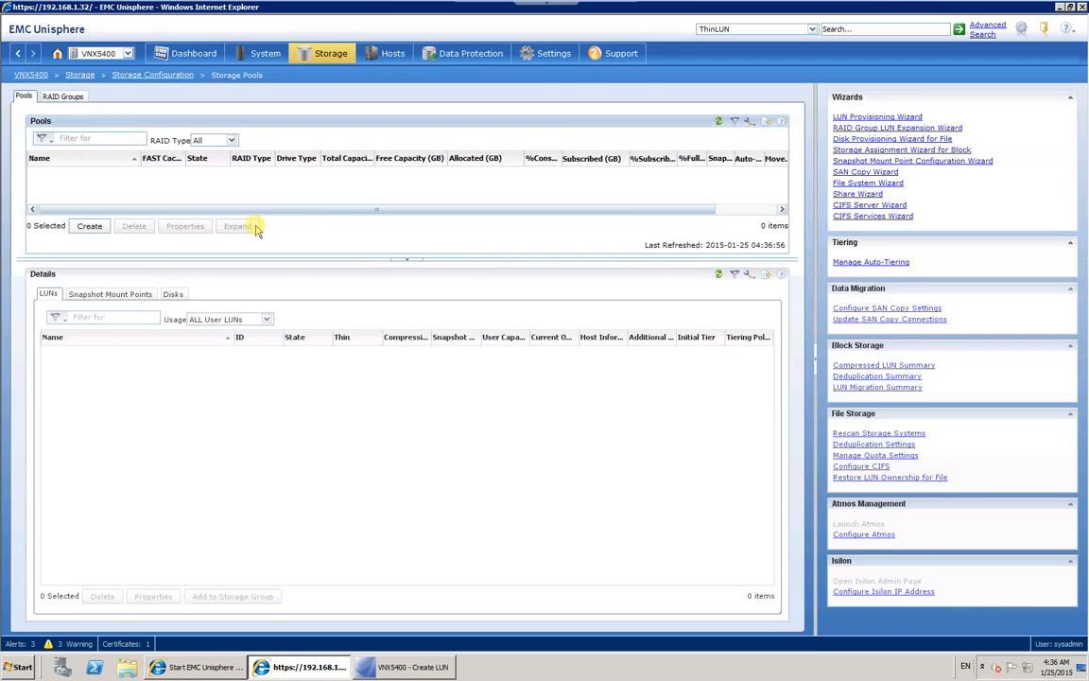
Step: Create a storage pool named Pool with FAST VP with scheduled auto-tiering and the recommended flash, SAS and NL SAS disks, and refresh the pool list
left_click(88, 232)
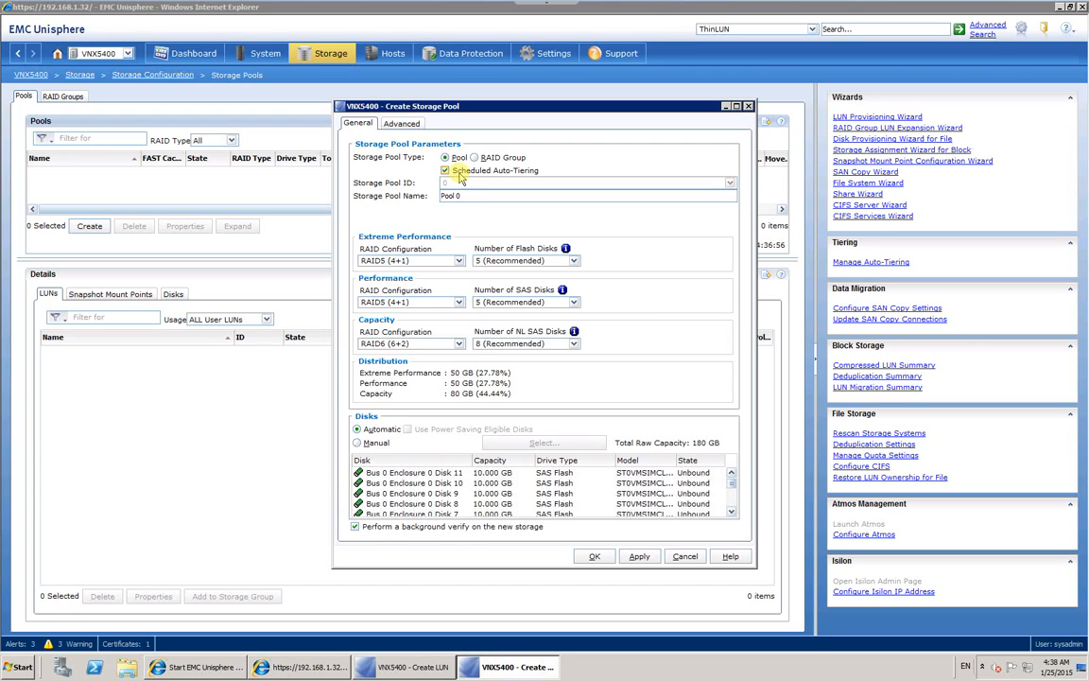
left_click_drag(473, 198, 397, 198)
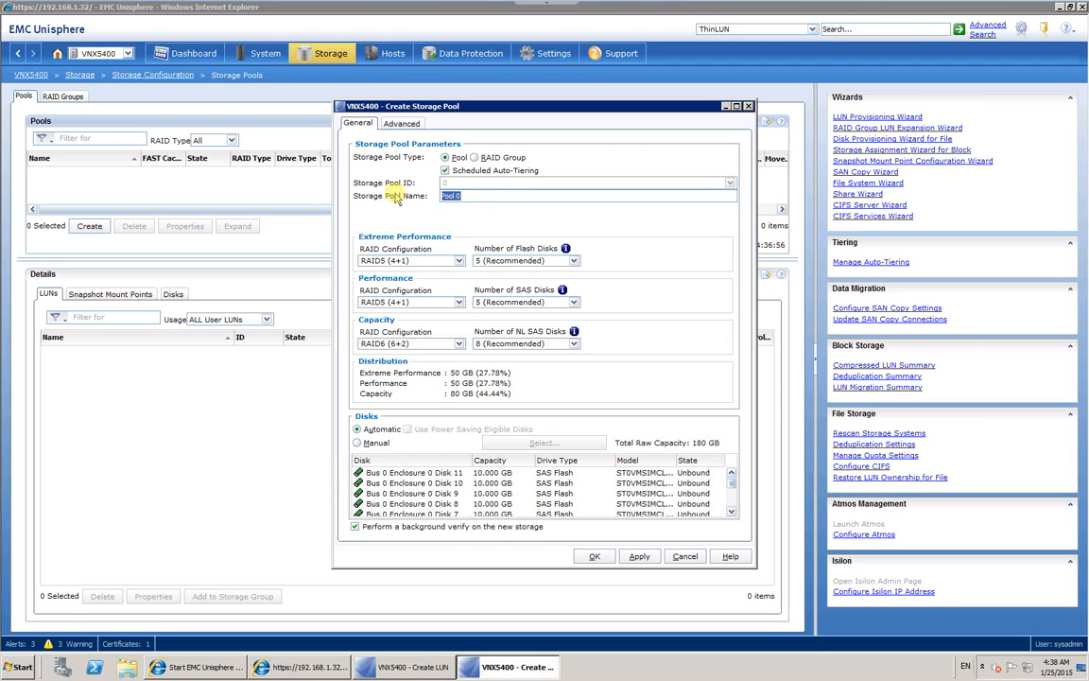
type("Pool with FA")
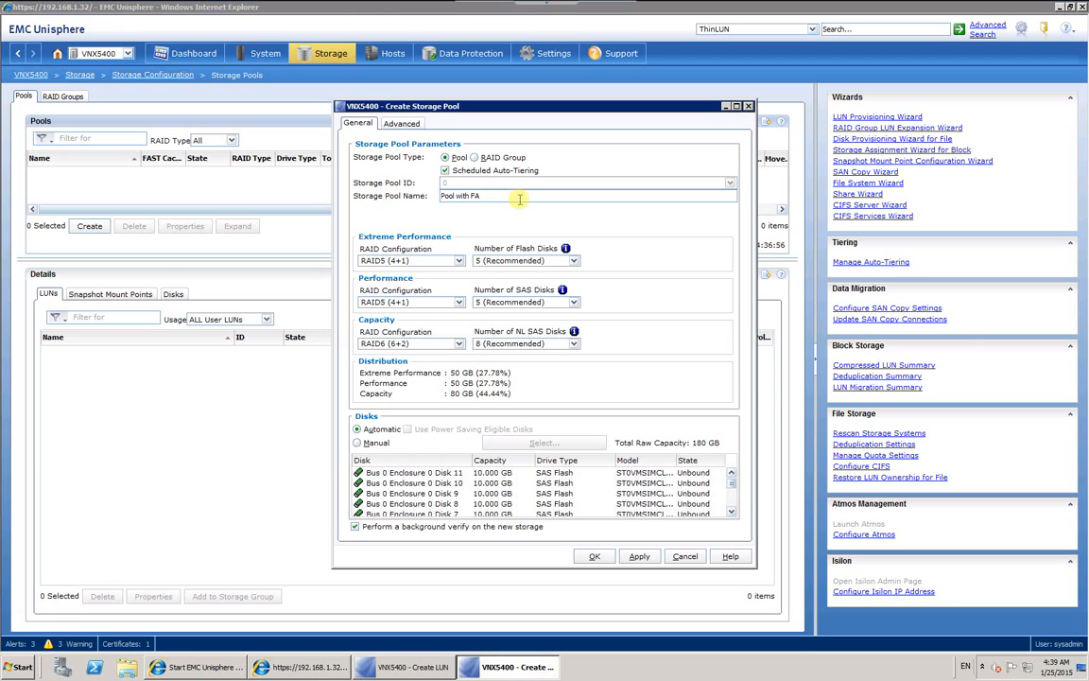
type("ST VP")
left_click(594, 557)
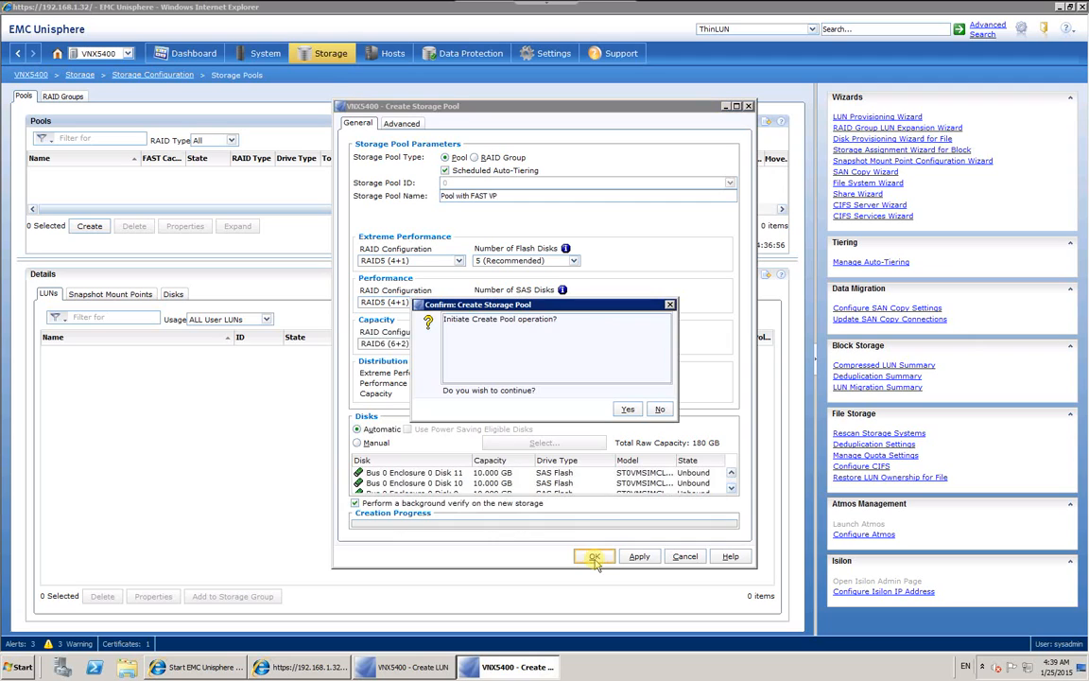
left_click(627, 408)
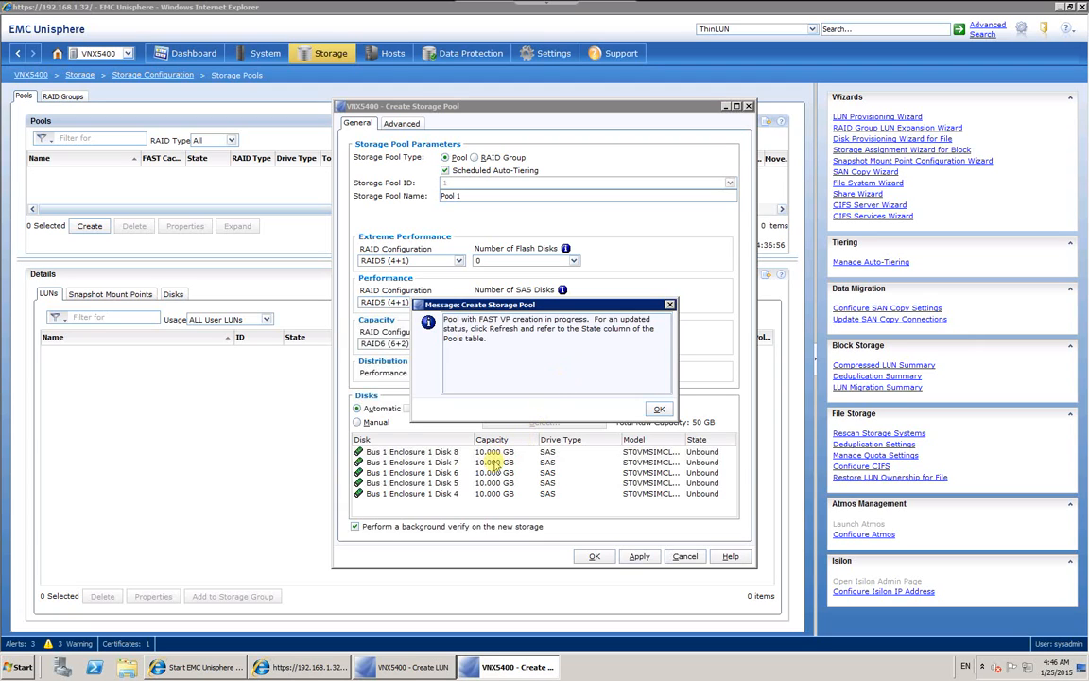
left_click(659, 409)
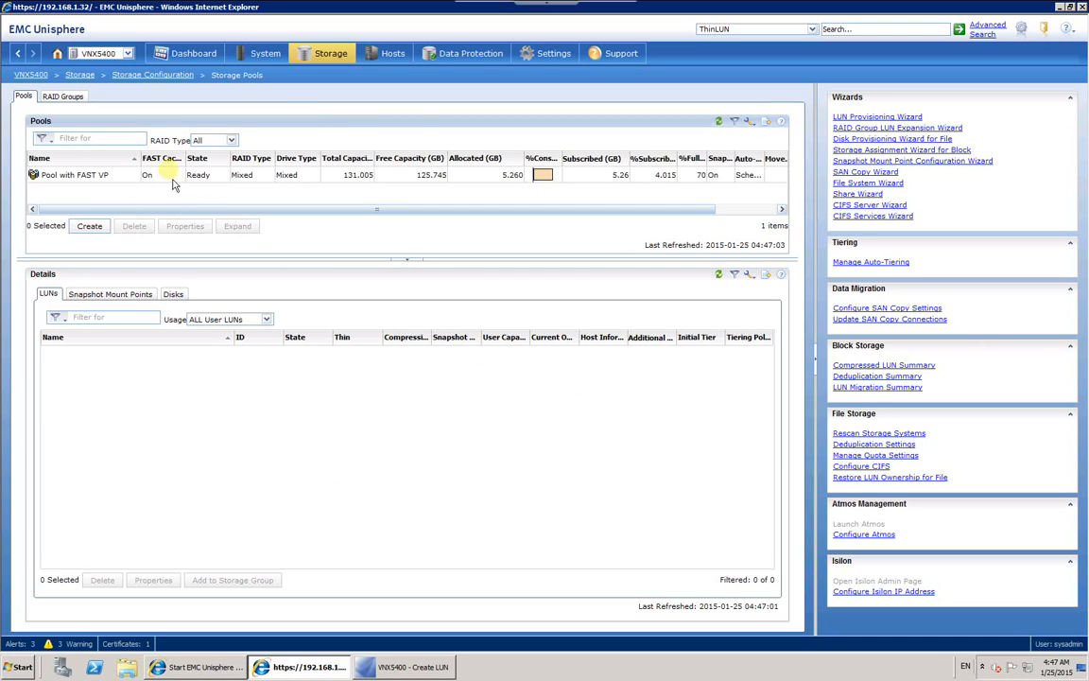
left_click(719, 123)
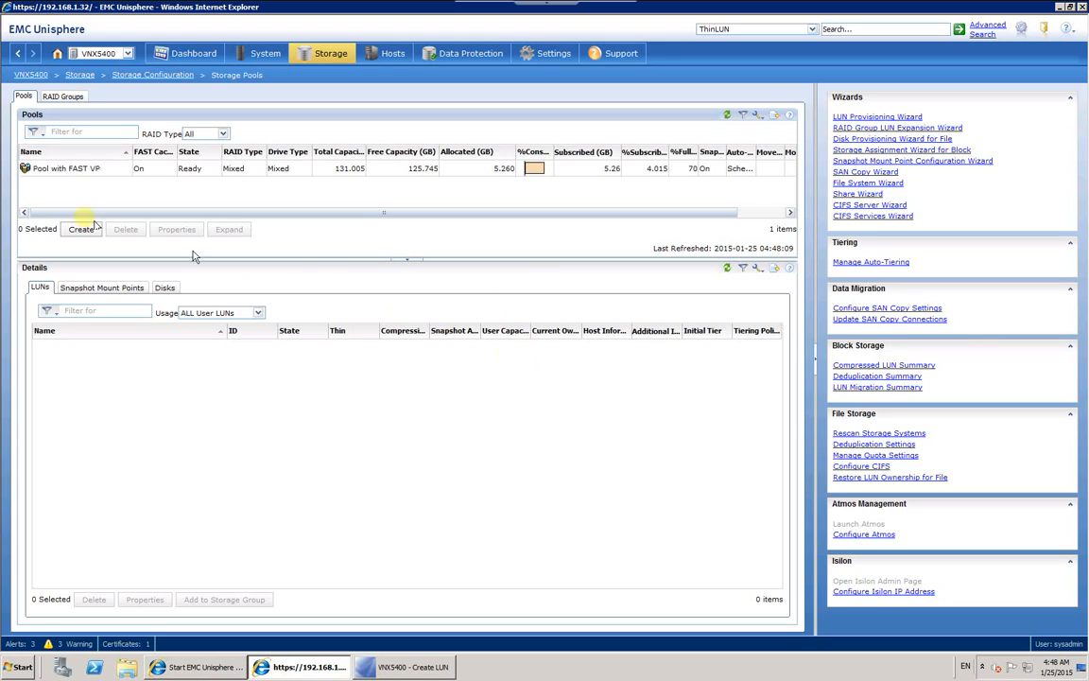
Step: Create a RAID group with ID 0, RAID5 configuration and five automatically selected disks
left_click(71, 96)
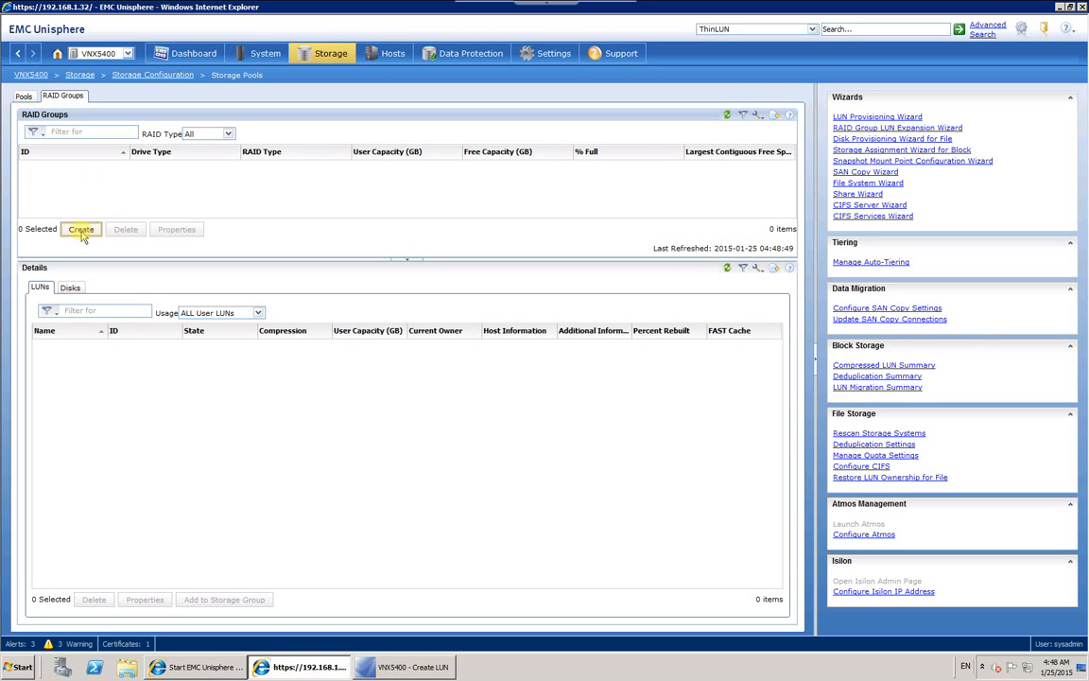
left_click(81, 231)
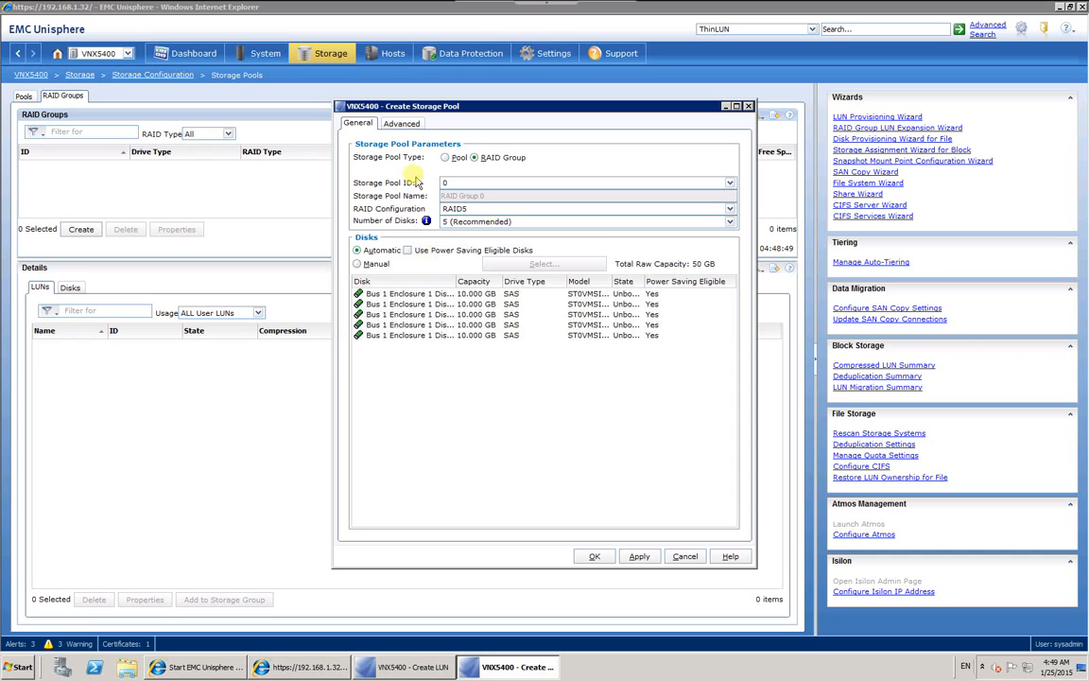
left_click(445, 157)
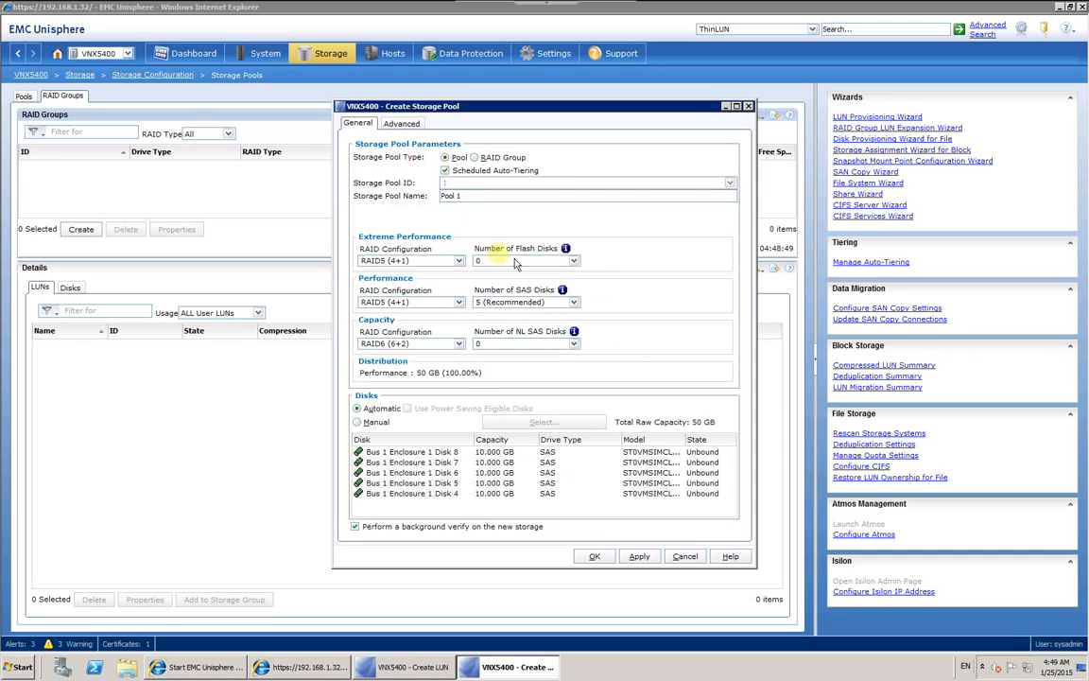
left_click(474, 158)
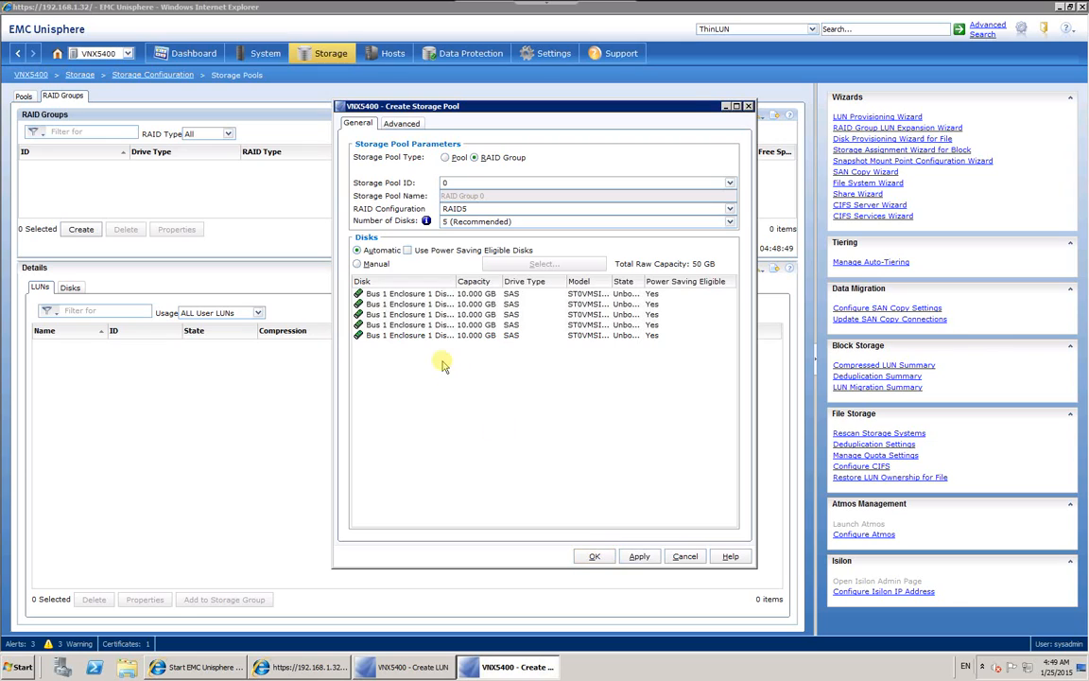
left_click(373, 265)
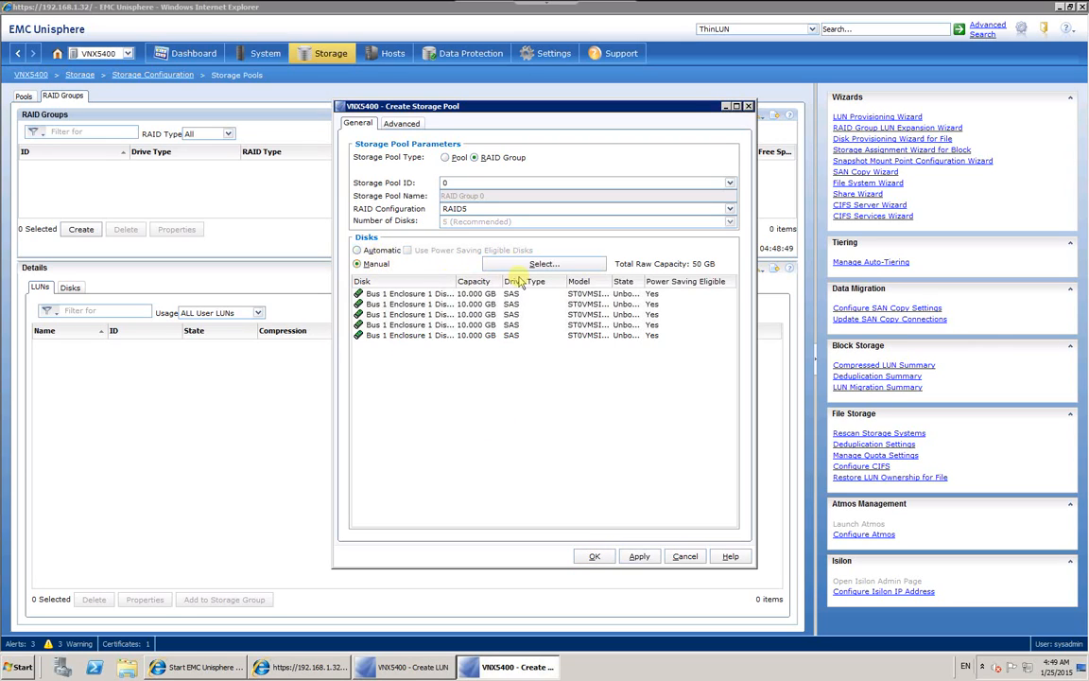
left_click(373, 250)
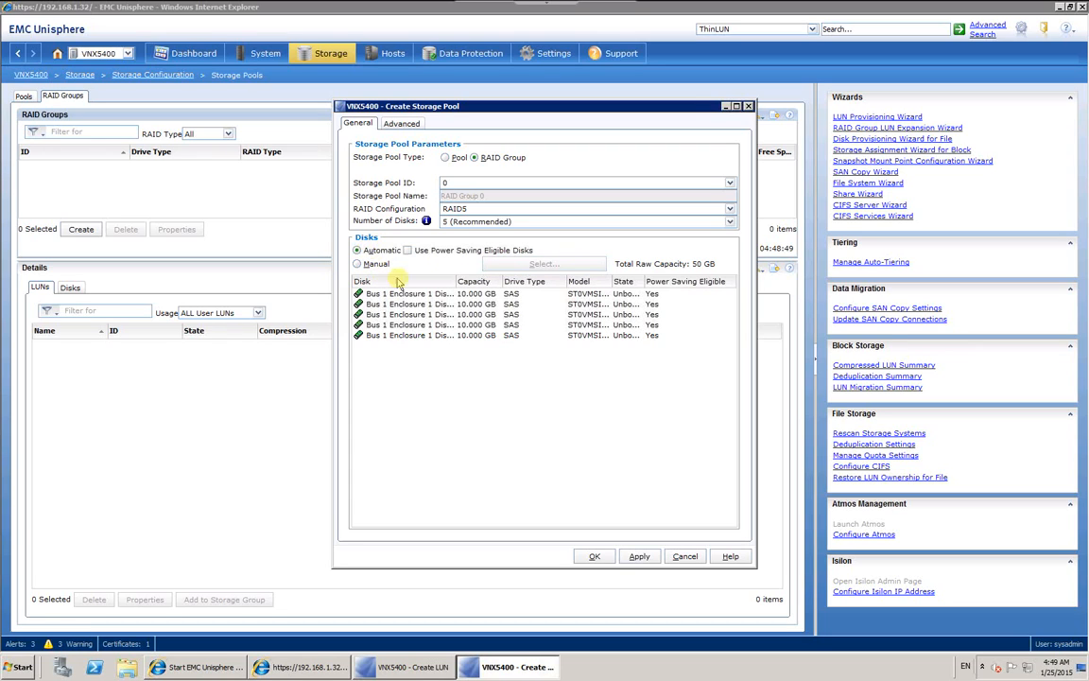
left_click(594, 557)
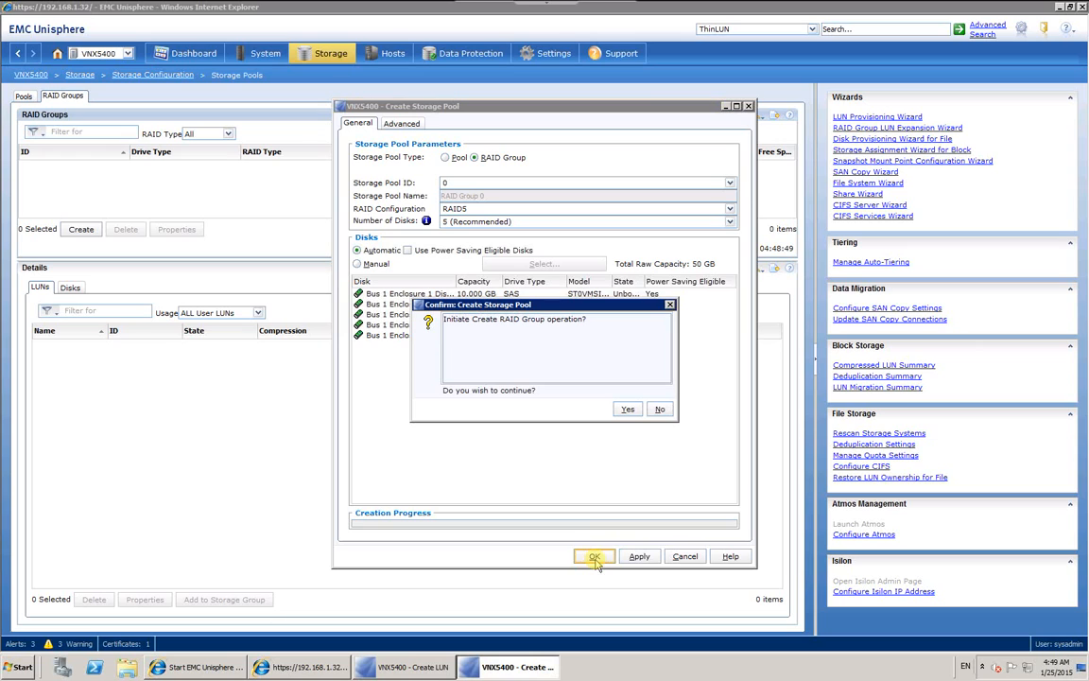
left_click(628, 409)
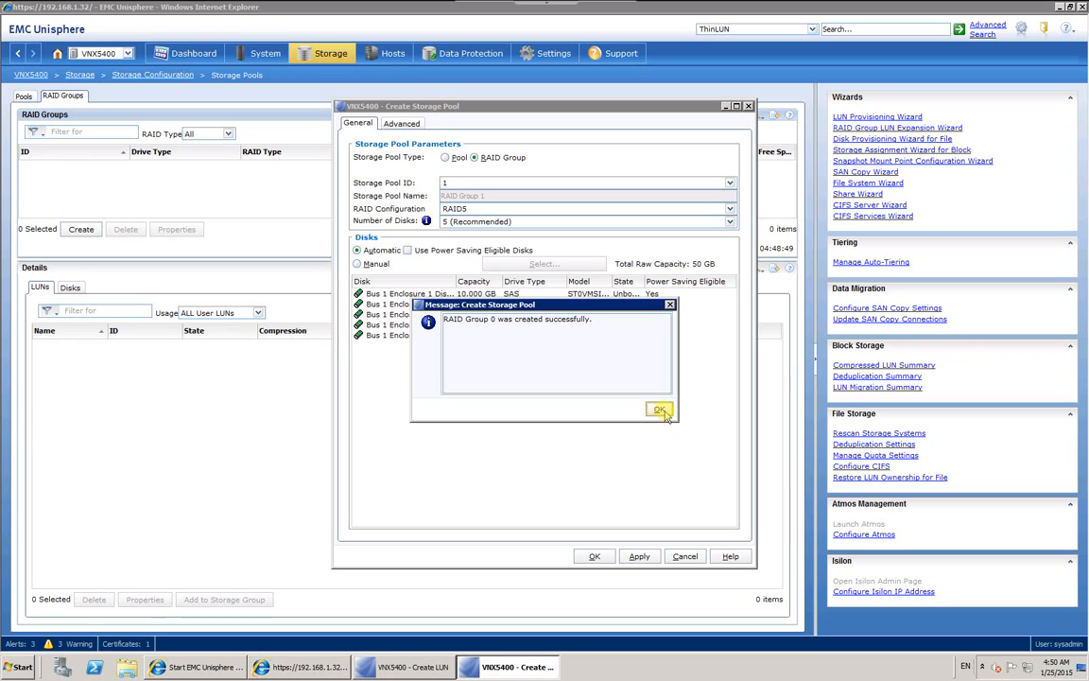
left_click(662, 411)
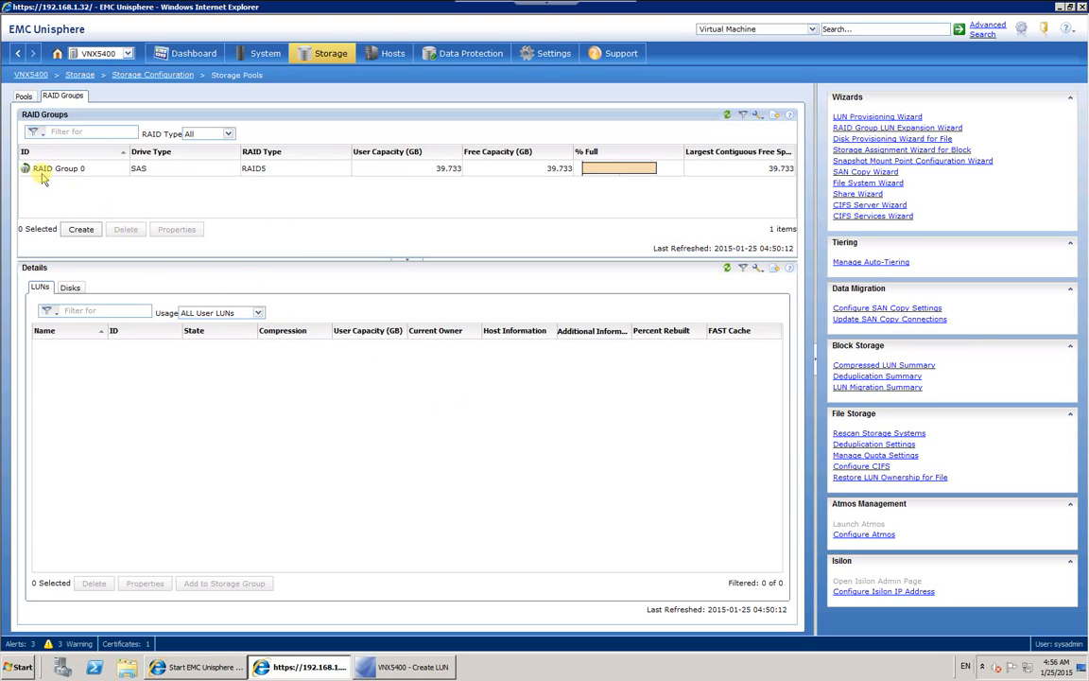
Step: Check the pools and RAID groups, and the storage capacity summary on the dashboard
left_click(26, 97)
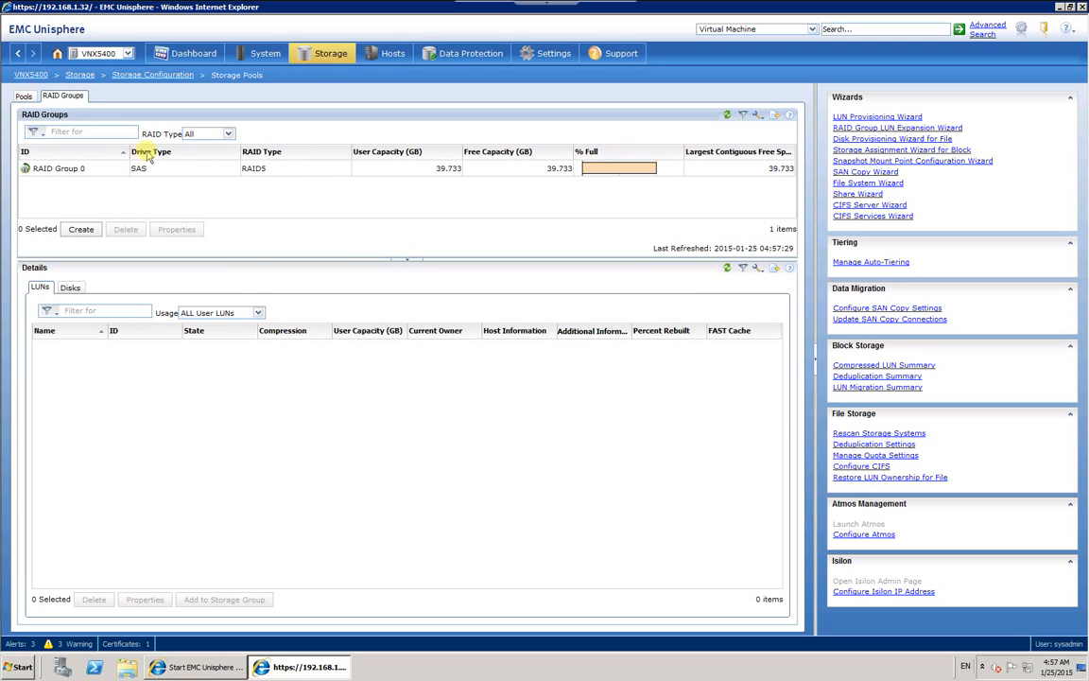
left_click(189, 55)
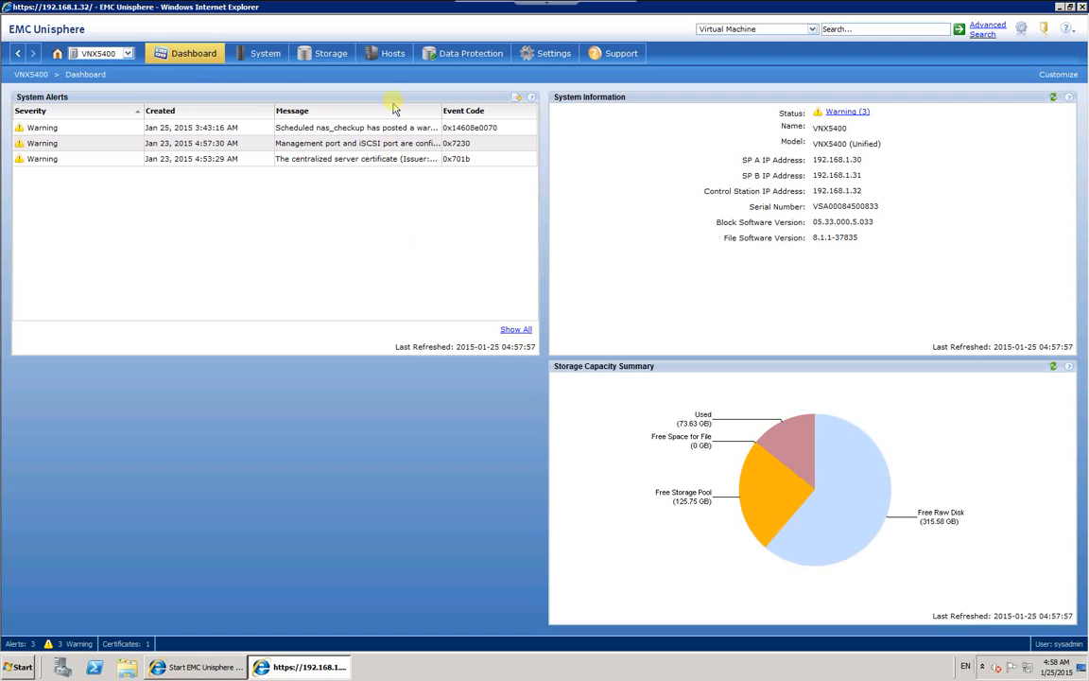
mouse_move(330, 55)
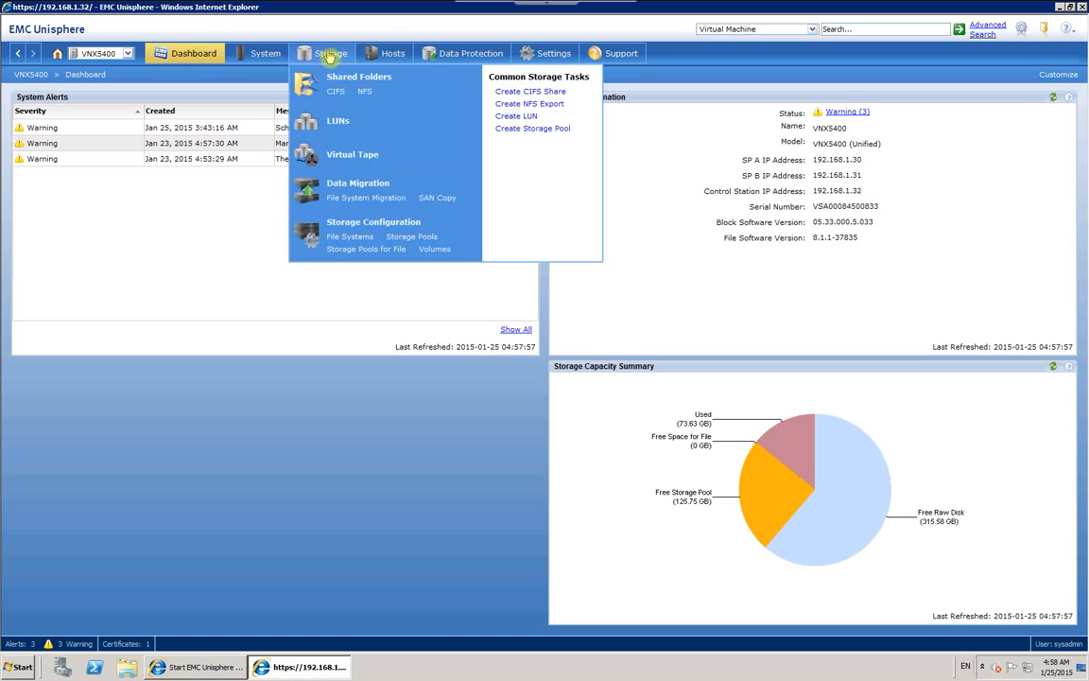
left_click(337, 123)
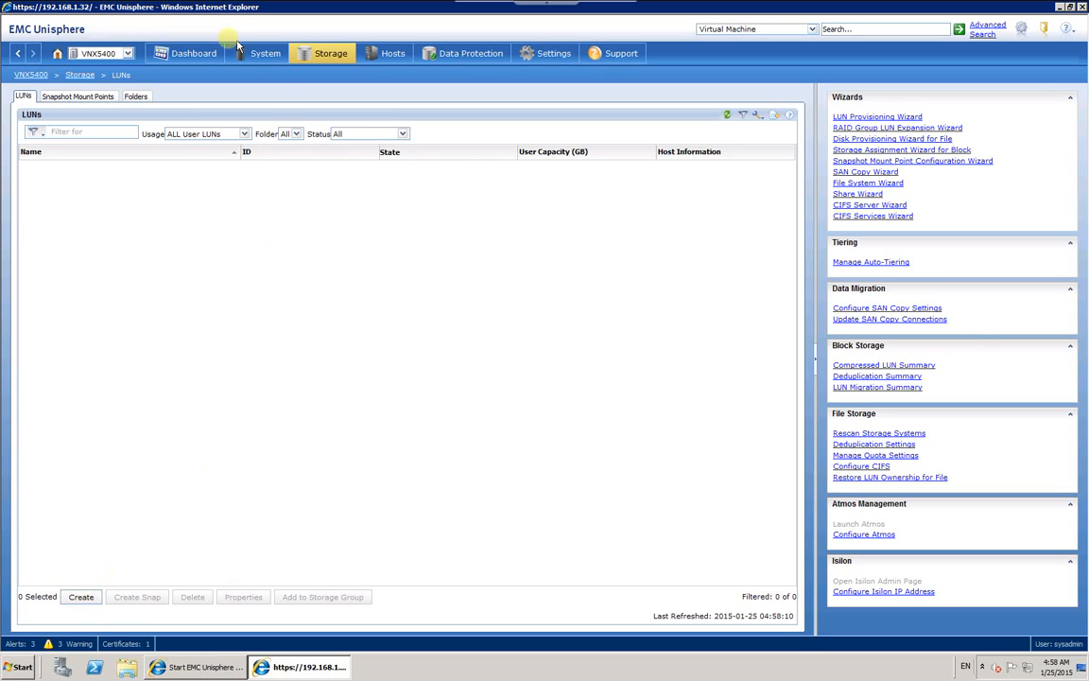
mouse_move(328, 57)
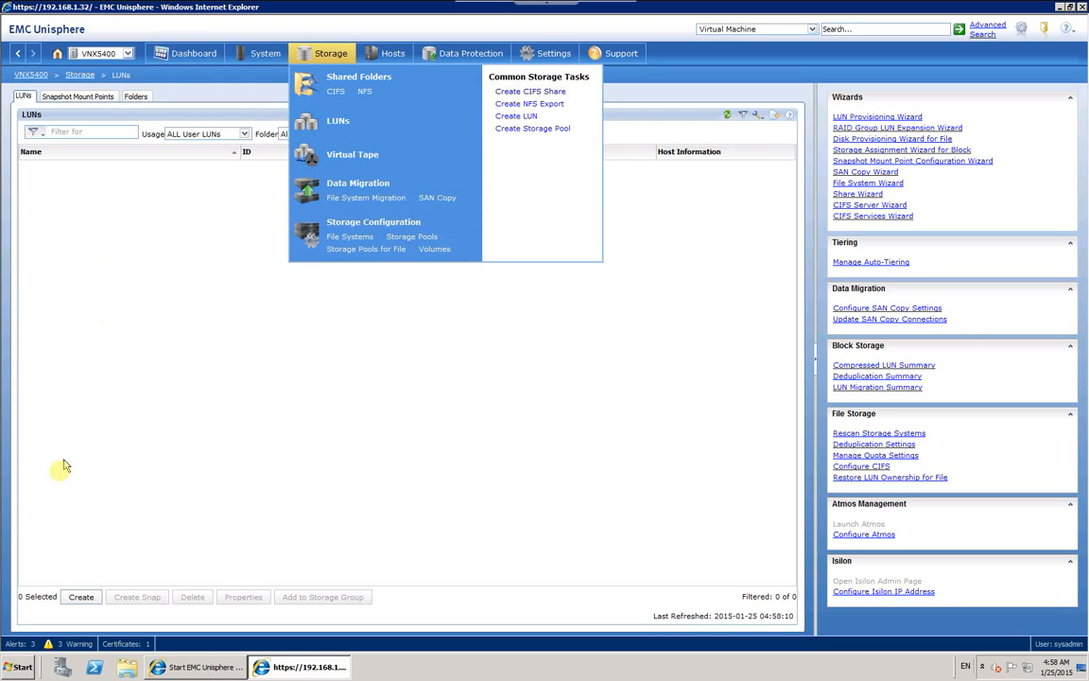
left_click(90, 595)
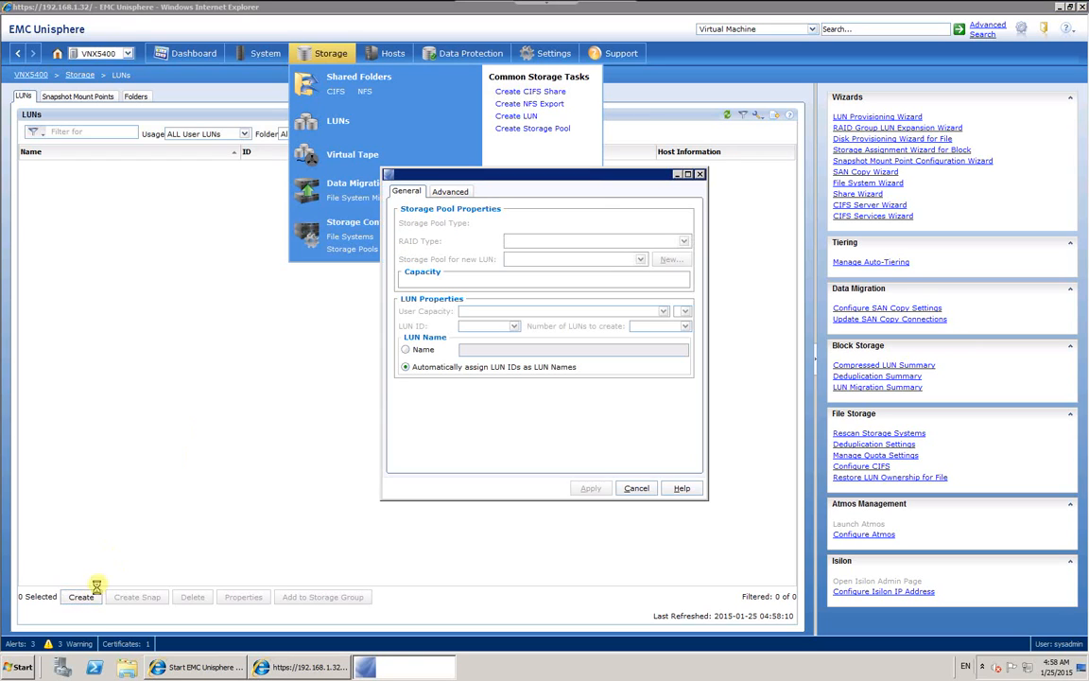
left_click(329, 39)
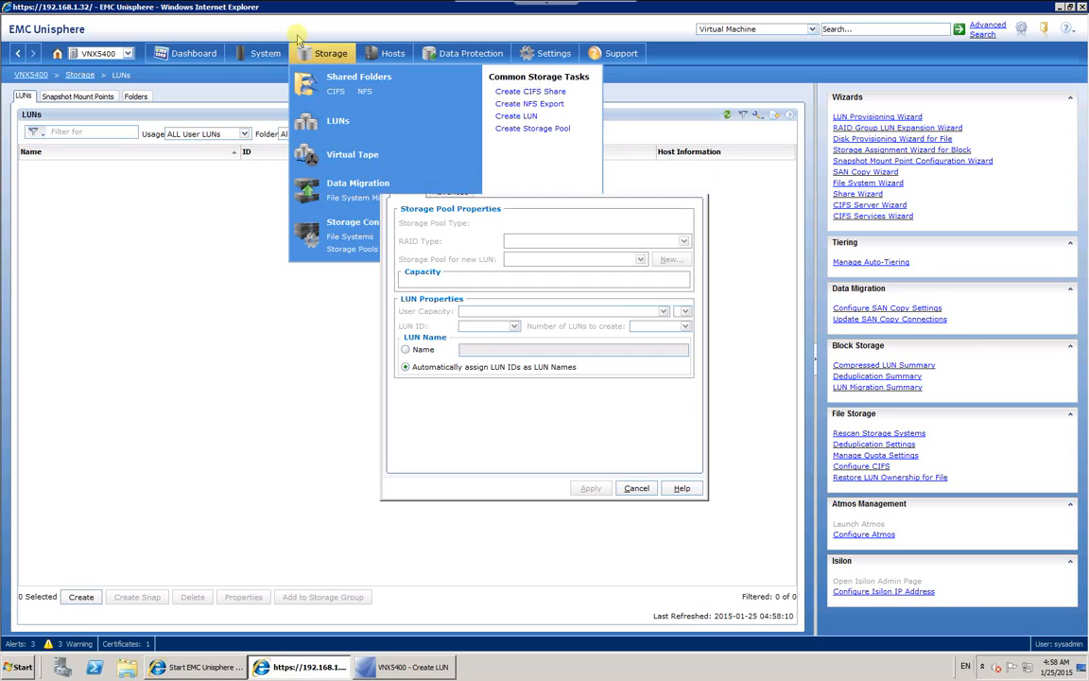
left_click(395, 669)
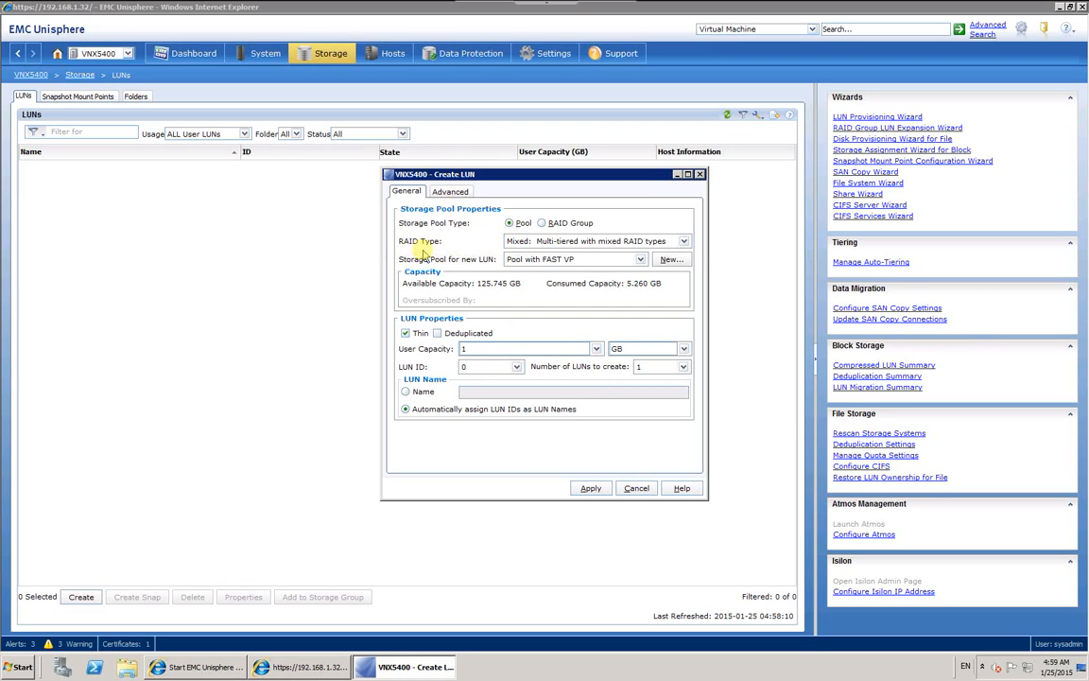
left_click(554, 242)
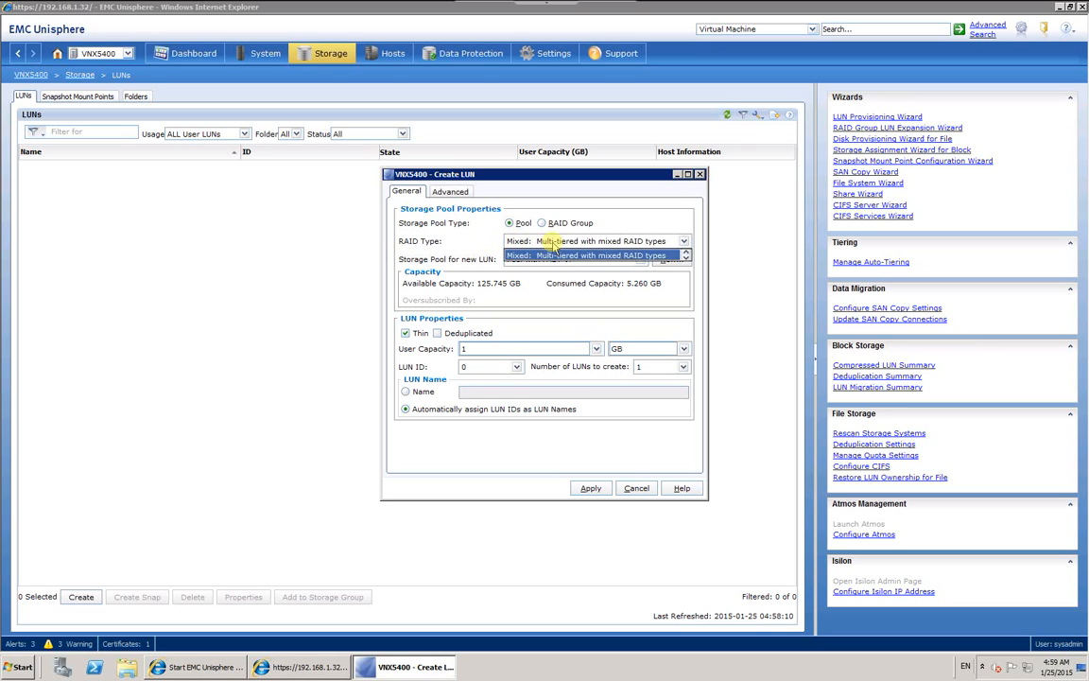
left_click(554, 255)
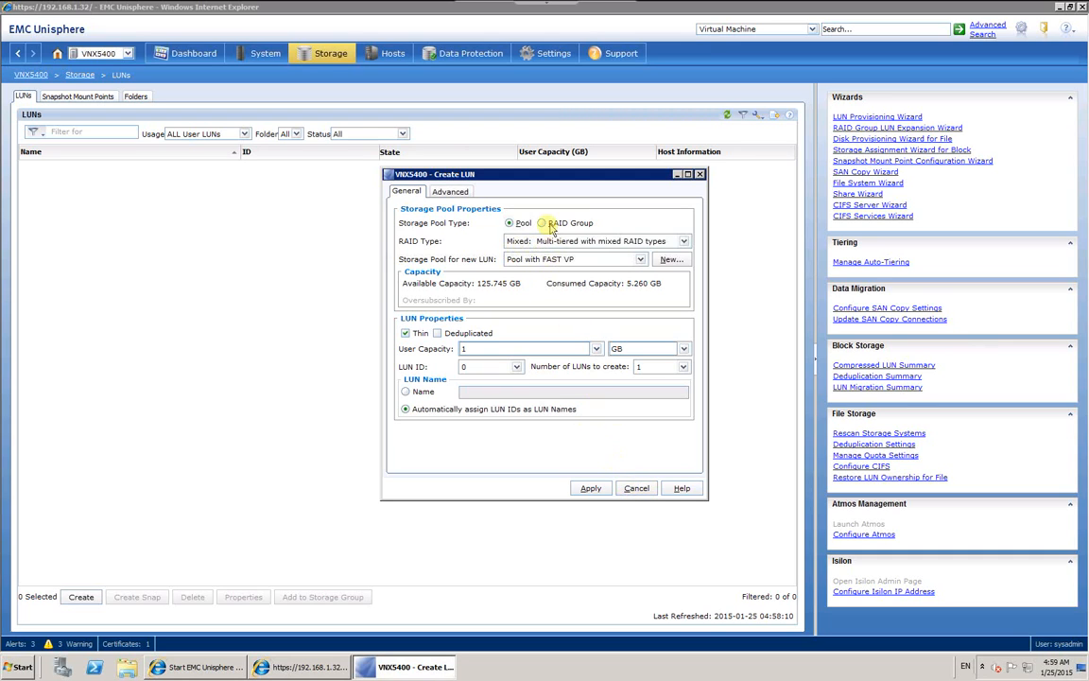
left_click(636, 488)
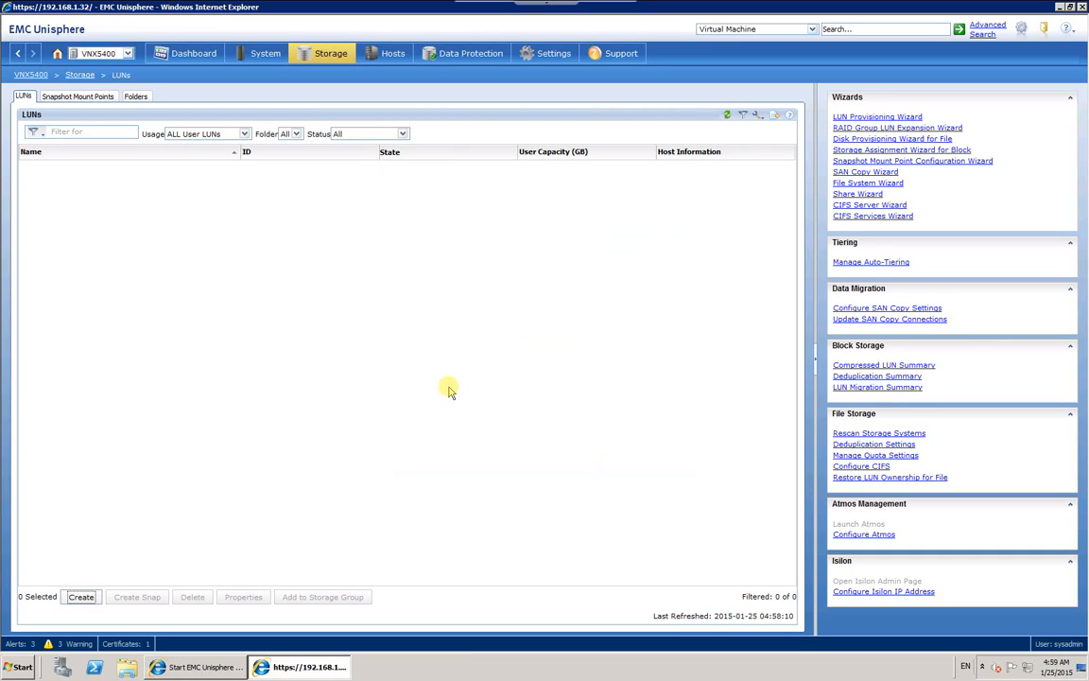
Step: Start a new storage pool from the Storage Pools page, keep zero flash disks, and name it Storage Pool with only RAID 5
mouse_move(331, 55)
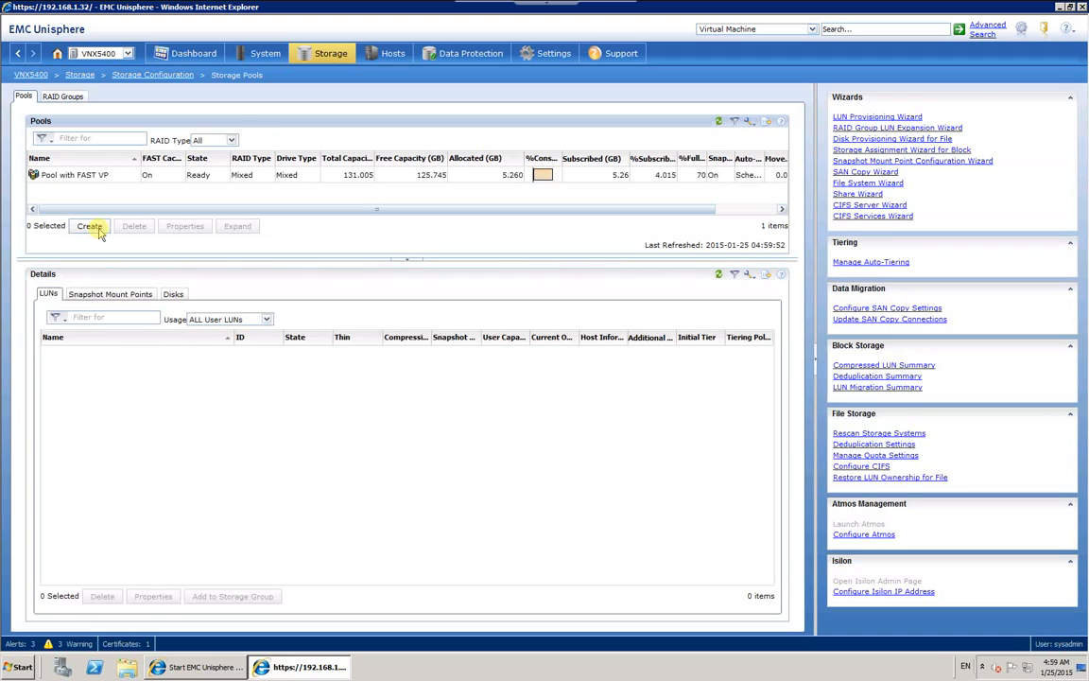
left_click(90, 226)
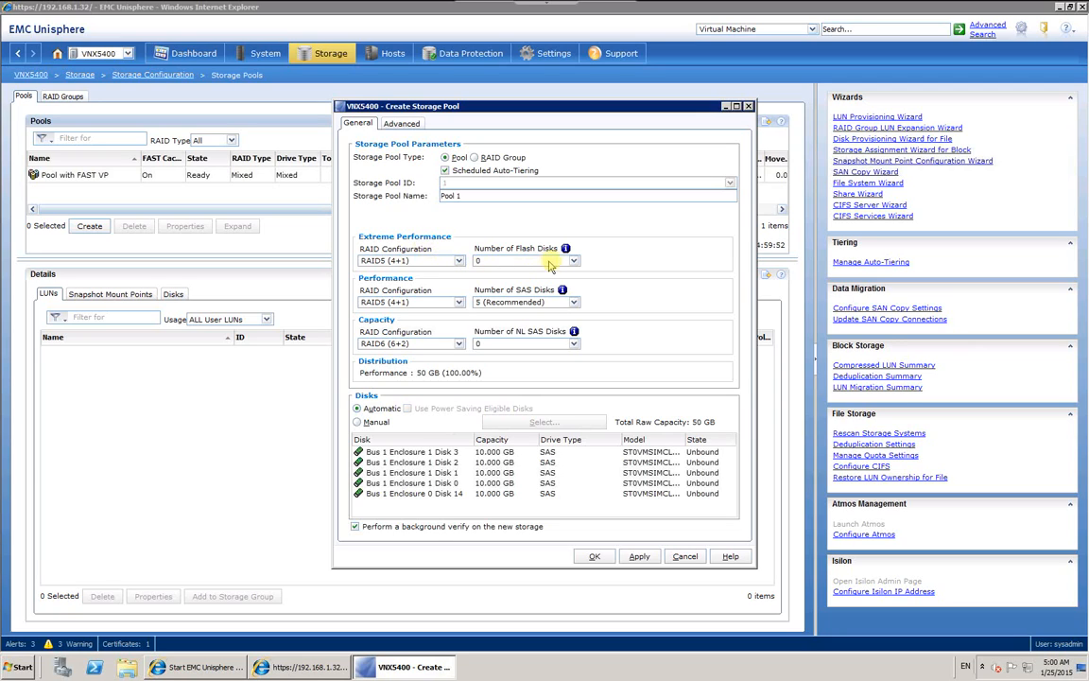
left_click(559, 262)
left_click(558, 263)
left_click_drag(487, 197, 380, 199)
left_click_drag(482, 195, 414, 196)
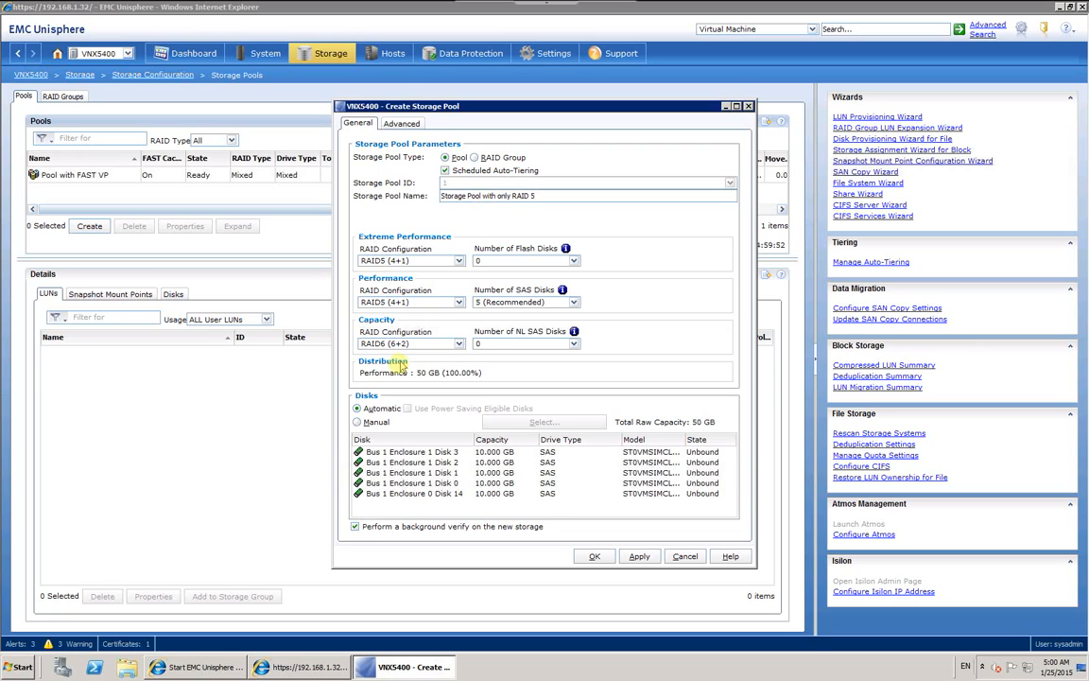
left_click(433, 344)
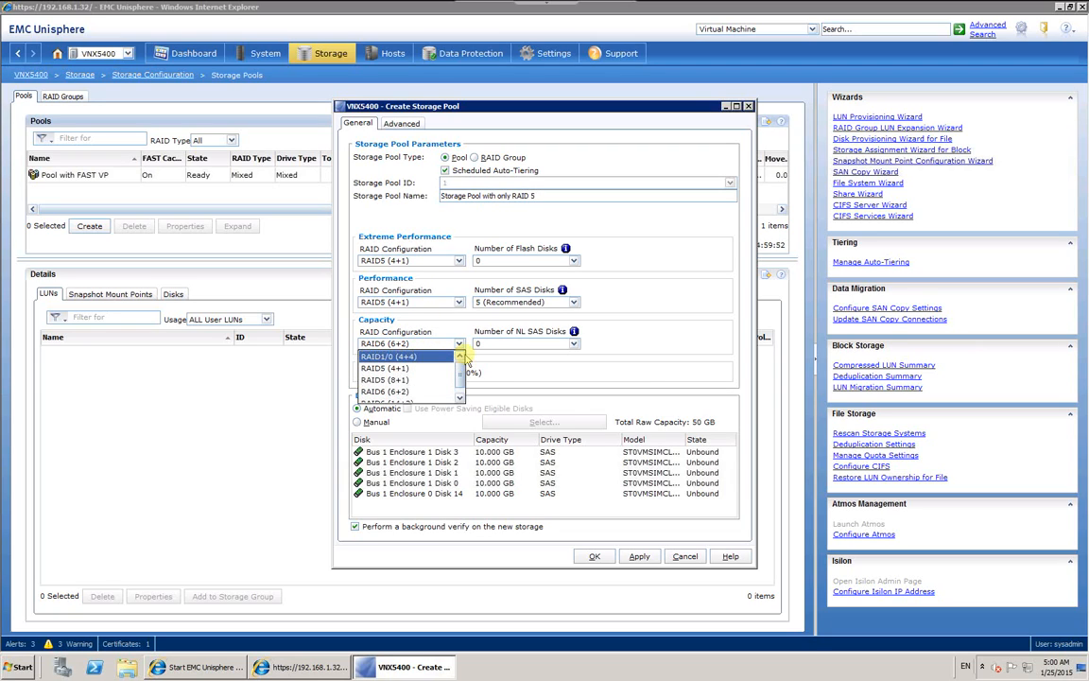
left_click(376, 320)
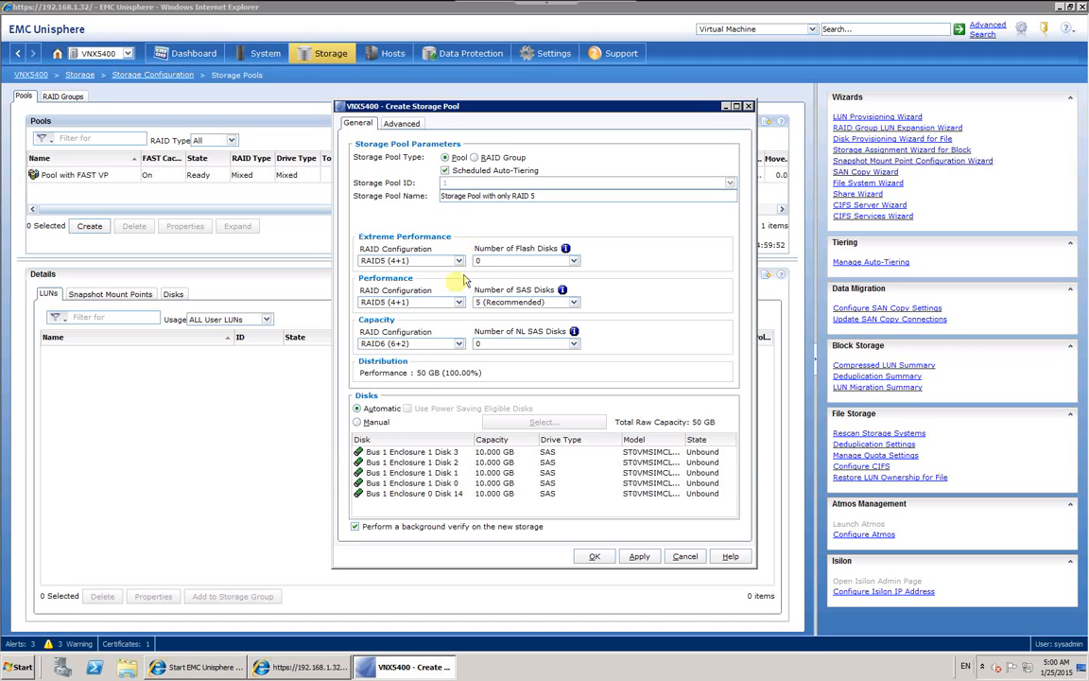
Step: Create the RAID 5 storage pool with its SAS disks, continuing despite the single tier, and refresh the pool list
left_click(595, 556)
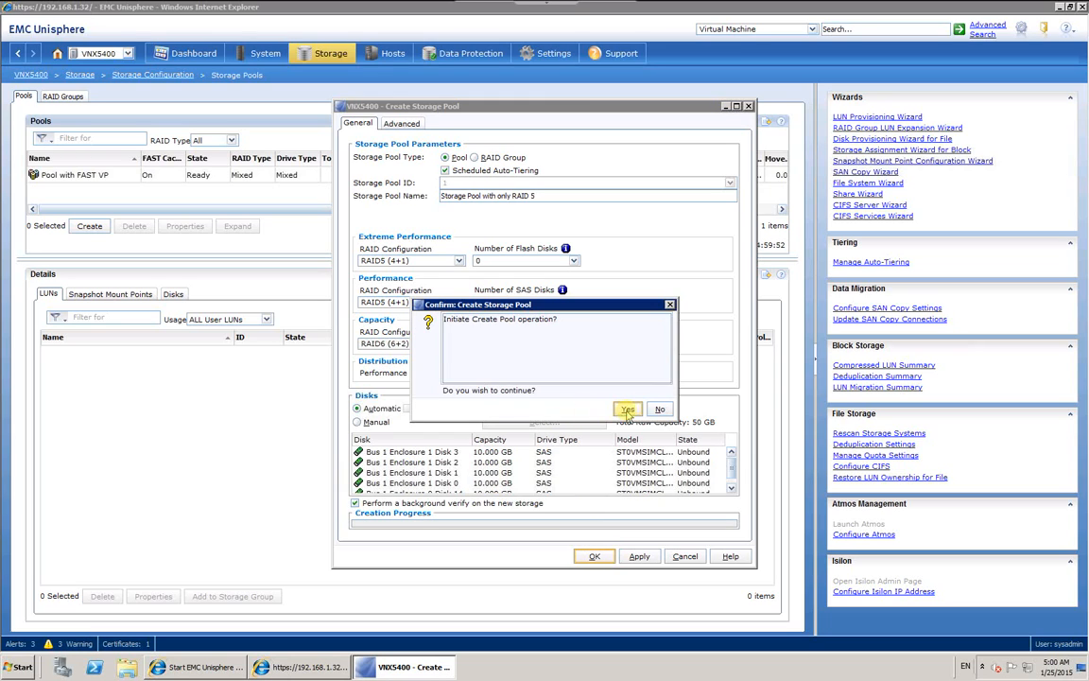
left_click(627, 413)
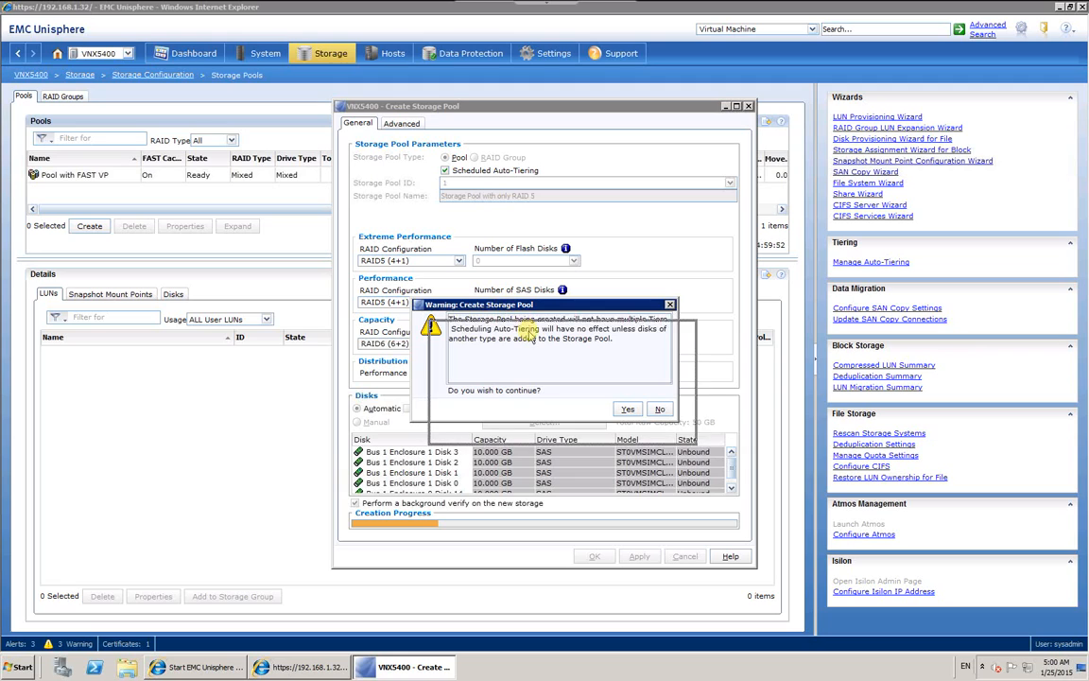
left_click_drag(510, 308, 540, 340)
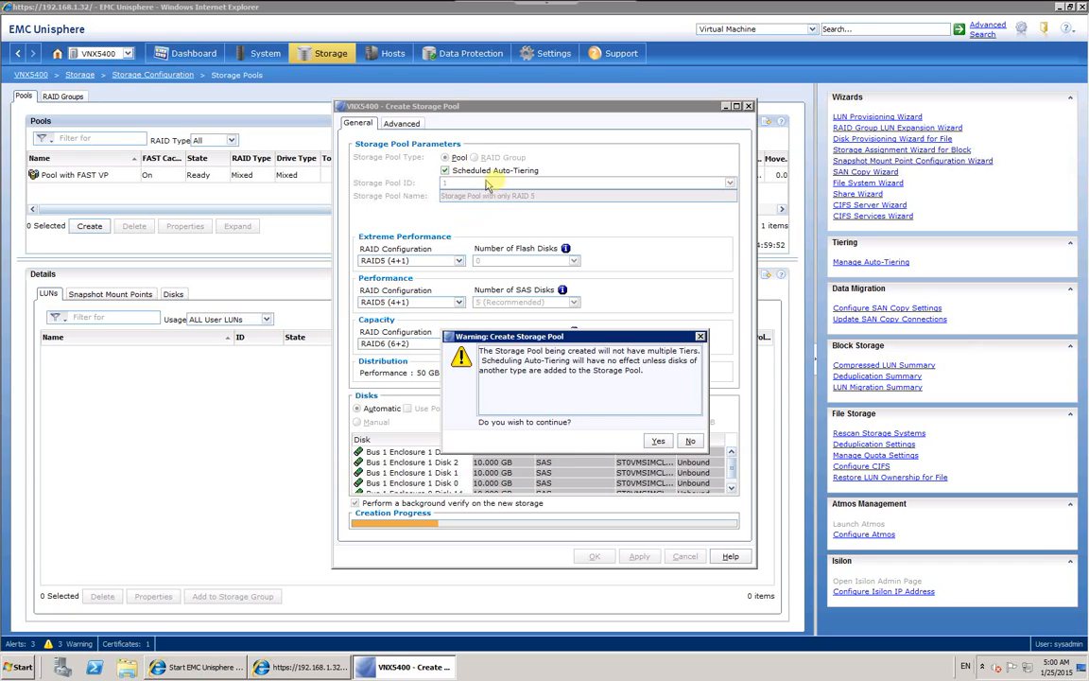
left_click(657, 443)
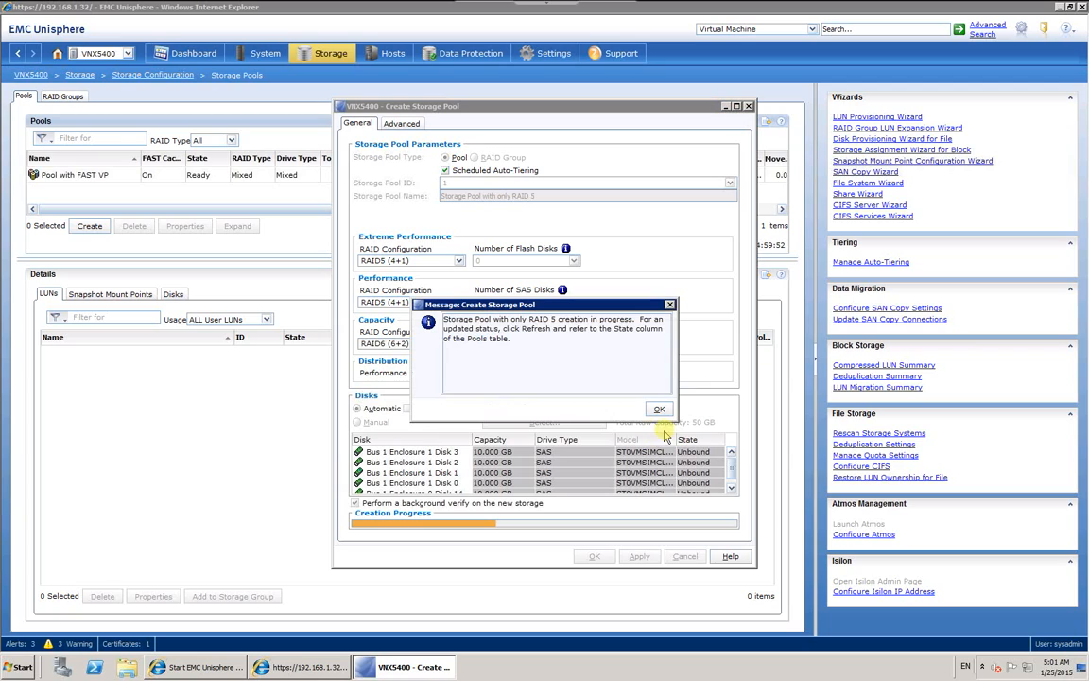
left_click(656, 409)
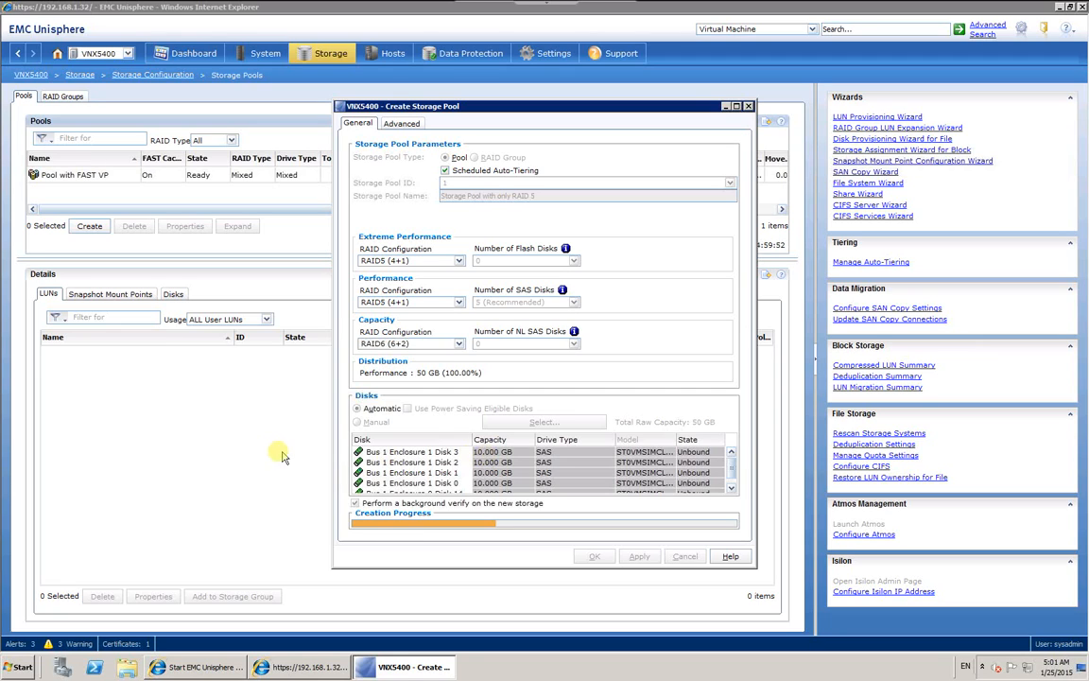
left_click(252, 452)
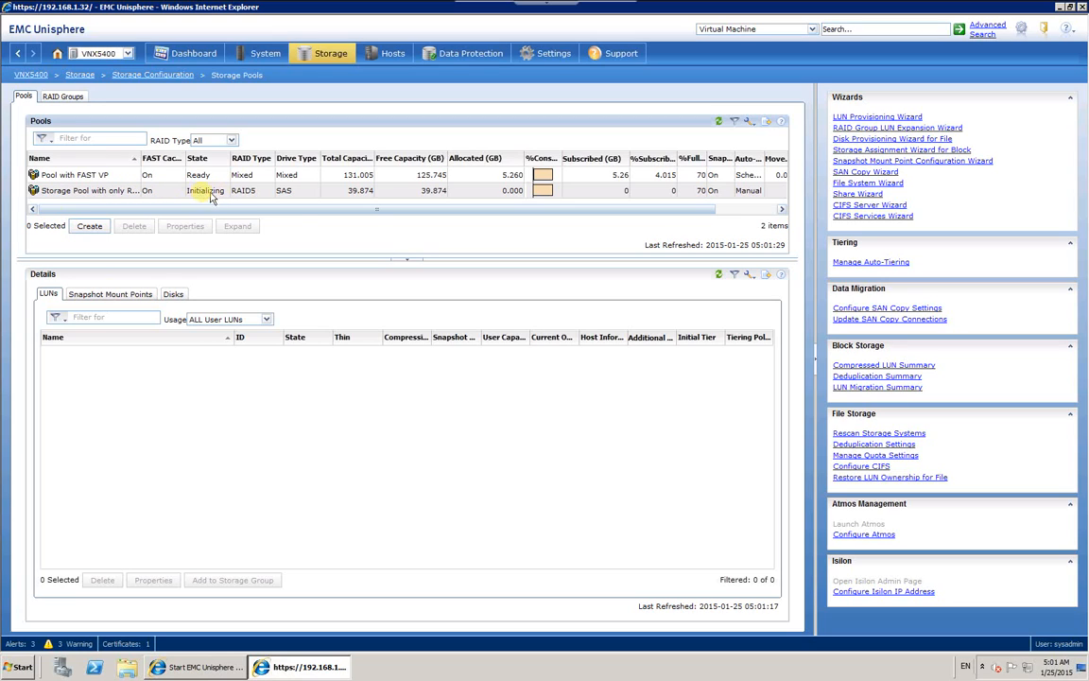
left_click(721, 122)
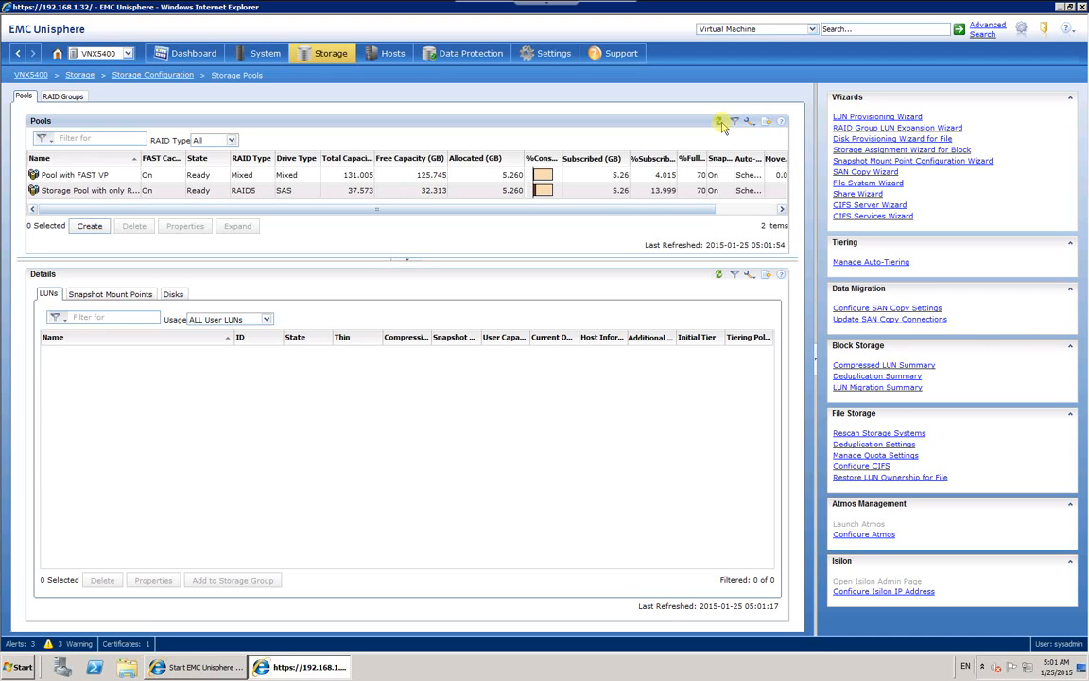
Step: Open the LUNs page and start creating a new LUN
left_click(341, 57)
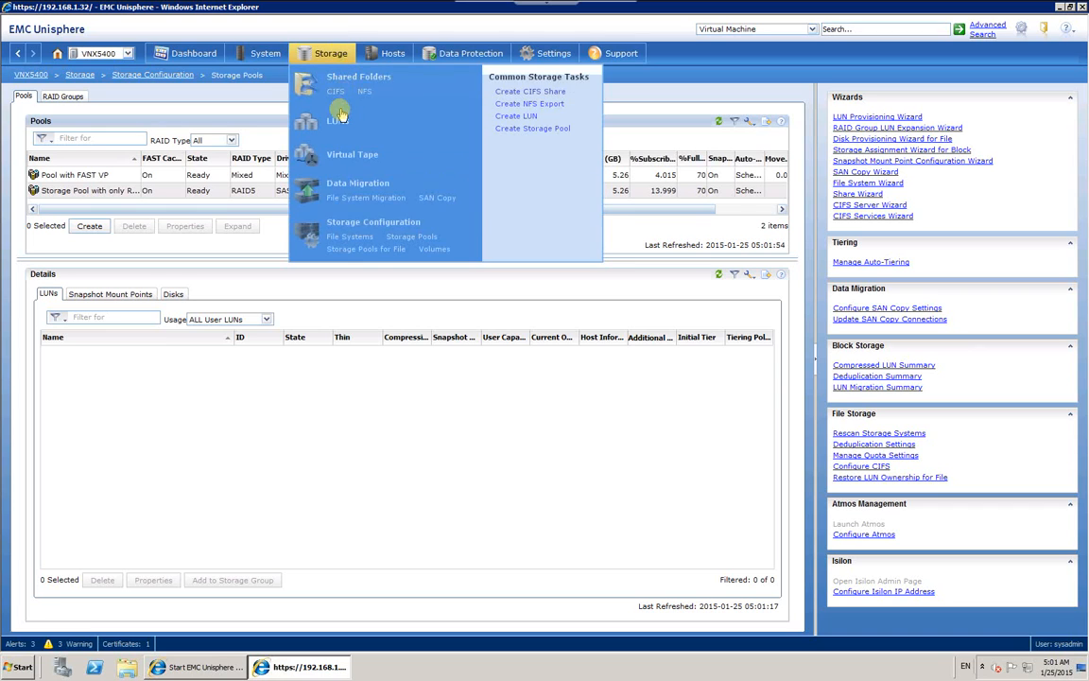
left_click(340, 121)
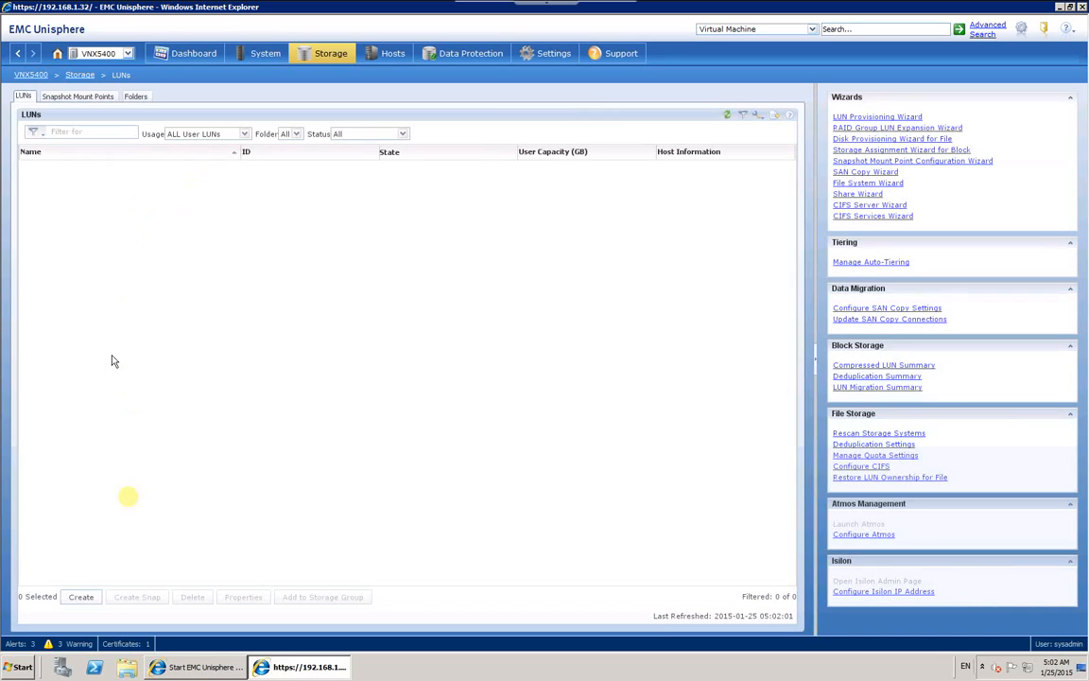
left_click(81, 597)
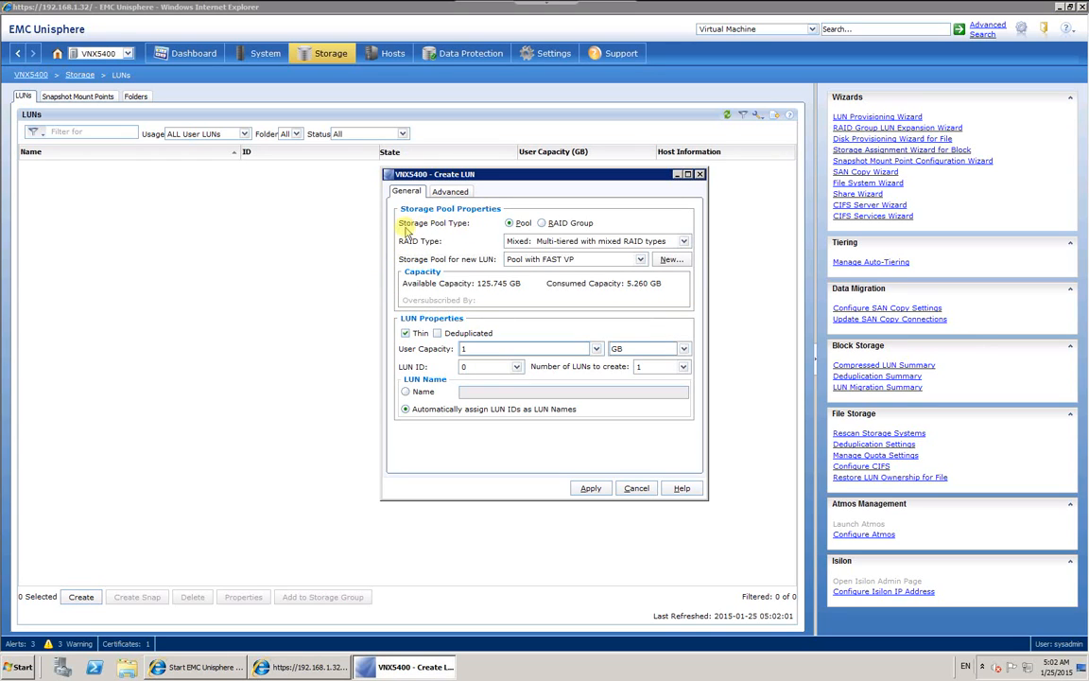
Step: Set the new LUN's RAID type to RAID5: Distributed Parity (High Throughput) and its pool to Storage Pool with only RAID 5
left_click(541, 261)
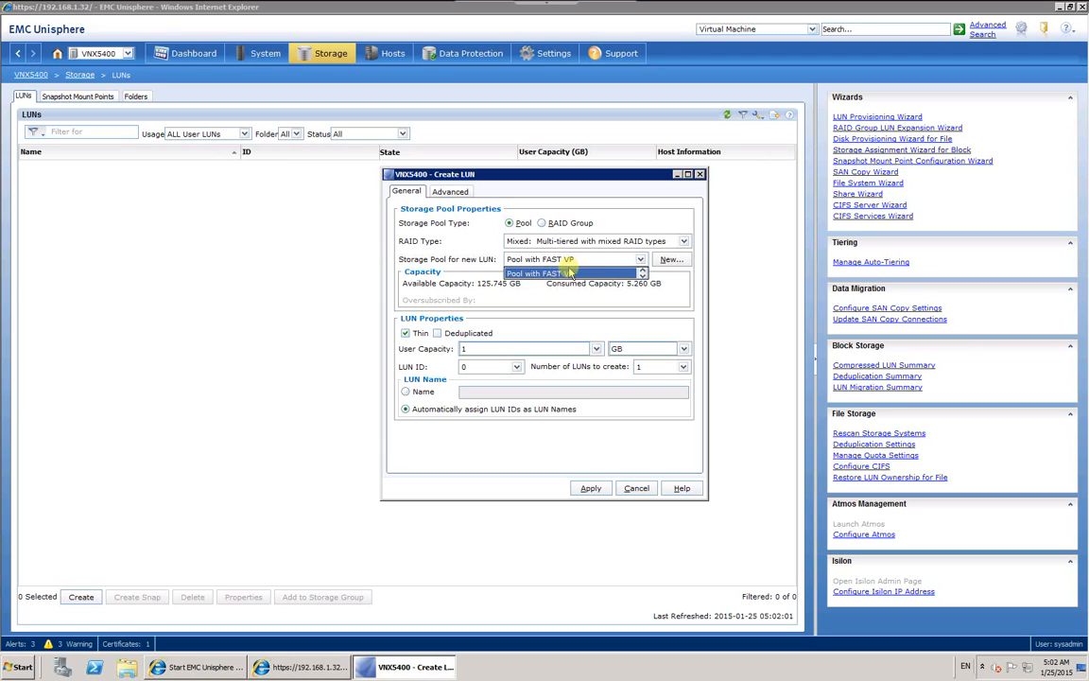
left_click(472, 249)
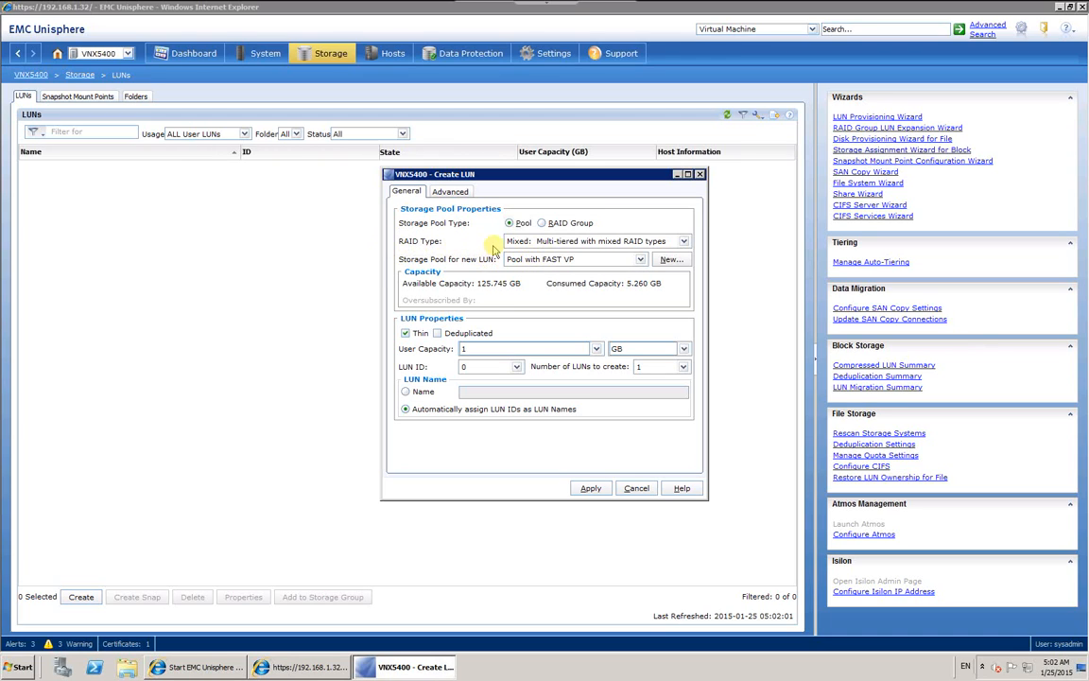
left_click(558, 243)
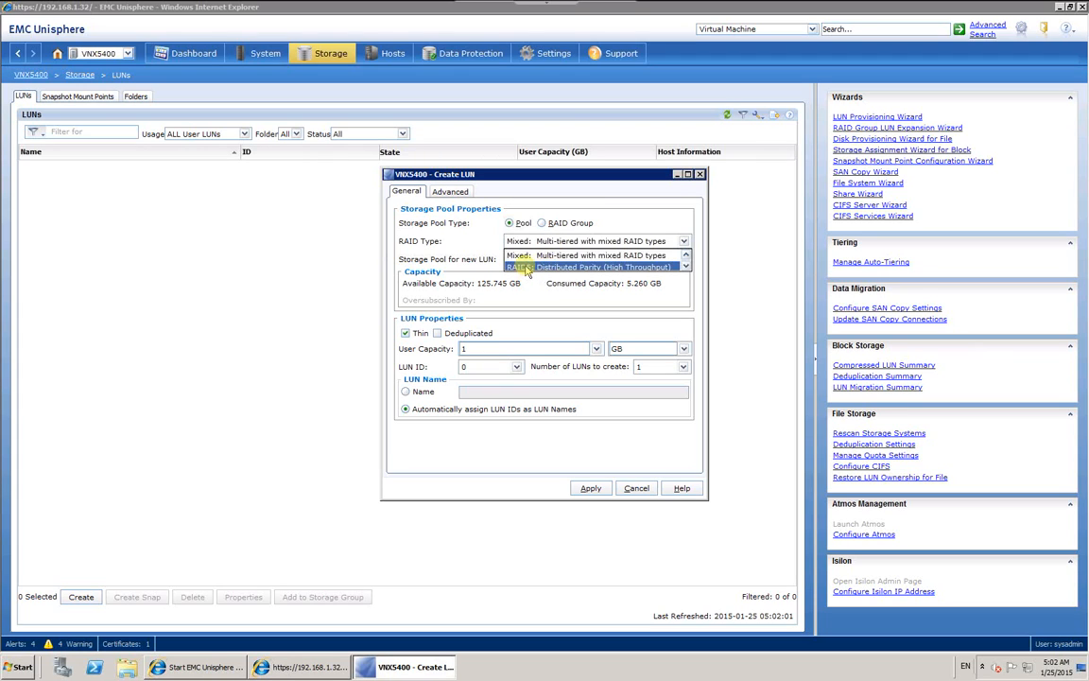
left_click(525, 268)
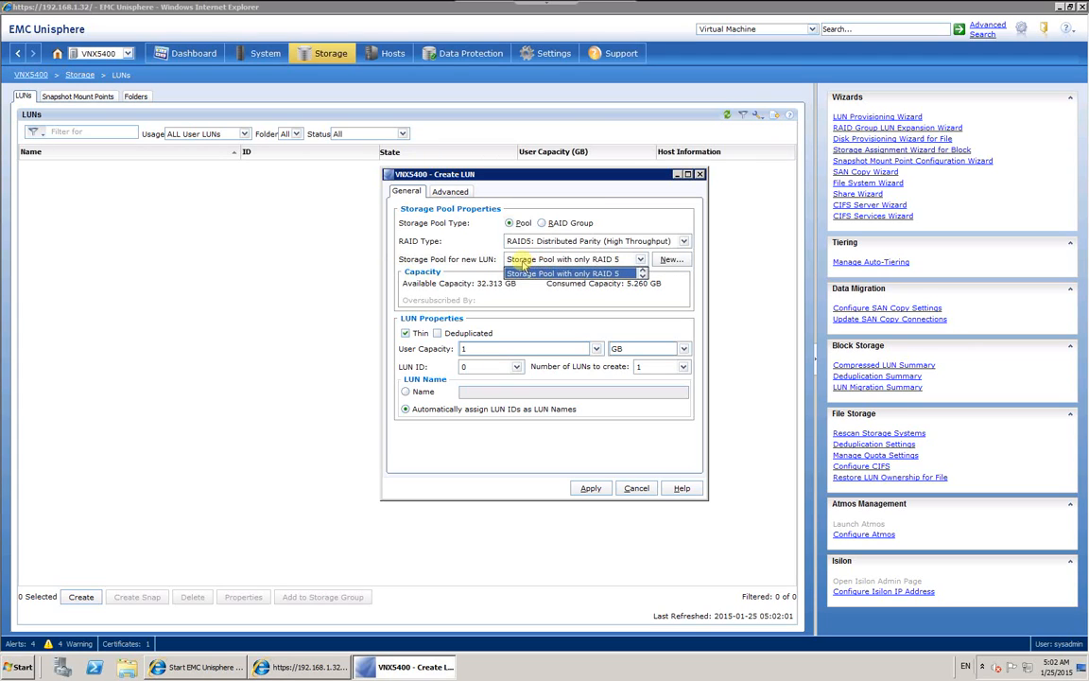
left_click(614, 273)
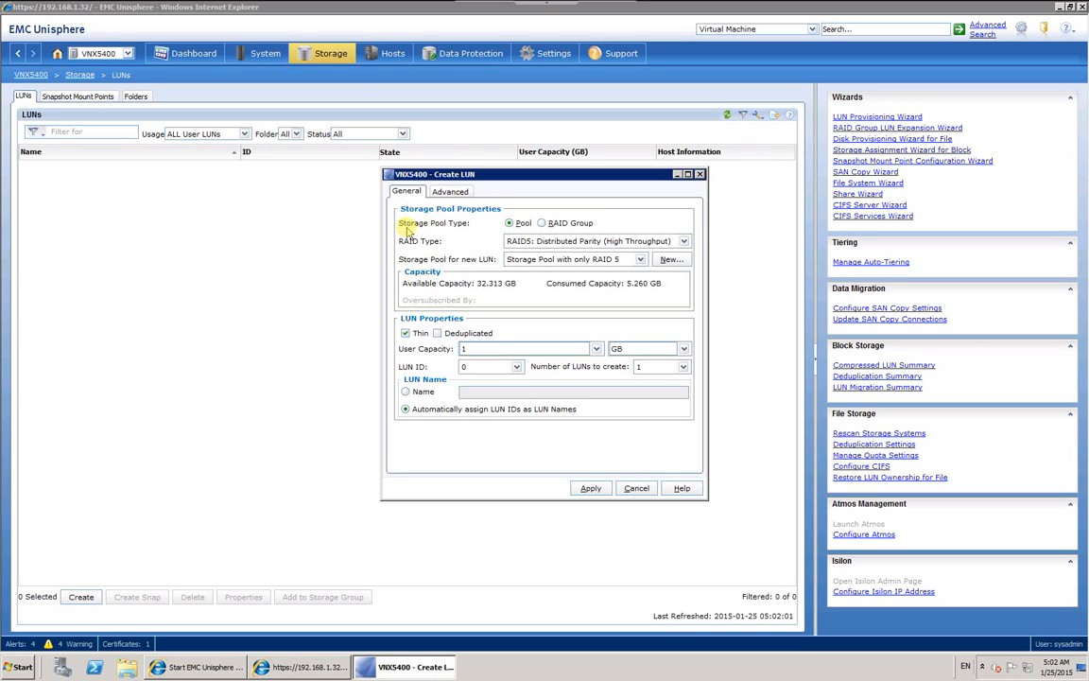
Step: Place the new LUN on RAID group 0, with RAID Group as storage pool type and RAID5: Distributed Parity (High Throughput)
left_click(542, 223)
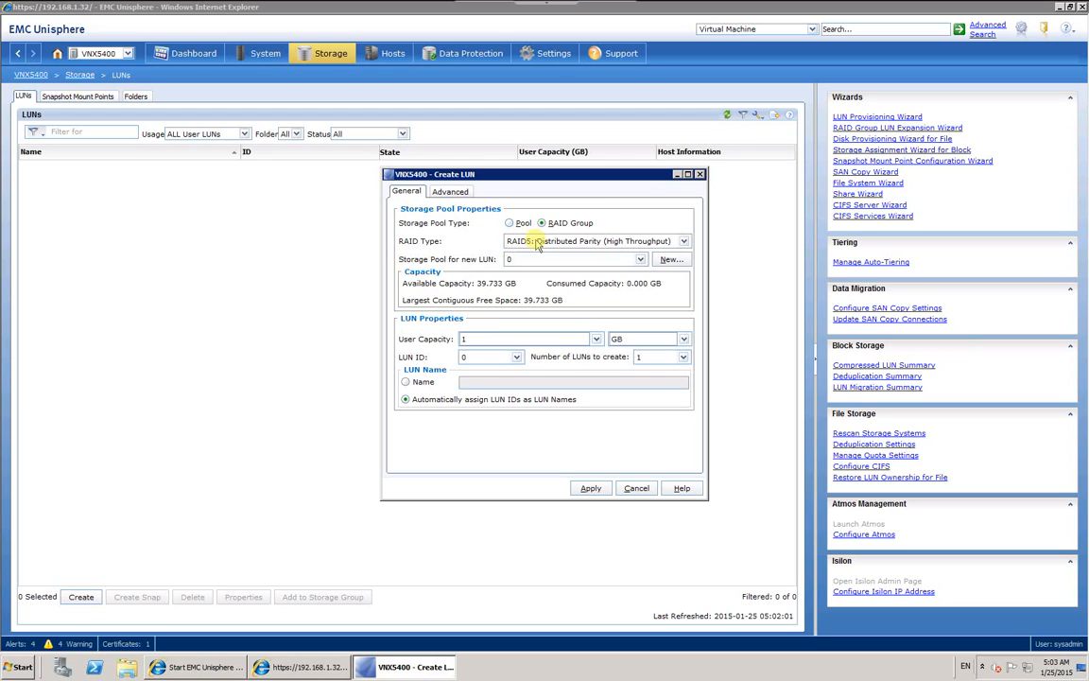
left_click(537, 242)
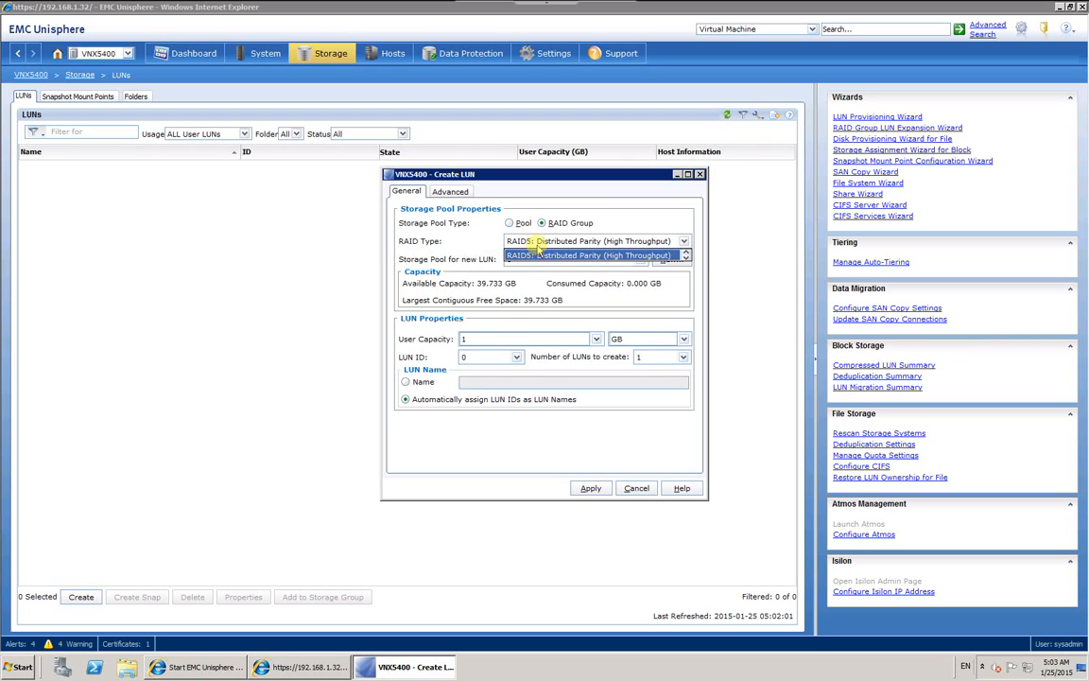
left_click(534, 254)
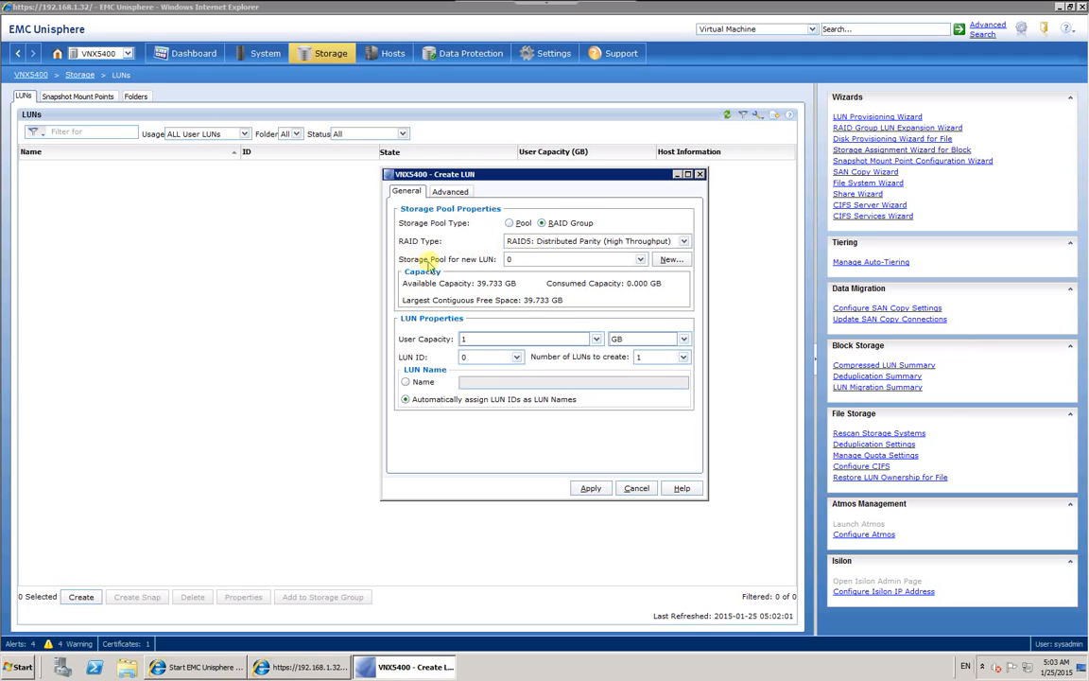
left_click(523, 263)
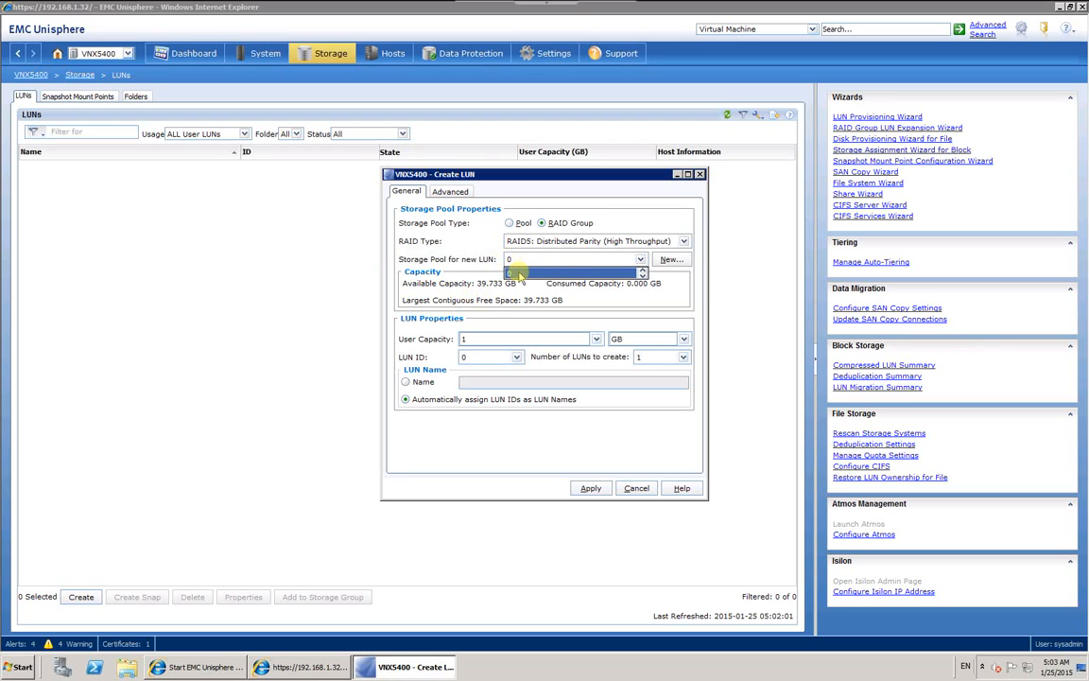
left_click(464, 303)
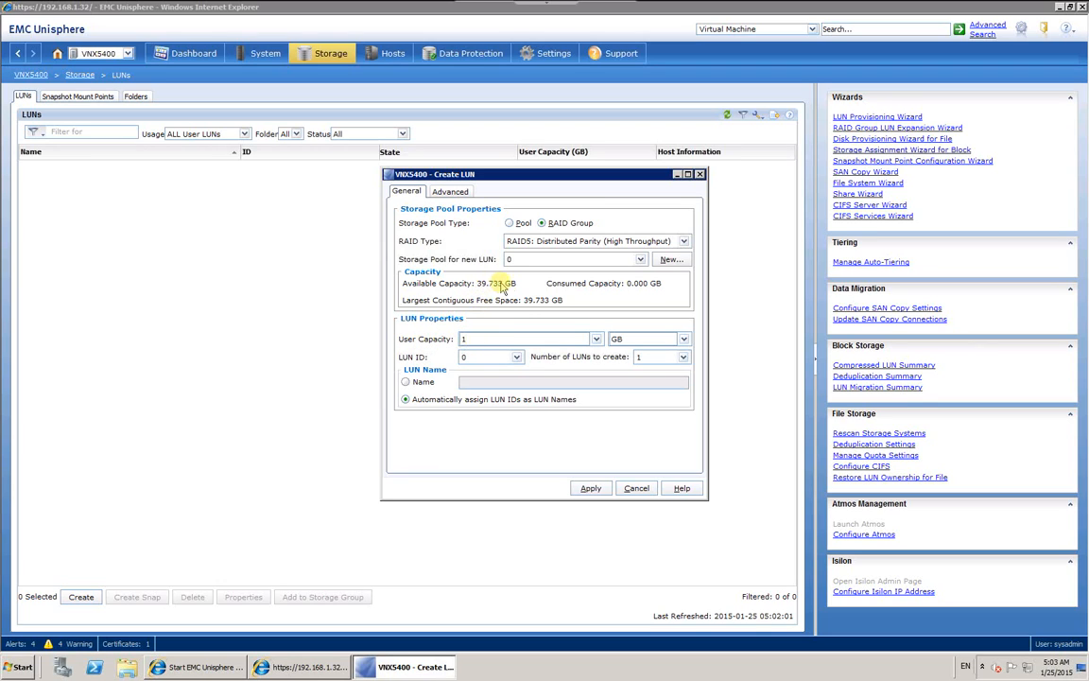
Step: Set the new LUN's user capacity to 20 GB and its LUN ID to 100, with one LUN to create
double_click(471, 338)
left_click(517, 358)
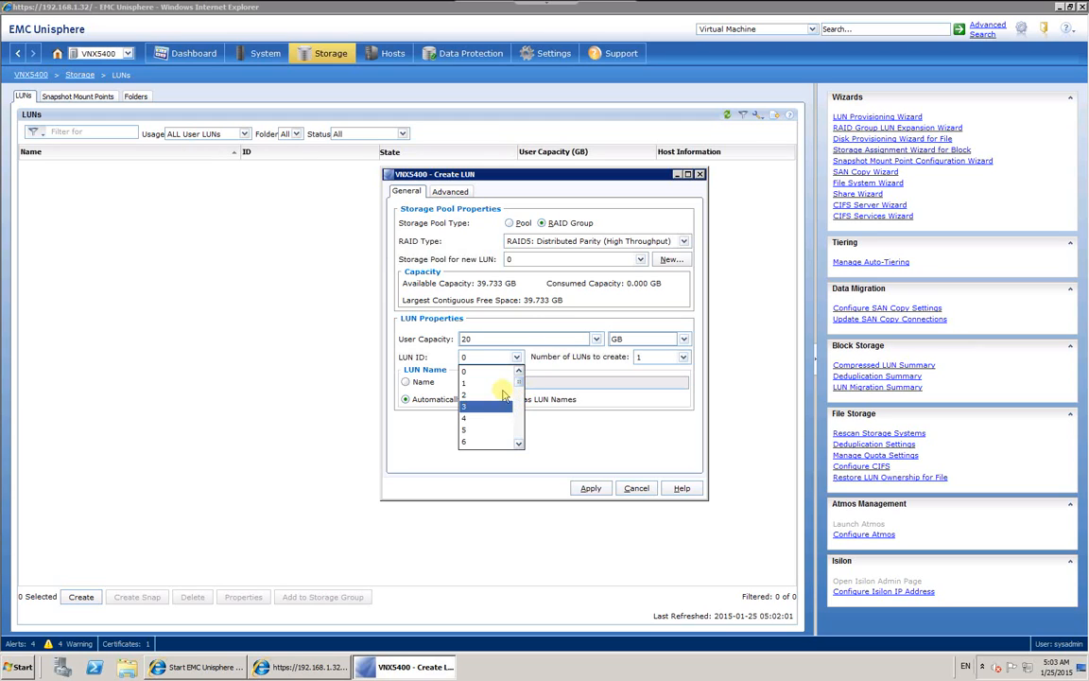
left_click(481, 359)
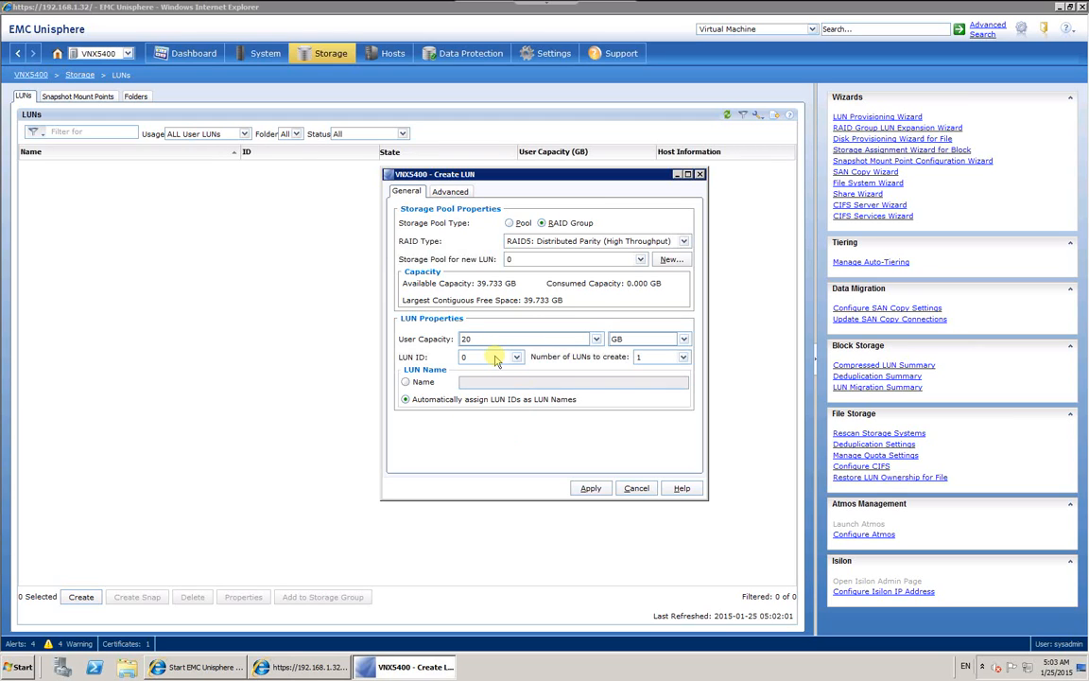
type("100")
left_click(662, 359)
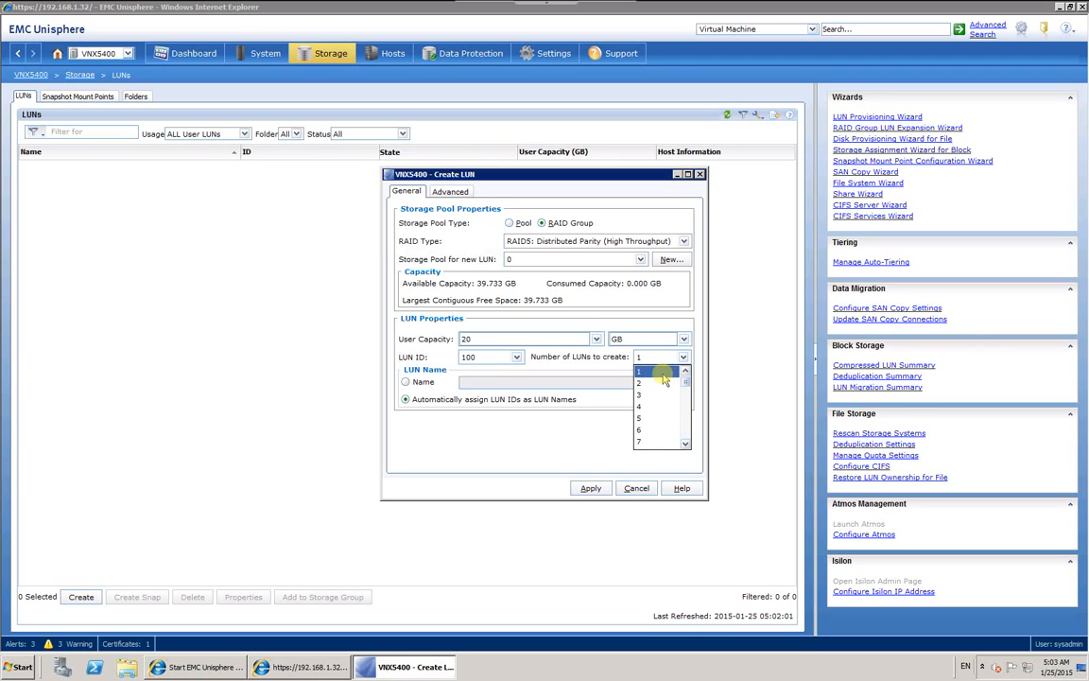
left_click(519, 363)
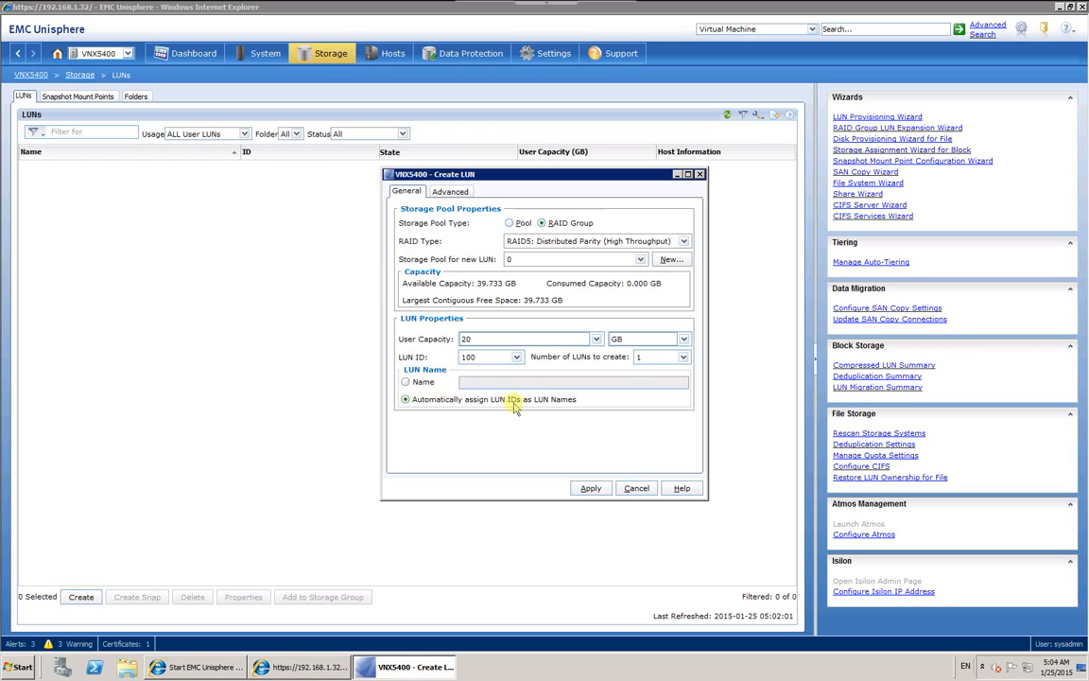
Step: Name the LUN RAID-lun instead of using its ID, and create it on the RAID group
left_click(406, 383)
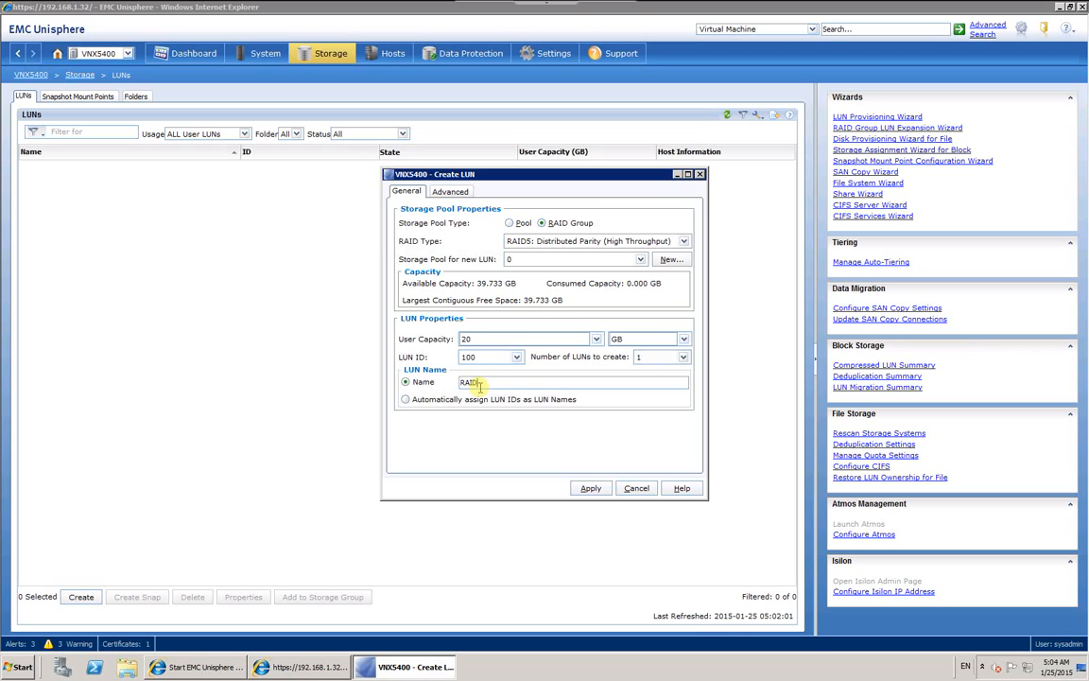
left_click(592, 489)
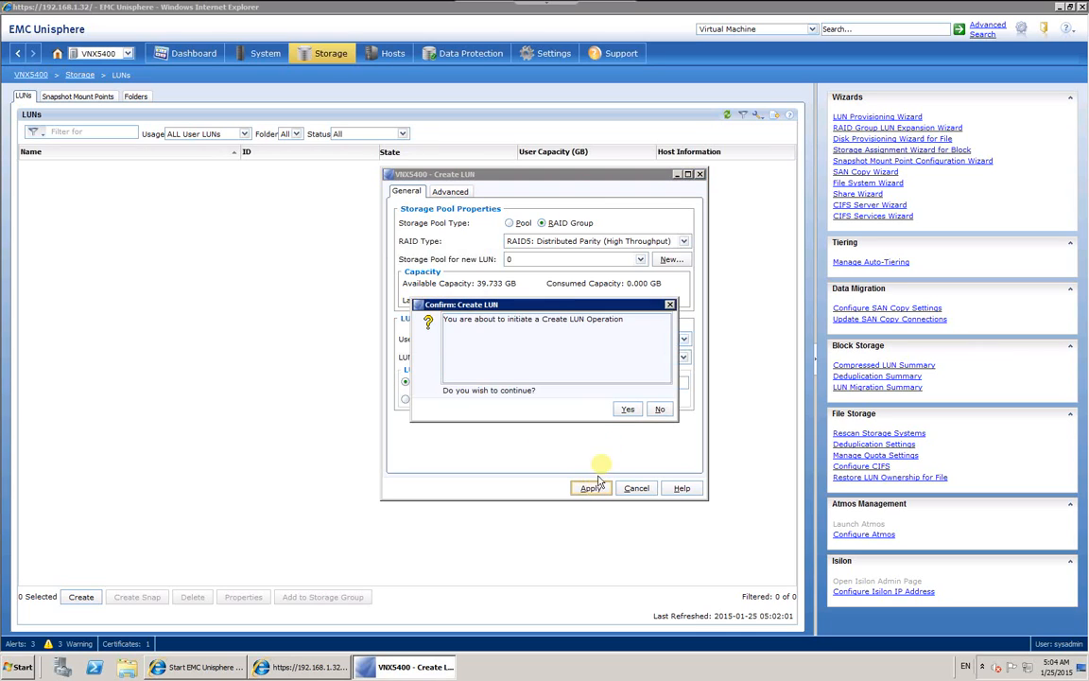
left_click(628, 411)
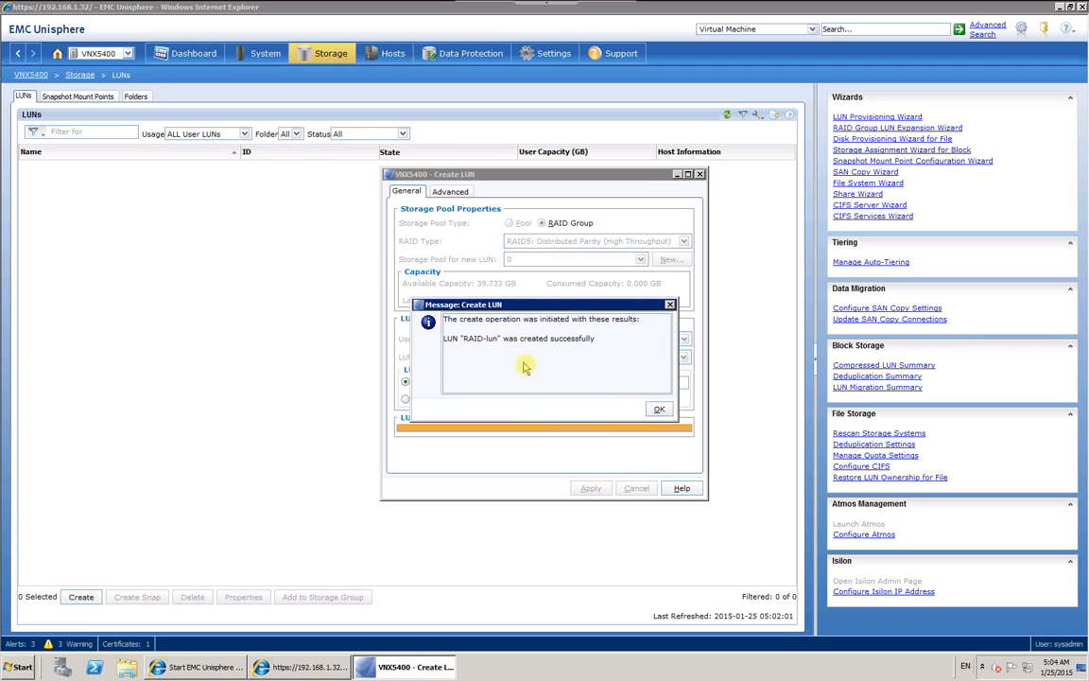
left_click(659, 408)
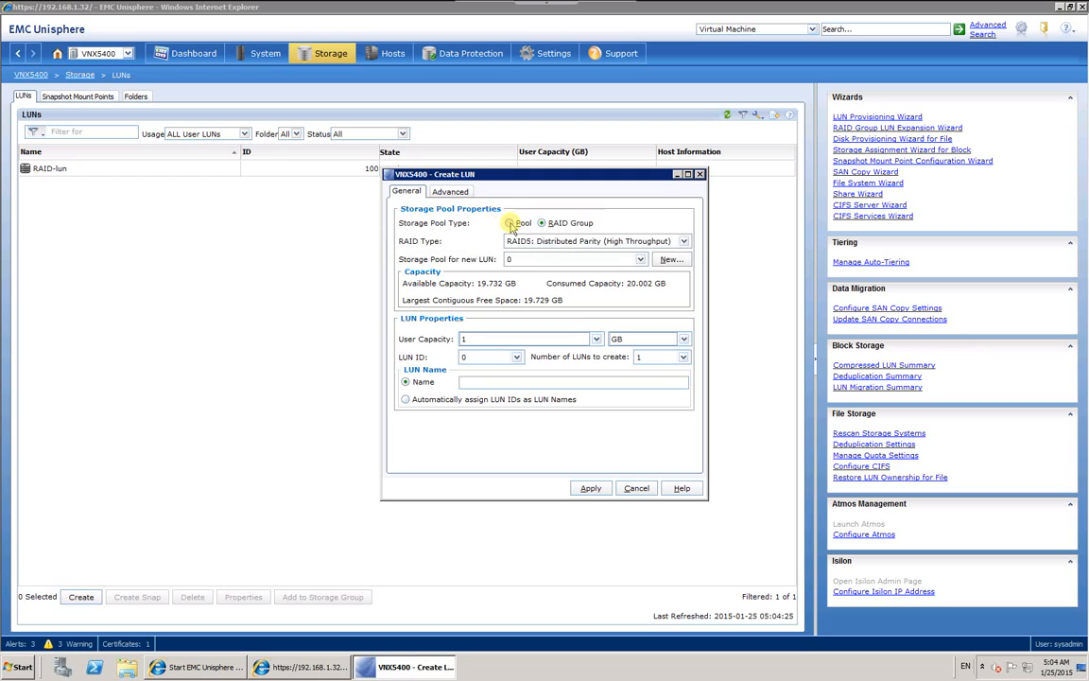
Step: Place the next LUN on the storage pool Pool with FAST VP with a user capacity of 30 GB
left_click(511, 224)
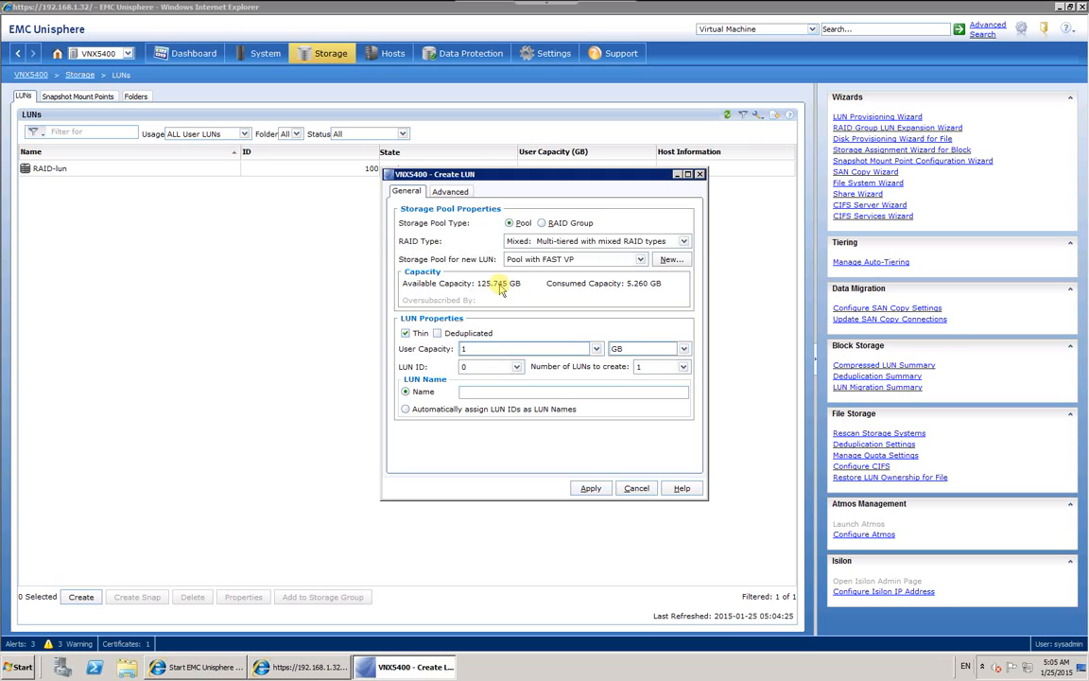
left_click(483, 351)
type("30")
Step: Set the LUN ID of the 30 GB pool LUN to 101
left_click(517, 368)
left_click(505, 367)
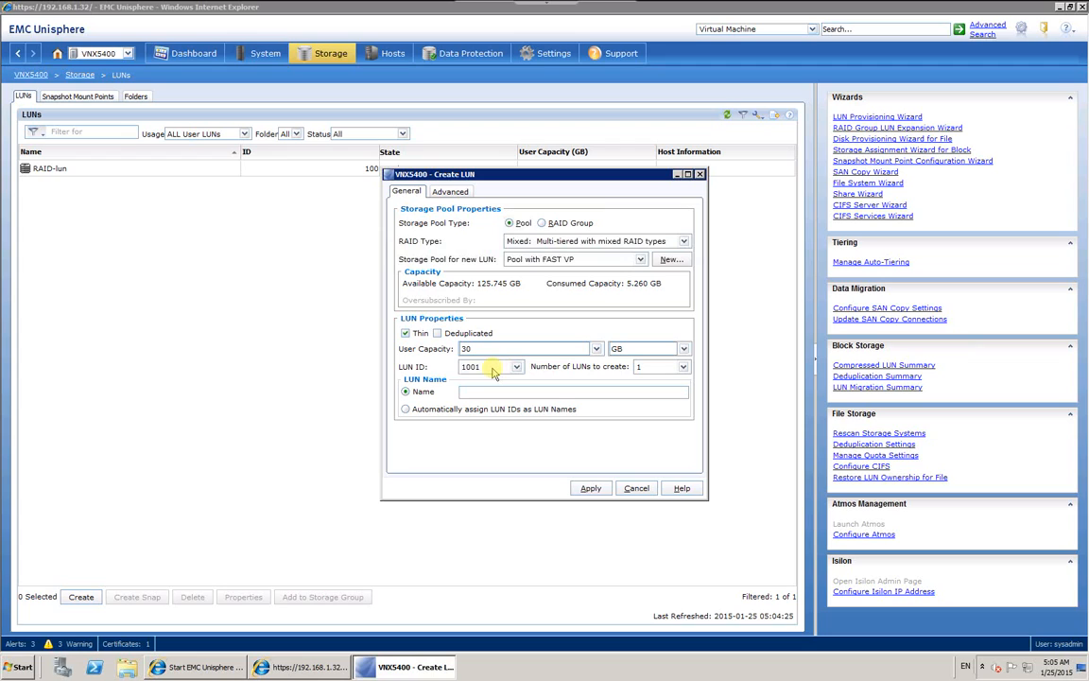
left_click(493, 370)
left_click_drag(521, 397, 521, 388)
left_click(488, 370)
left_click(492, 370)
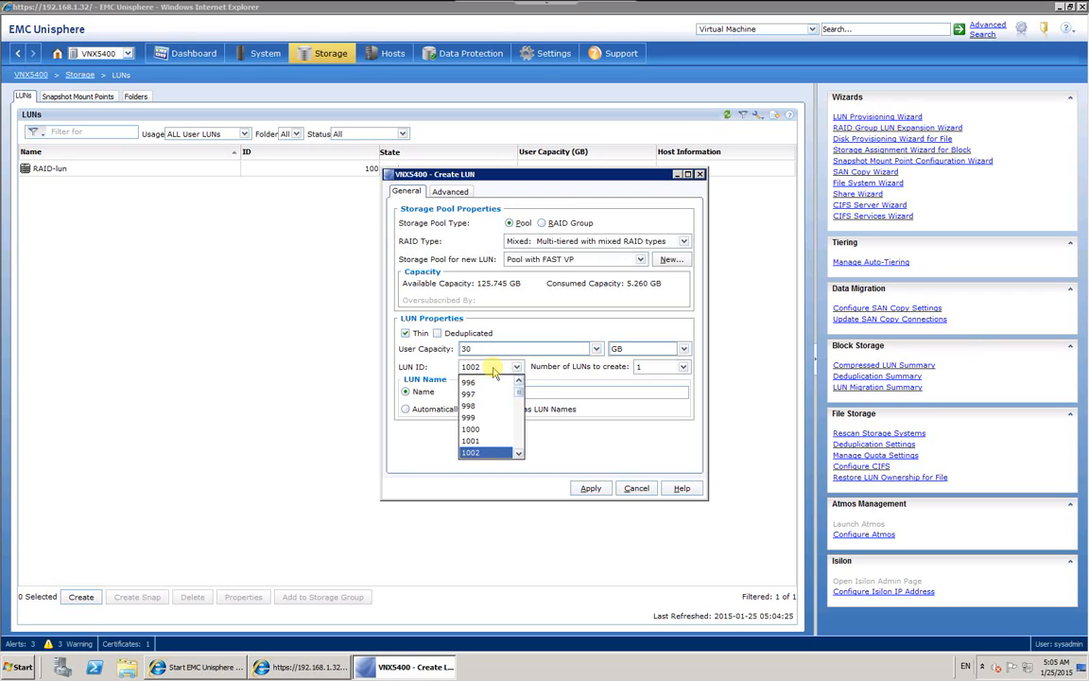
left_click_drag(519, 392, 520, 382)
scroll(519, 446, "down", 12)
scroll(520, 443, "down", 19)
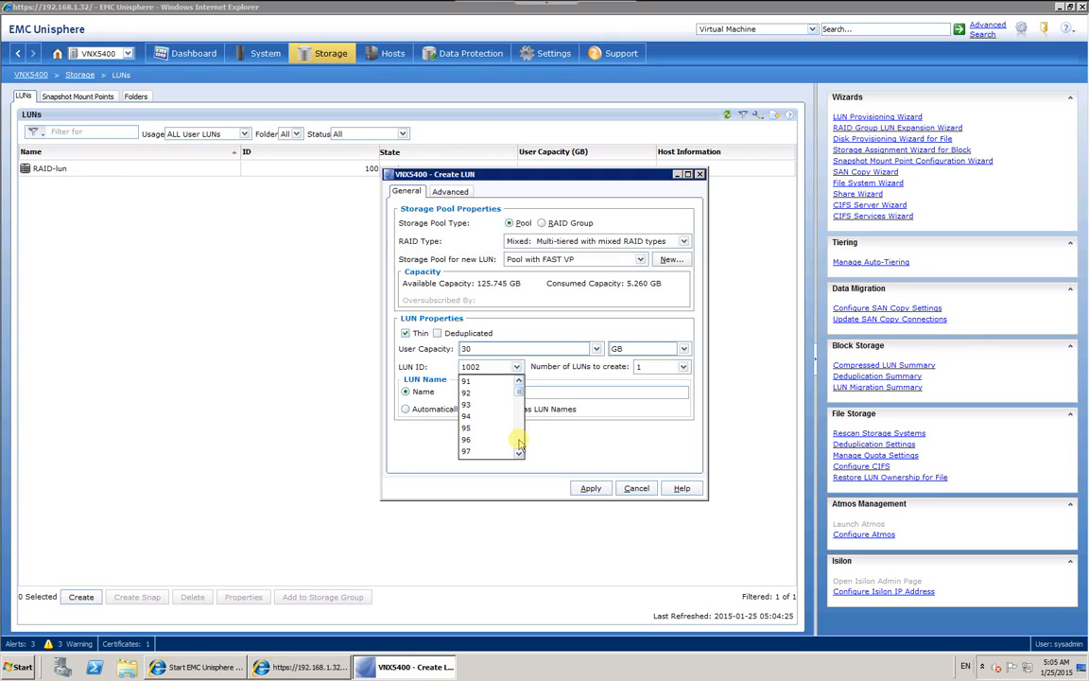
scroll(519, 443, "down", 3)
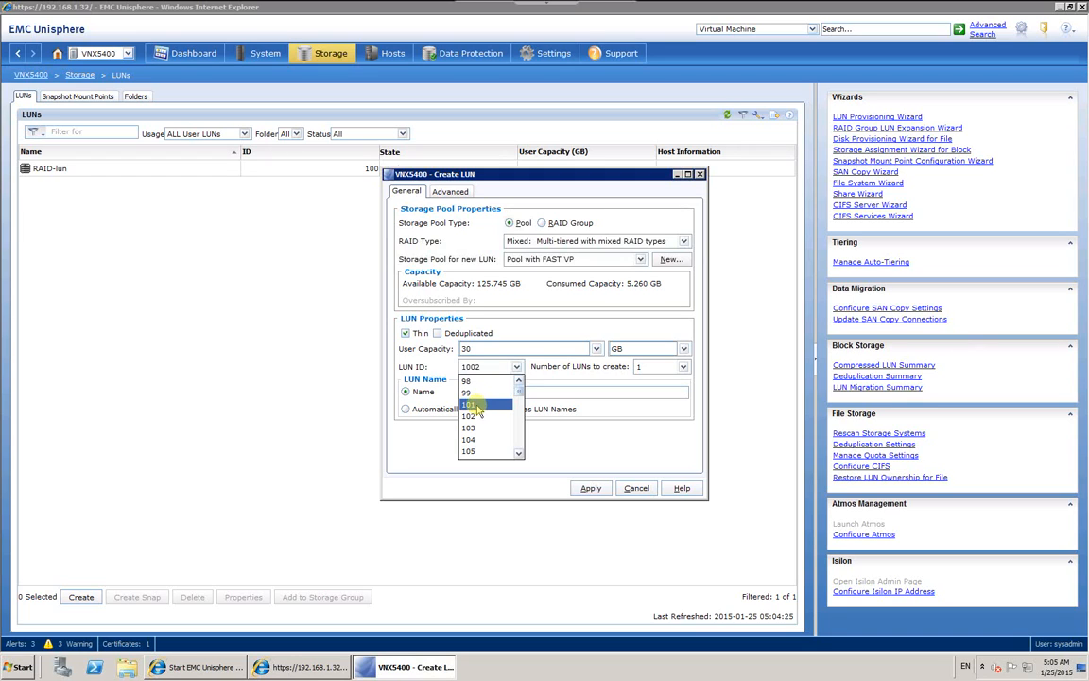
left_click(479, 406)
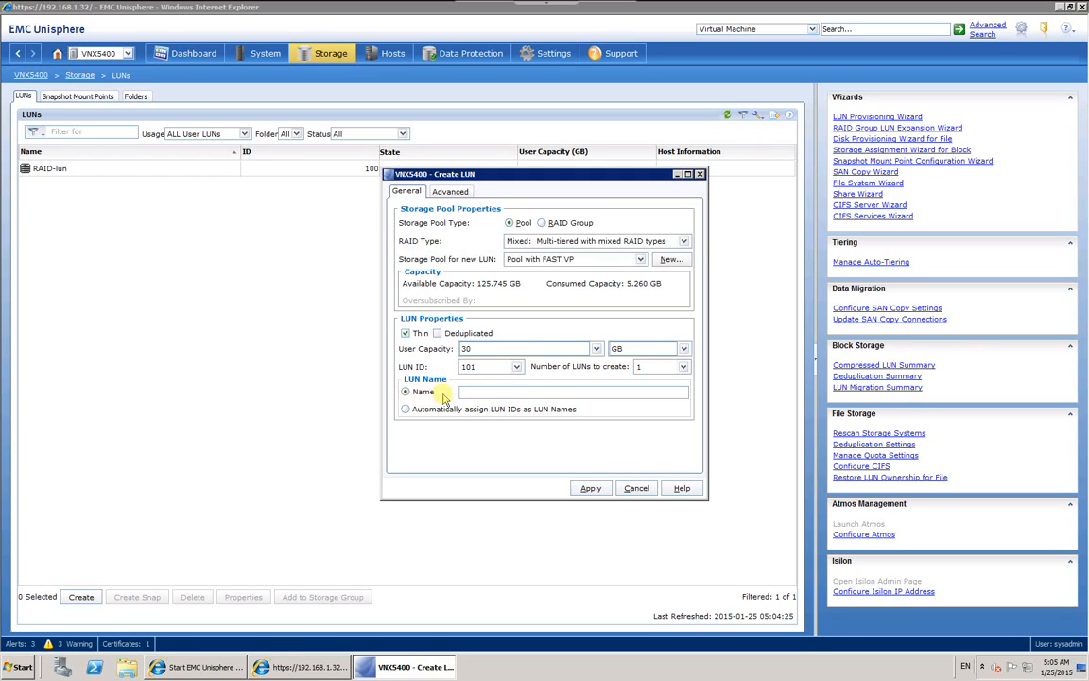
Step: Name the LUN Thin-Lun and keep thin provisioning enabled for it
left_click(505, 391)
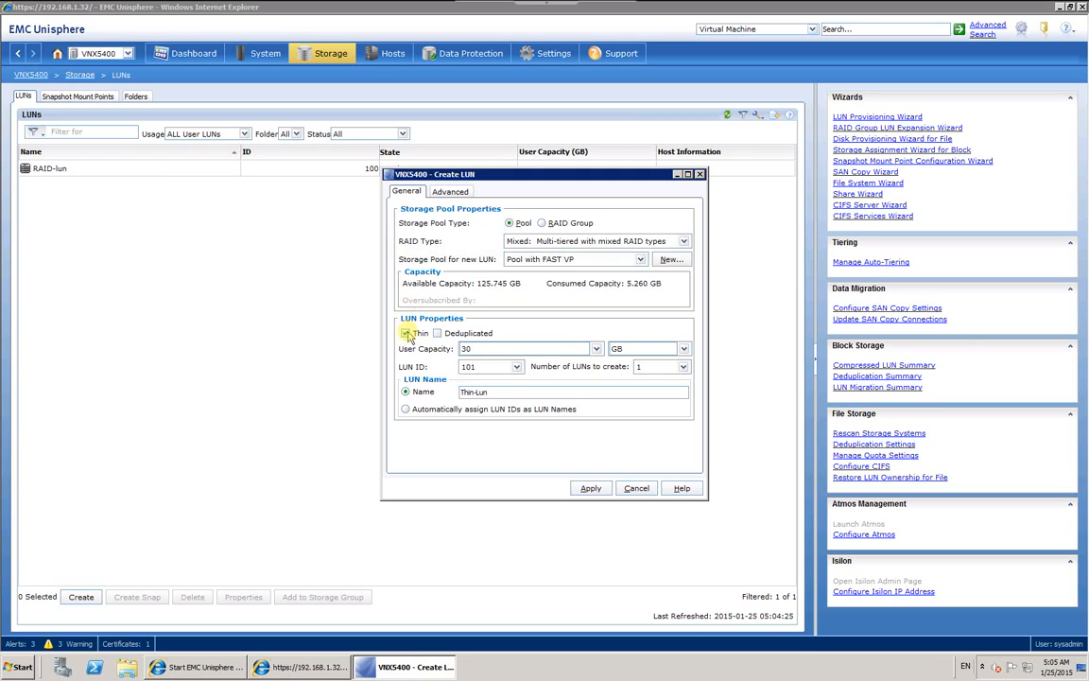
left_click(407, 335)
left_click(407, 334)
Step: Review the tiering policies, keep Start High then Auto-Tier (Recommended), and create the thin LUN
left_click(453, 191)
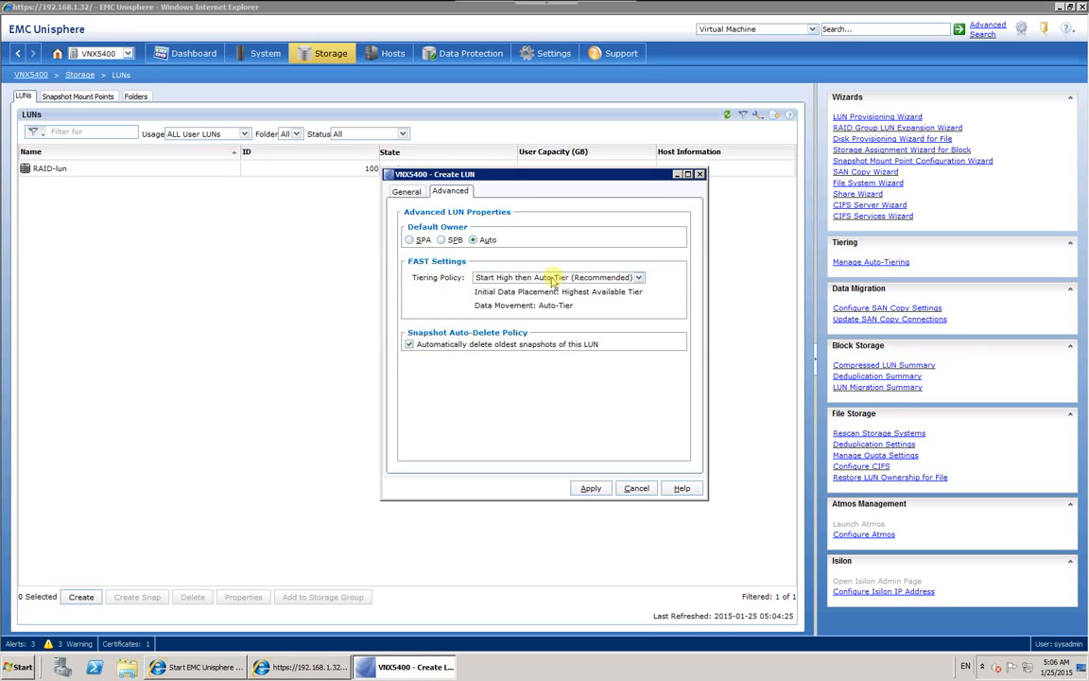
left_click(638, 278)
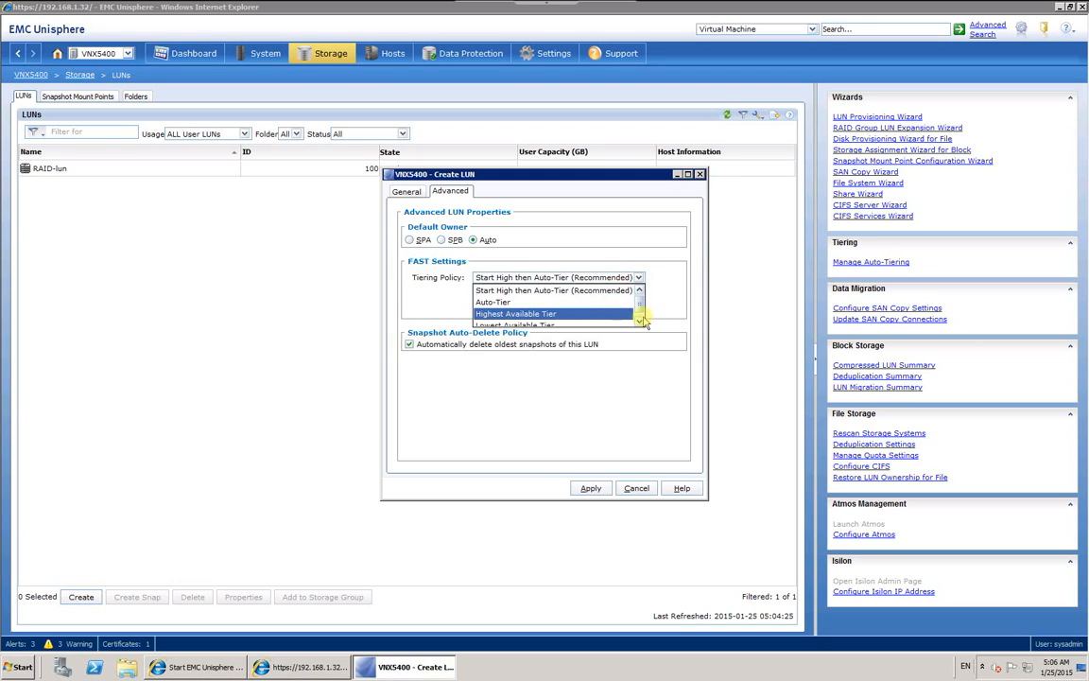
left_click(639, 321)
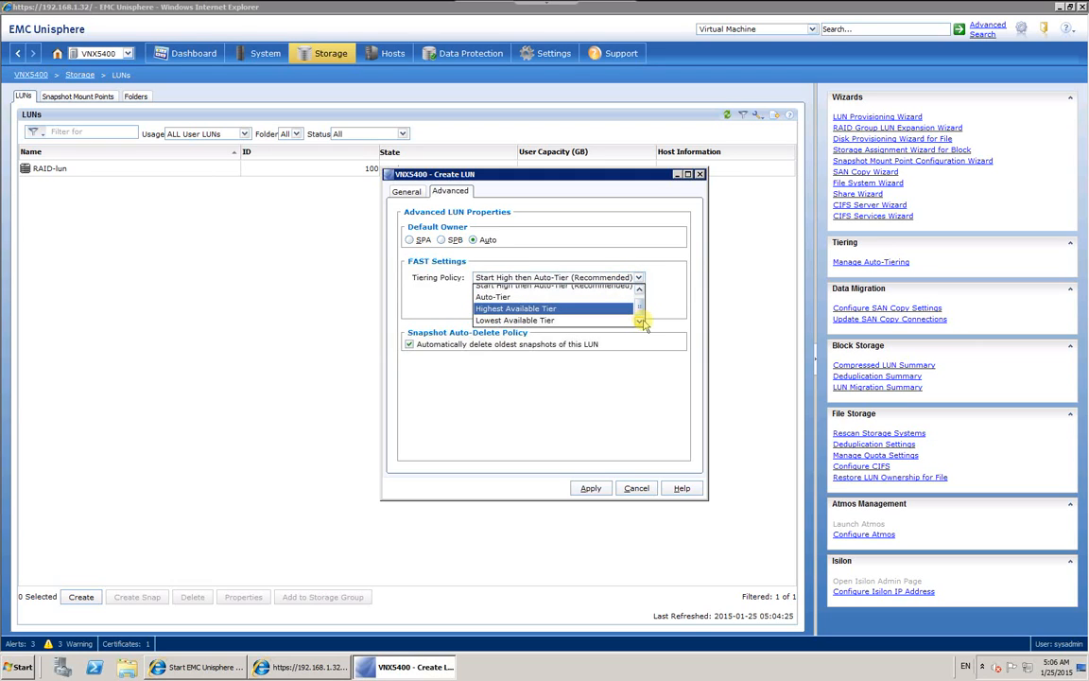
left_click(667, 295)
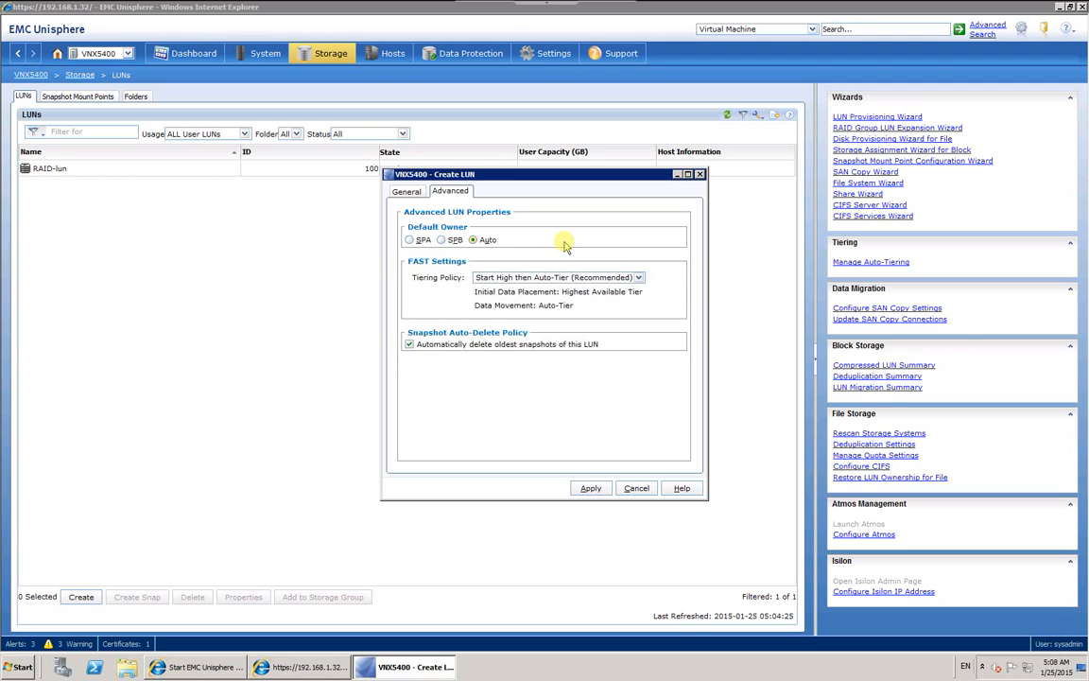
left_click(406, 191)
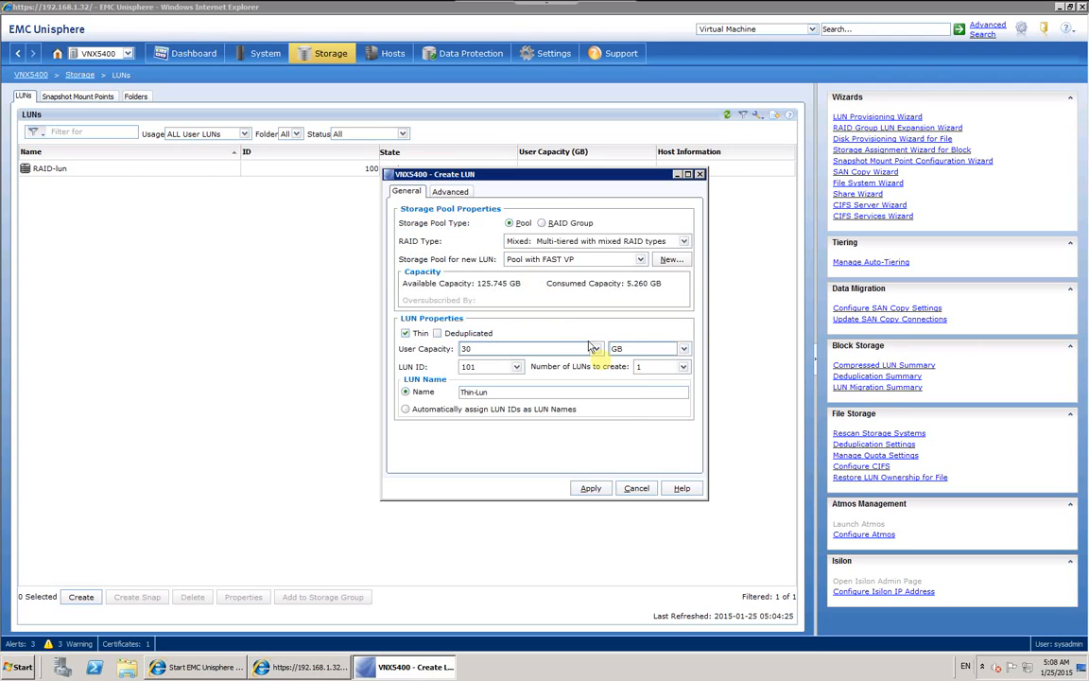
left_click(593, 488)
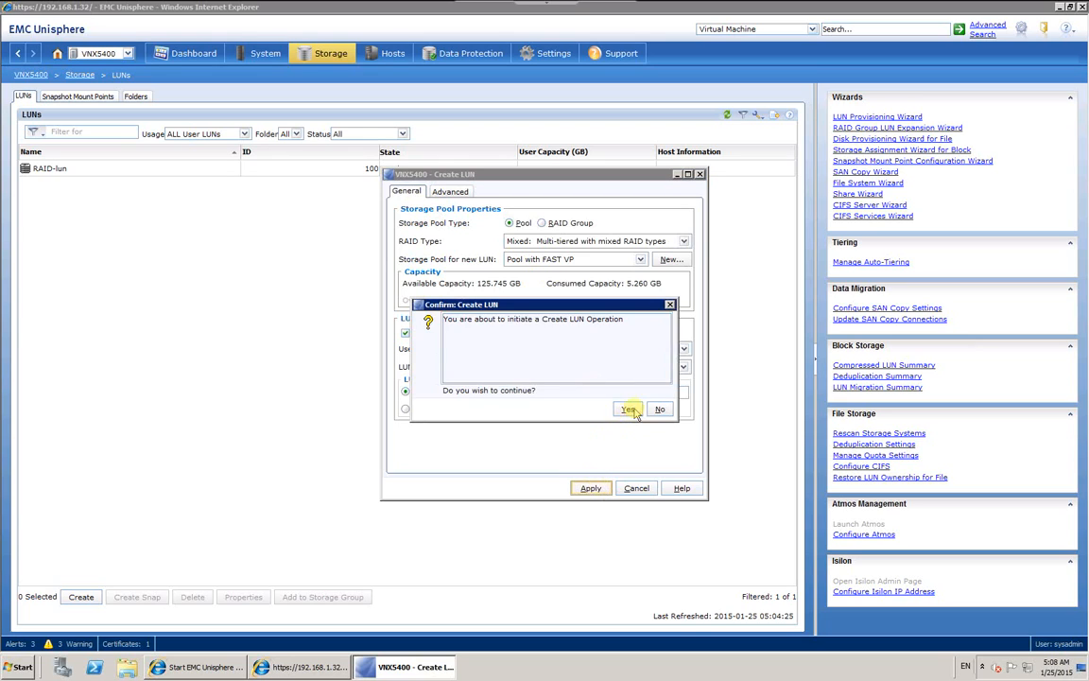
left_click(628, 410)
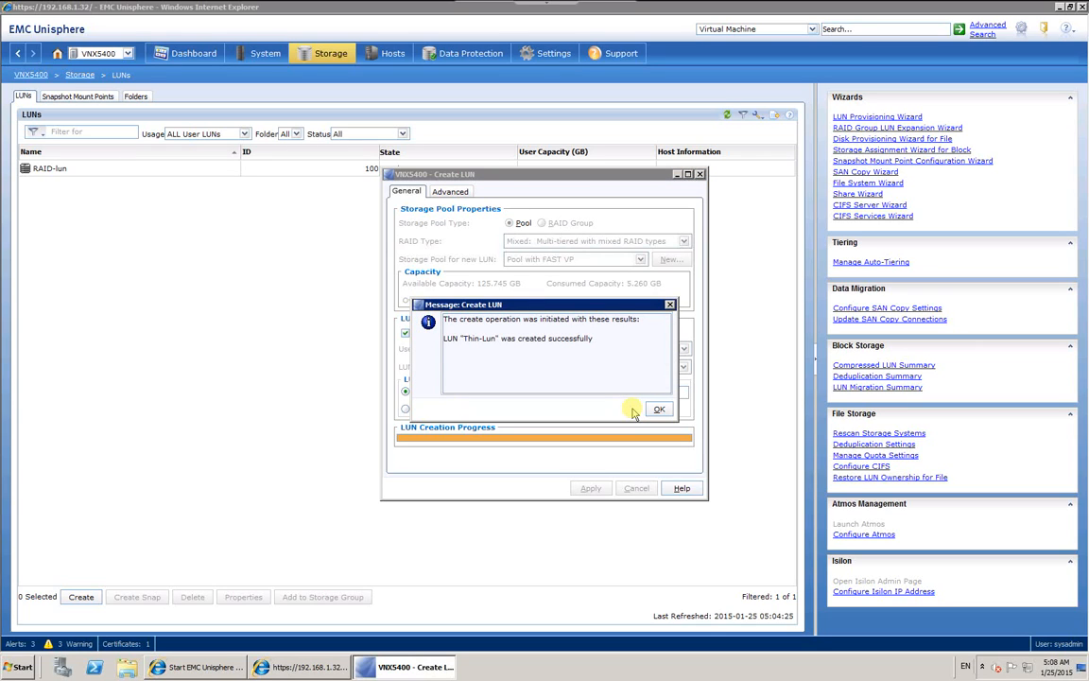
left_click(657, 408)
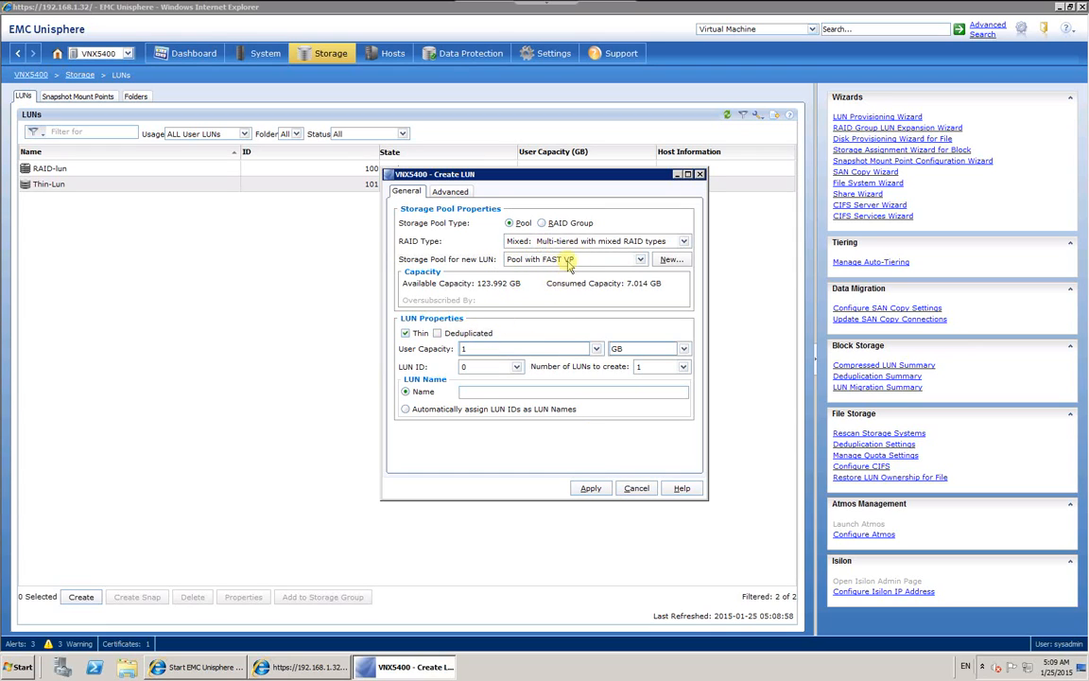
Step: Give the next LUN on Pool with FAST VP a user capacity of 40 GB and LUN ID 102
left_click(507, 348)
type("40")
left_click(517, 369)
key("Down")
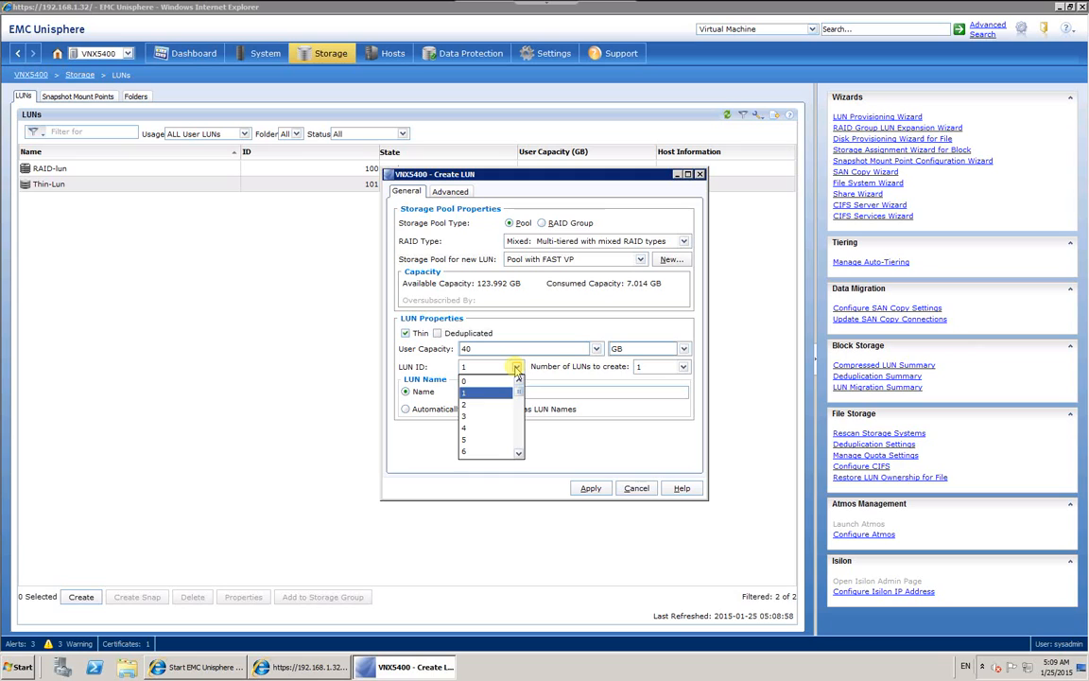
type("02")
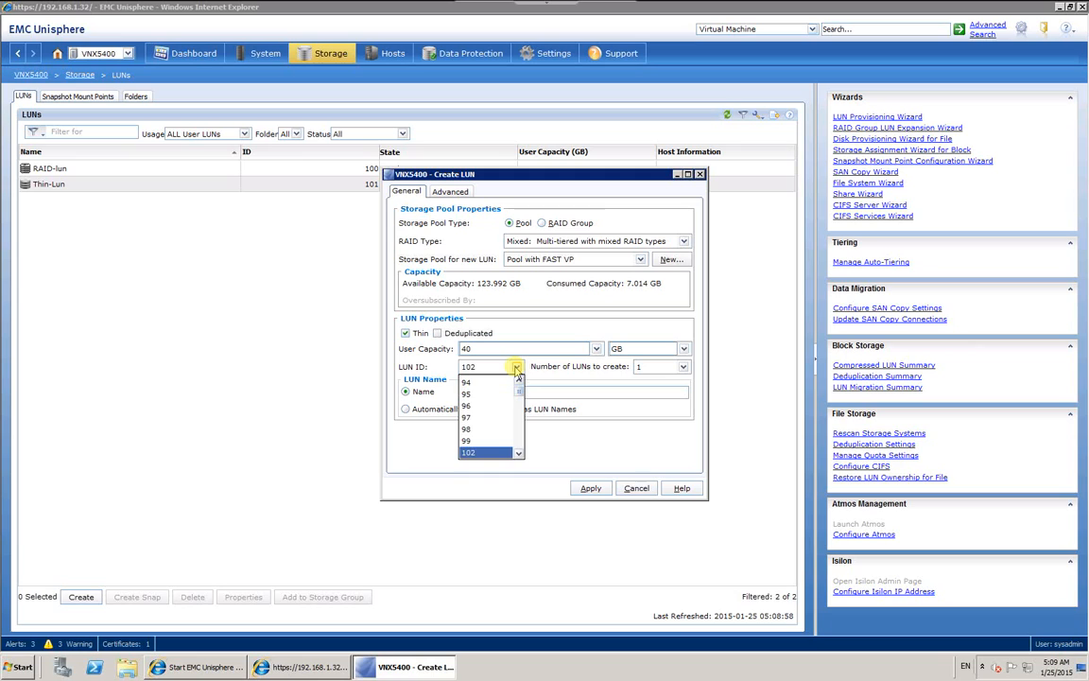
left_click(471, 454)
Step: Name the LUN Thick-Lun with thin provisioning off, create it, and close the LUN creation dialog
left_click(485, 395)
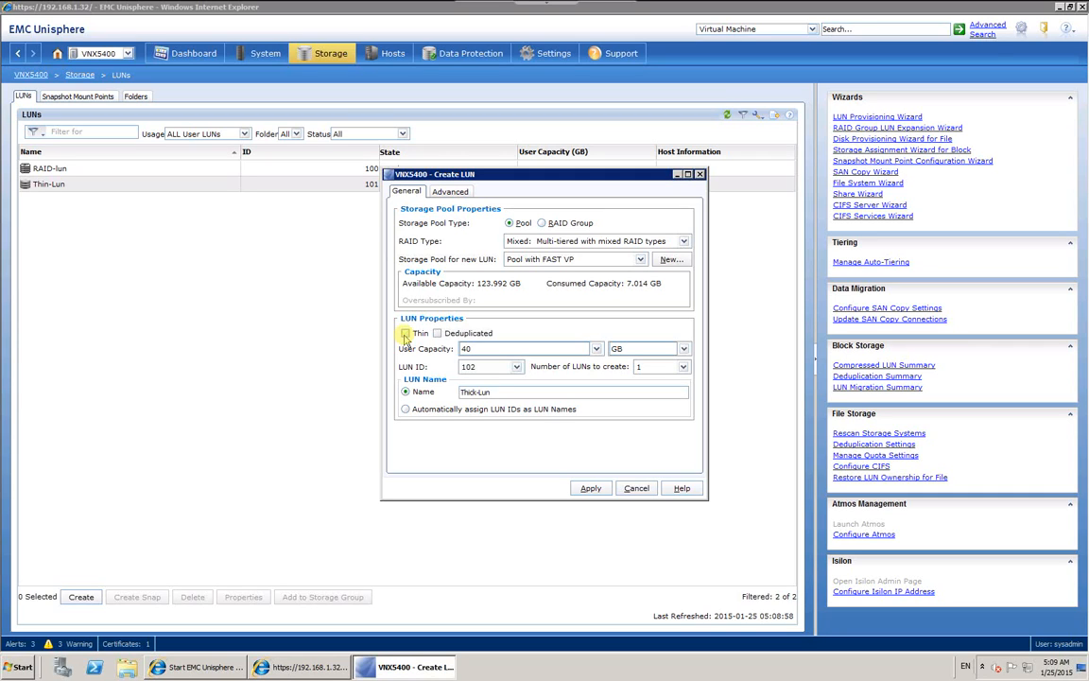
left_click(449, 192)
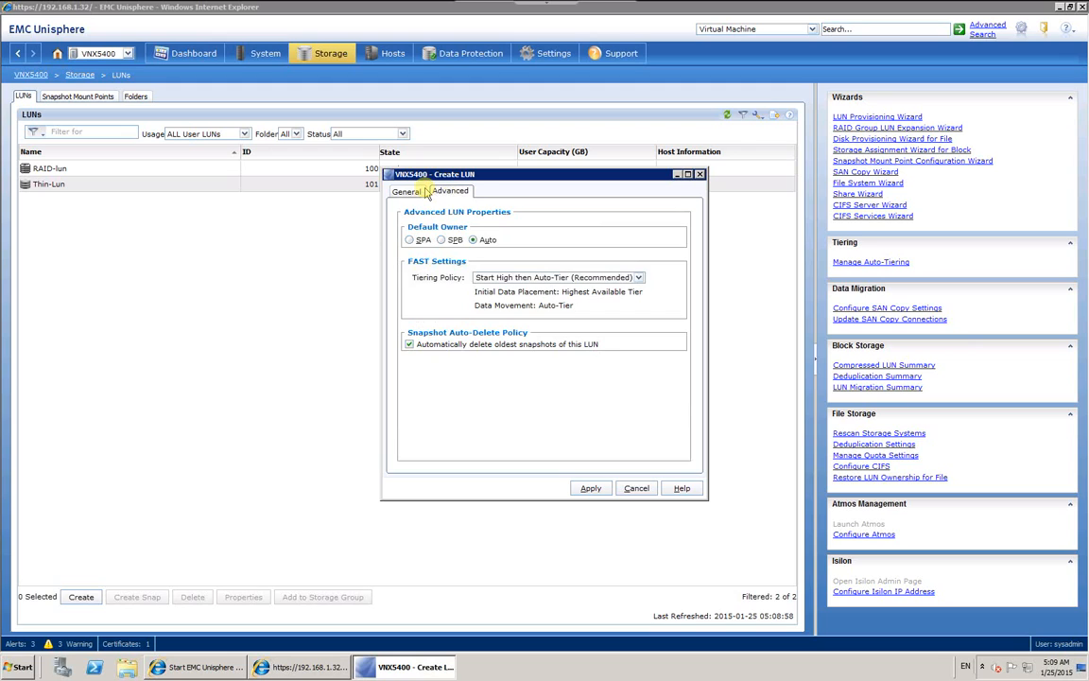
left_click(417, 192)
left_click(594, 490)
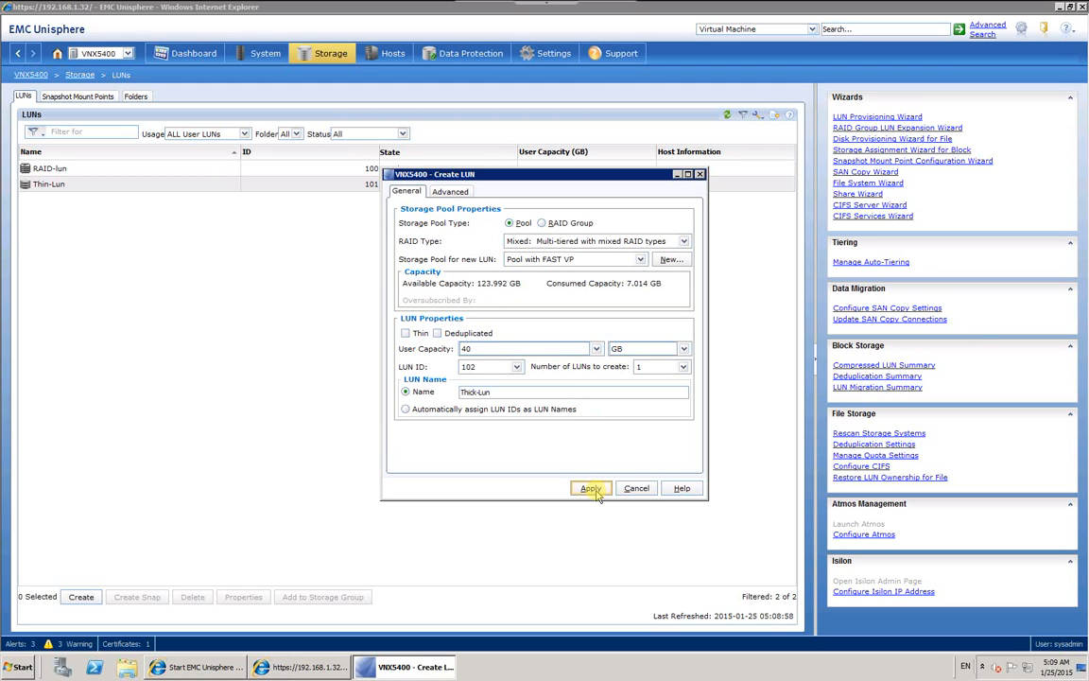
left_click(630, 411)
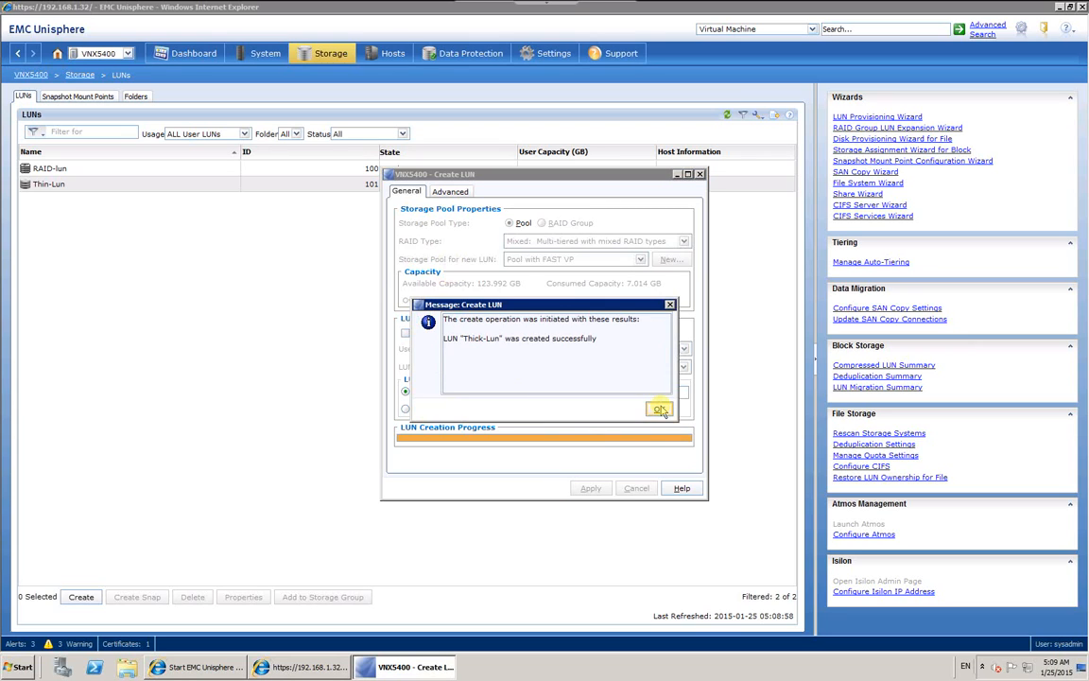
left_click(660, 410)
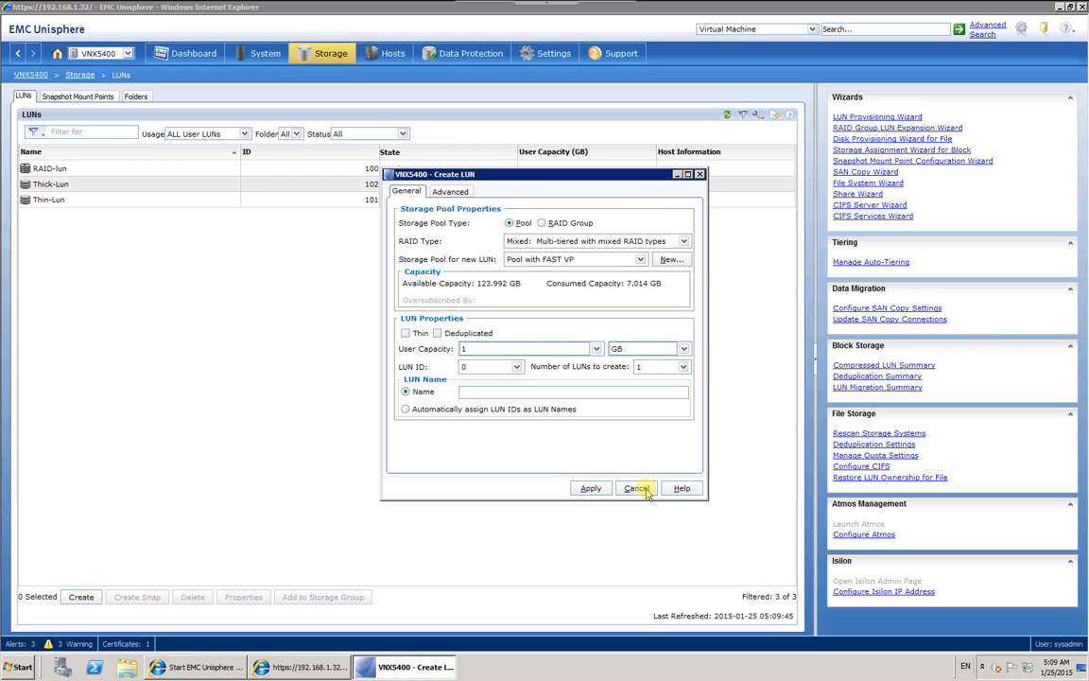
left_click(646, 490)
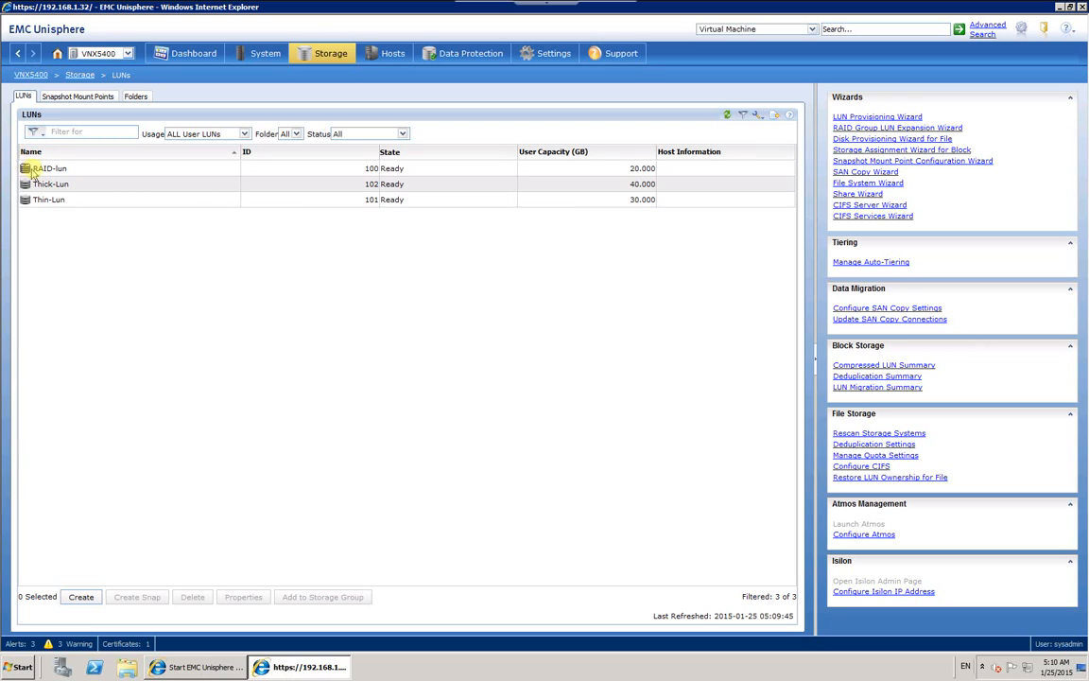
Step: Add the Thin and Storage Pool columns to the LUN table
left_click(191, 202)
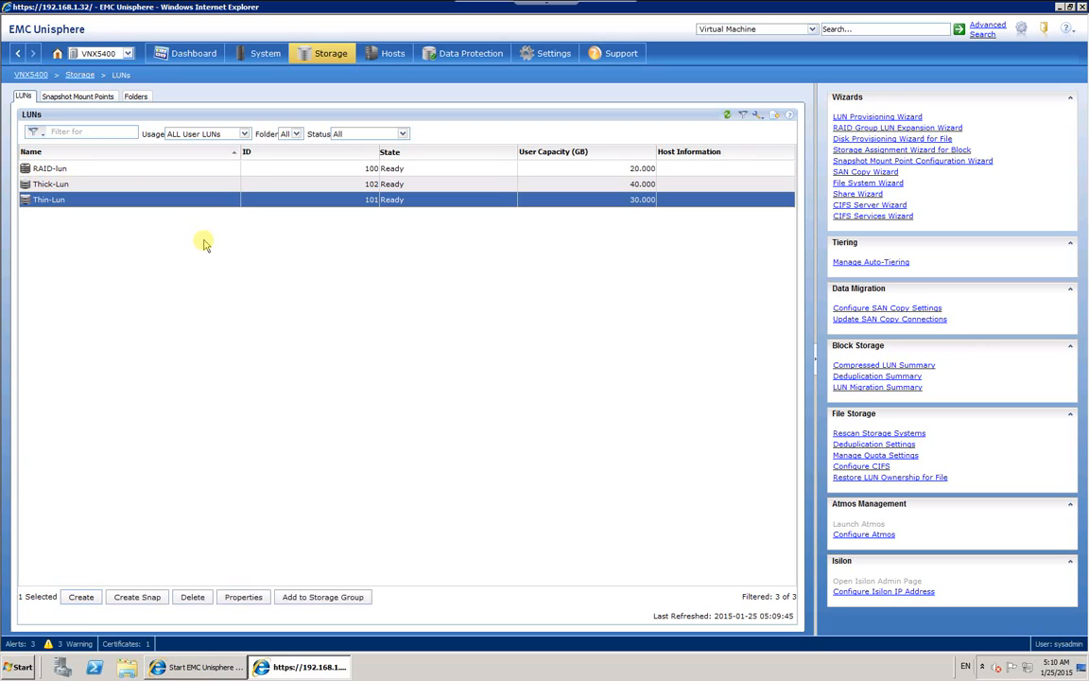
left_click(766, 115)
left_click(773, 128)
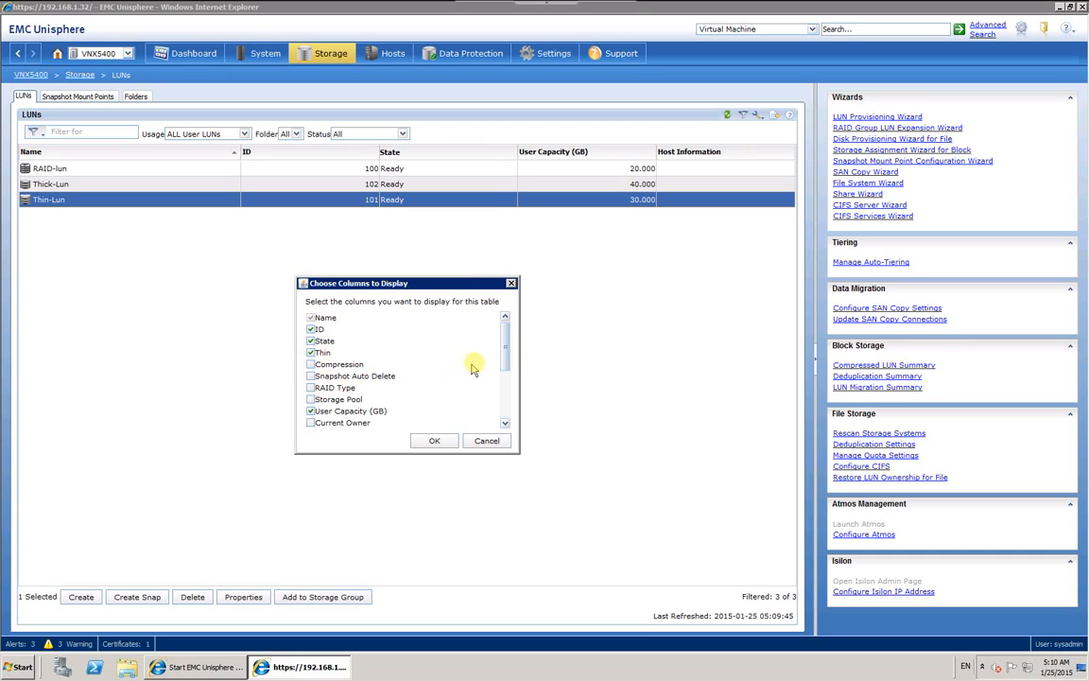
mouse_move(504, 353)
left_mouse_down()
mouse_move(509, 406)
mouse_move(510, 344)
left_mouse_up()
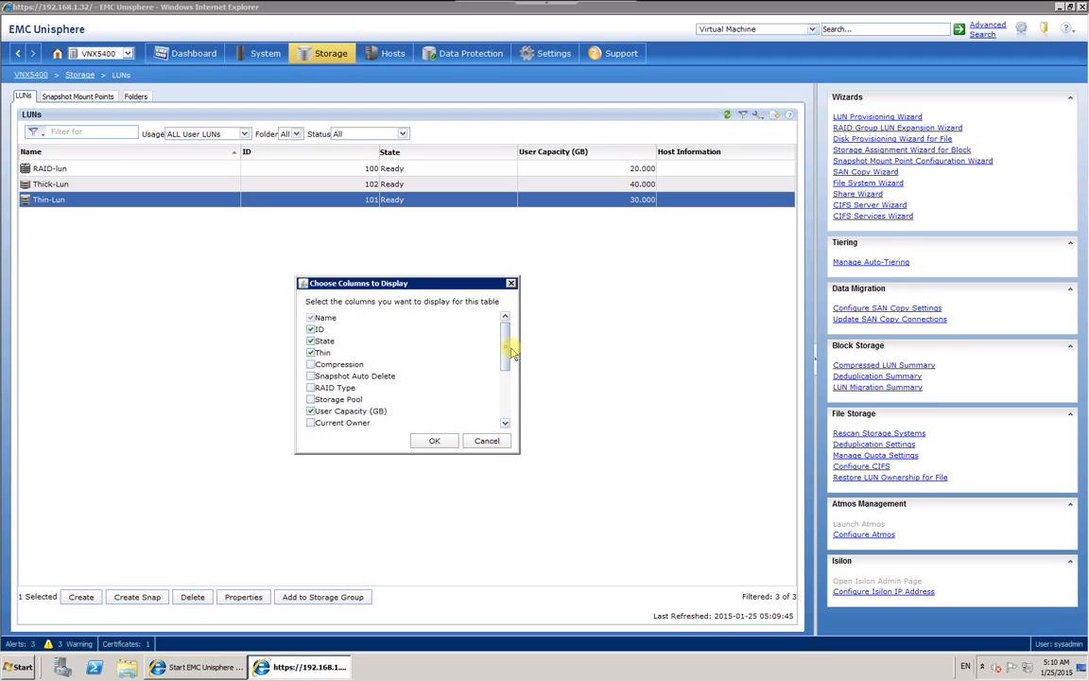
left_click(311, 400)
left_click(432, 442)
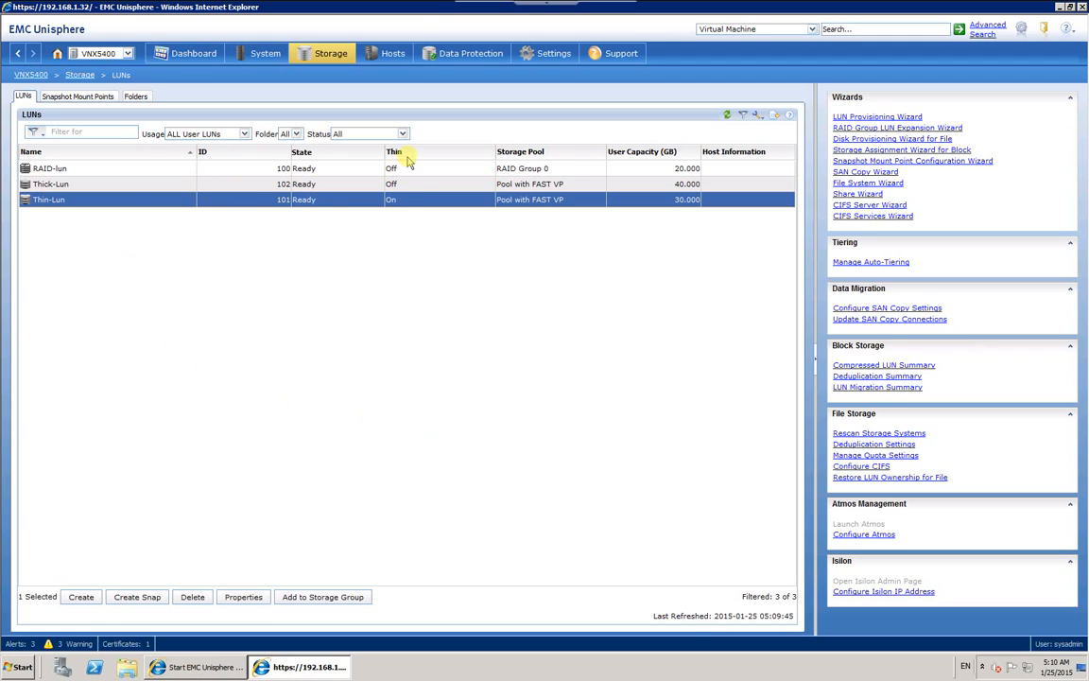
Step: Compare the Thin setting, storage pool and user capacity of RAID-lun, Thick-Lun and Thin-Lun
left_click(112, 184)
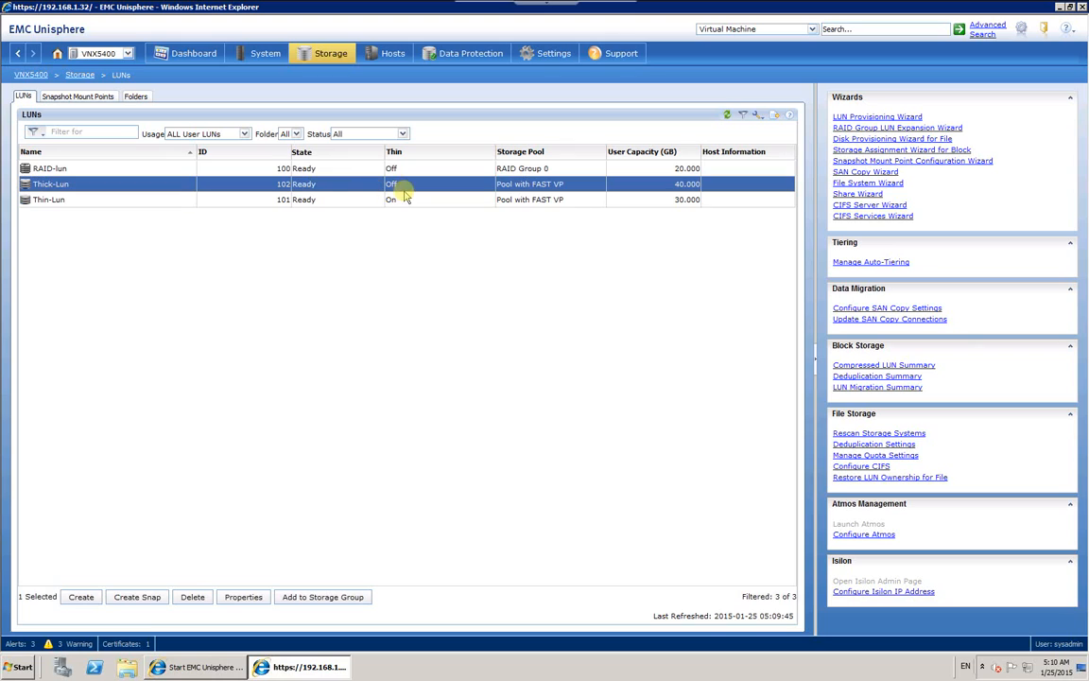
left_click(94, 168)
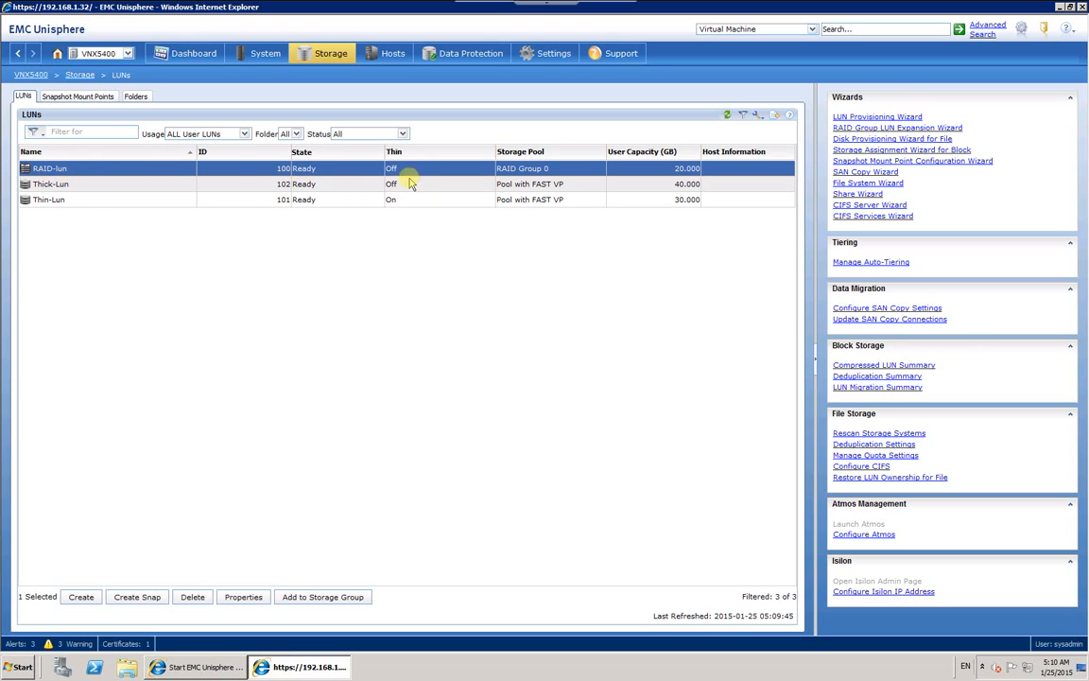
left_click(522, 185)
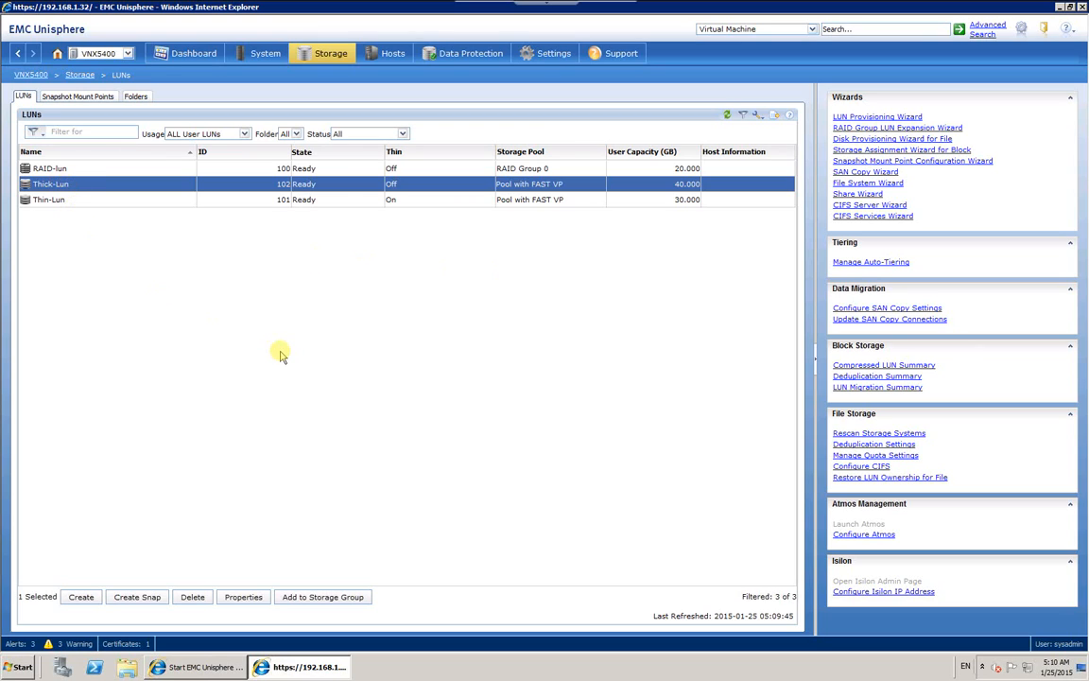
key("Down")
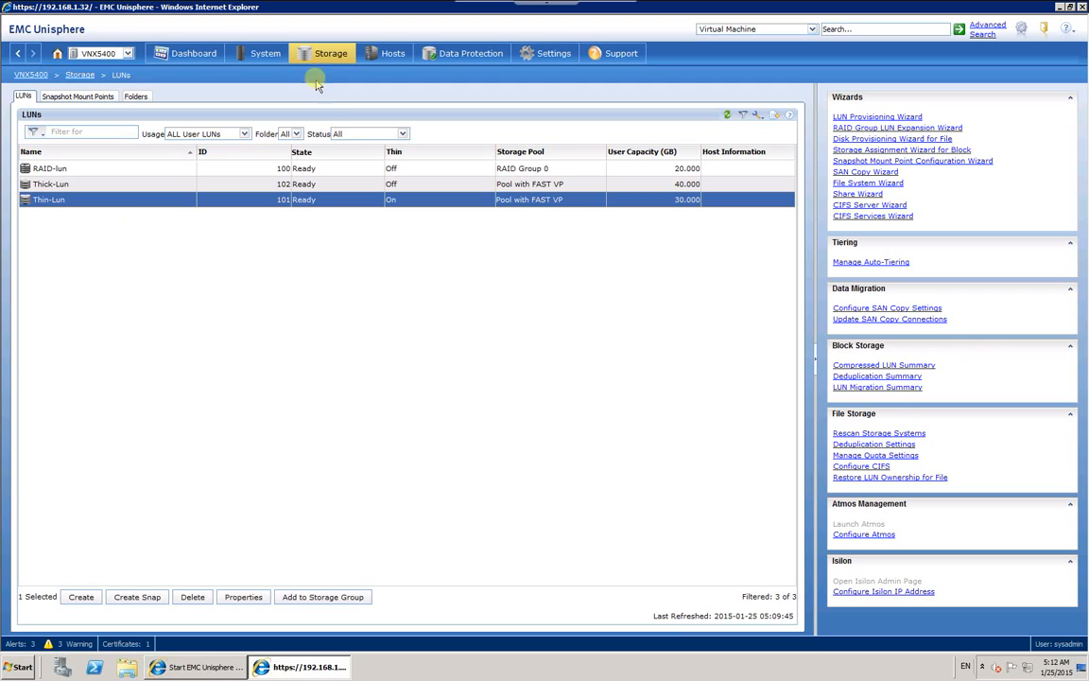
Step: Open the storage pools overview and inspect the capacity figures and LUNs of Pool with FAST VP
mouse_move(334, 61)
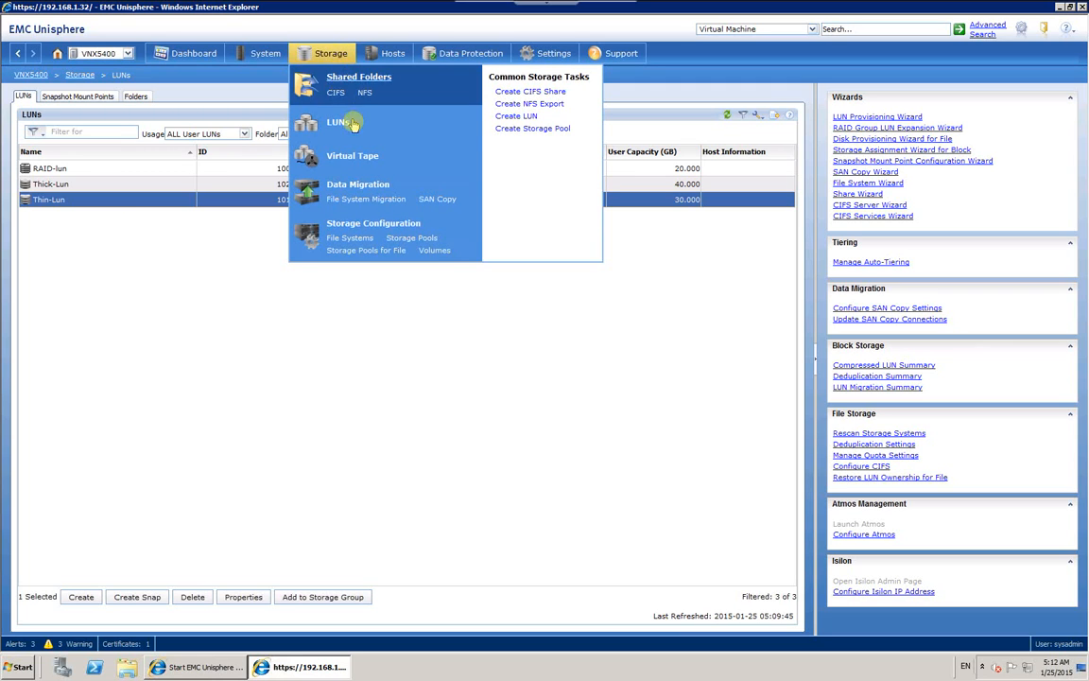
left_click(419, 238)
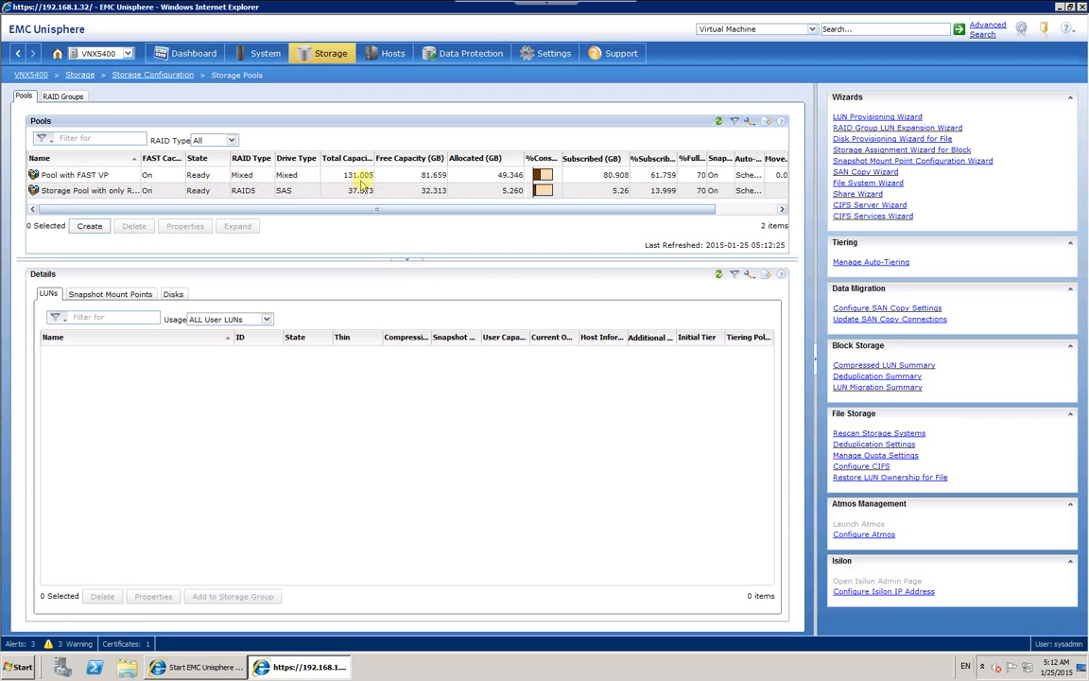
left_click(502, 178)
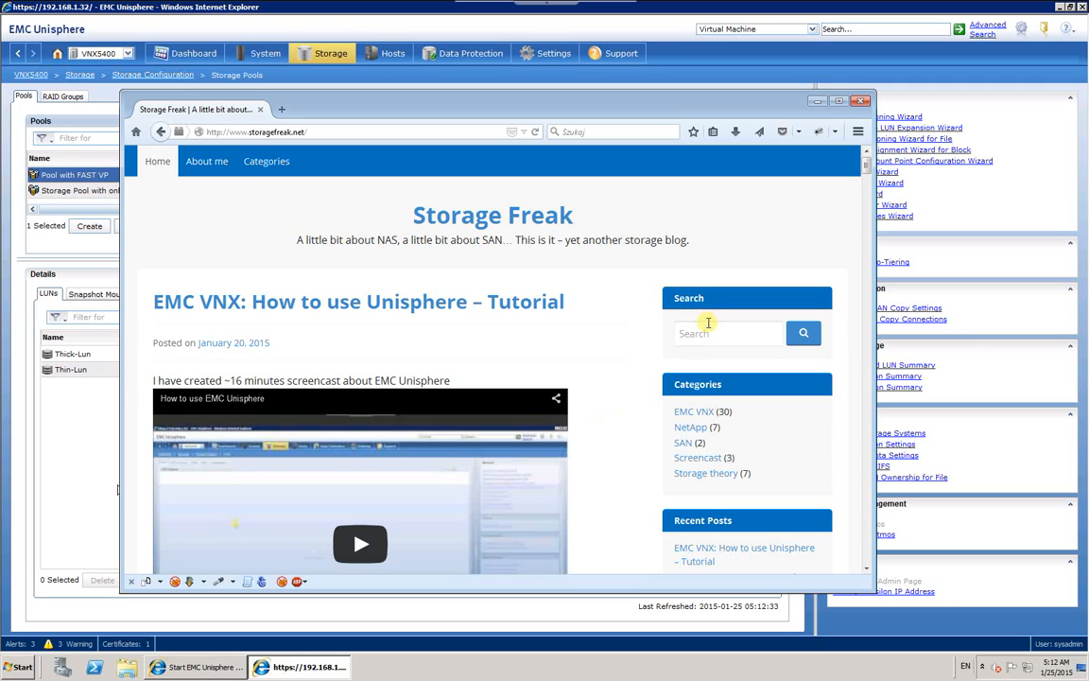
Step: Search the Storage Freak blog for "thin", skim the post EMC VNX – Pool LUNs – Thin vs Thick, and close the browser
key("Return")
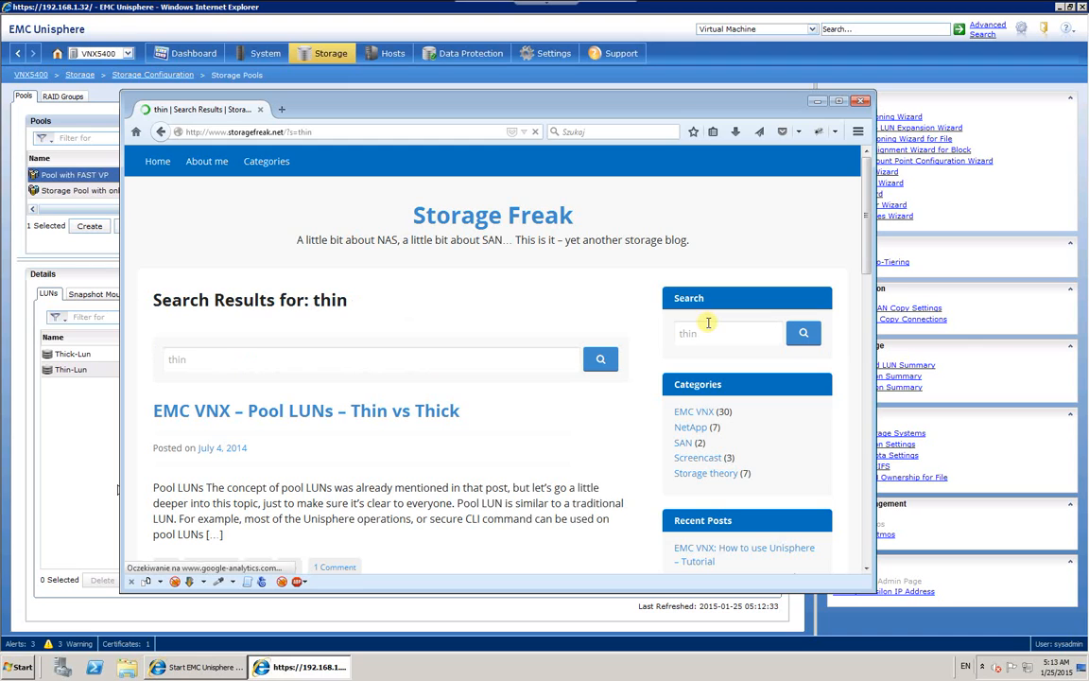
scroll(564, 348, "down", 3)
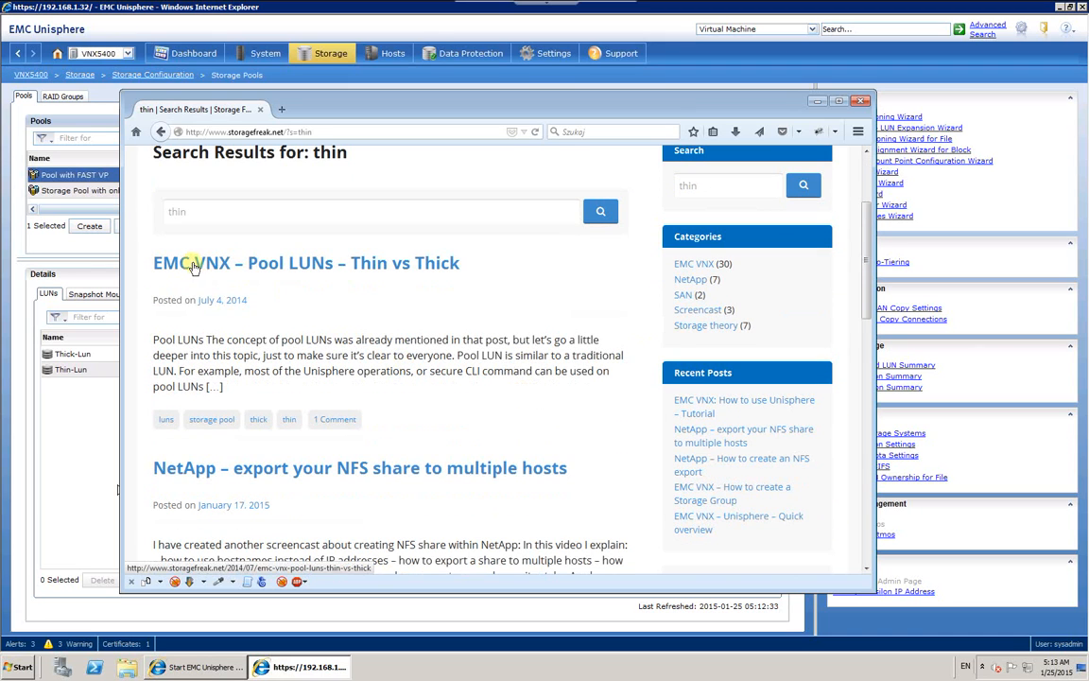
left_click(279, 263)
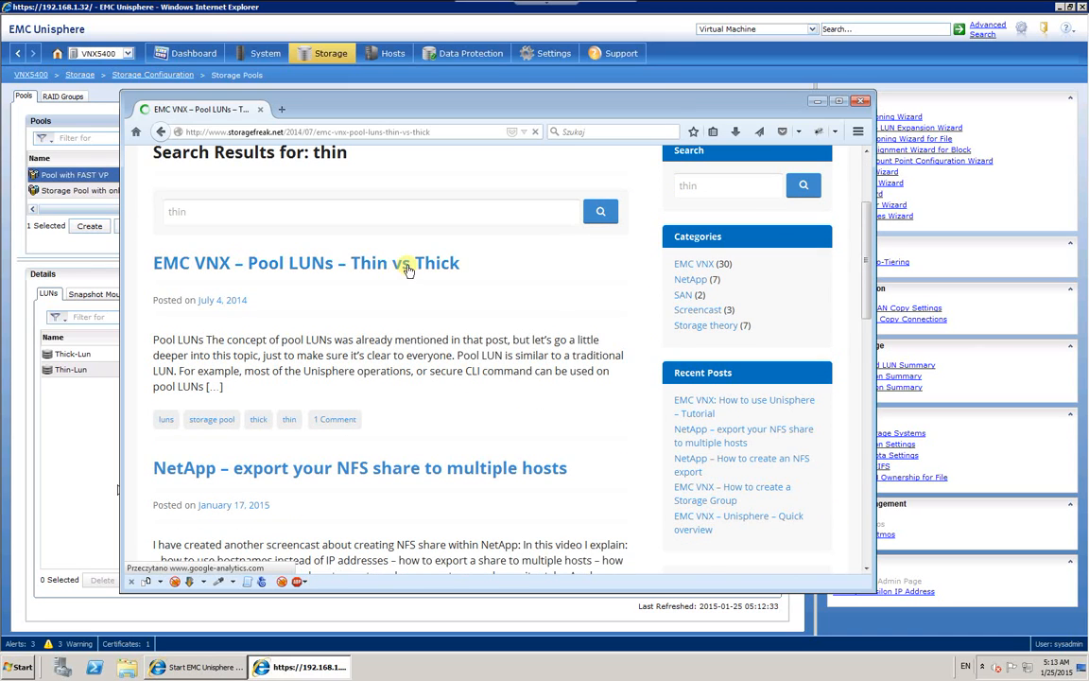
scroll(462, 328, "down", 4)
scroll(463, 331, "down", 10)
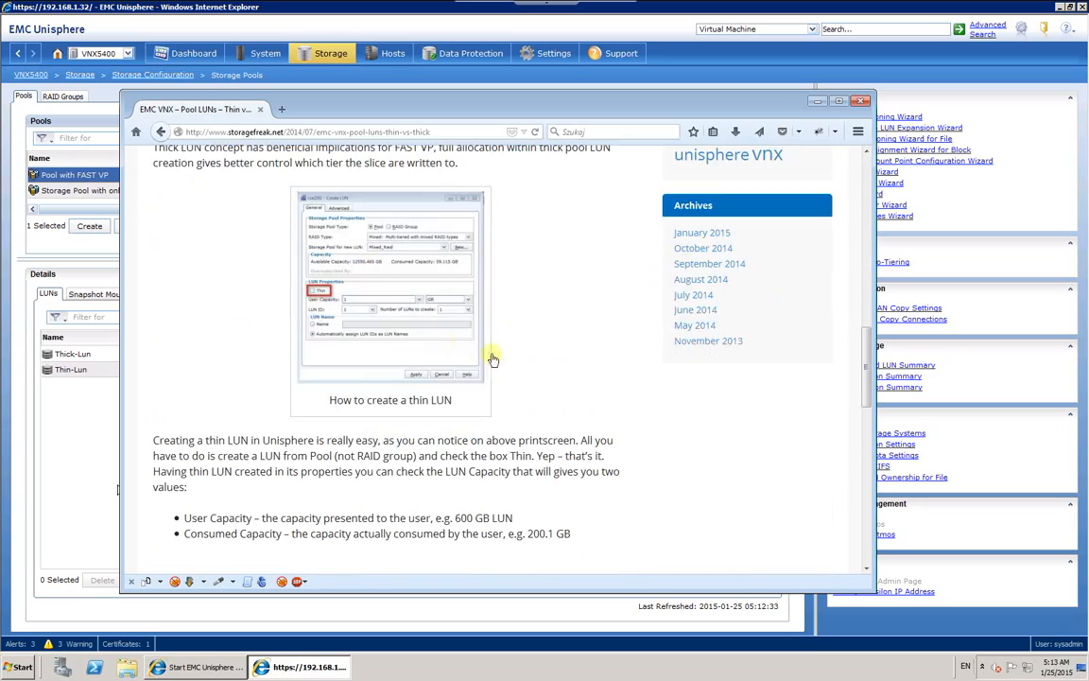
scroll(515, 303, "down", 10)
scroll(548, 331, "up", 15)
scroll(553, 333, "up", 10)
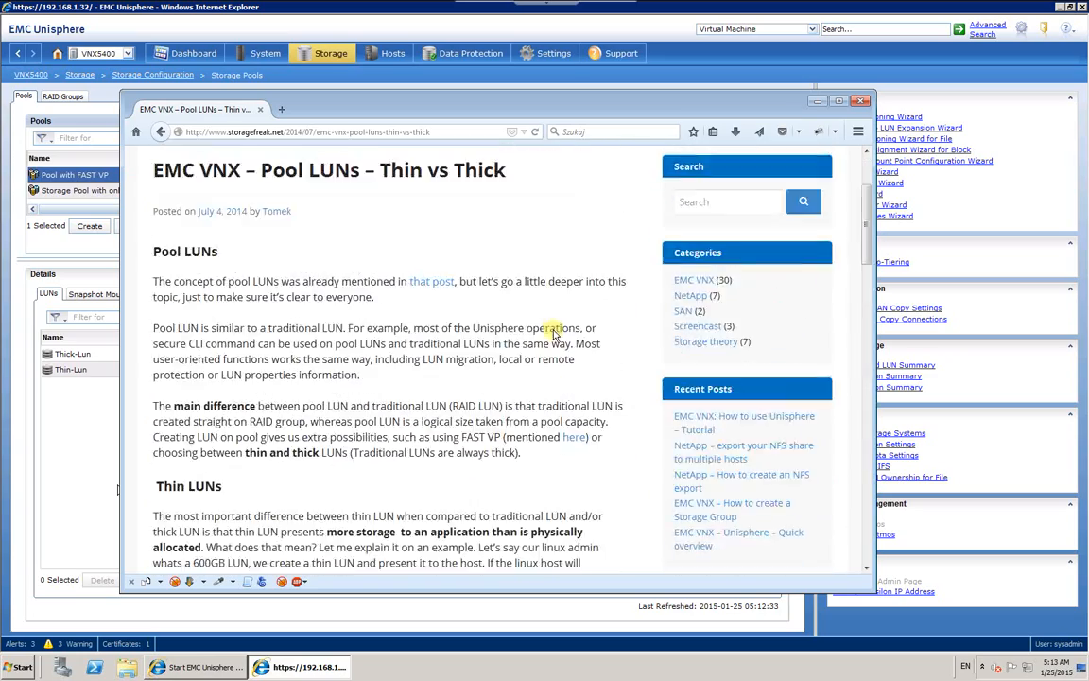
left_click(862, 101)
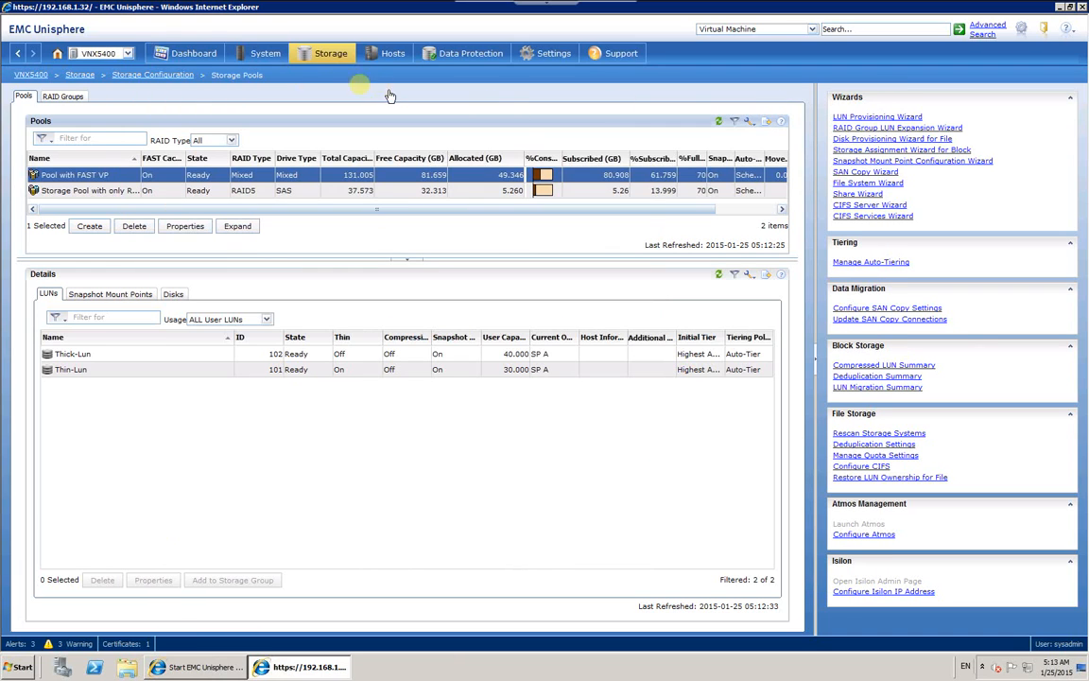
Step: Create a host storage group named Youtube Storage Group on the VNX5400 and confirm its creation
left_click(194, 57)
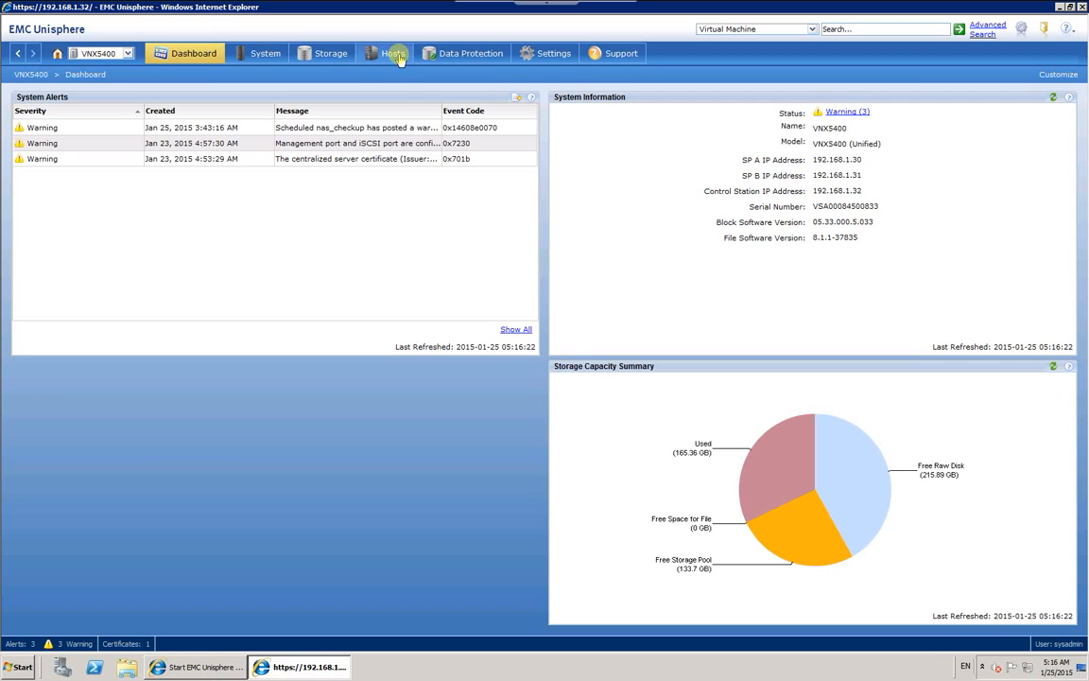
mouse_move(399, 58)
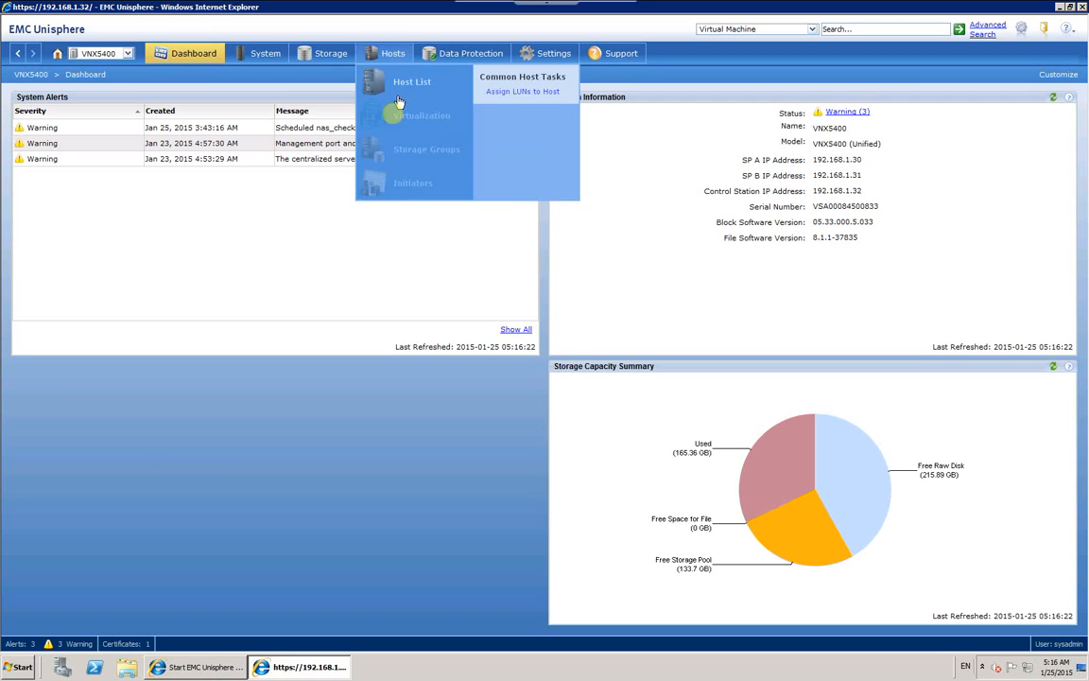
left_click(427, 152)
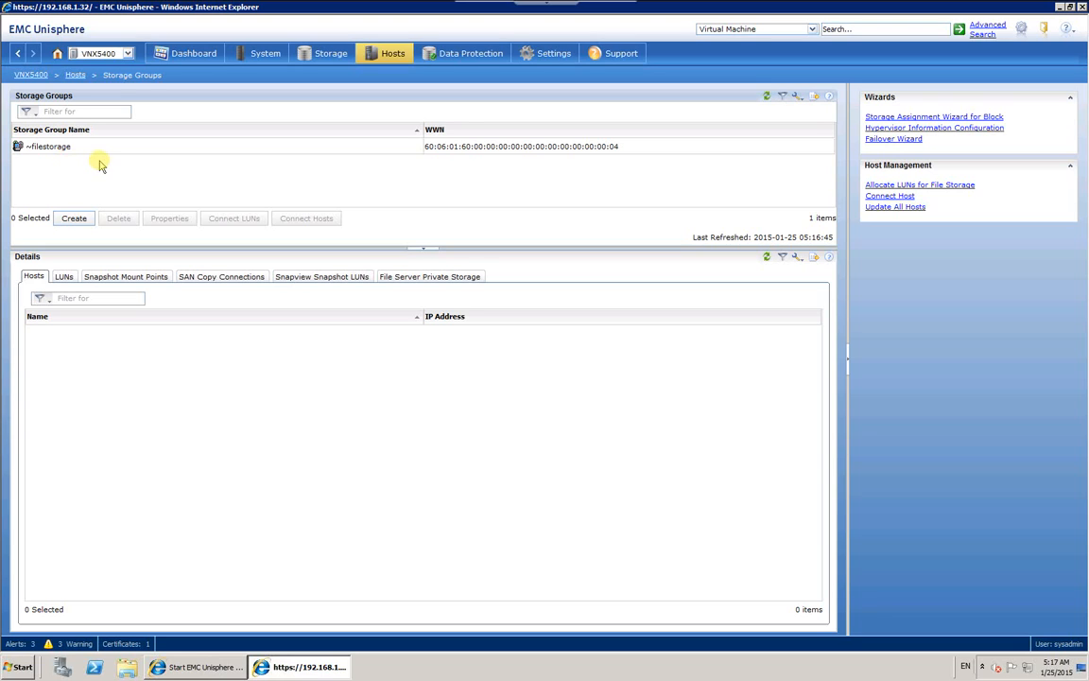
left_click(76, 219)
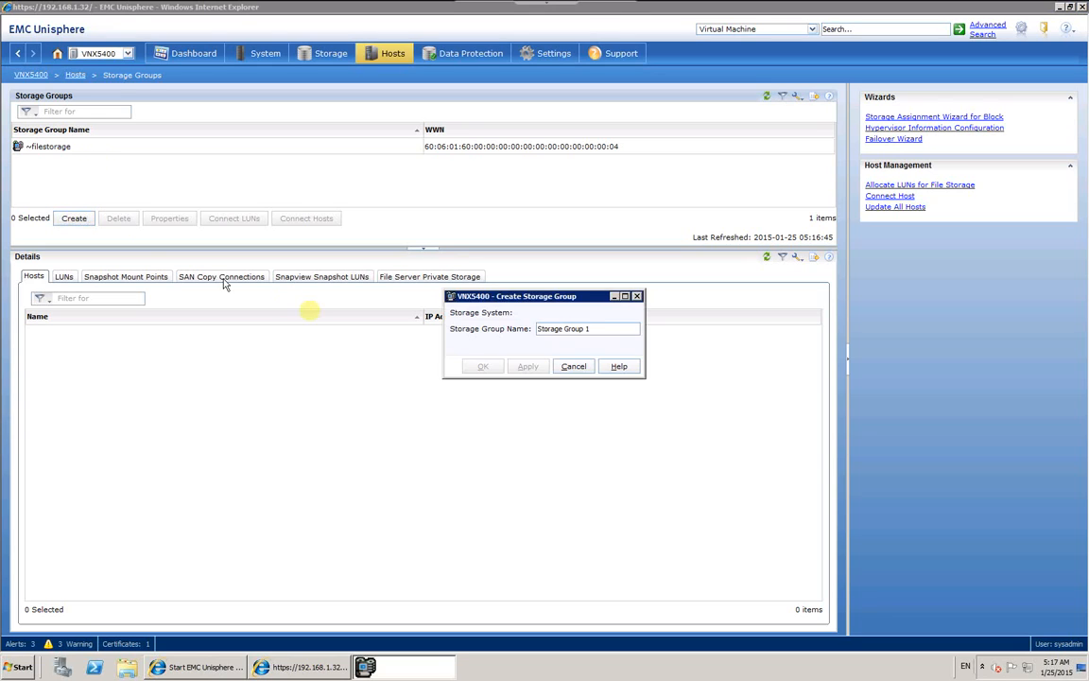
left_click_drag(618, 328, 486, 318)
type("Youtube")
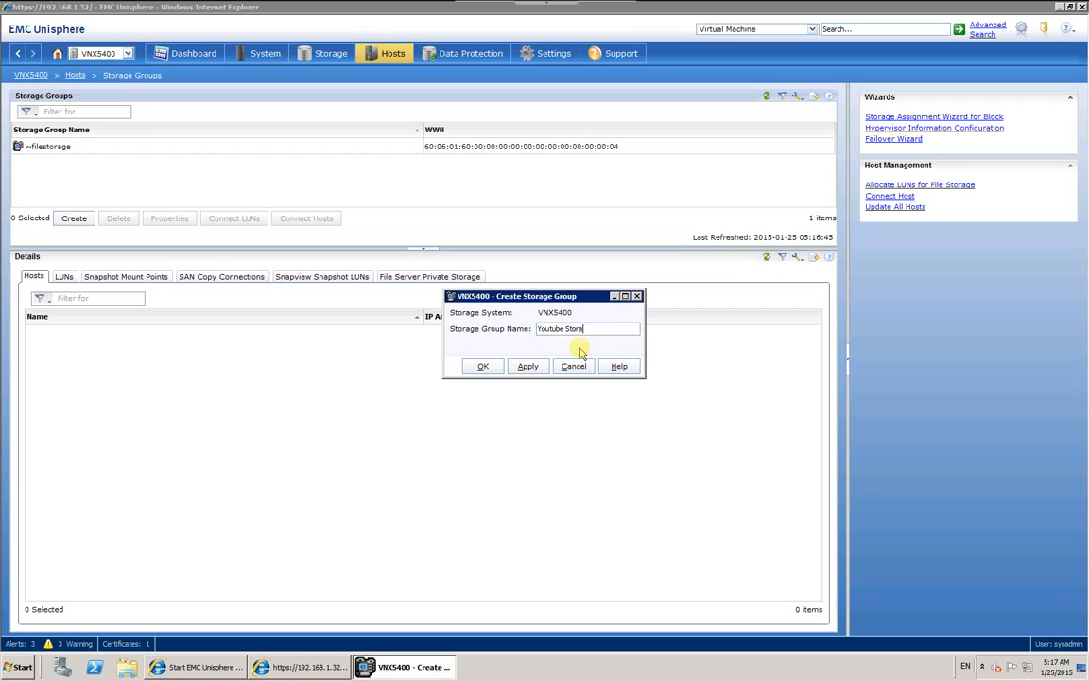
left_click(483, 366)
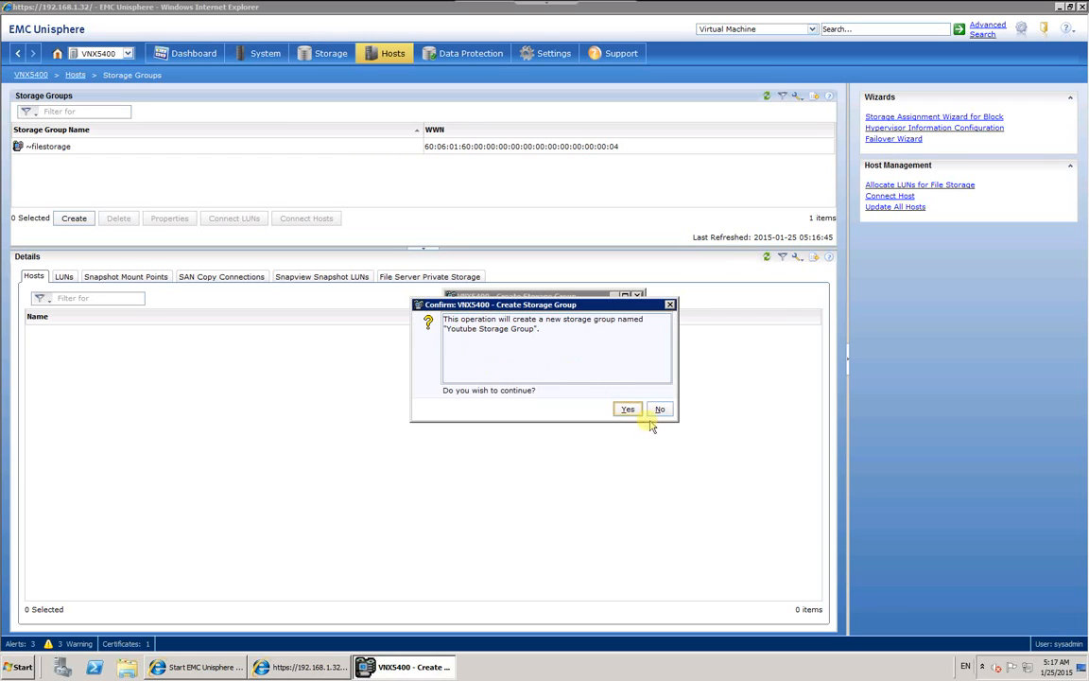
left_click(628, 410)
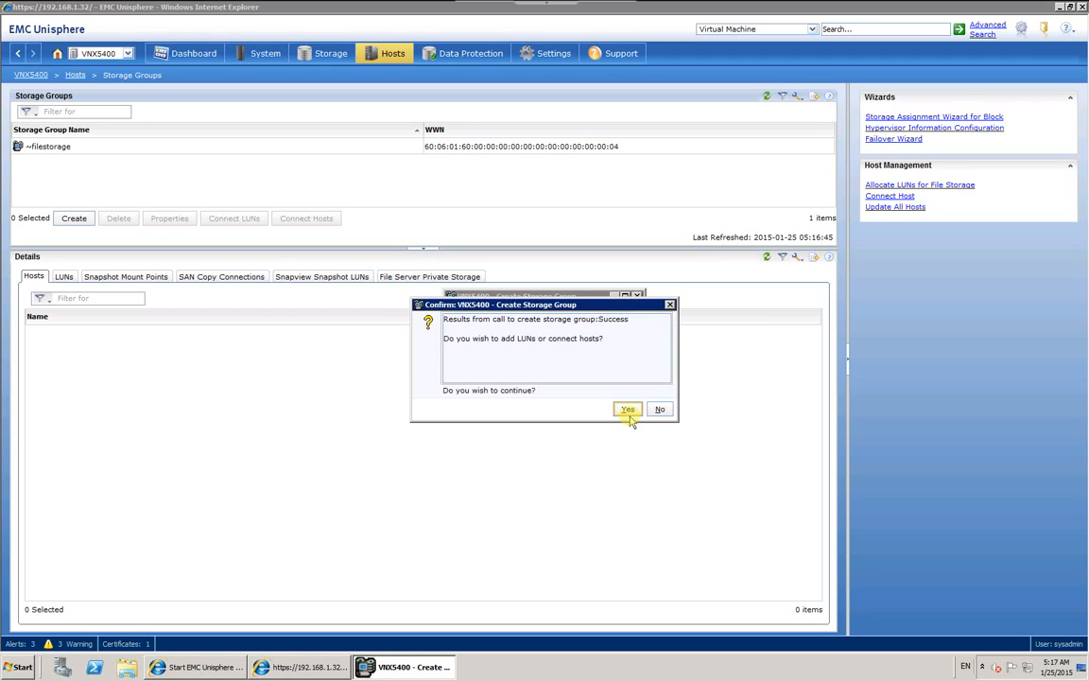
Step: Continue to assigning LUNs to Youtube Storage Group, enlarge the LUN selection view, and put Thin-Lun among the selected LUNs
left_click(628, 410)
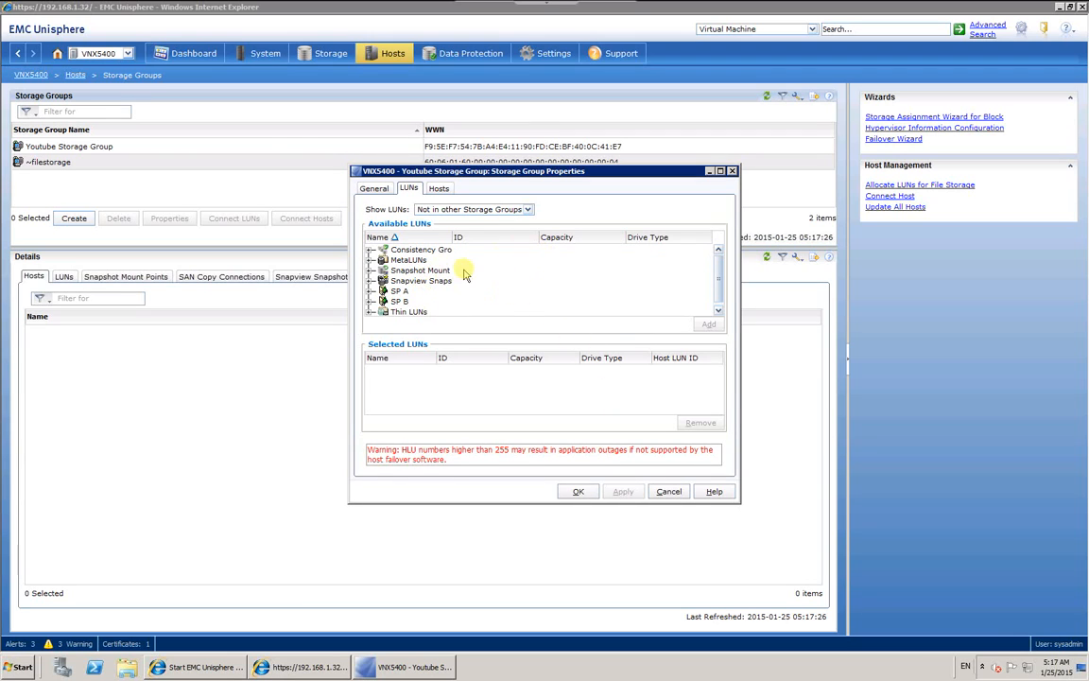
left_click(719, 171)
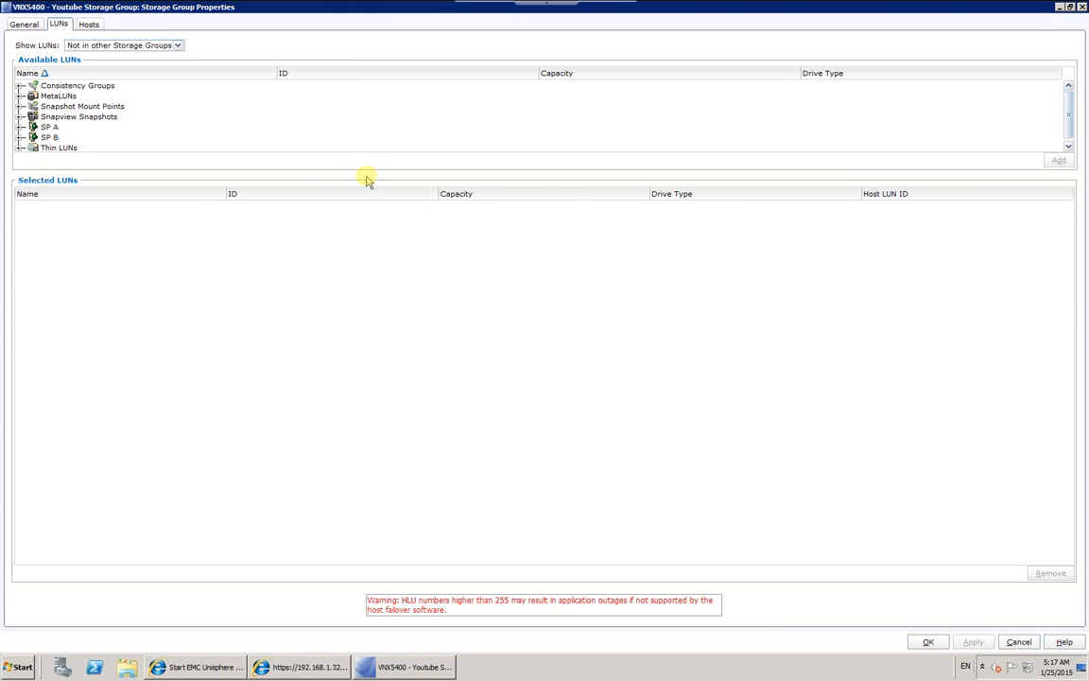
left_click_drag(368, 170, 237, 293)
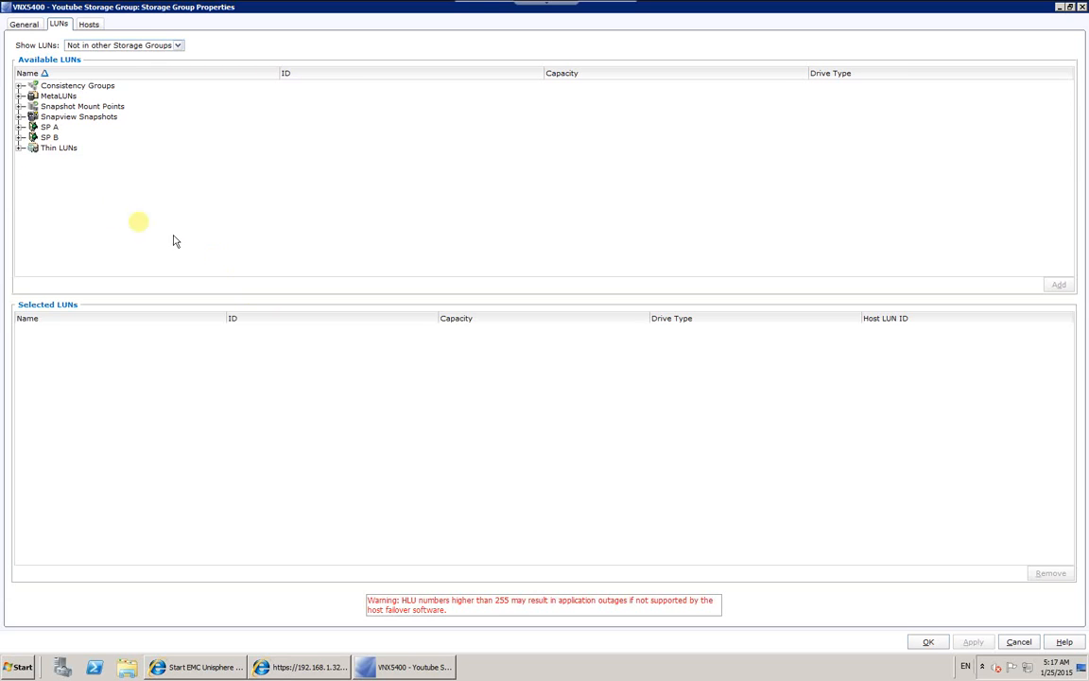
left_click(20, 149)
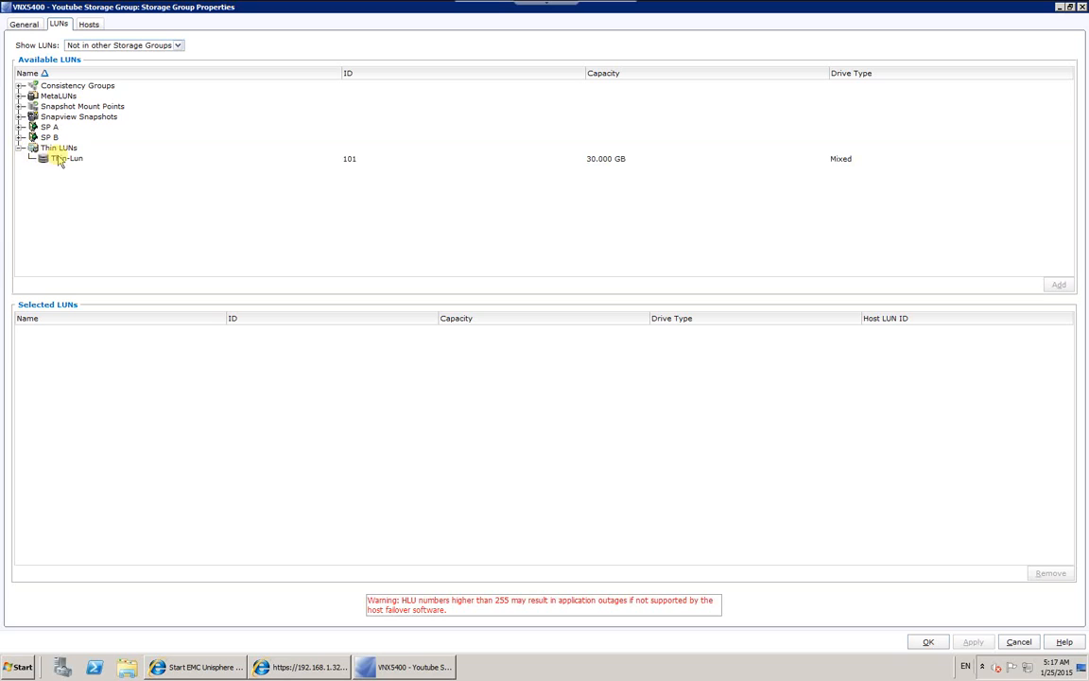
left_click(58, 159)
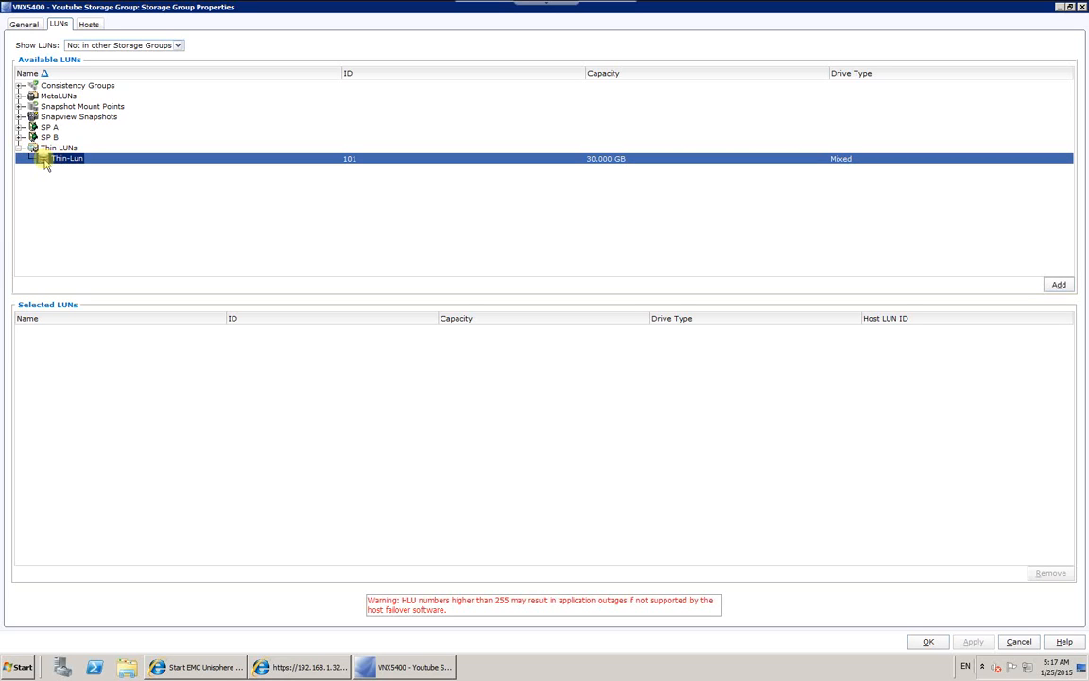
left_click(1059, 286)
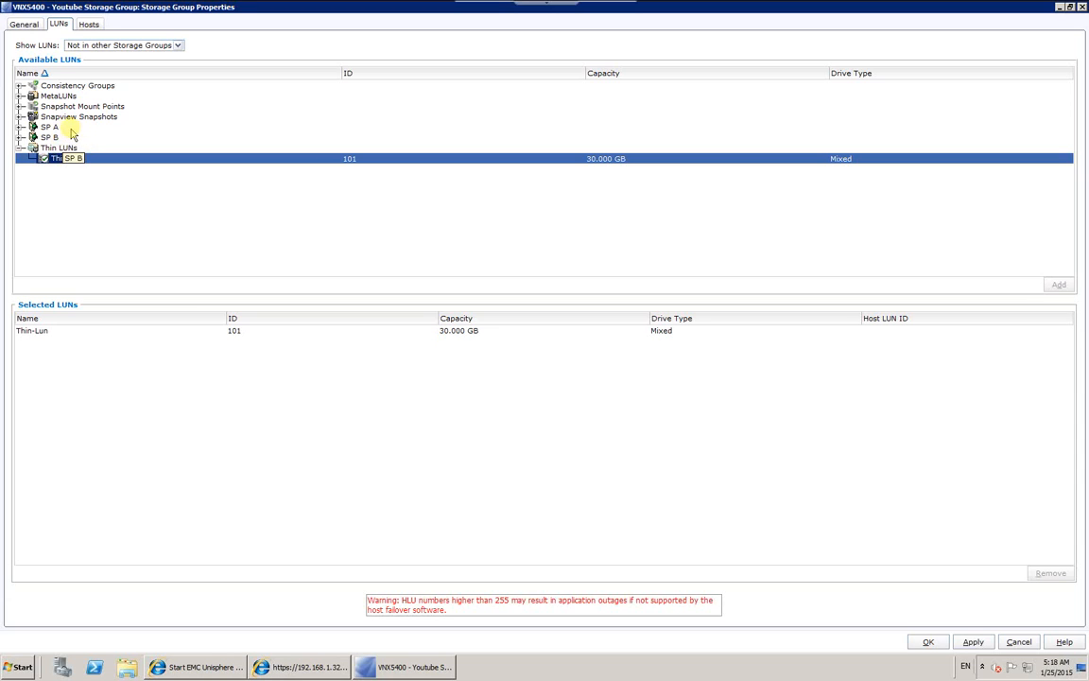
Step: Expand the SP B and SP A LUNs and put Thick-Lun from SP A among the selected LUNs
left_click(21, 138)
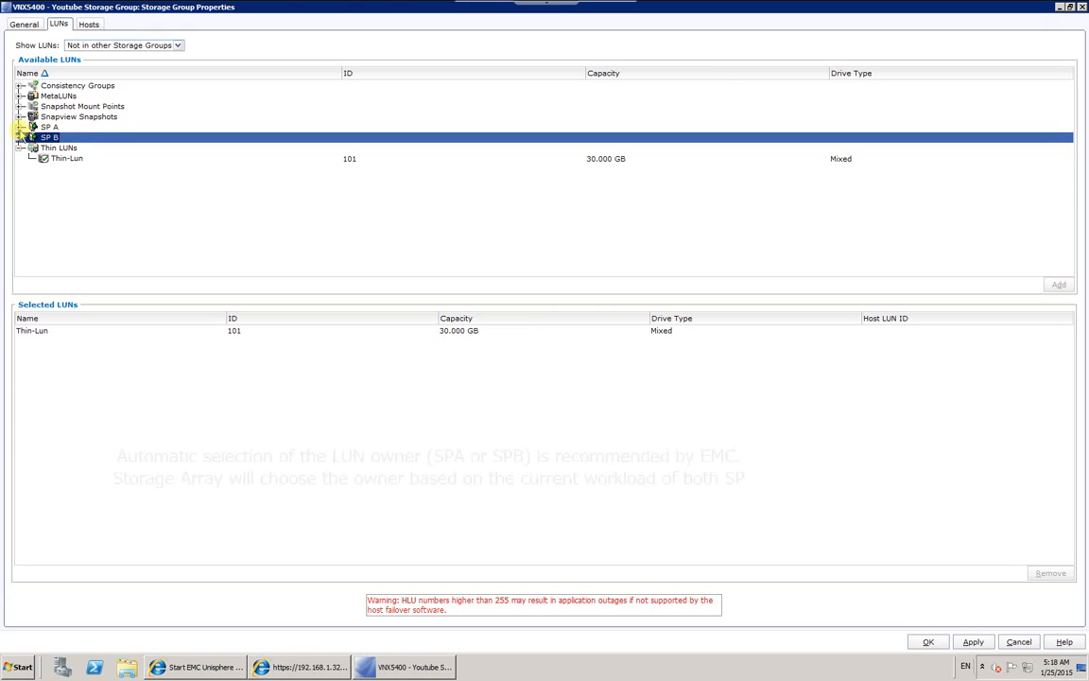
left_click(20, 138)
left_click(21, 127)
left_click(21, 127)
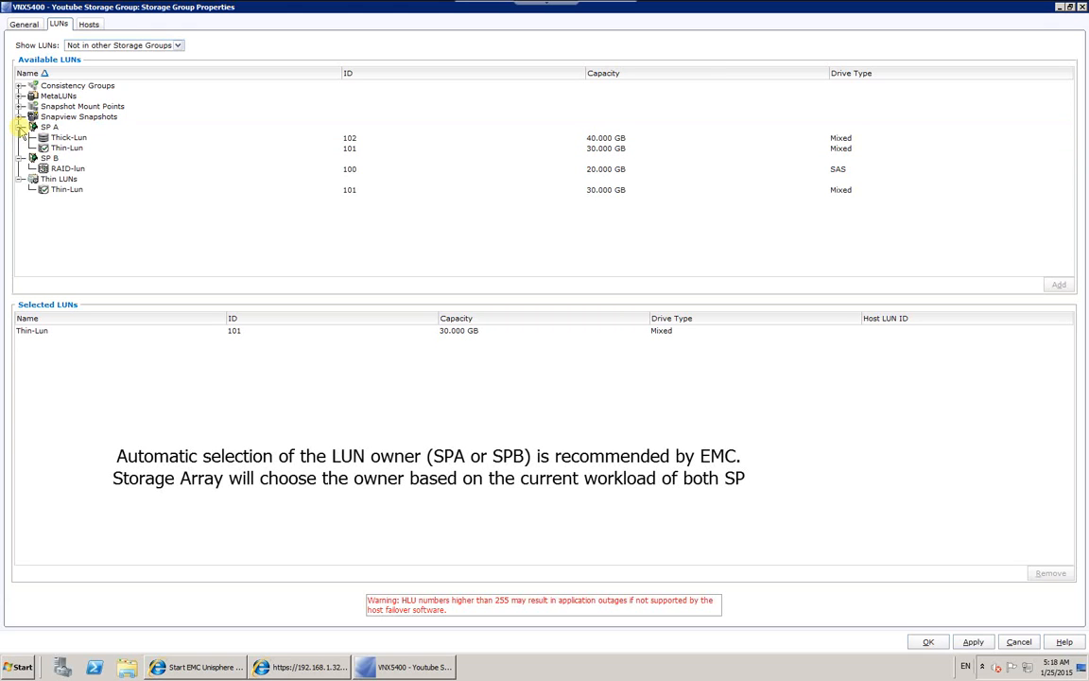
left_click(69, 138)
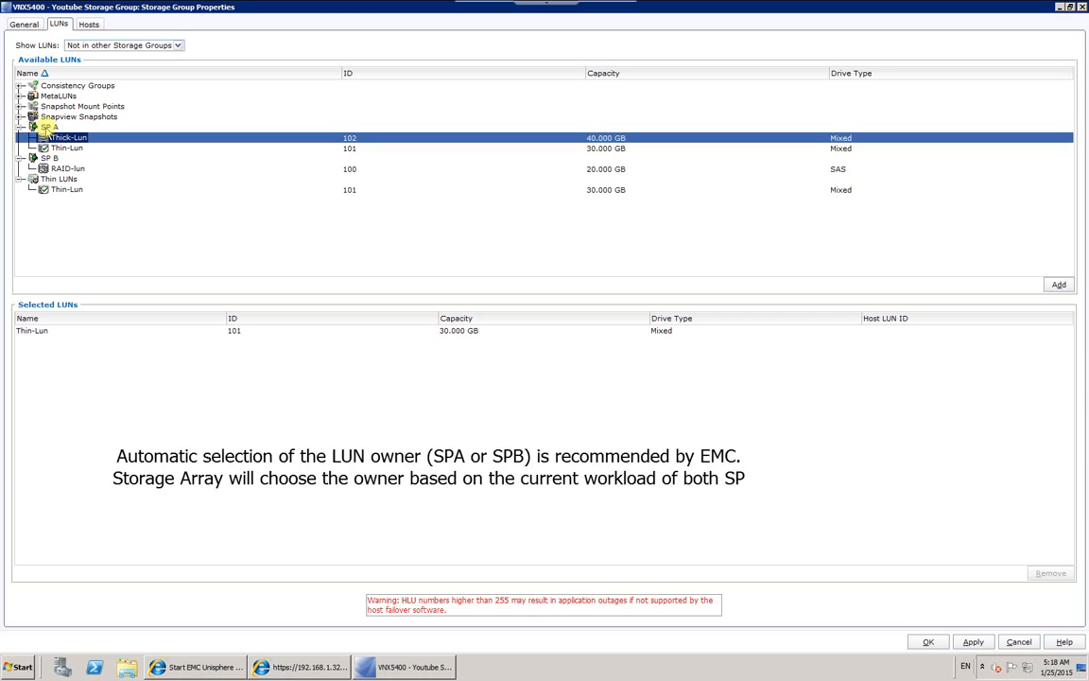
left_click(1059, 285)
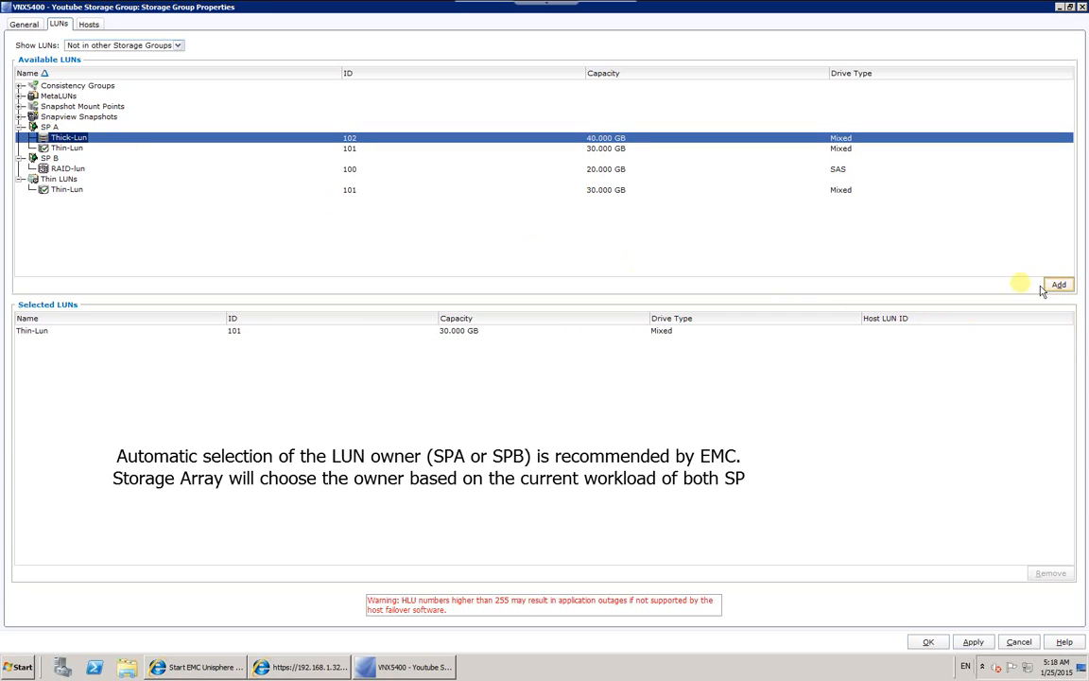
Step: Select RAID-lun from SP B as well, and apply and confirm the addition of all three LUNs to Youtube Storage Group
left_click(66, 170)
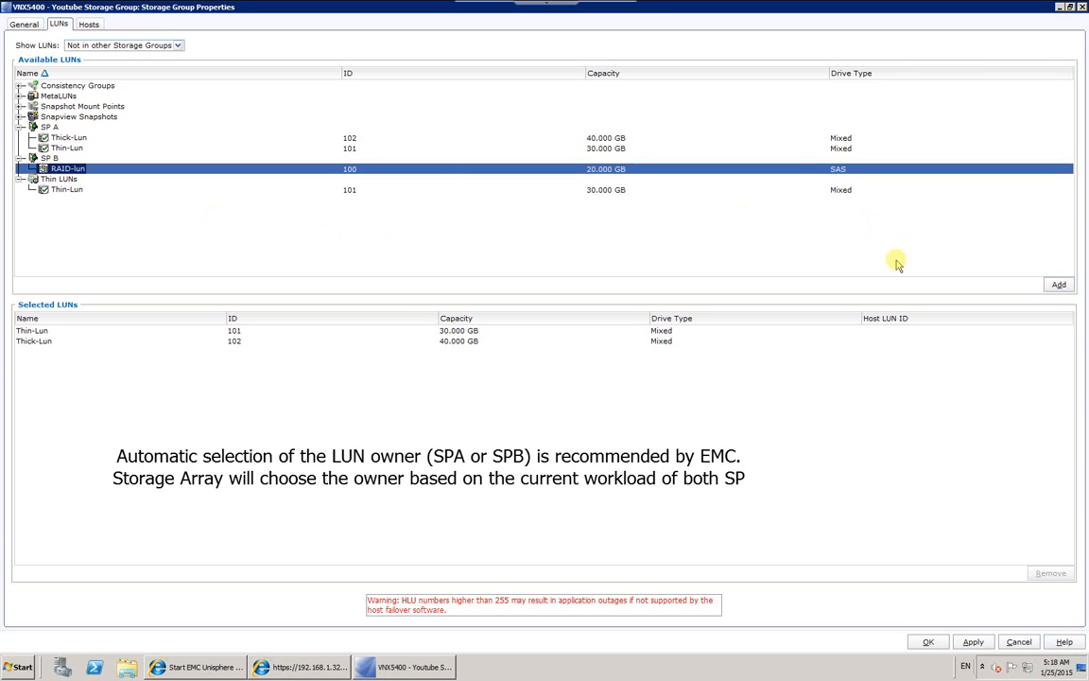
left_click(1060, 285)
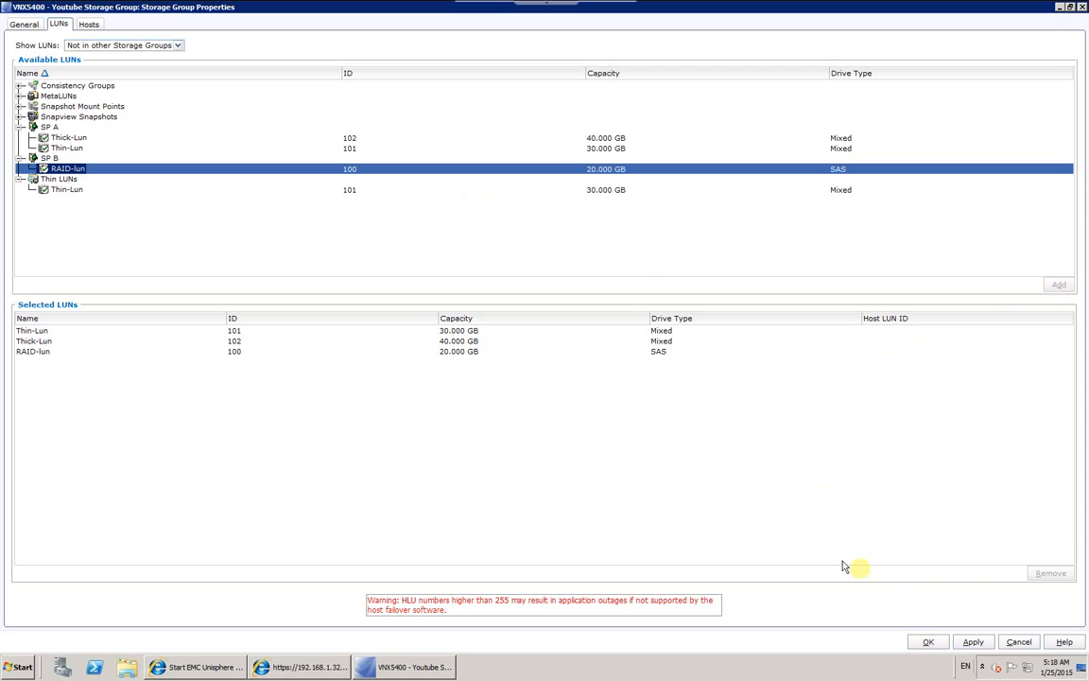
left_click(974, 643)
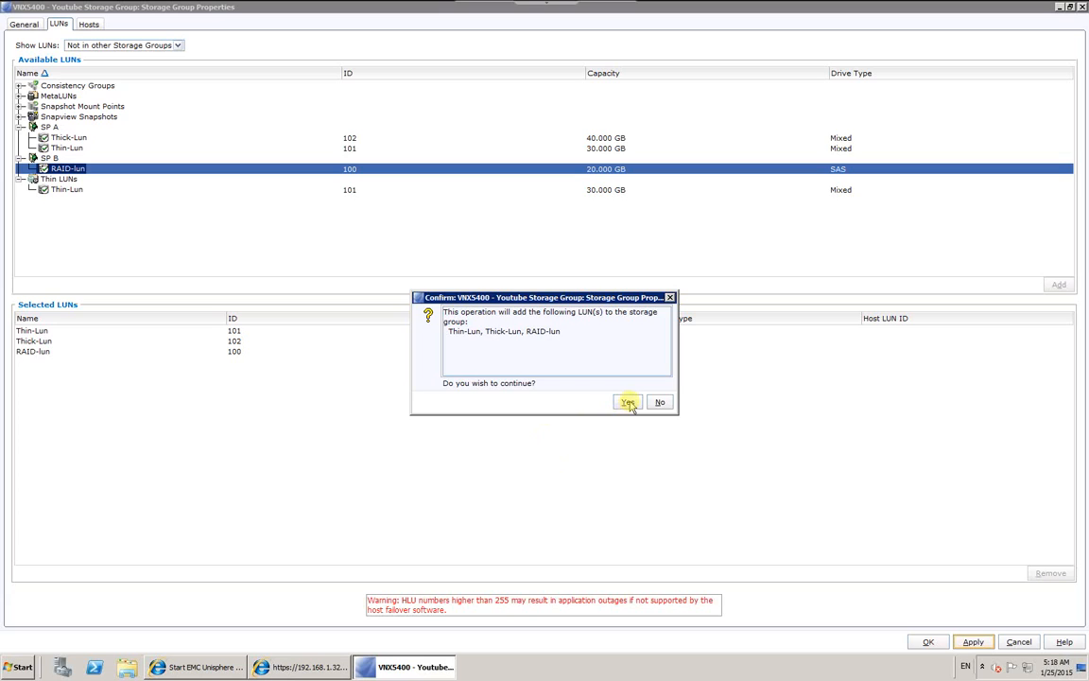
left_click(629, 403)
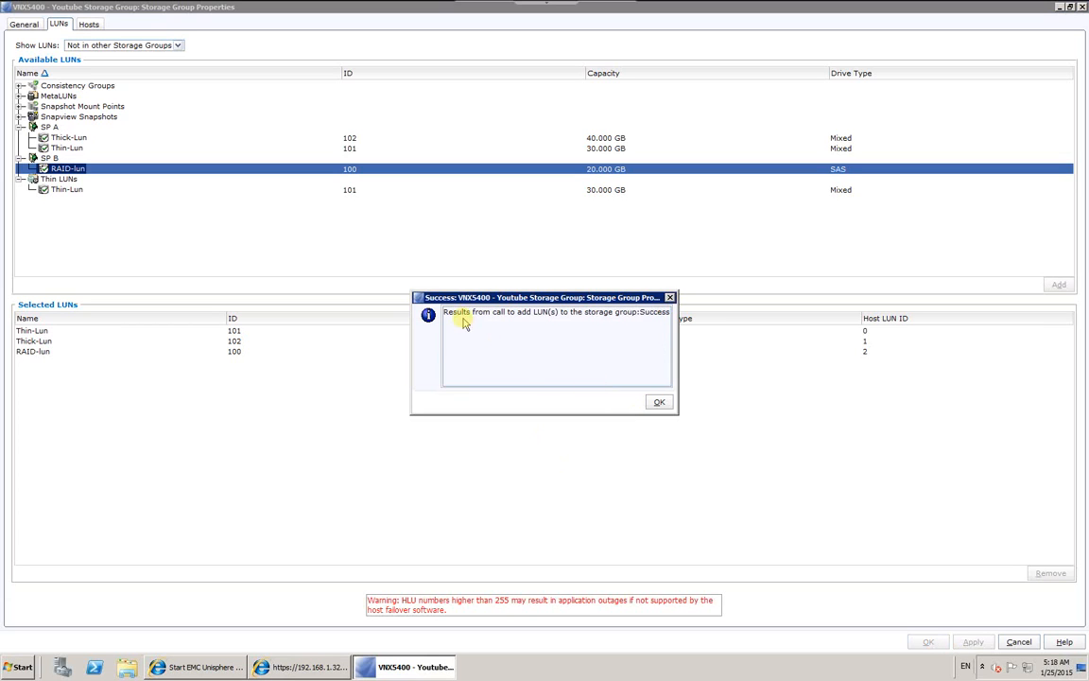
left_click(659, 403)
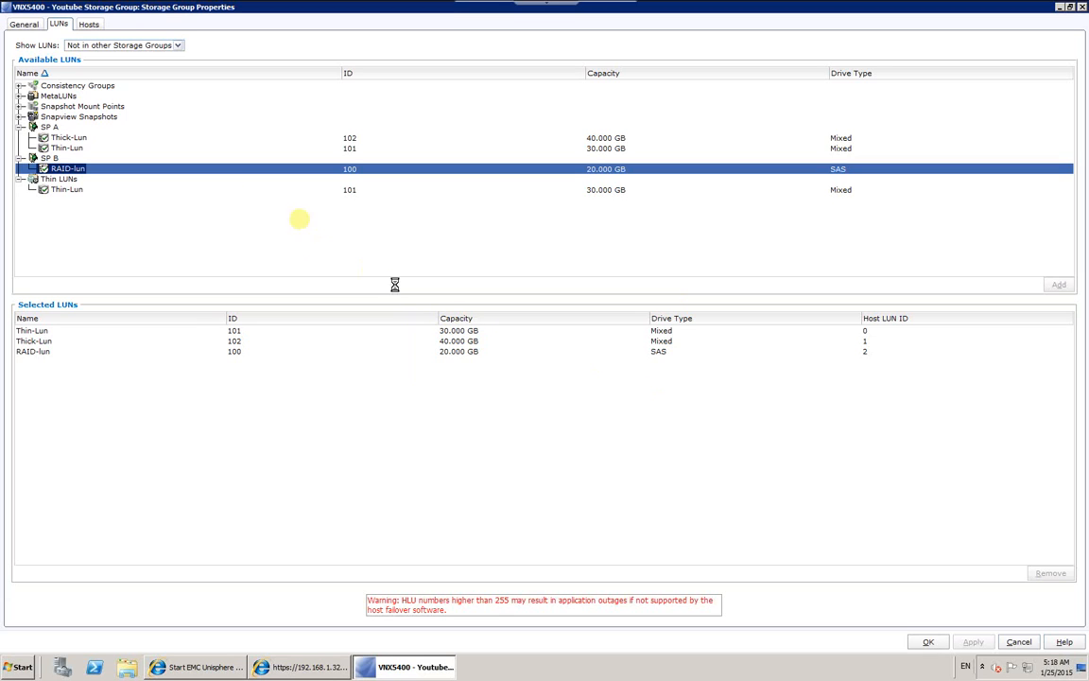
Step: Check the hosts available to Youtube Storage Group, close its properties, and show the LUNs contained in the group
left_click(89, 24)
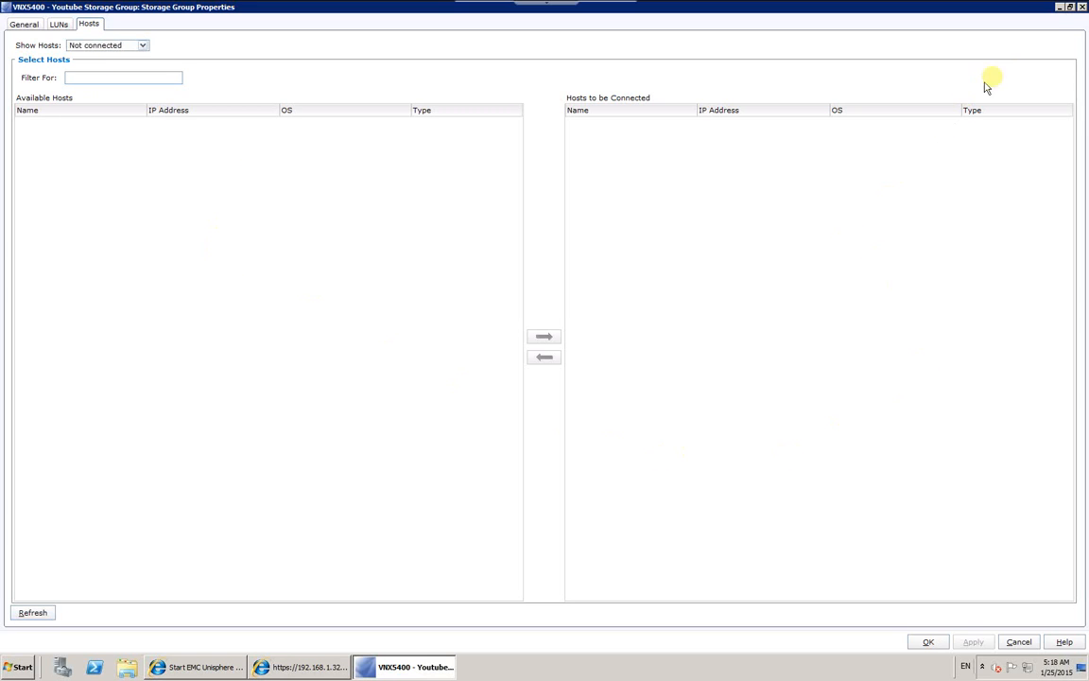
left_click(928, 642)
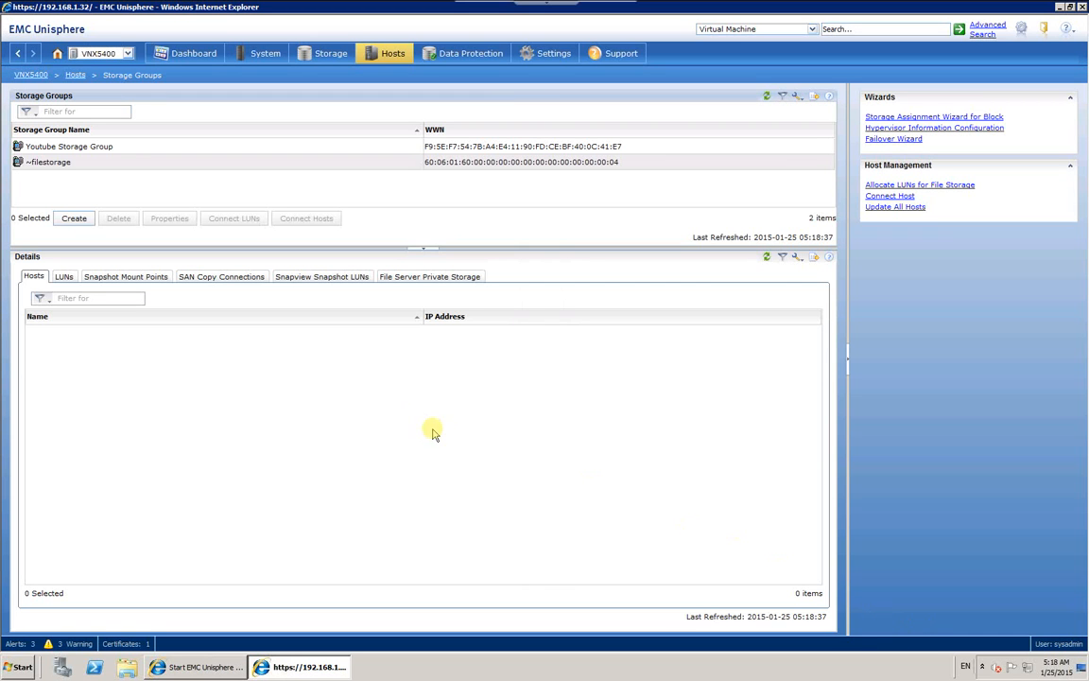
left_click(55, 148)
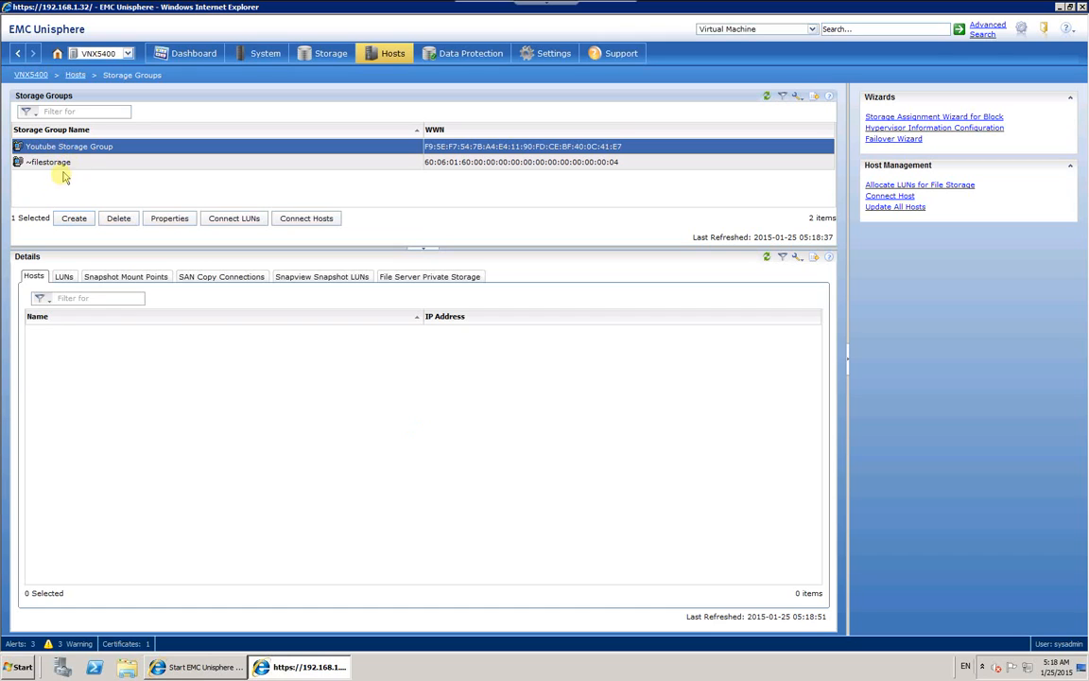
left_click(63, 278)
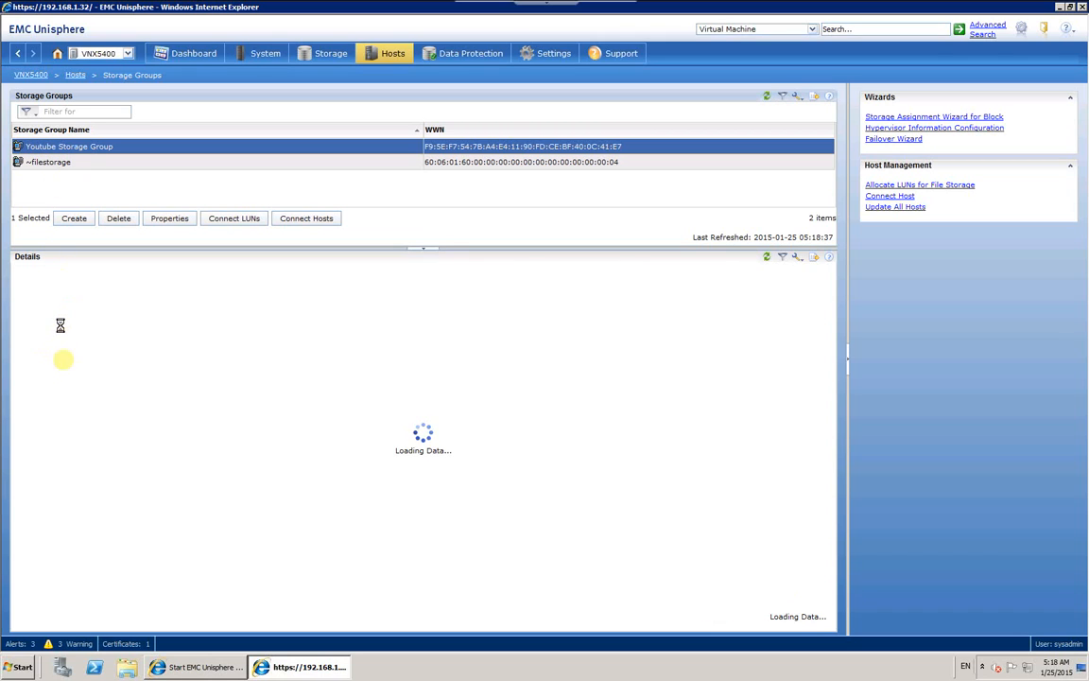
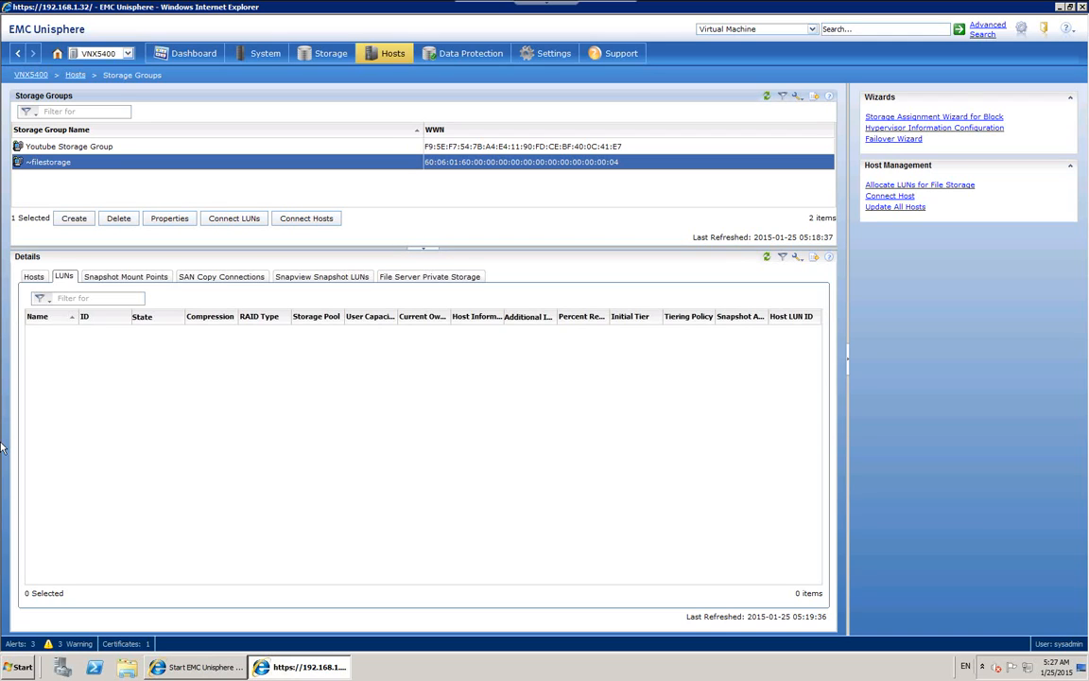
Step: Switch to a separate web browser, open storagefreak.net, and search the blog for hlu
left_click_drag(0, 31, 678, 34)
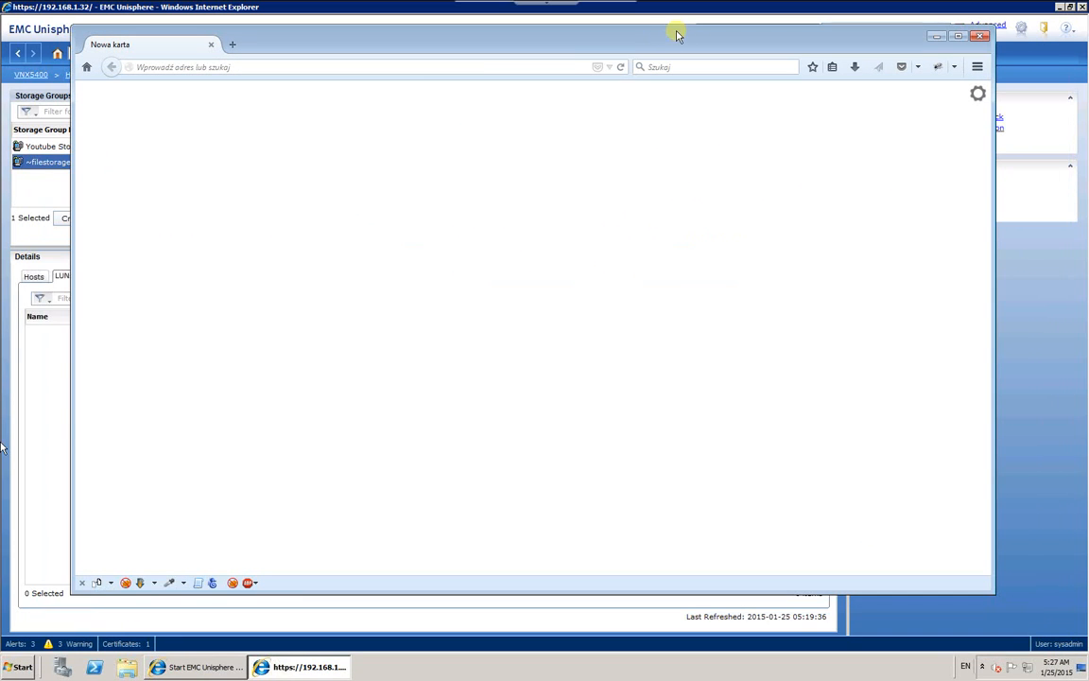
left_click(454, 65)
type("storagefreak.net")
key("Return")
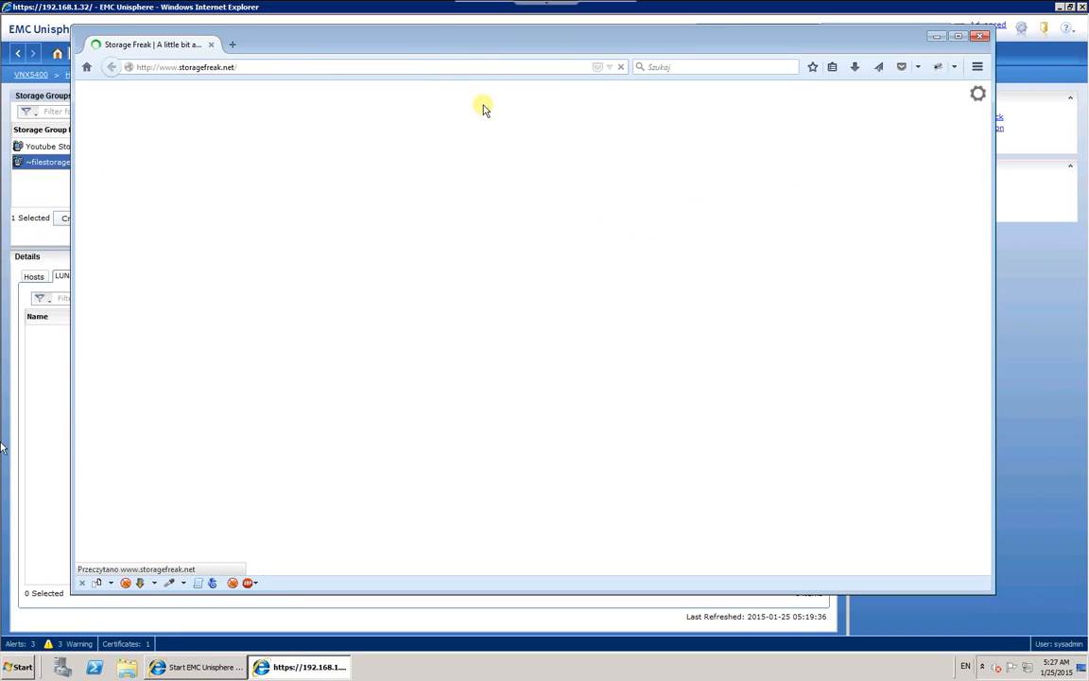
left_click(766, 267)
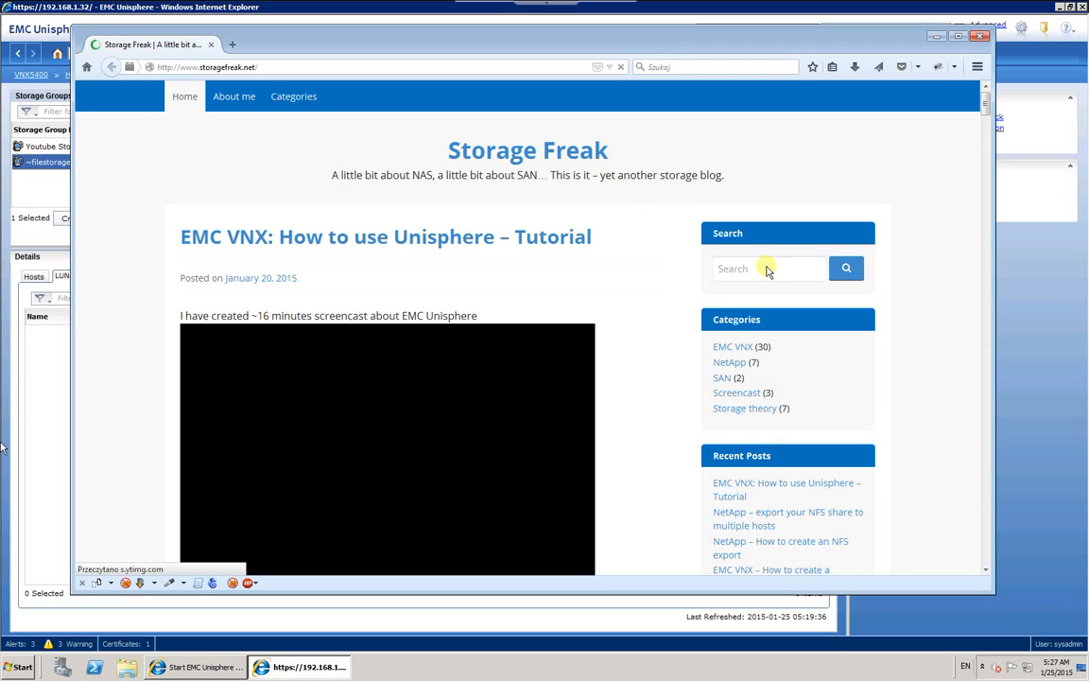
type("hlu")
key("Return")
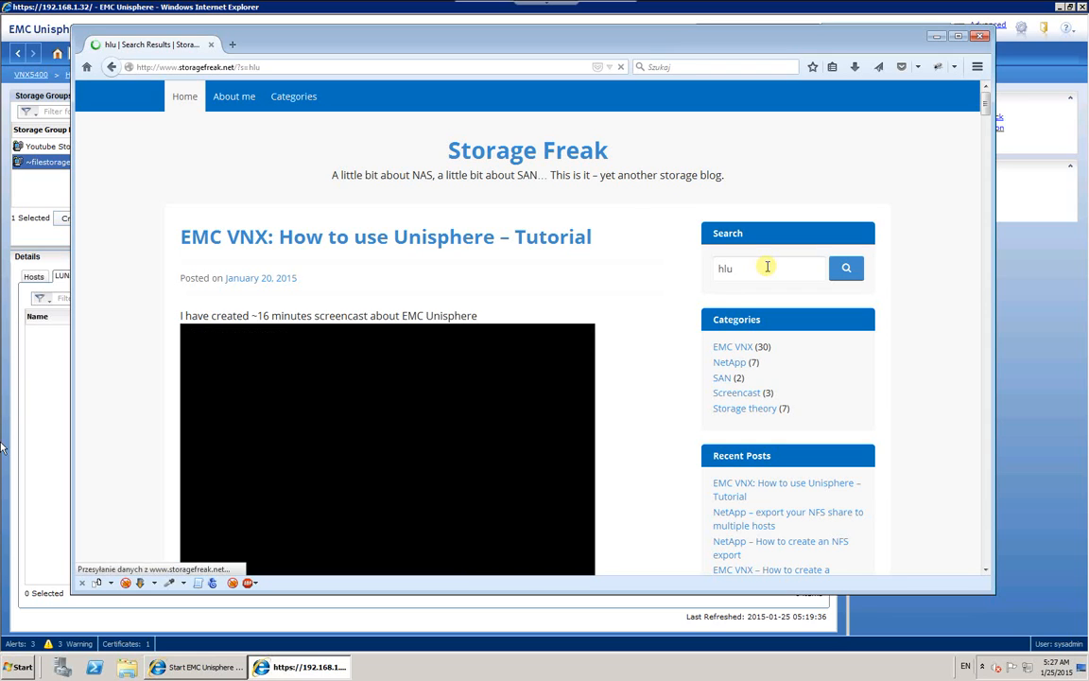
Step: Find and open the article EMC VNX – Access Logix, LUN masking and Storage Groups in the search results
scroll(543, 399, "down", 1)
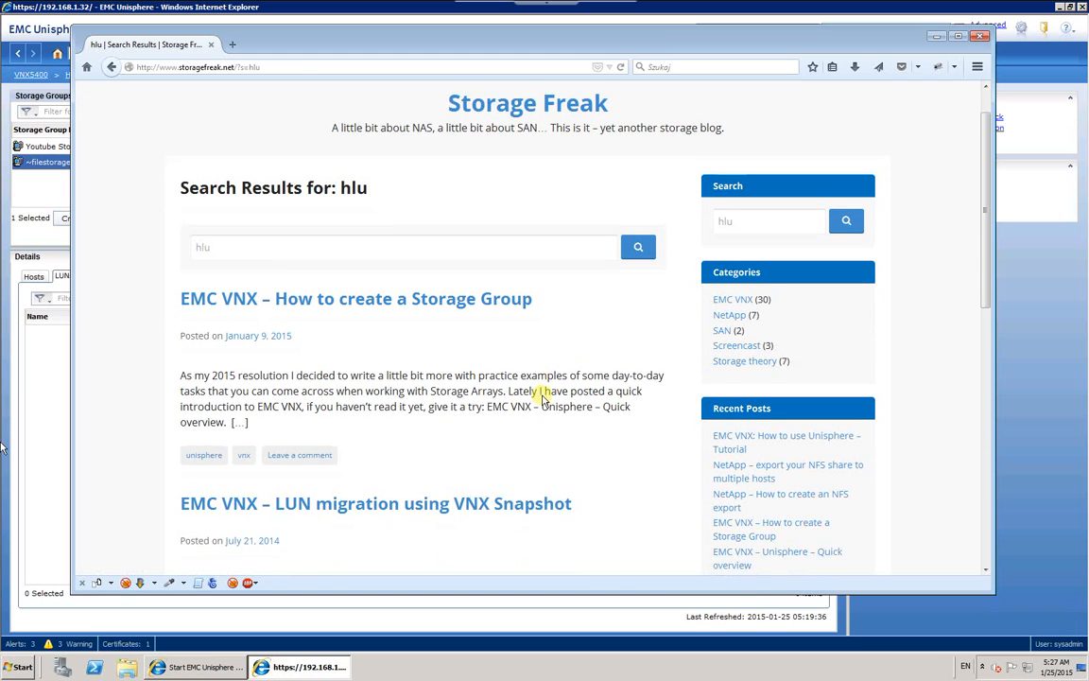
scroll(544, 399, "down", 4)
scroll(358, 290, "down", 3)
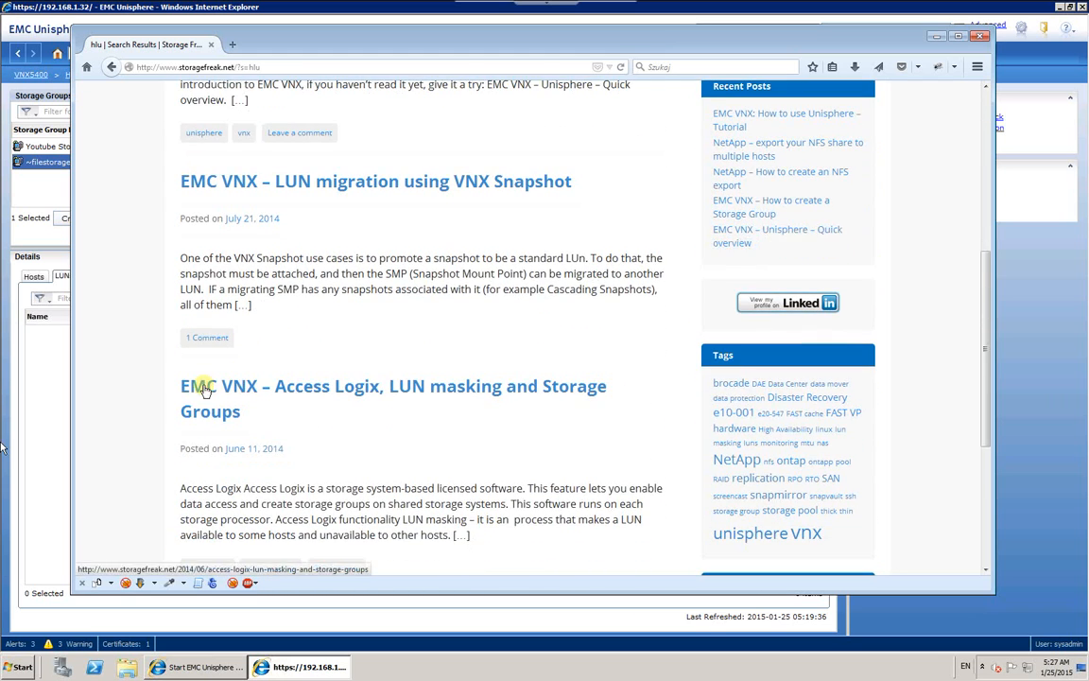
left_click(358, 390)
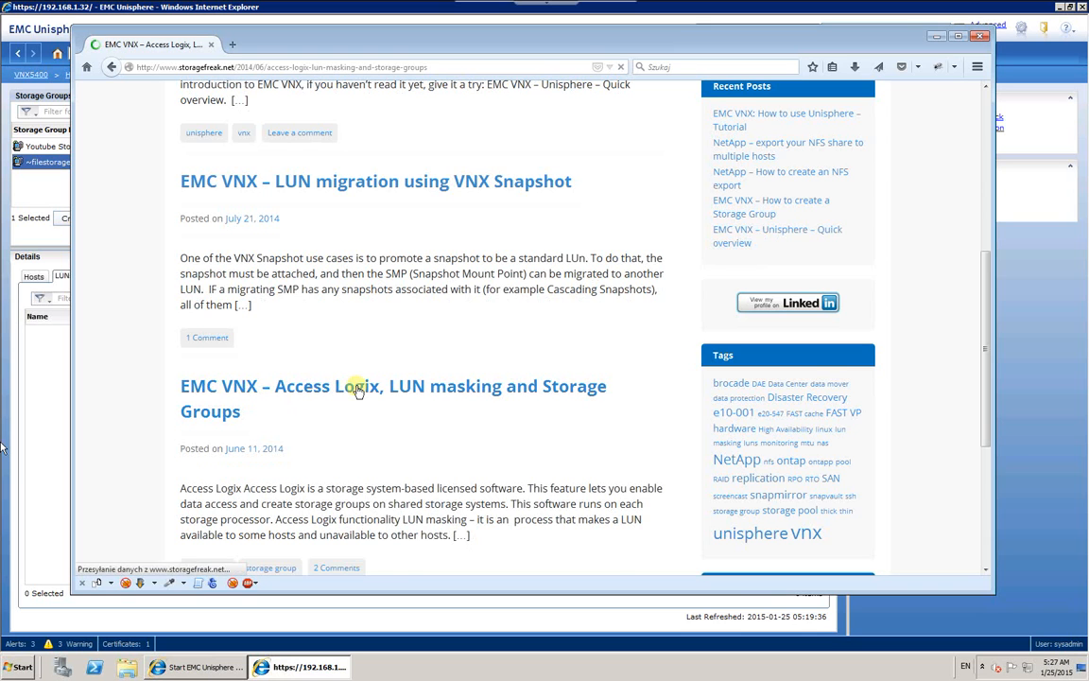
Step: Examine the article's LUN masking vs LUN Mapping section and its enlarged ALU-to-HLU diagram, and close the browser
scroll(504, 388, "down", 5)
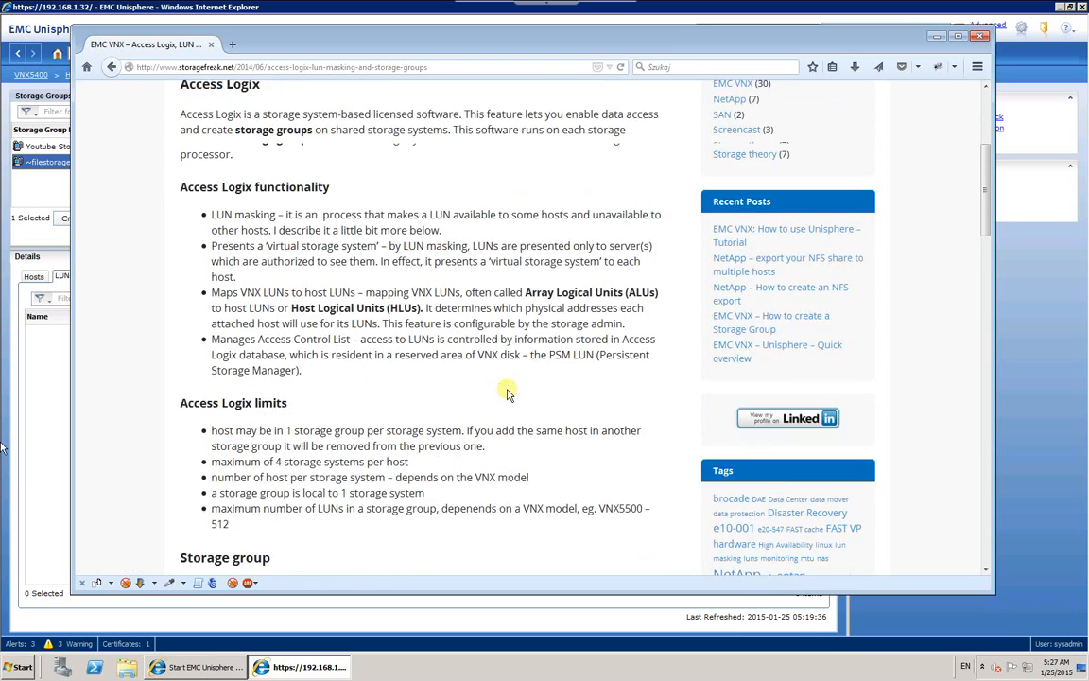
scroll(507, 392, "down", 3)
scroll(312, 520, "down", 5)
left_click_drag(213, 319, 367, 320)
scroll(365, 317, "down", 3)
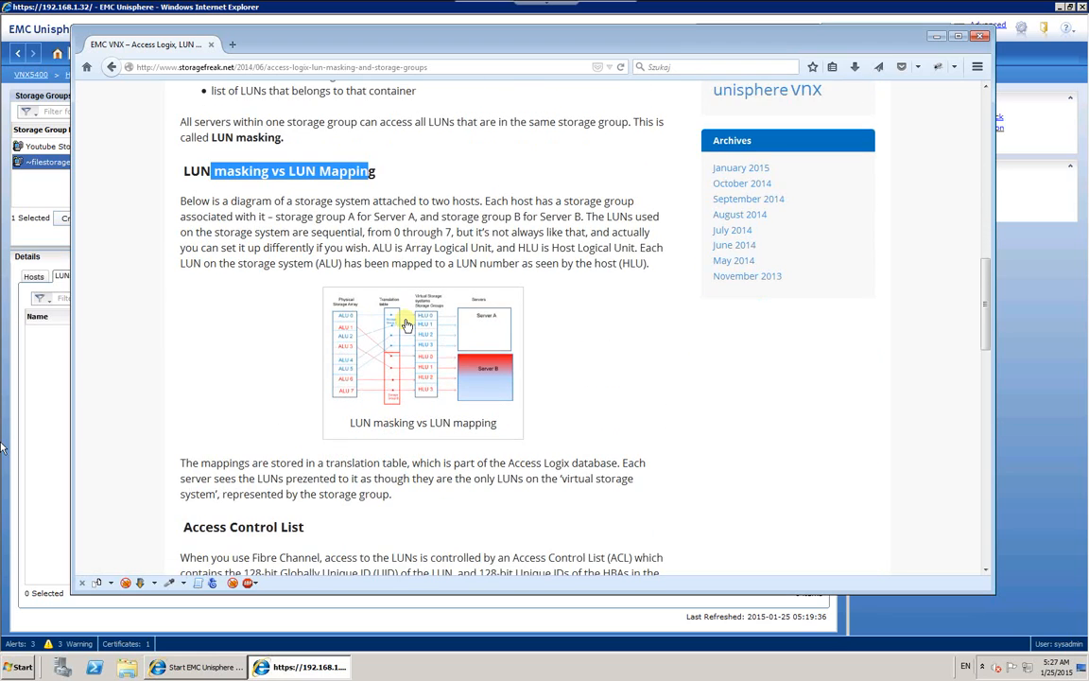
left_click(405, 324)
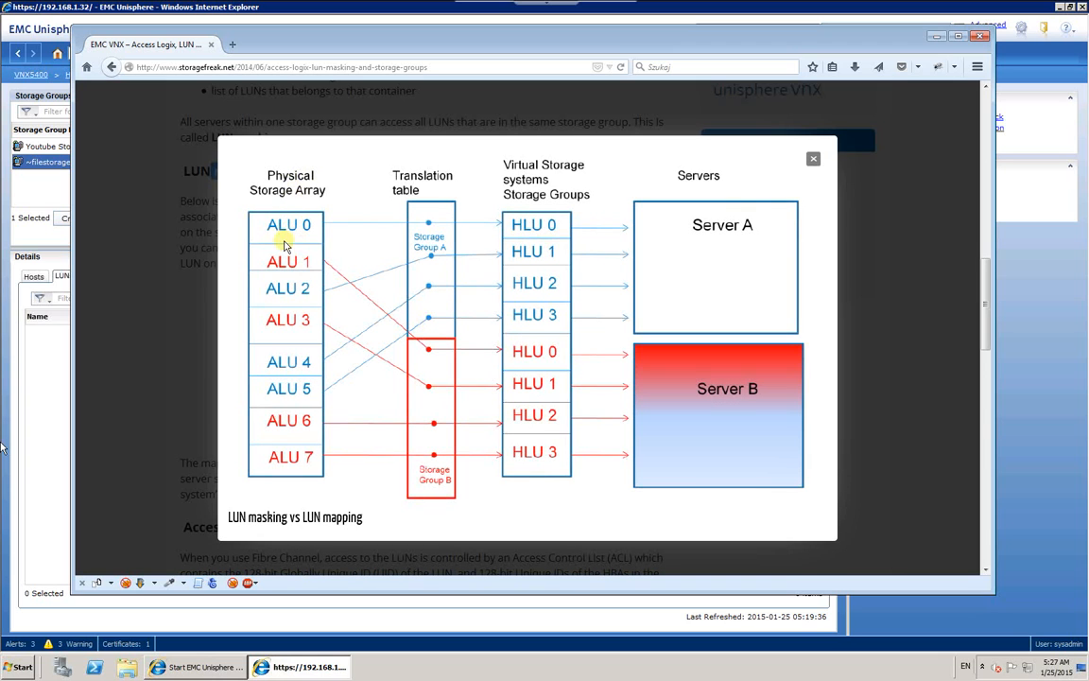
left_click(813, 160)
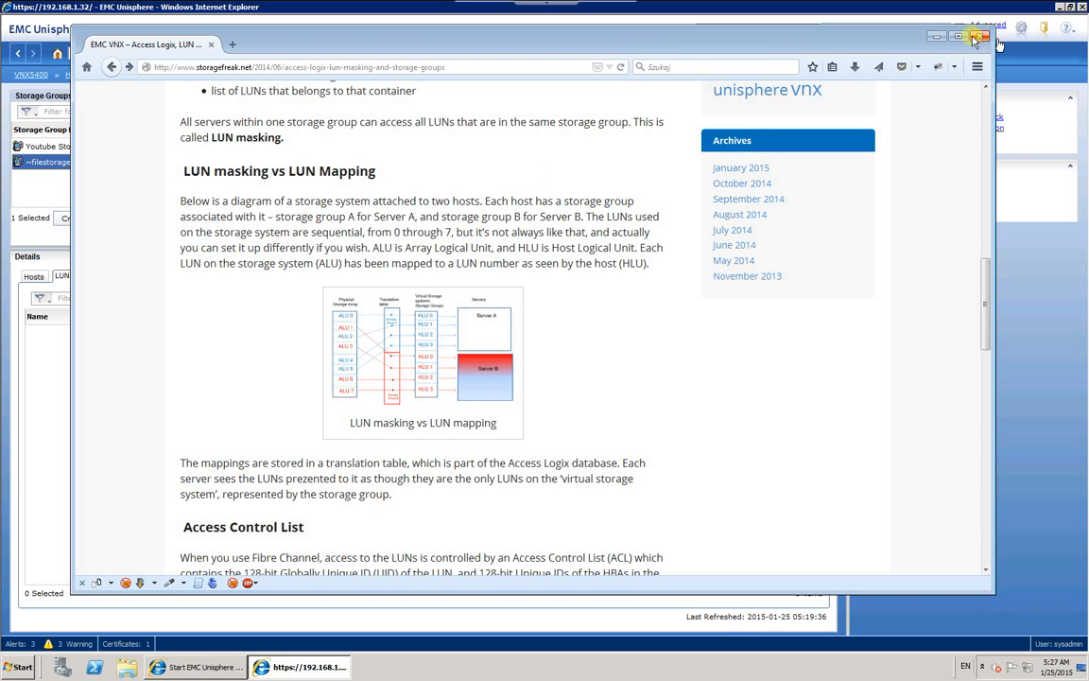
left_click(980, 36)
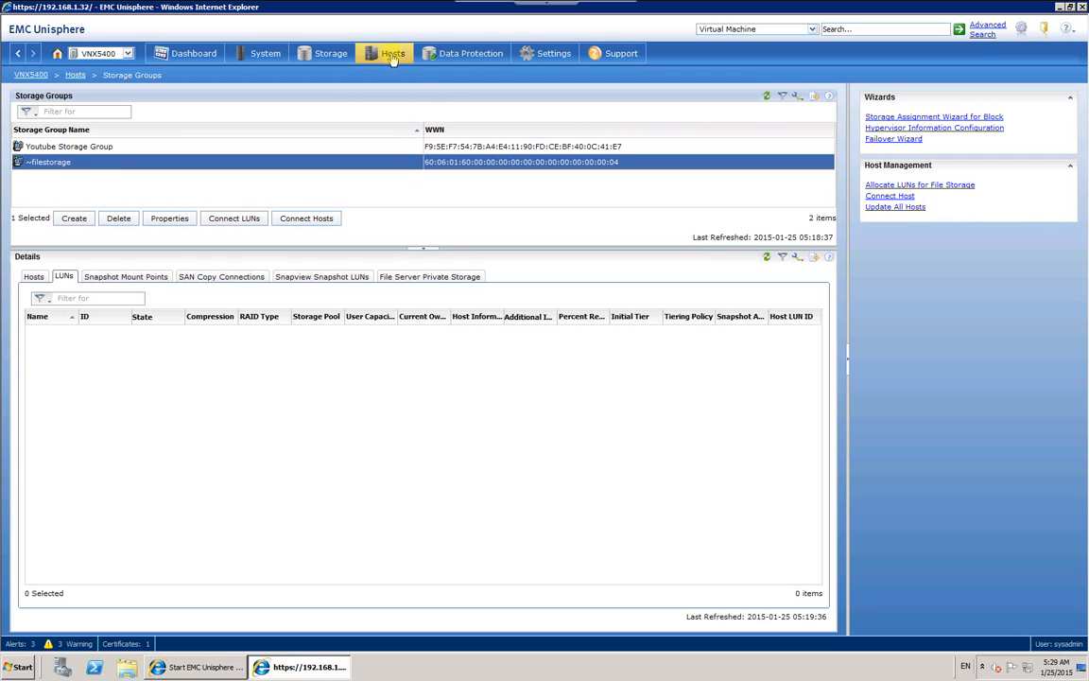
Step: List the VNX5400's host initiators, and connect the Windows iSCSI Initiator to target iqn.1992-04.com.emc:cx.vsa00084500833.a1
left_click(394, 57)
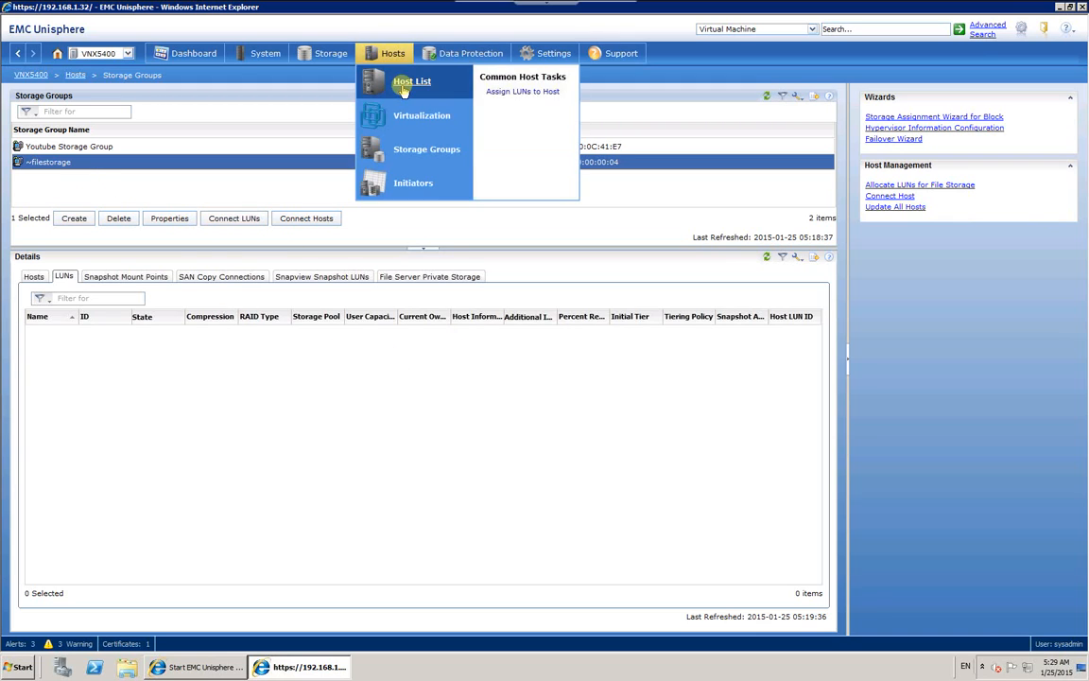
left_click(408, 197)
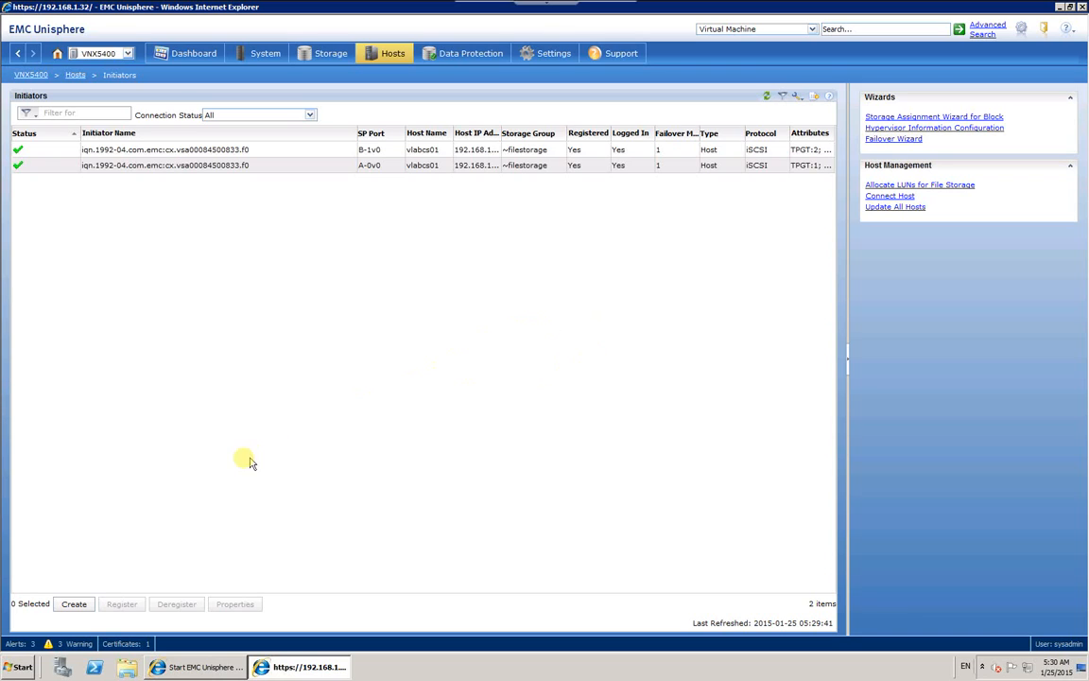
left_click(25, 668)
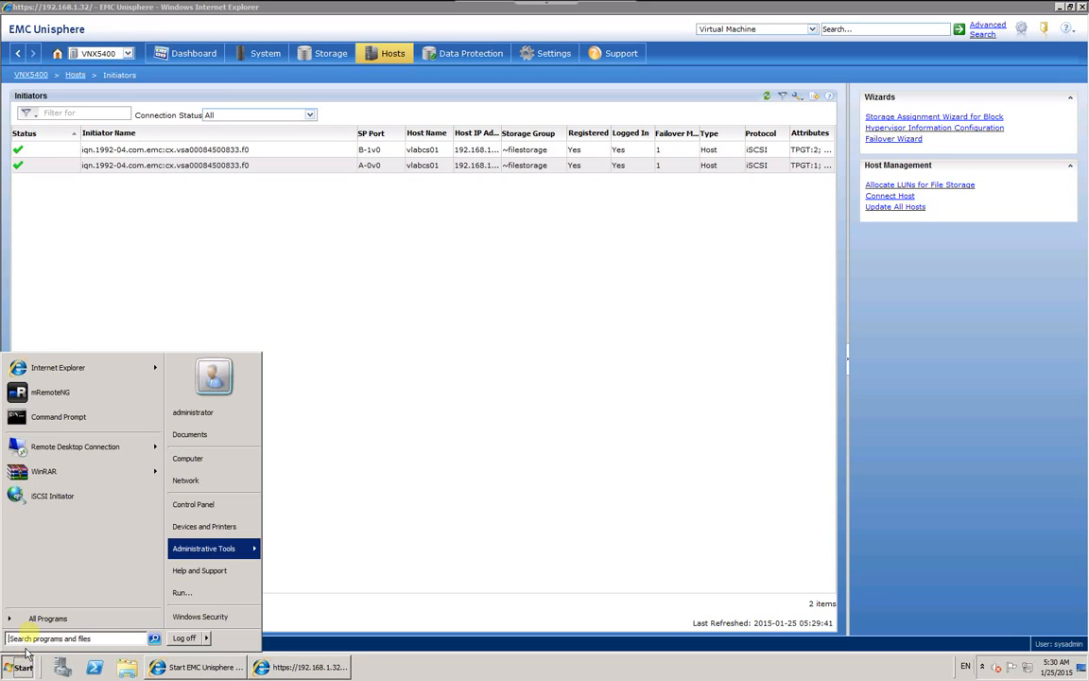
left_click(51, 497)
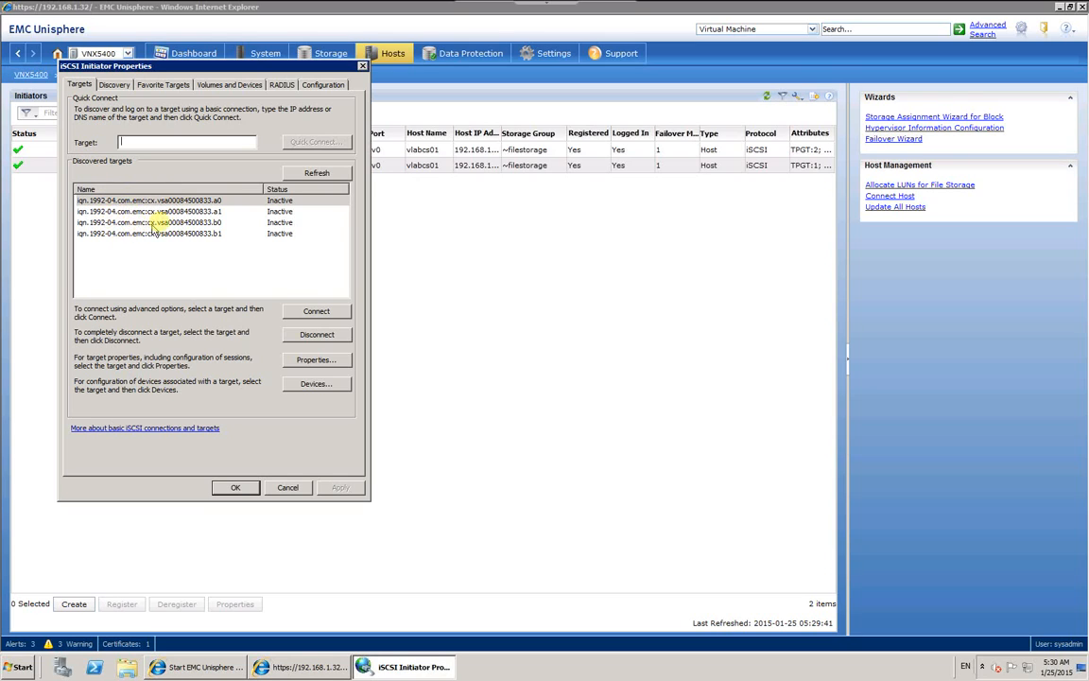
left_click(173, 212)
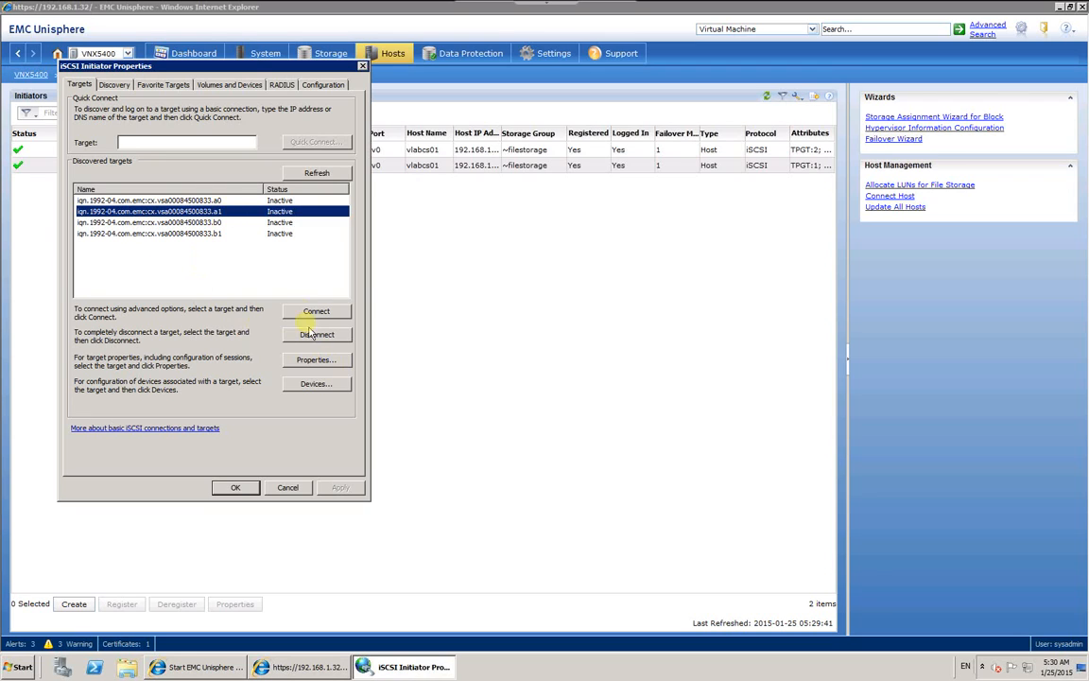
left_click(315, 311)
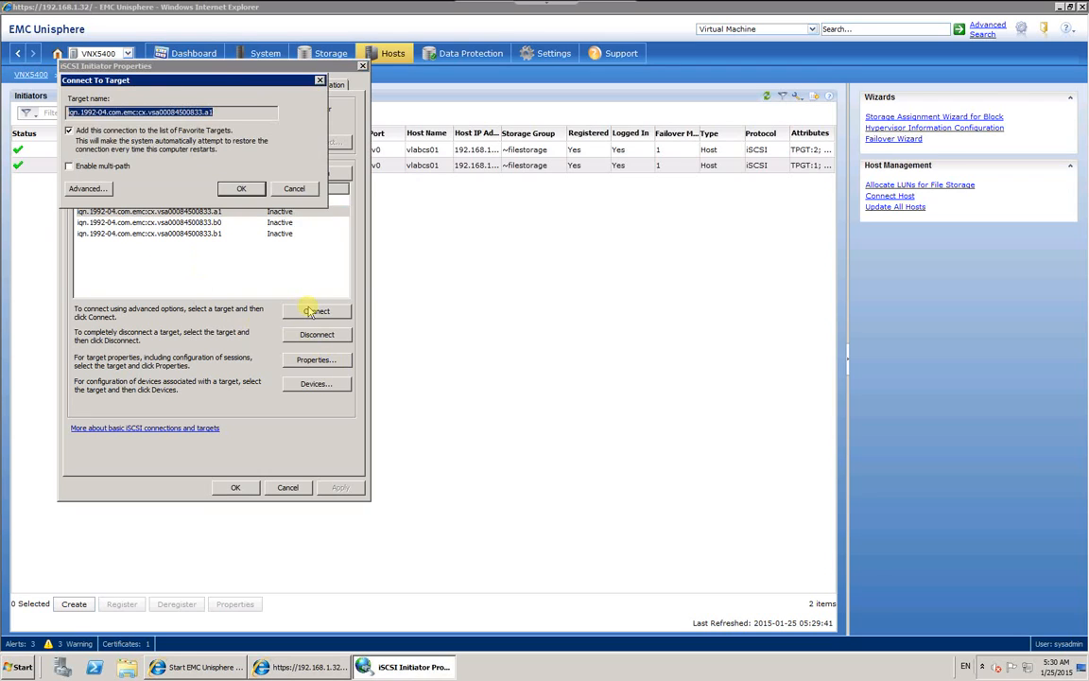
left_click(237, 189)
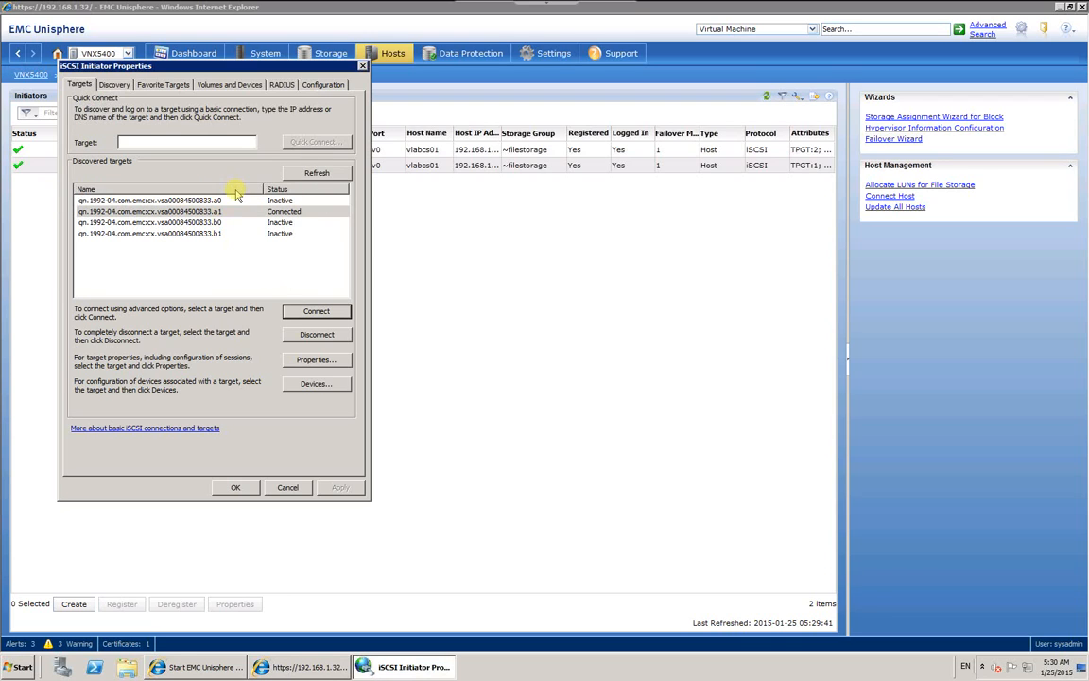
left_click(232, 488)
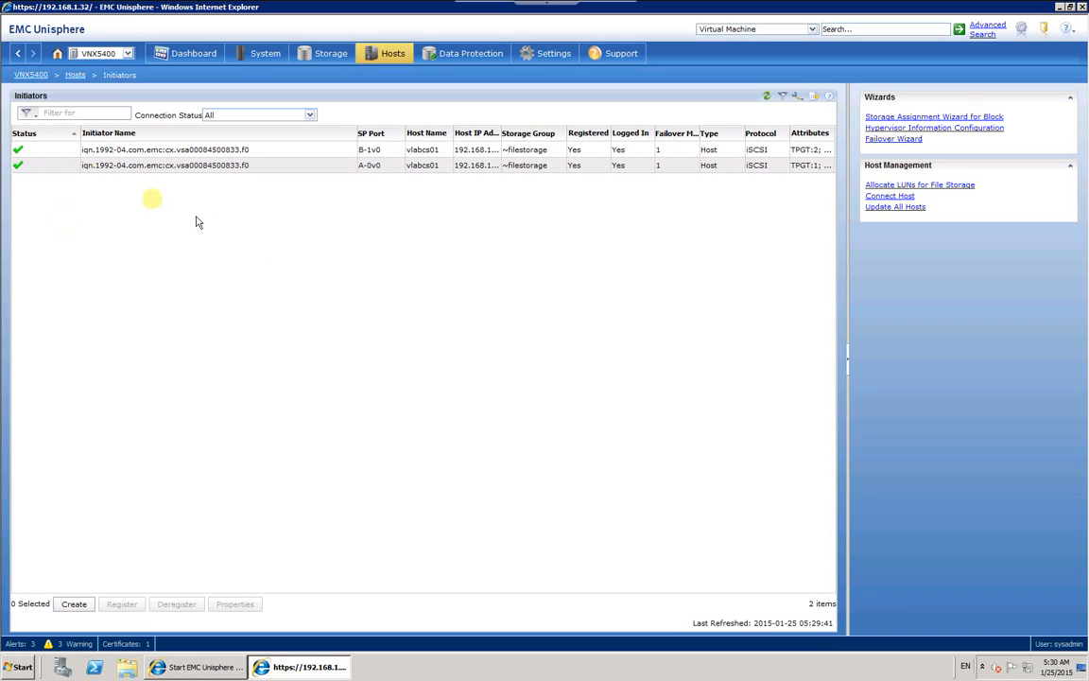
Step: Refresh the initiators and fill in the registration of iqn.1991-05.com.microsoft:lp01.vlab.local: type CLARiiON/VNX, new host Windows_host_1, IP address 192.168.1.50
left_click(769, 100)
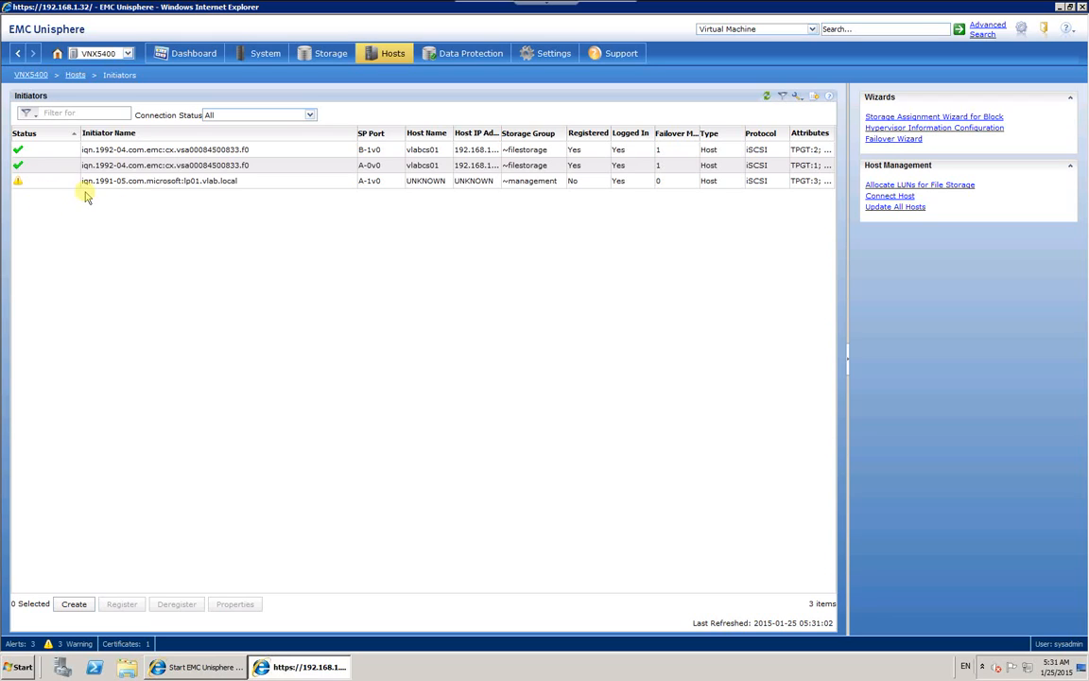
left_click(117, 180)
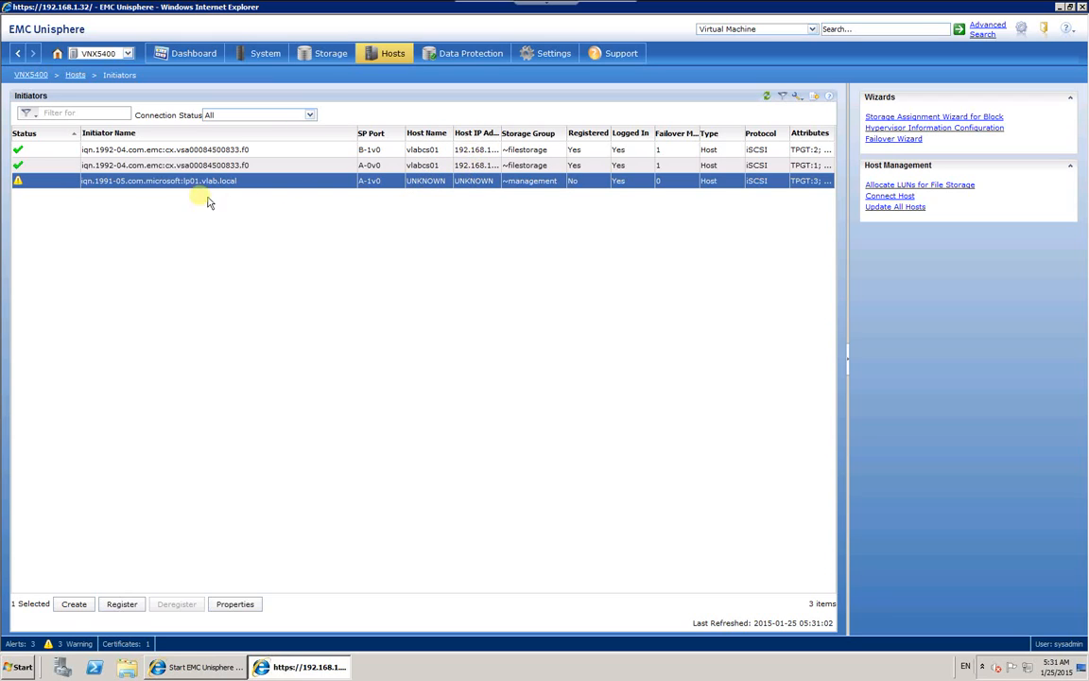
left_click(133, 606)
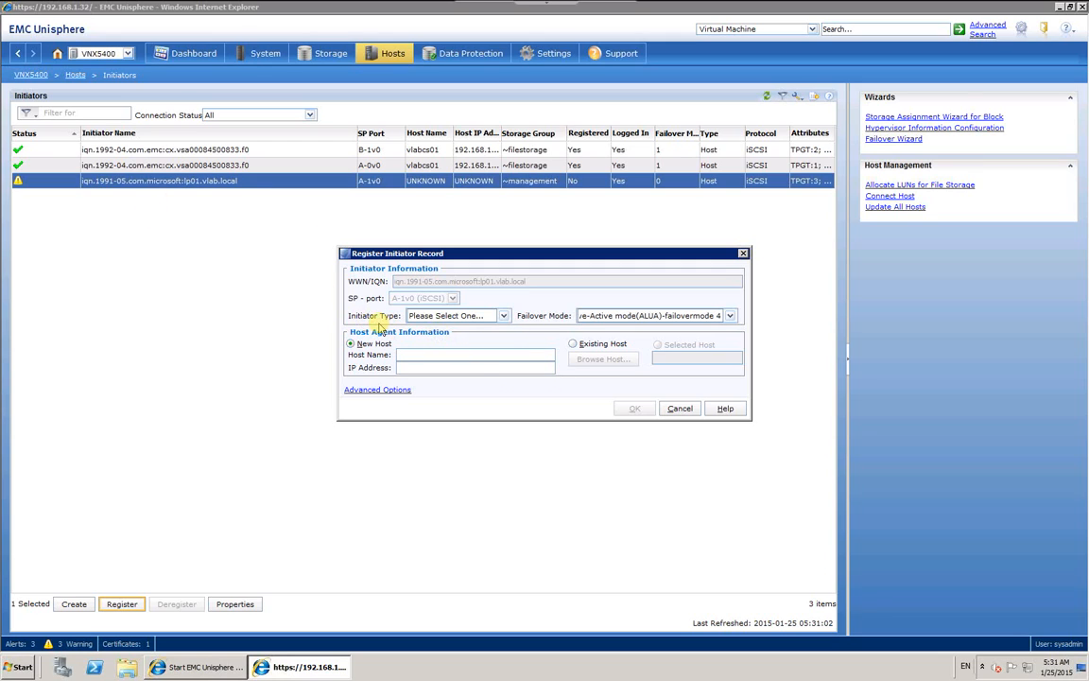
left_click(502, 315)
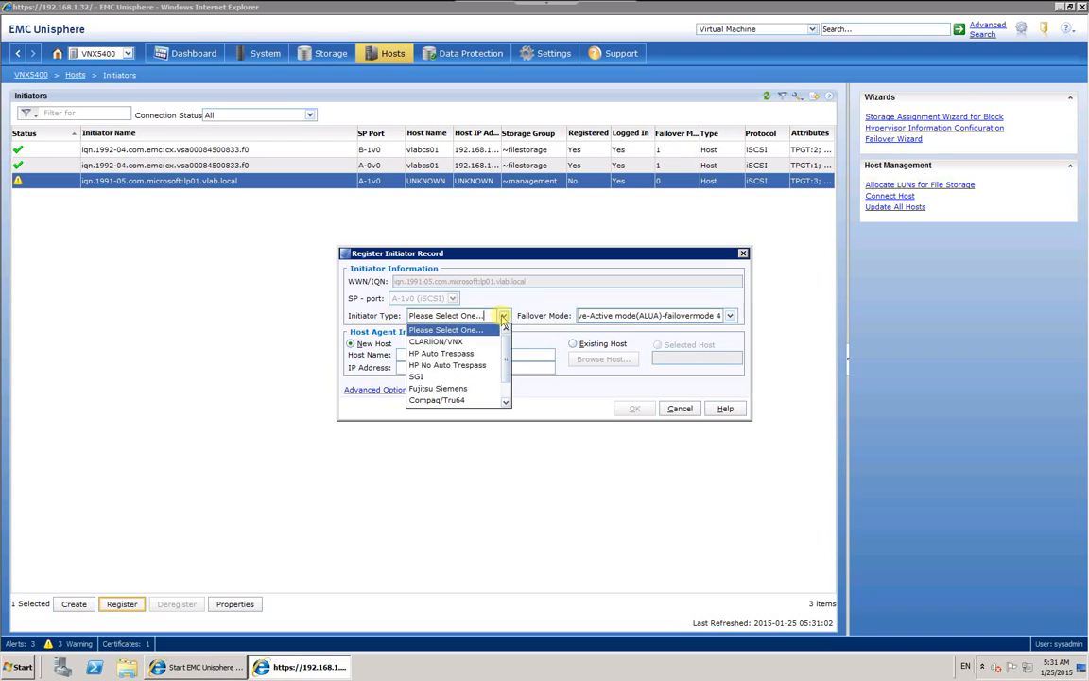
left_click(460, 342)
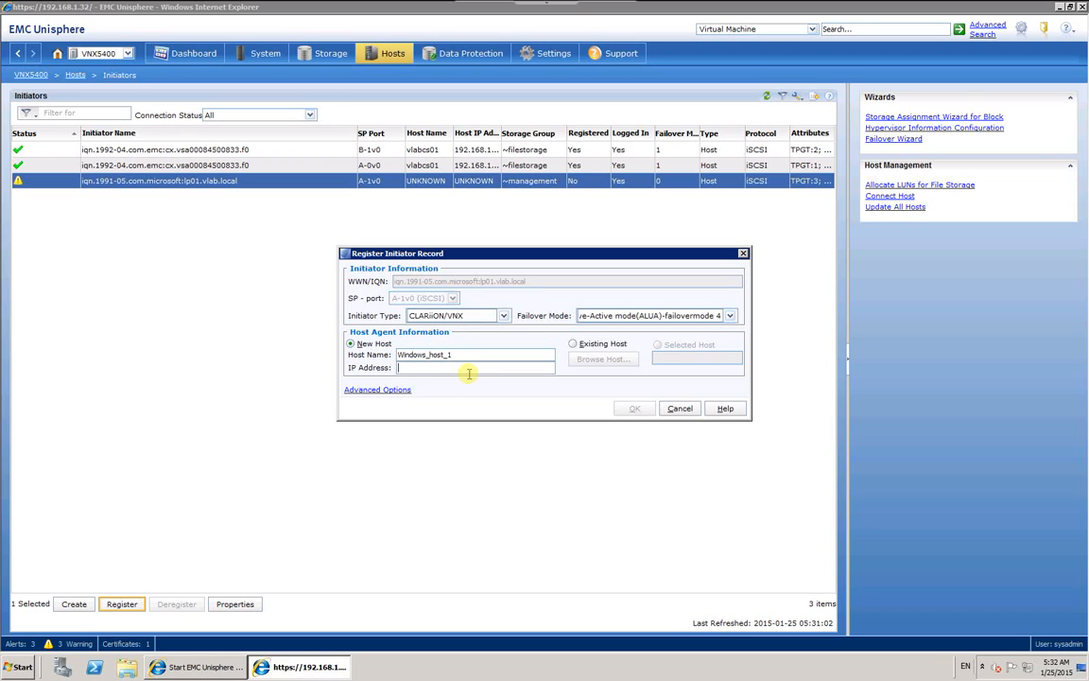
type("192.168.1.50")
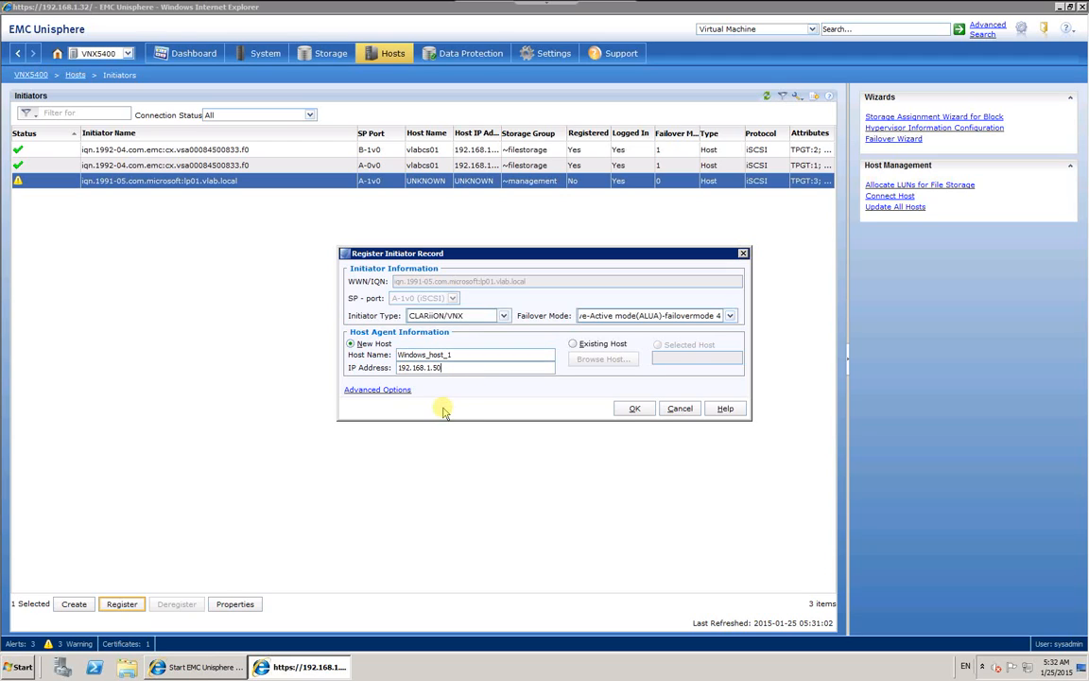
Step: Submit and confirm the registration of the lp01.vlab.local initiator record, and dismiss the resulting messages
left_click(636, 409)
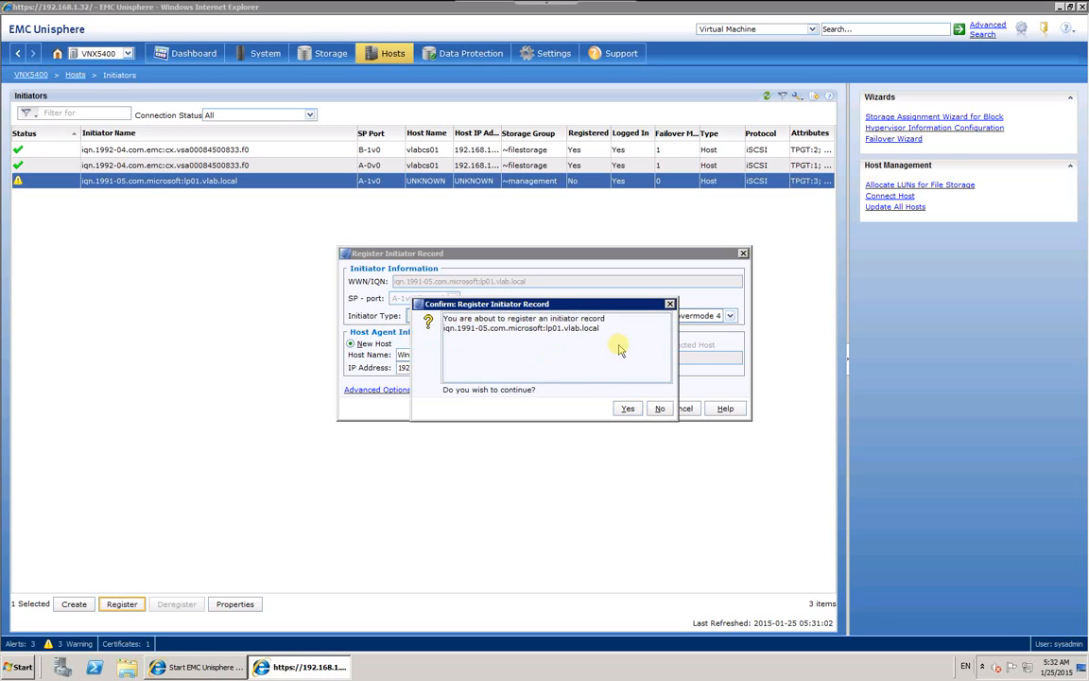
left_click(628, 410)
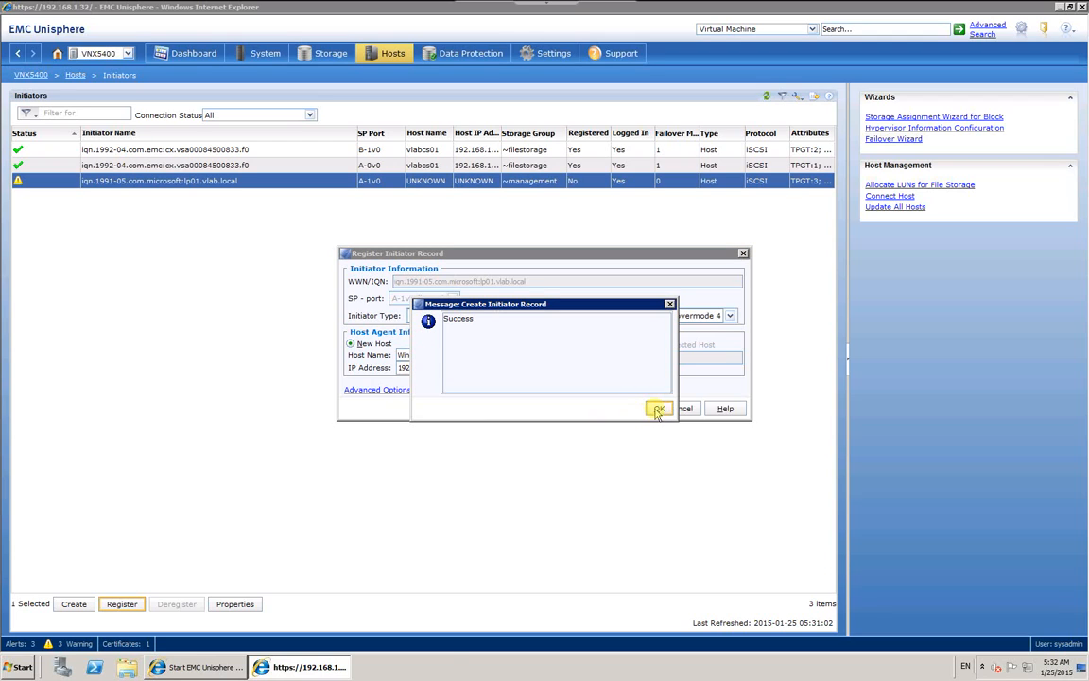
left_click(655, 409)
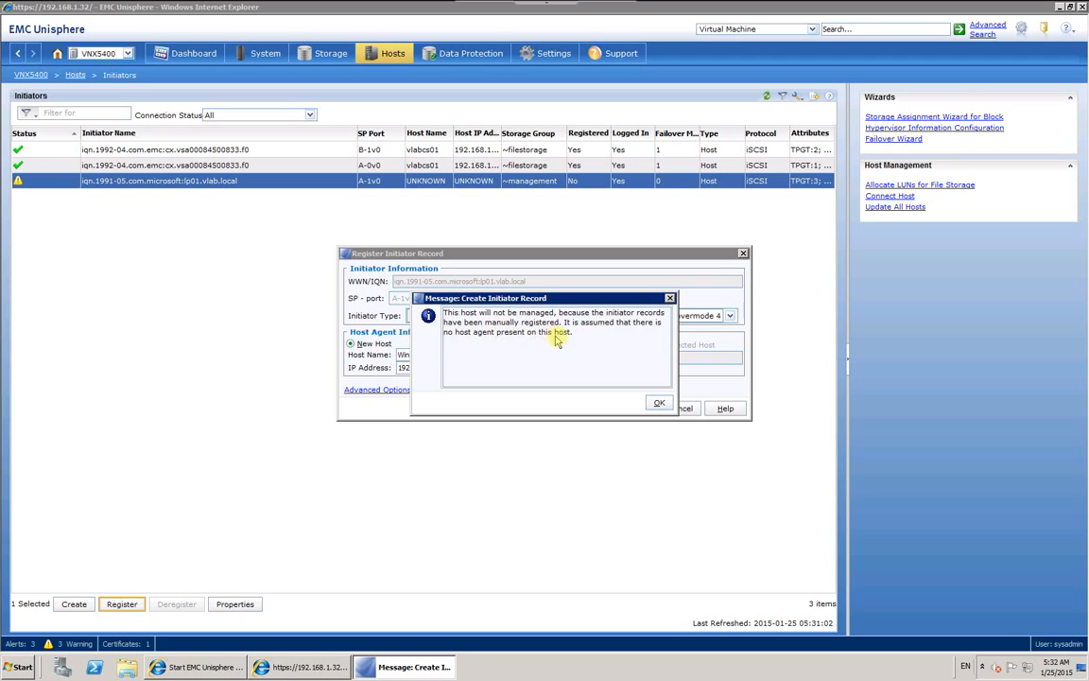
left_click(661, 405)
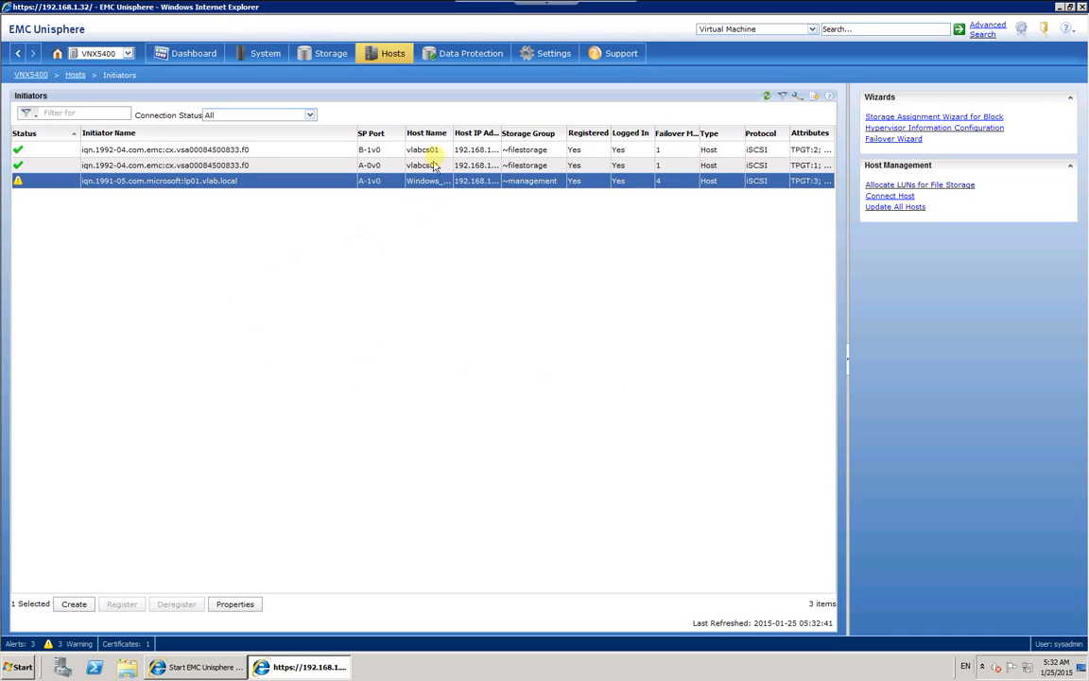
Step: Widen the Host Name and Host IP Address columns of the initiators list and check the status of the lp01.vlab.local record
left_click_drag(452, 133, 478, 133)
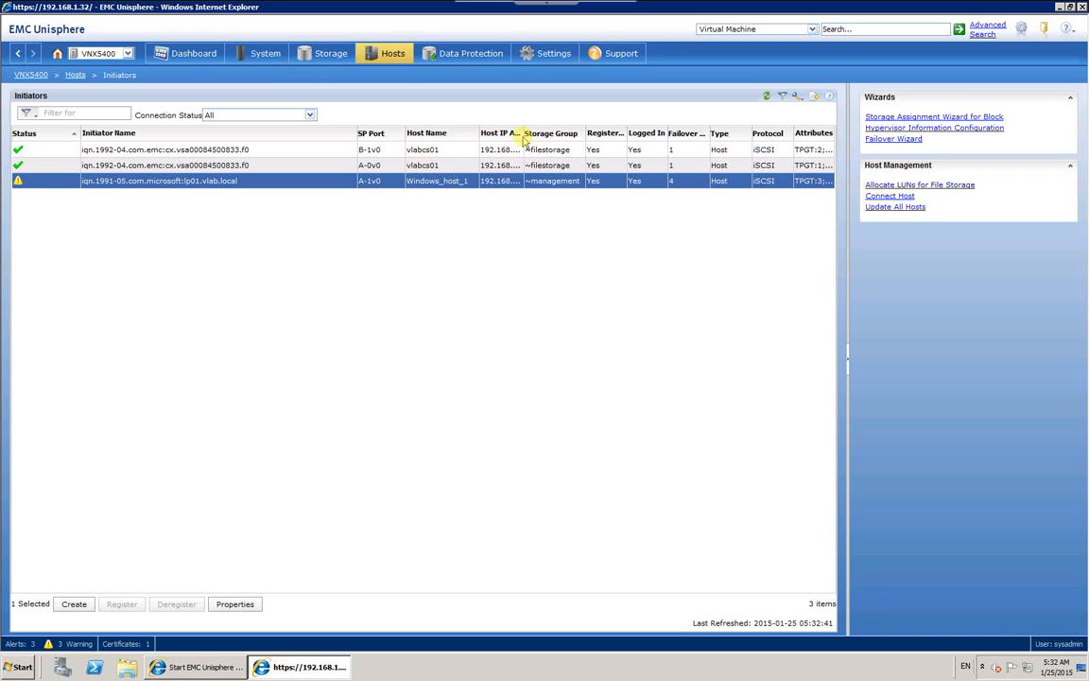
left_click_drag(536, 129, 549, 129)
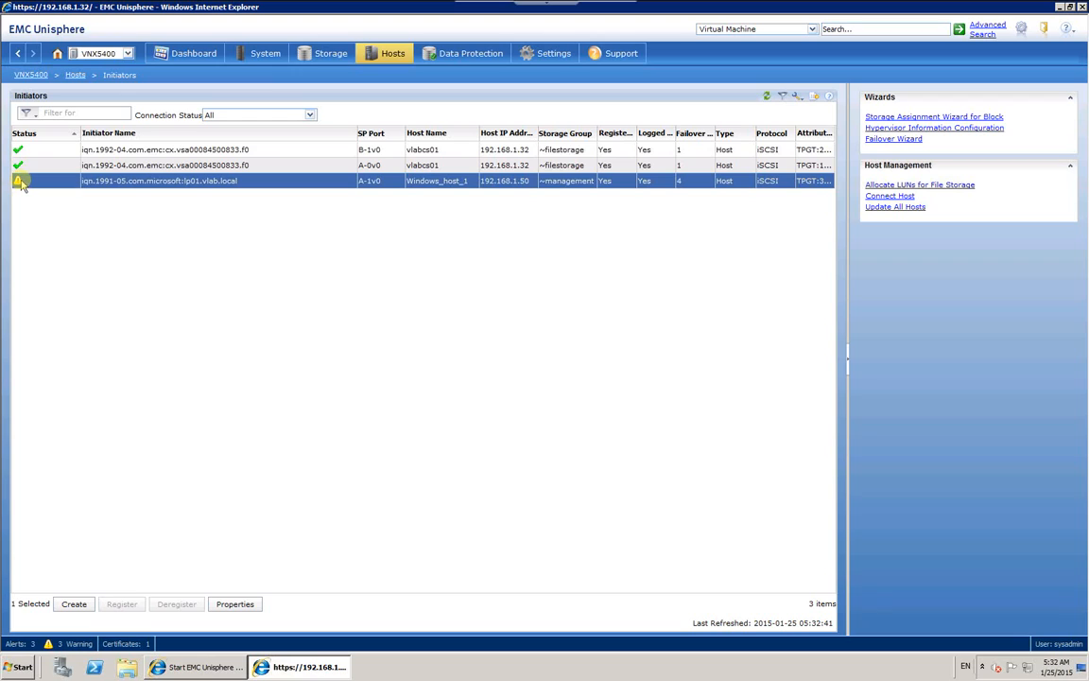
mouse_move(23, 191)
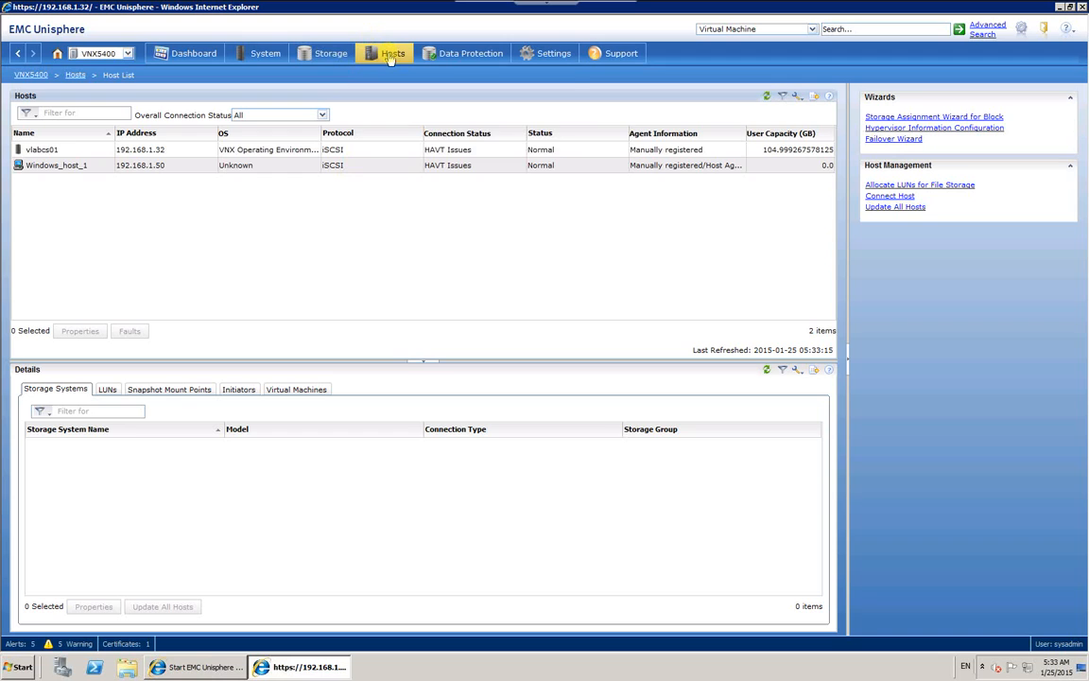
Step: Connect Windows_host_1 to the Youtube Storage Group and confirm the operation
mouse_move(390, 58)
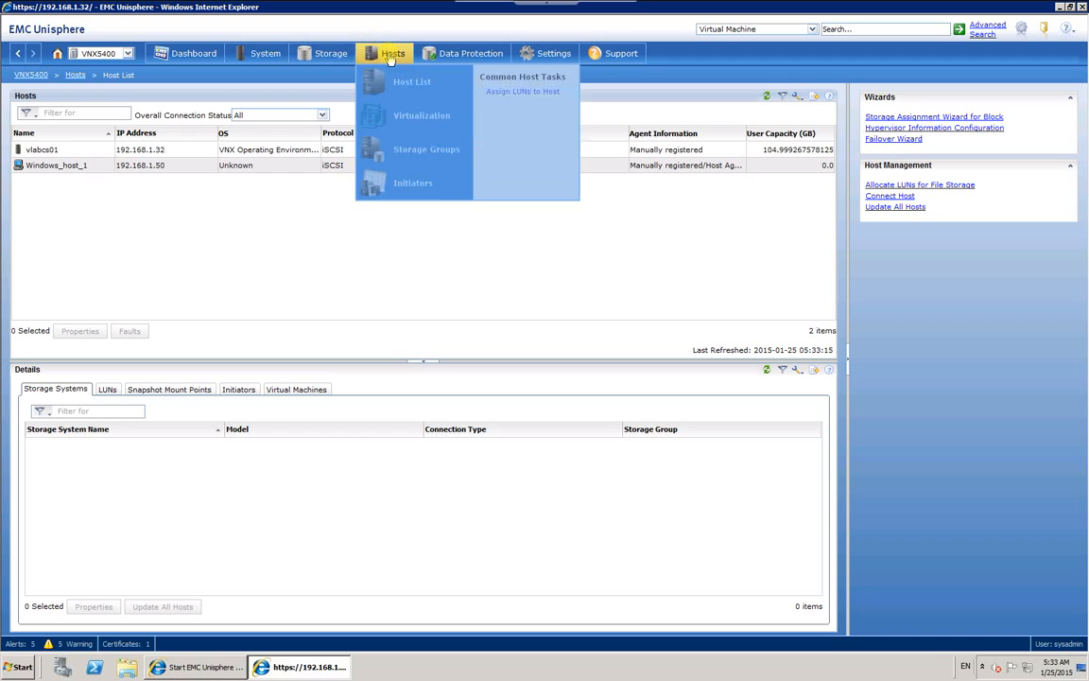
left_click(419, 154)
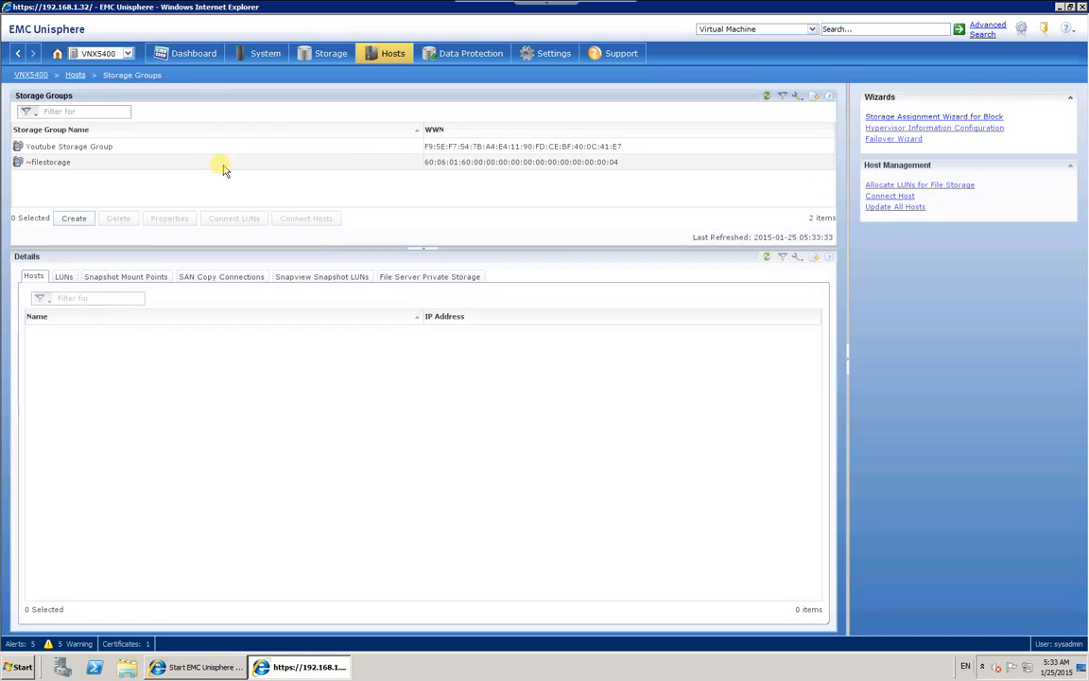
left_click(112, 150)
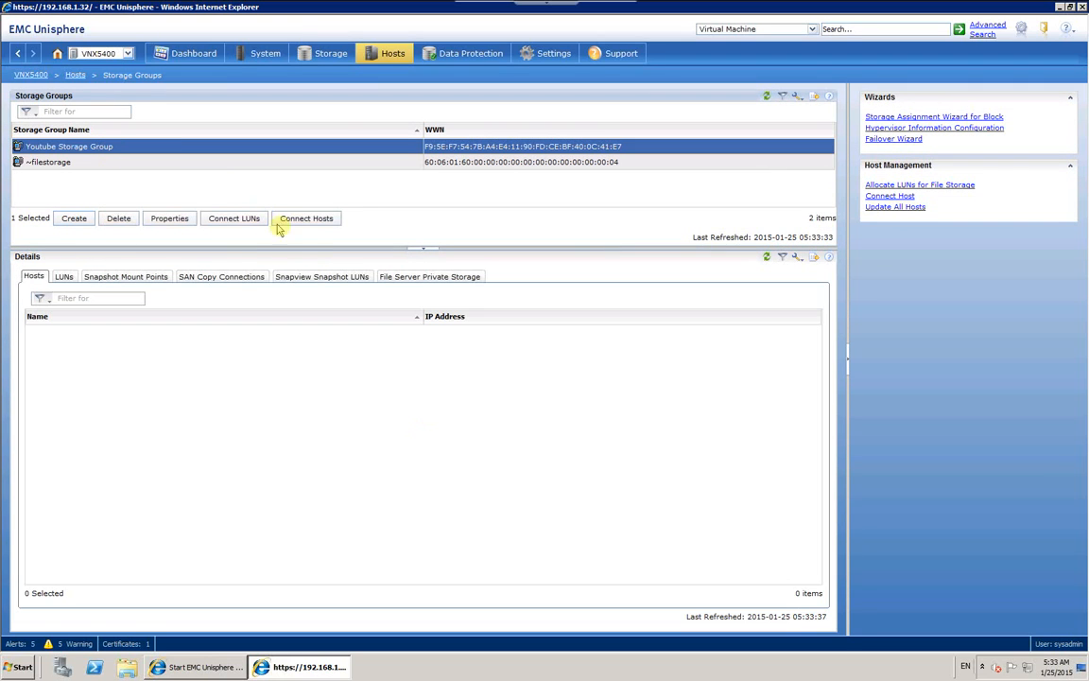
left_click(318, 221)
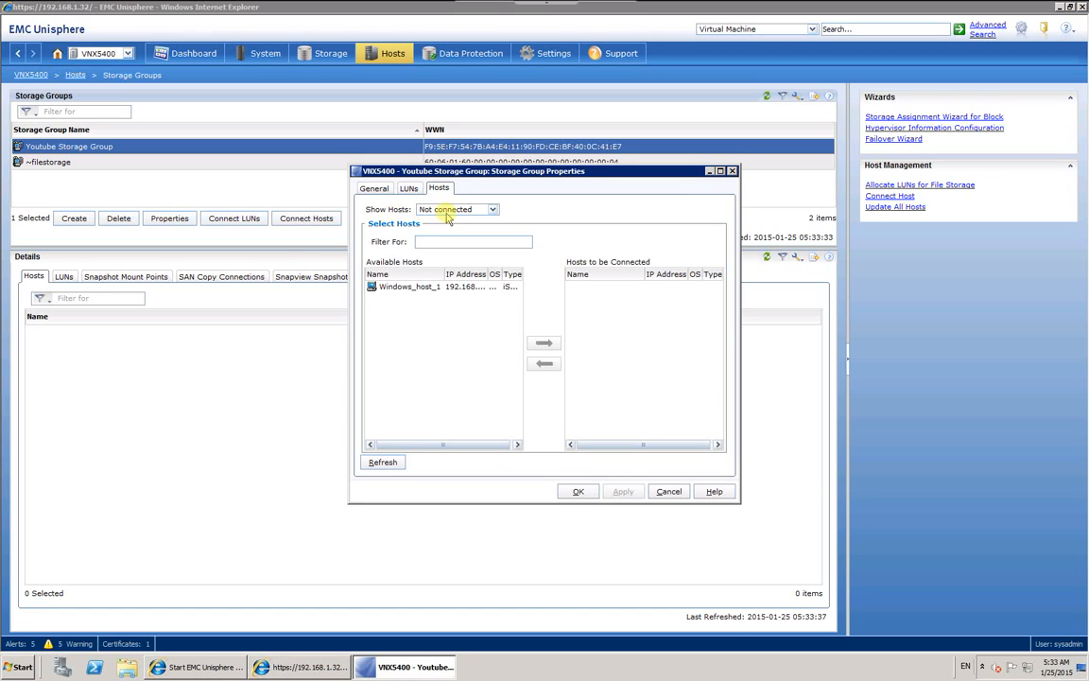
left_click(393, 287)
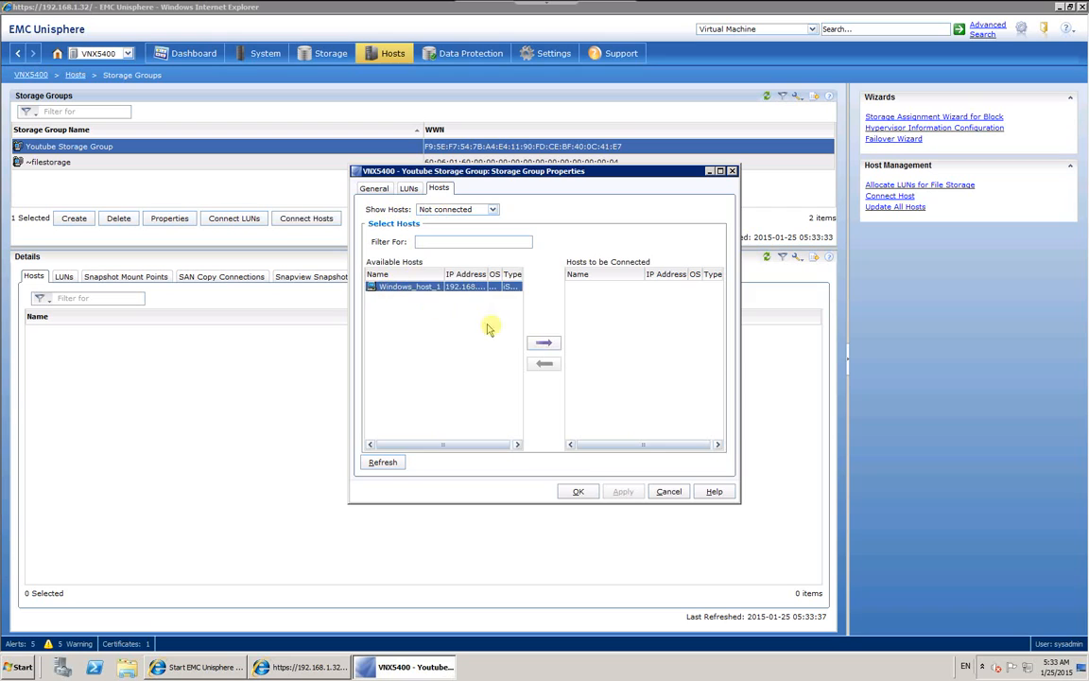
left_click(546, 344)
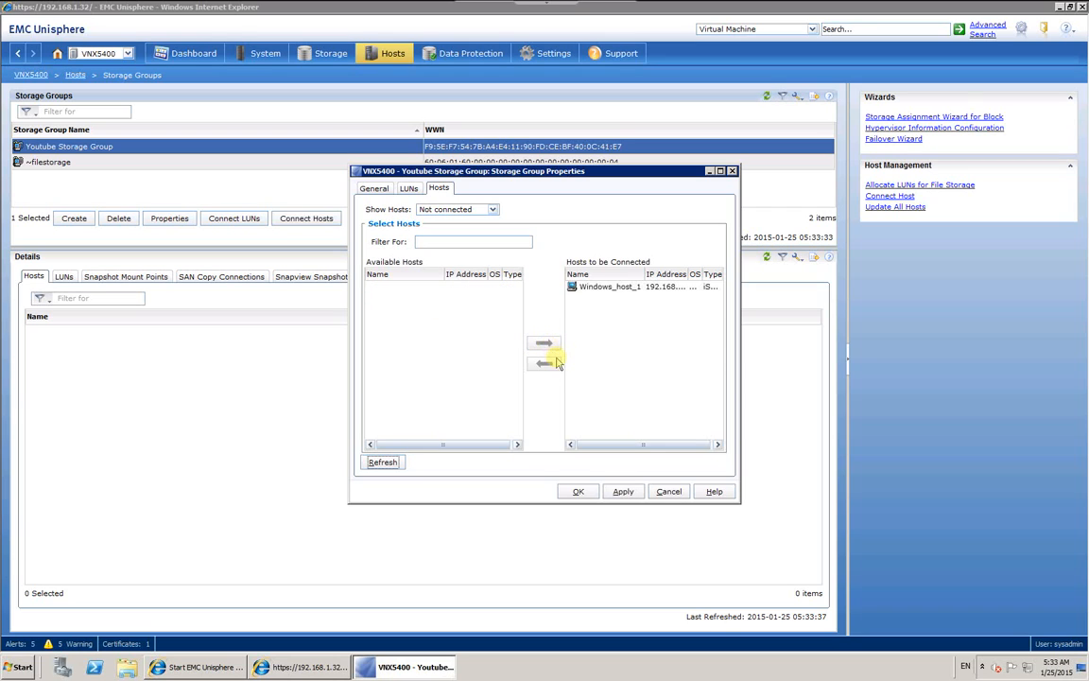
left_click(578, 492)
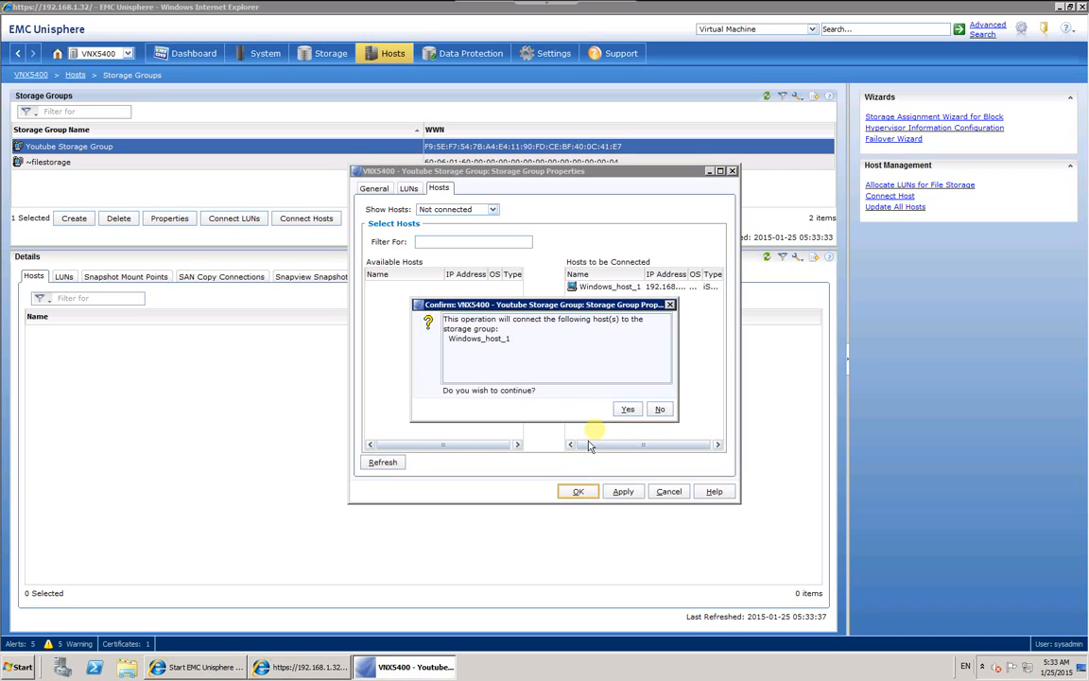
left_click(565, 376)
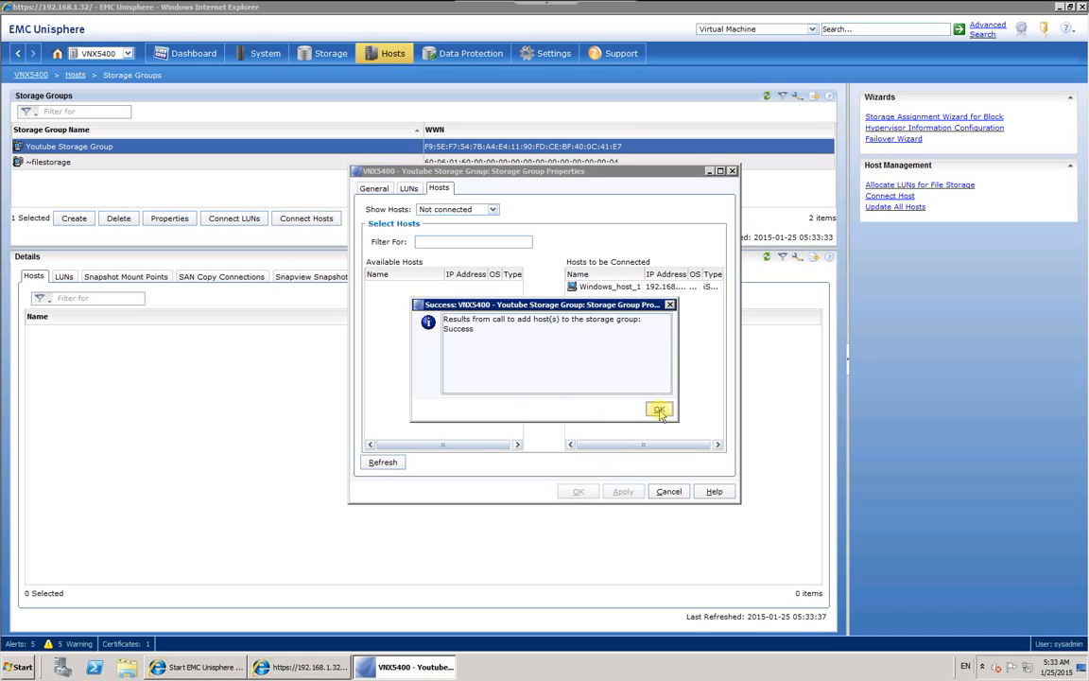
left_click(660, 412)
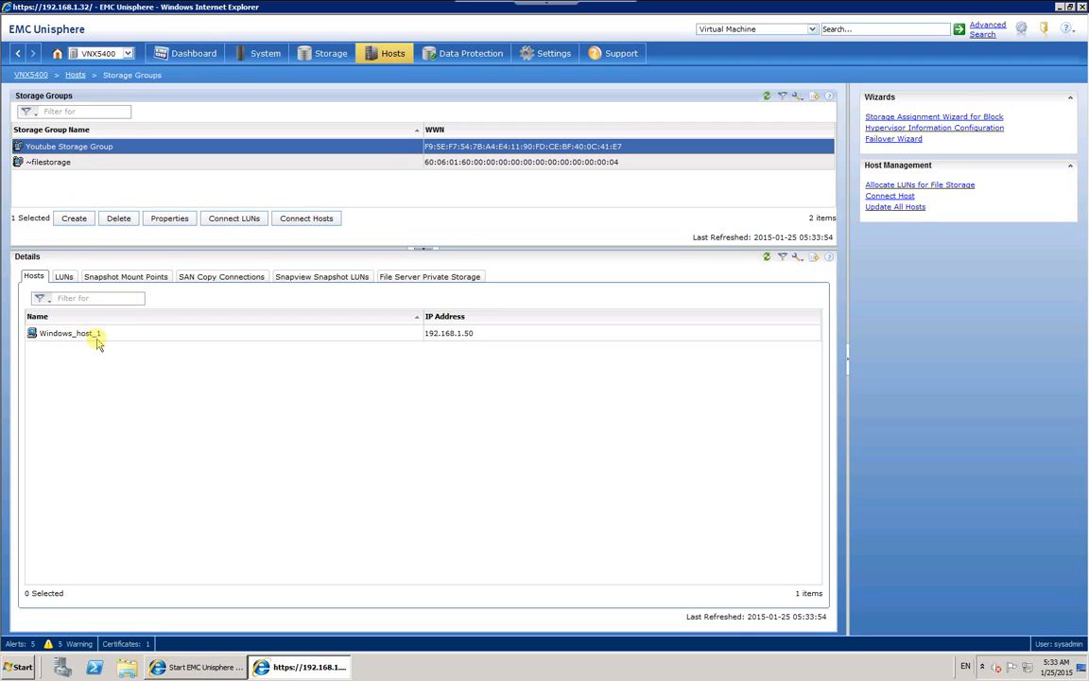
Step: List the LUNs in the Youtube Storage Group and check which drives the Windows server's Computer window shows
left_click(63, 279)
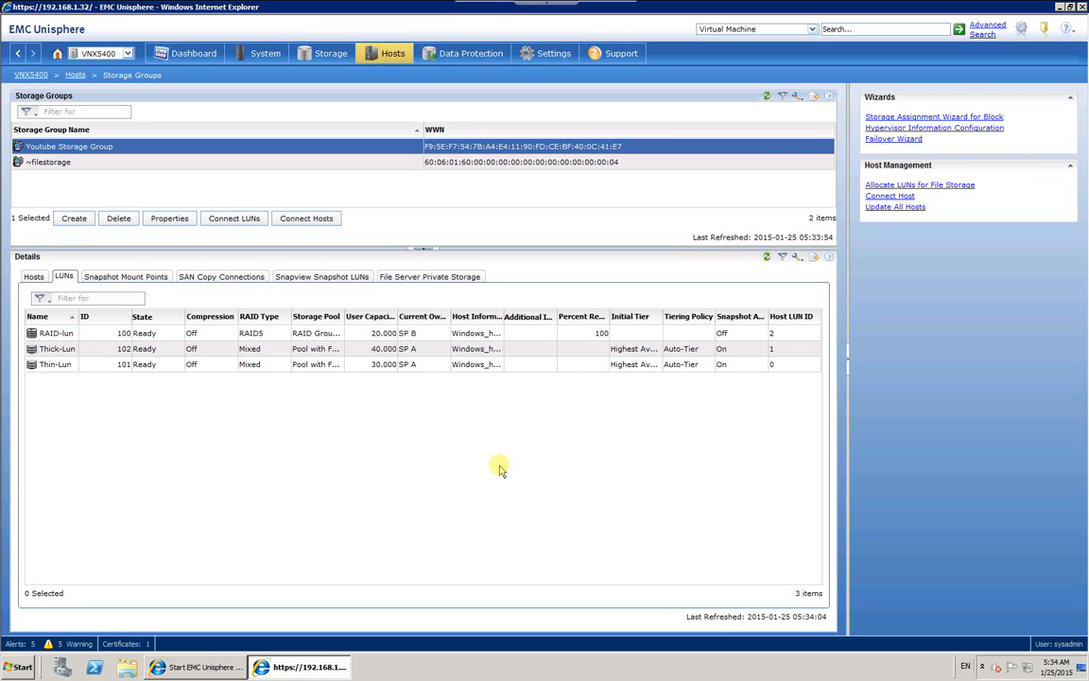
left_click(21, 668)
left_click(203, 458)
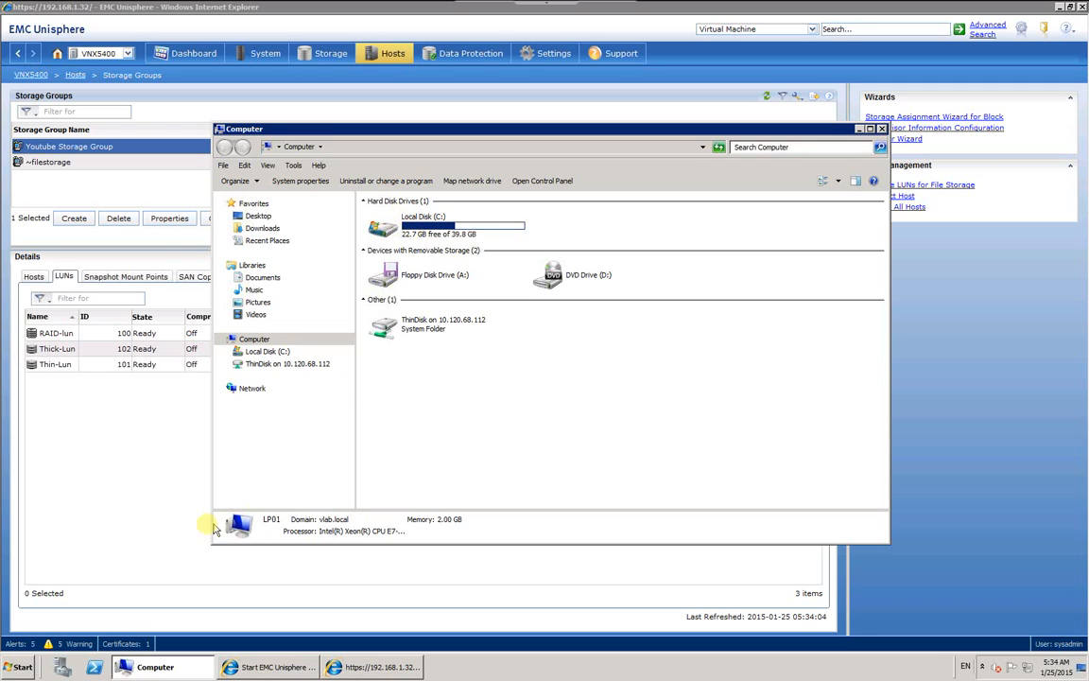
left_click(149, 541)
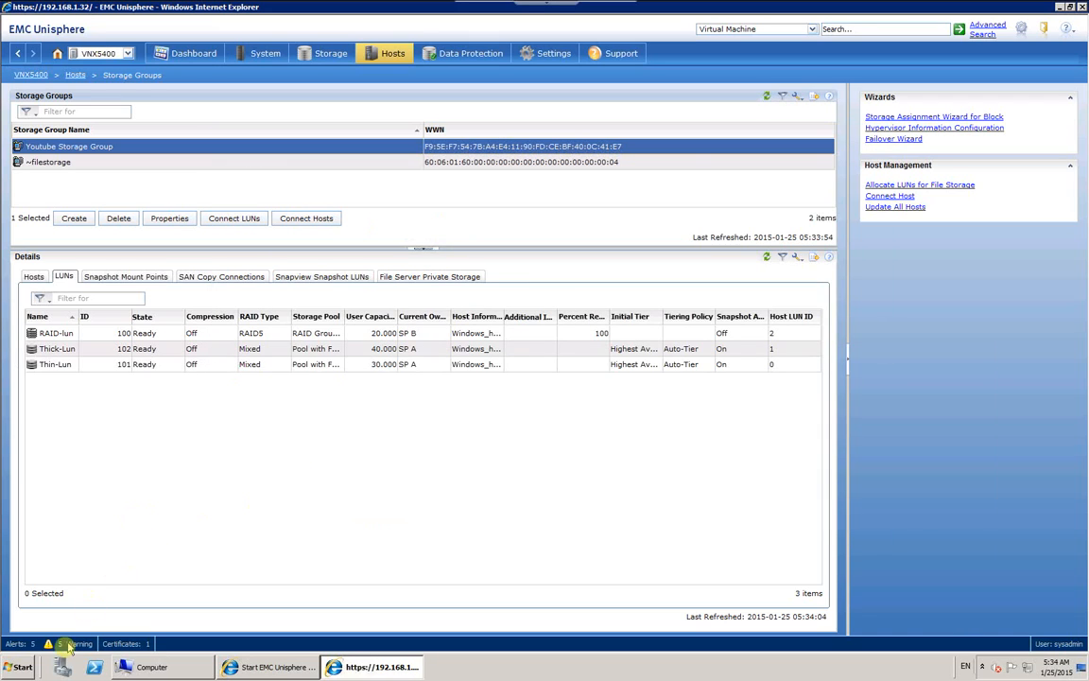
Step: Switch to Server Manager, show Disk Management in a maximized window, and check the status of Disk 1
left_click(60, 669)
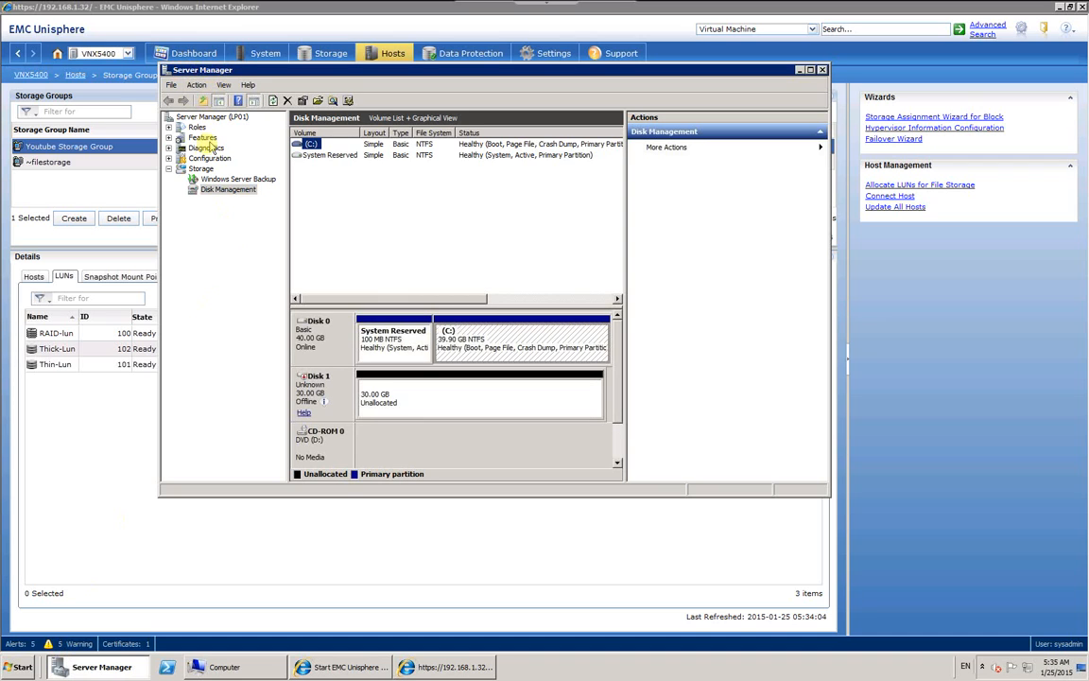
left_click(189, 116)
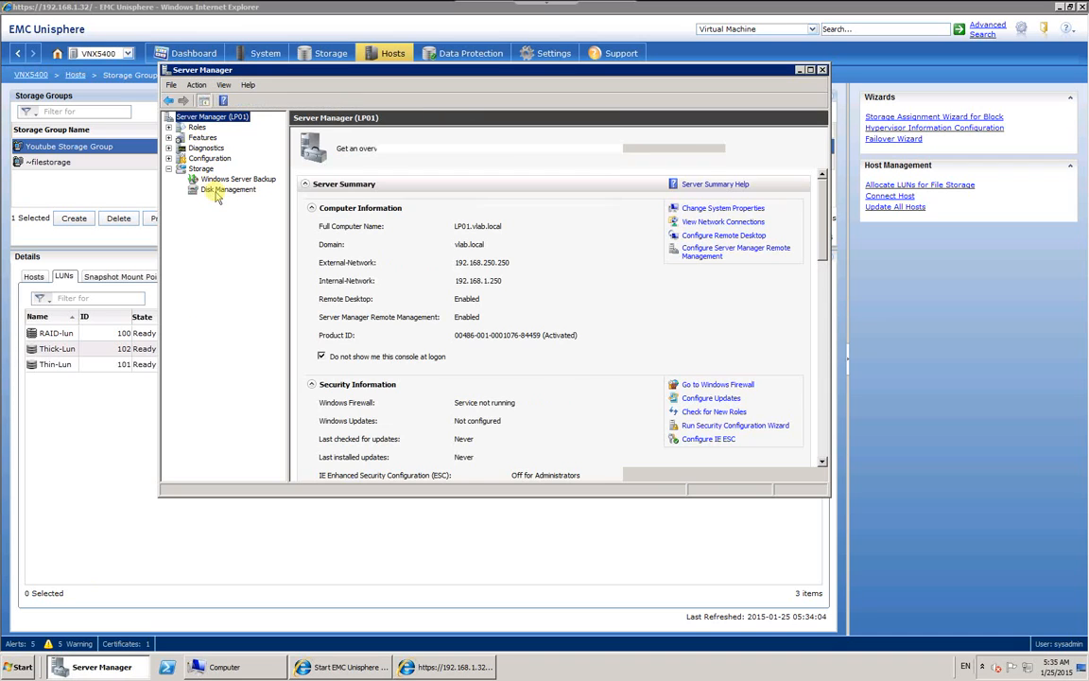
left_click(216, 190)
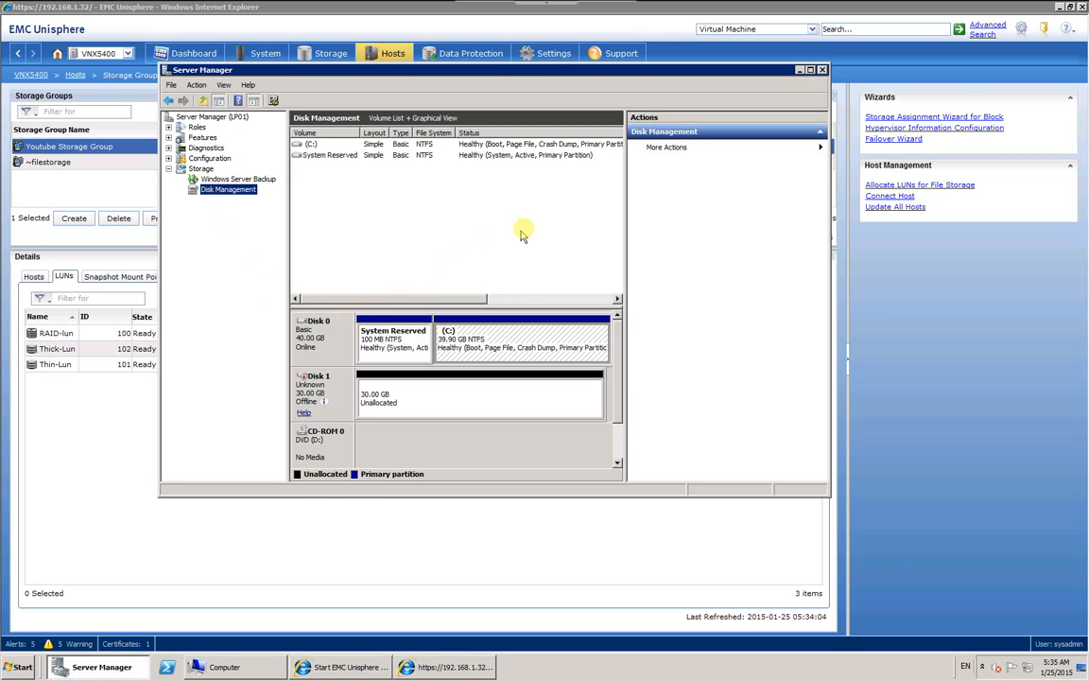
left_click(810, 71)
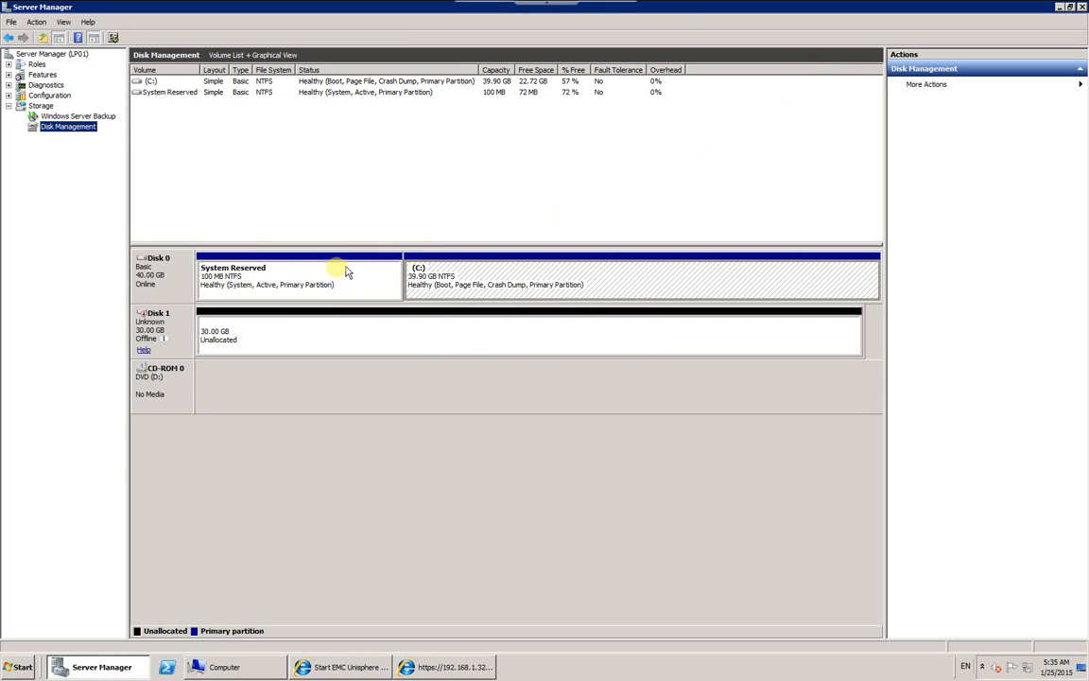
mouse_move(163, 339)
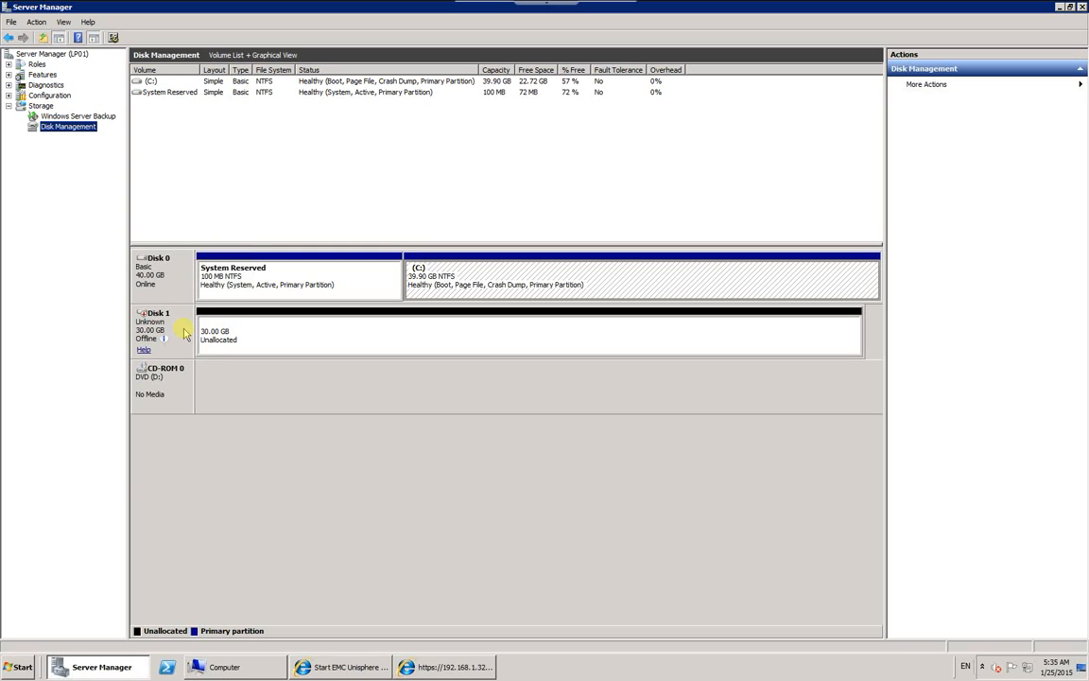
Step: Refresh Disk Management and rescan the disks, and compare the disk sizes with the storage group's LUNs in Unisphere
left_click(186, 189)
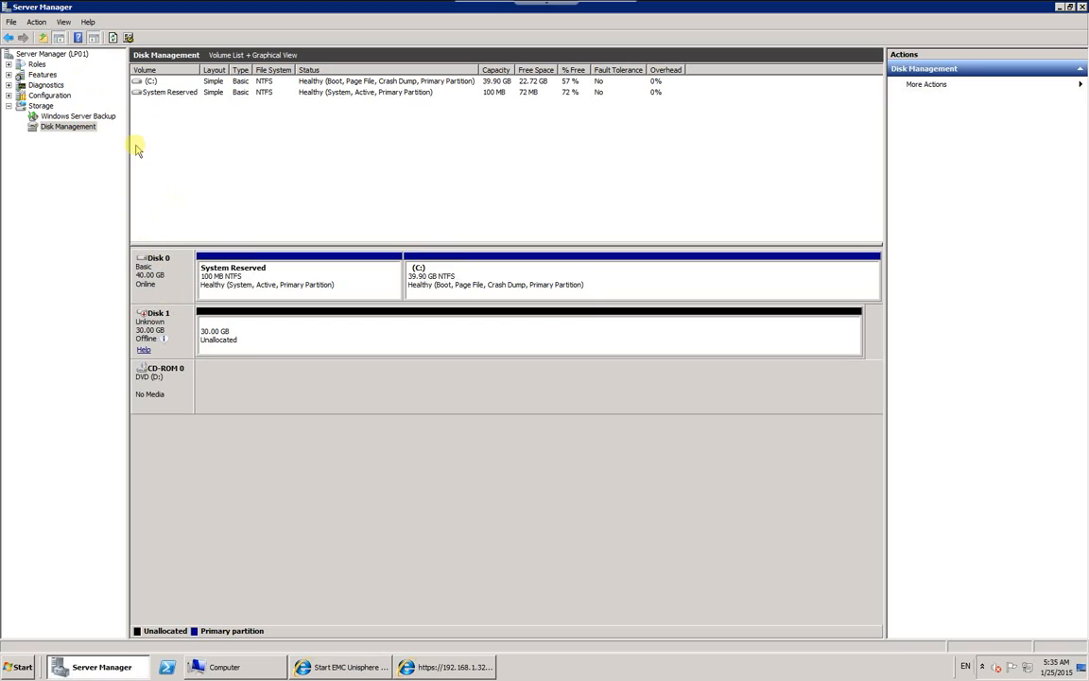
right_click(56, 126)
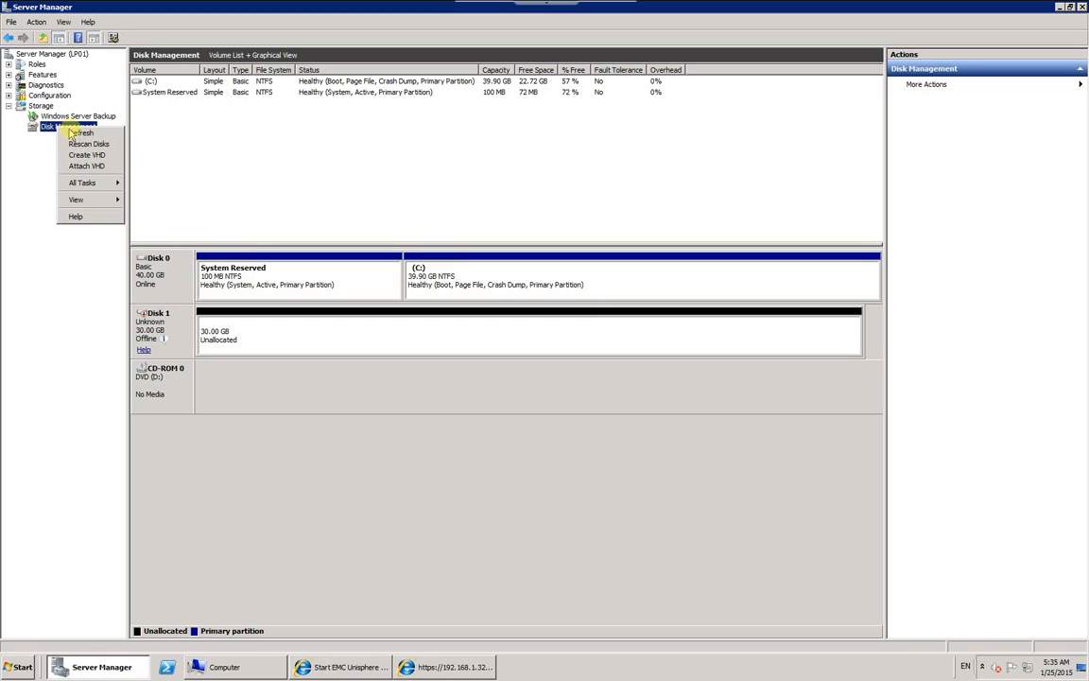
left_click(80, 133)
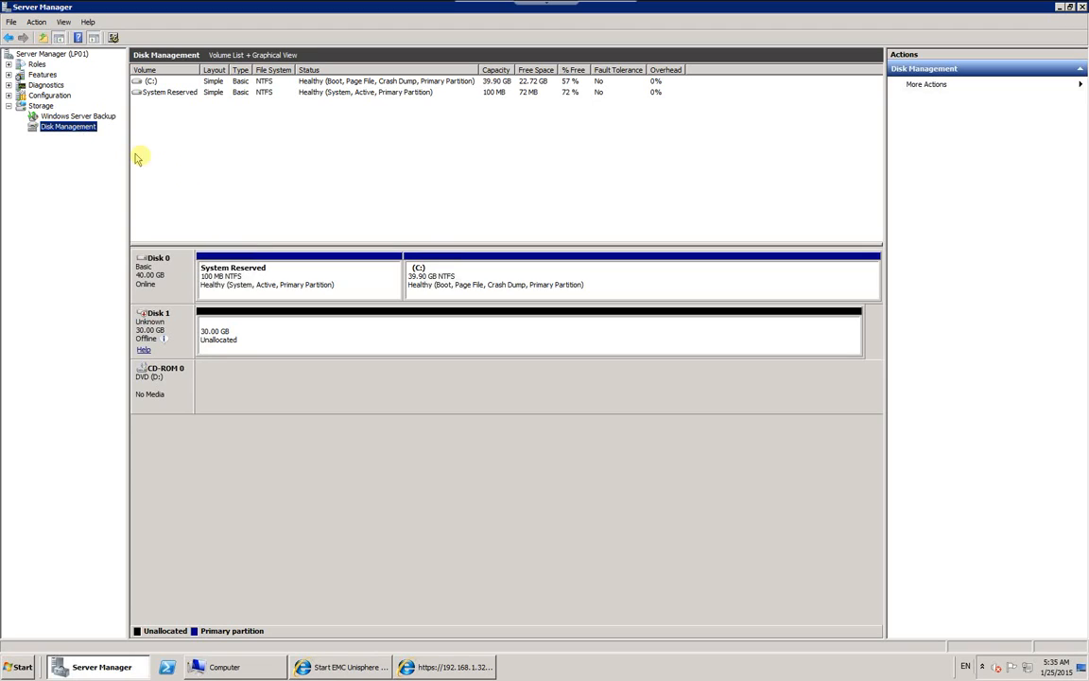
right_click(82, 128)
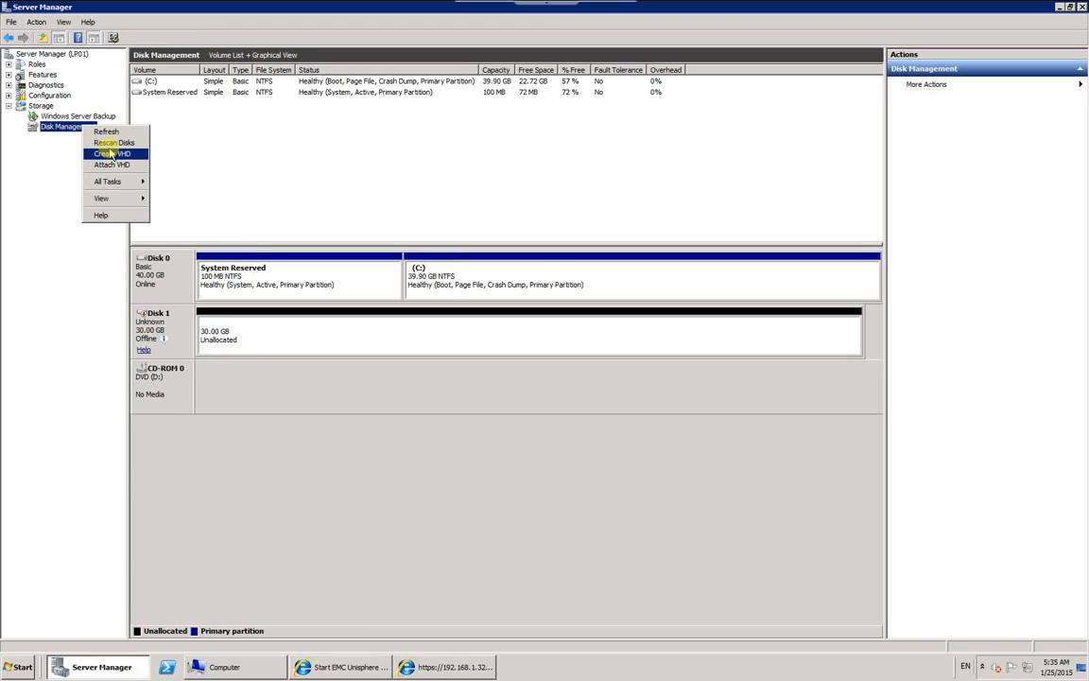
left_click(114, 143)
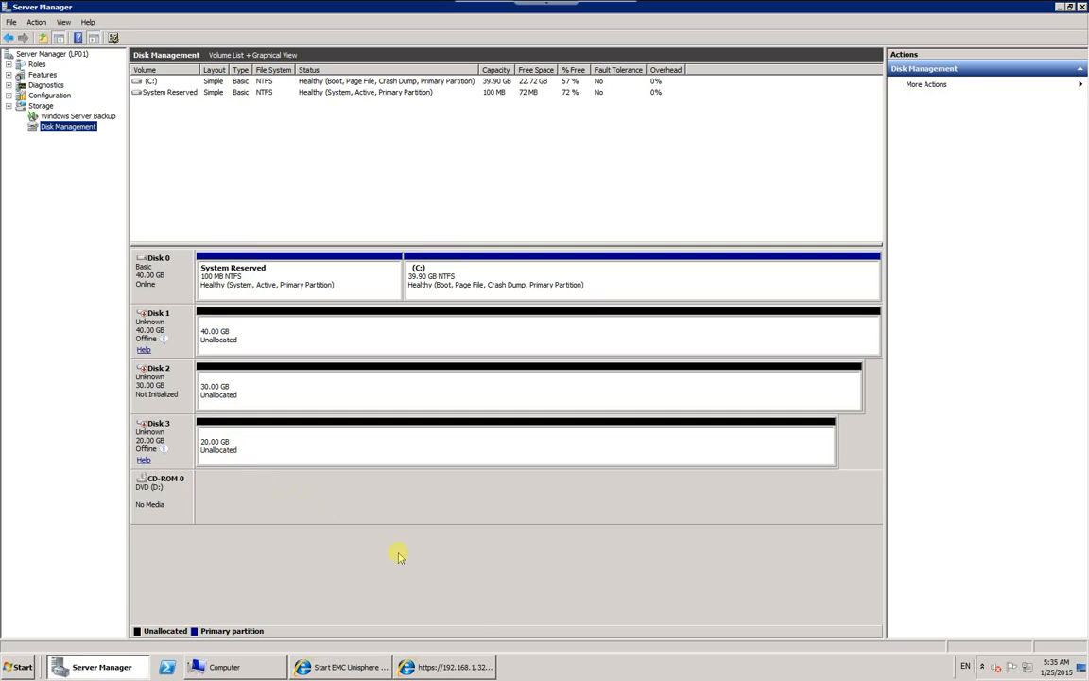
left_click(450, 668)
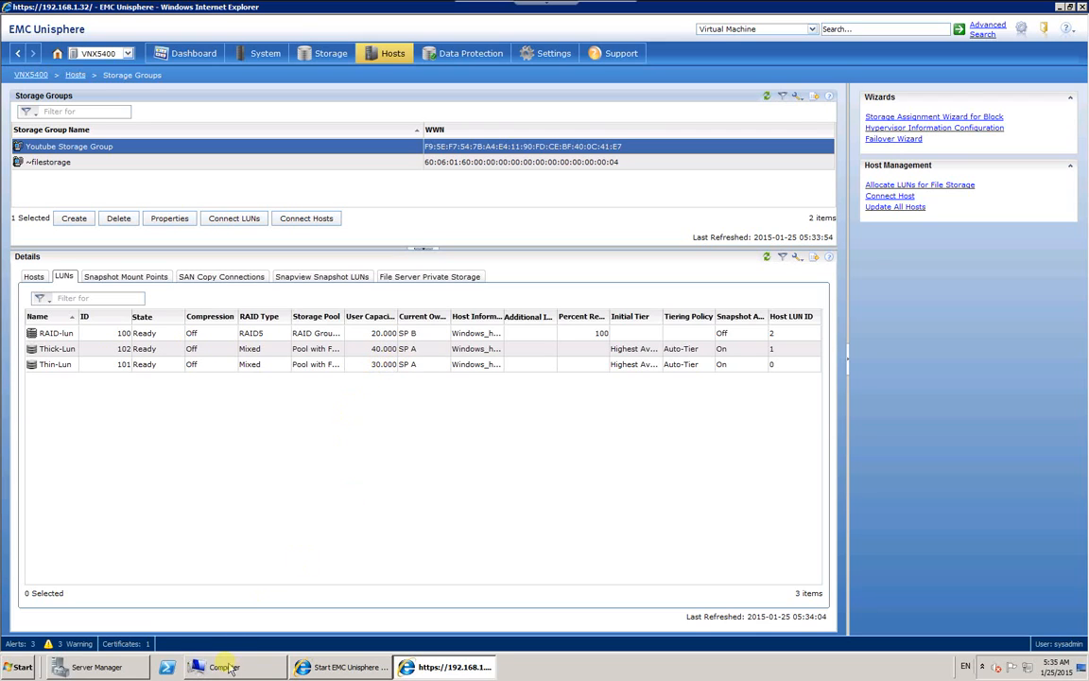
left_click(104, 669)
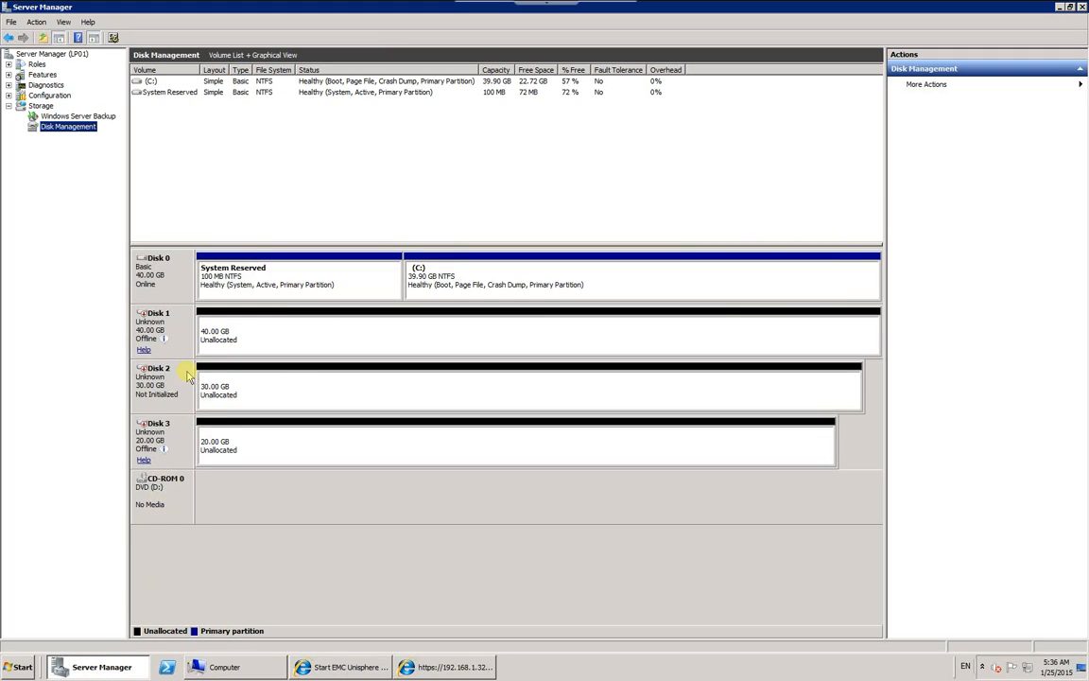
Step: Bring the offline disks Disk 1 and Disk 3 online
right_click(179, 322)
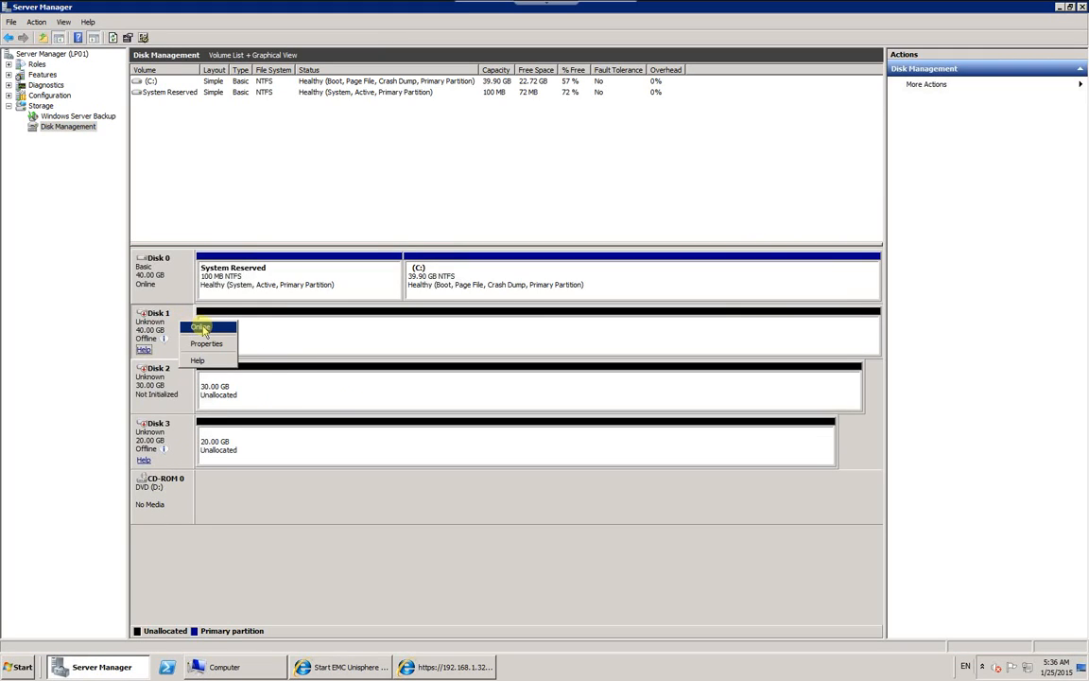
left_click(201, 327)
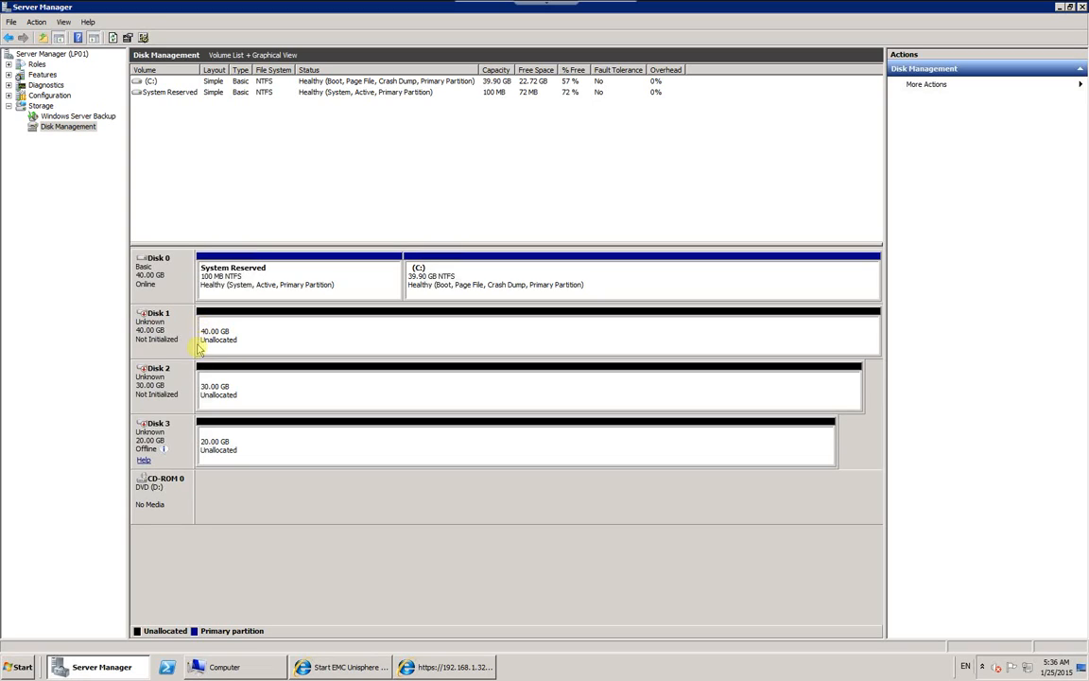
right_click(183, 431)
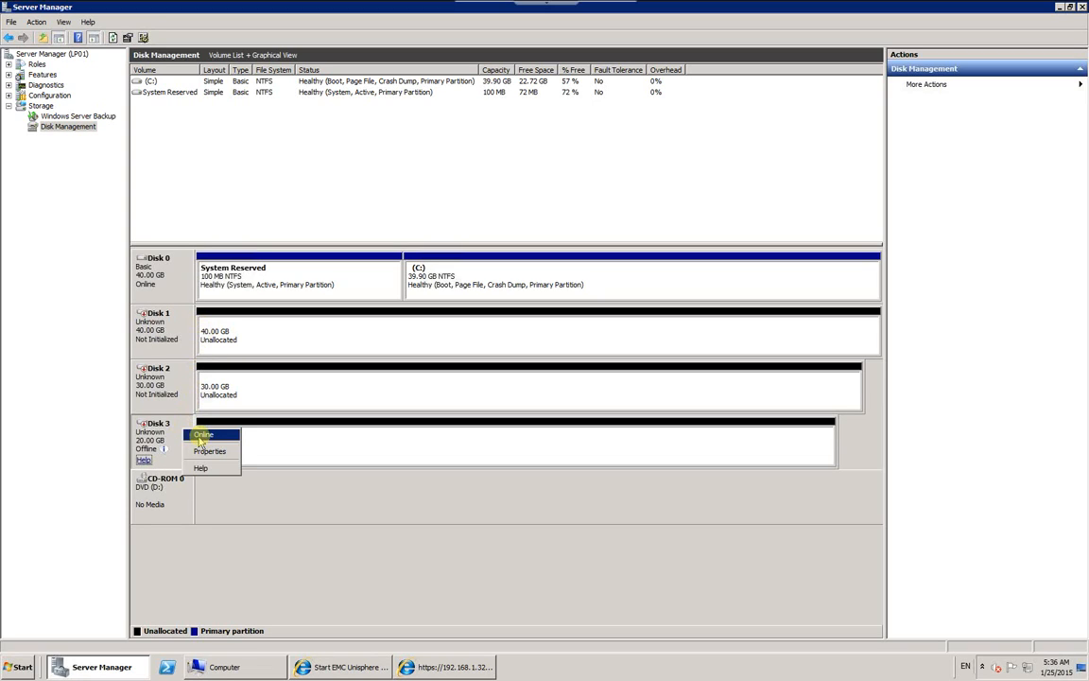
left_click(204, 436)
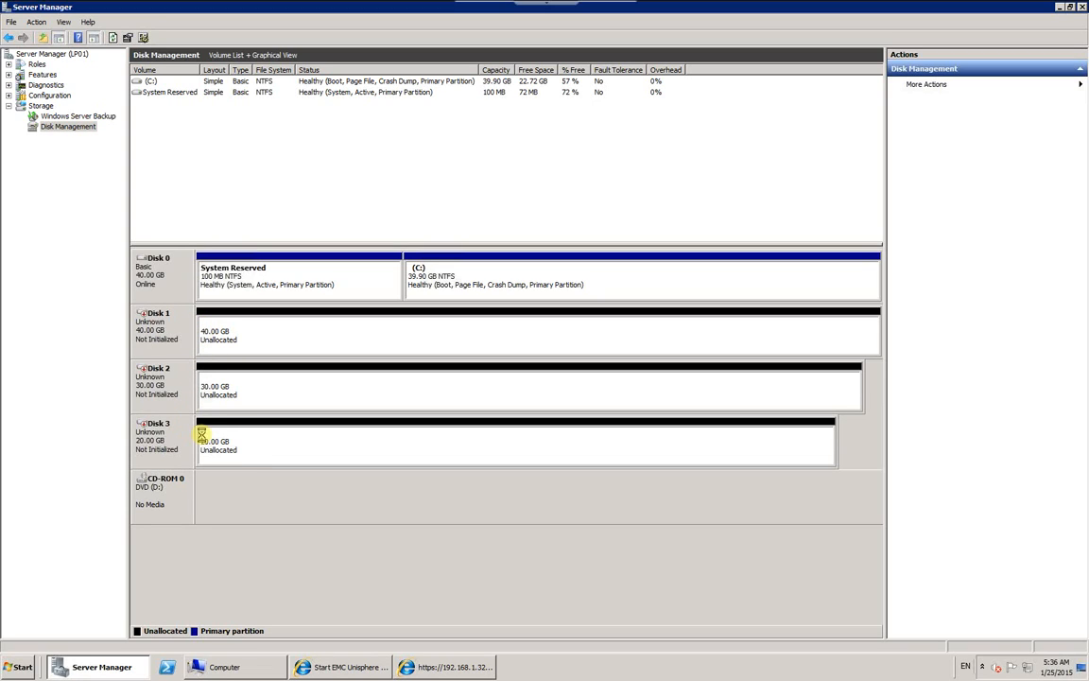
Step: Initialize Disk 1, Disk 2 and Disk 3 with the MBR (Master Boot Record) partition style
right_click(182, 335)
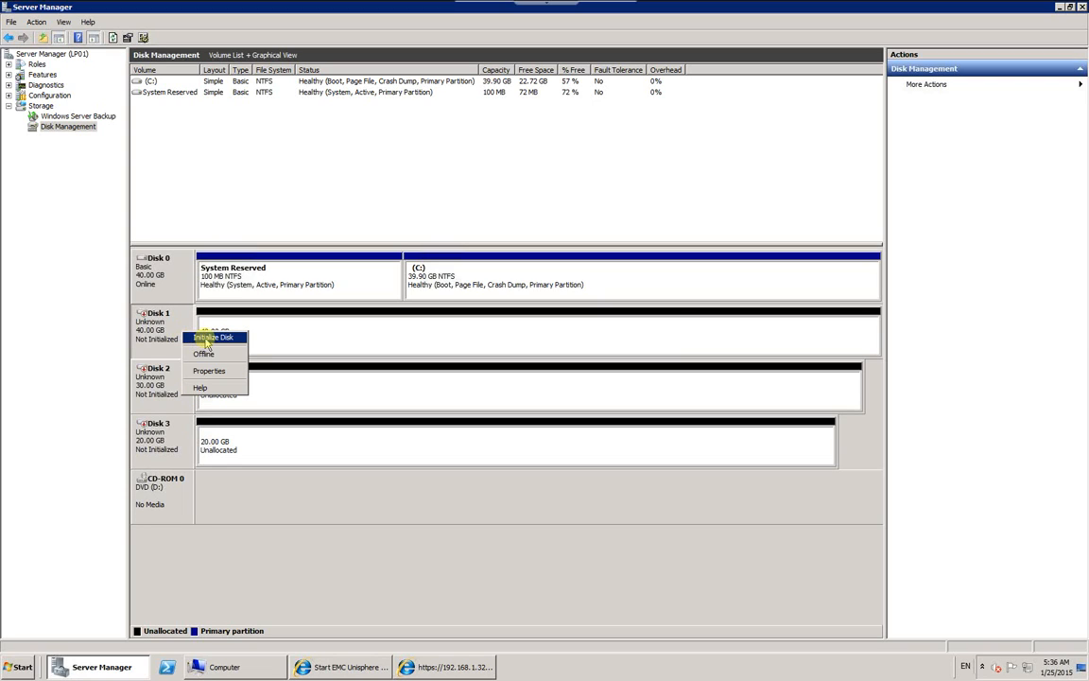
left_click(206, 339)
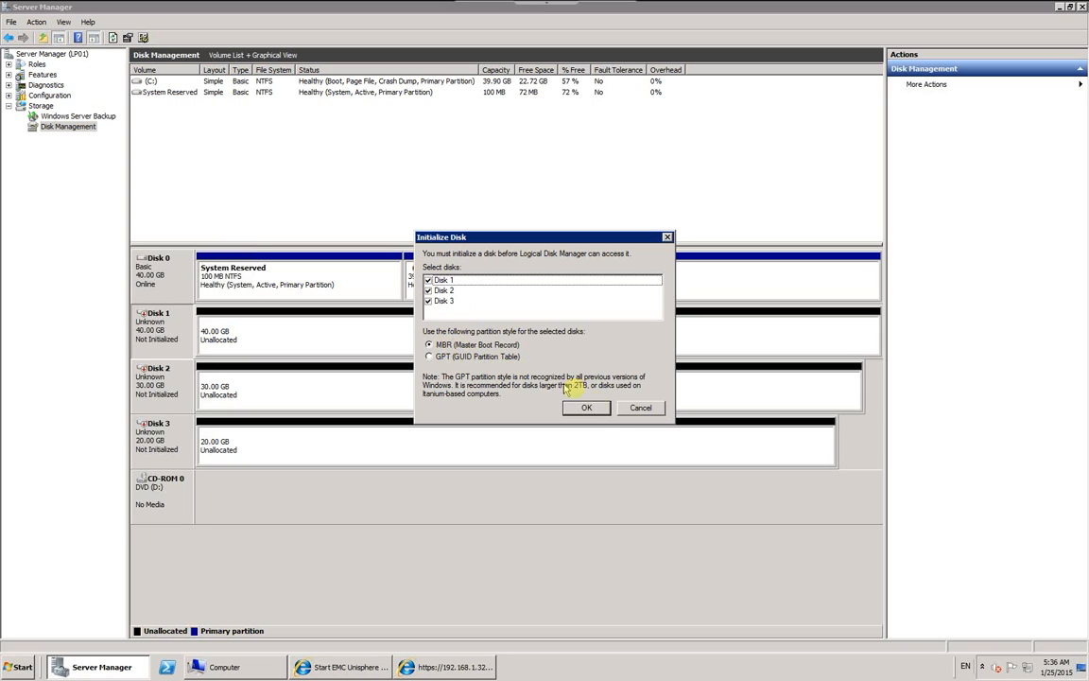
left_click(587, 408)
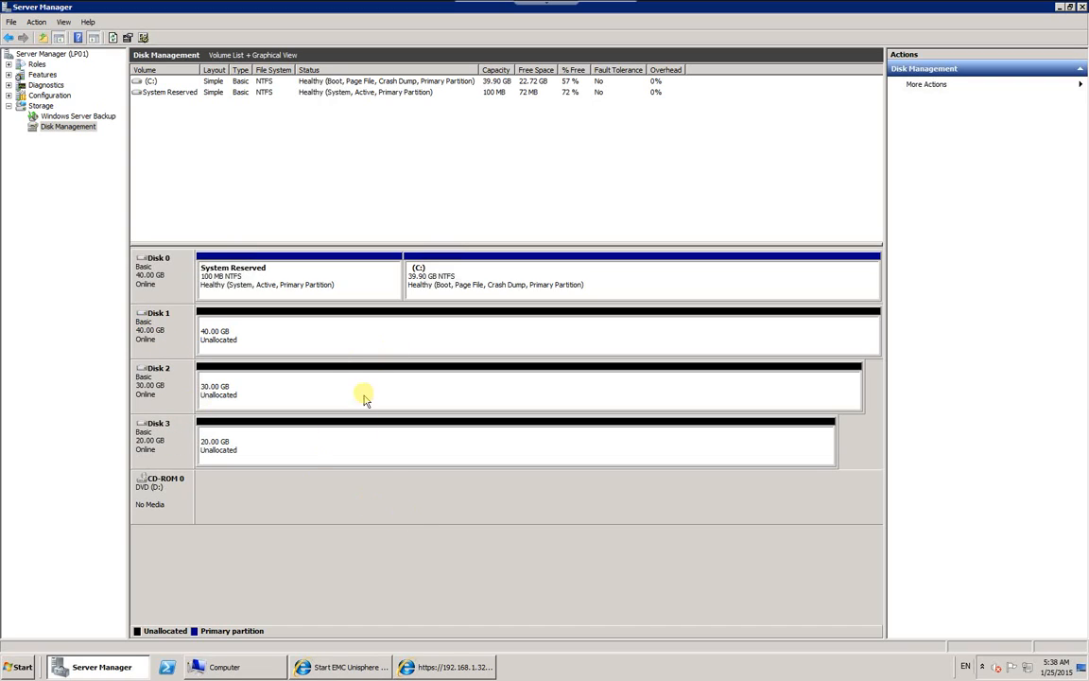
Step: Start a new simple volume on Disk 1 using the full 40957 MB and drive letter E
left_click(398, 341)
right_click(397, 340)
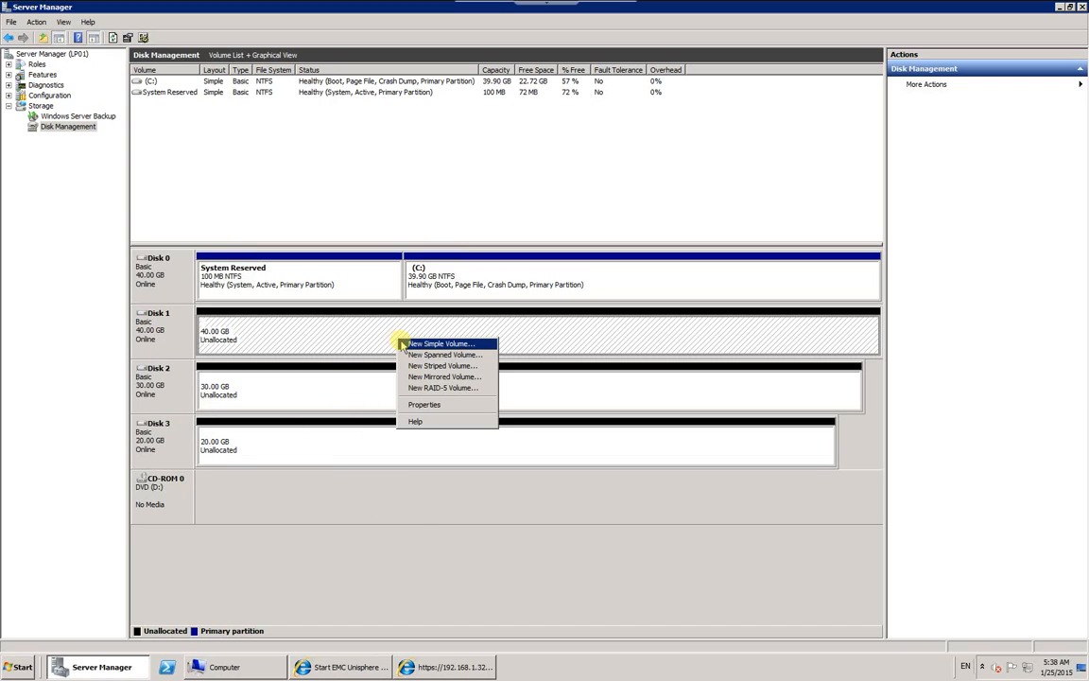
left_click(431, 344)
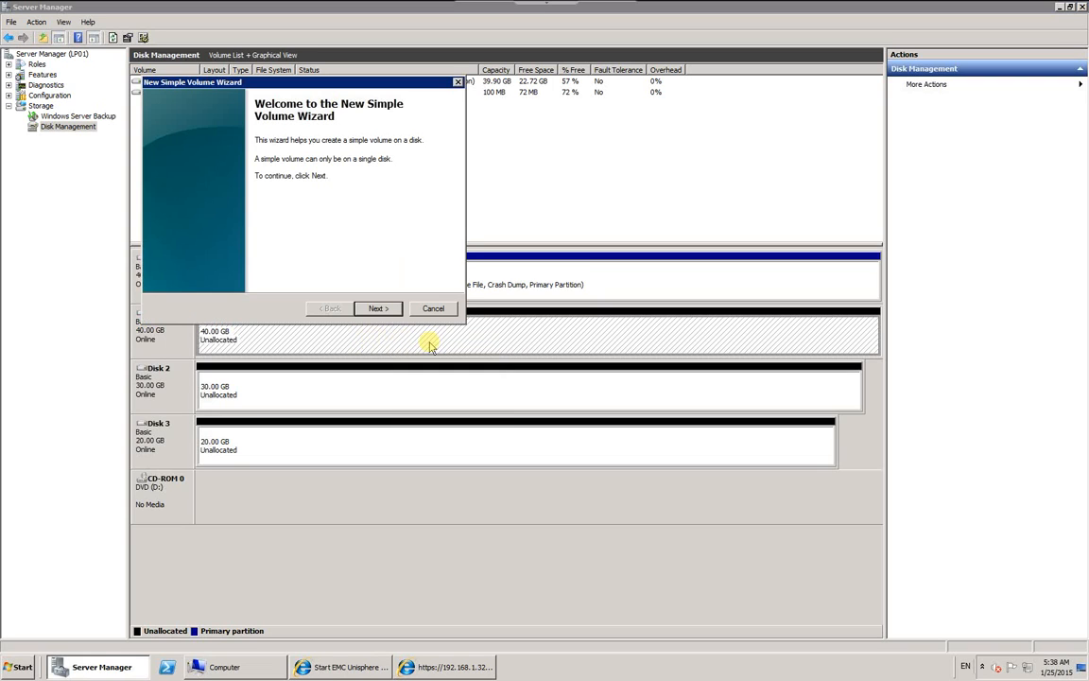
left_click(375, 308)
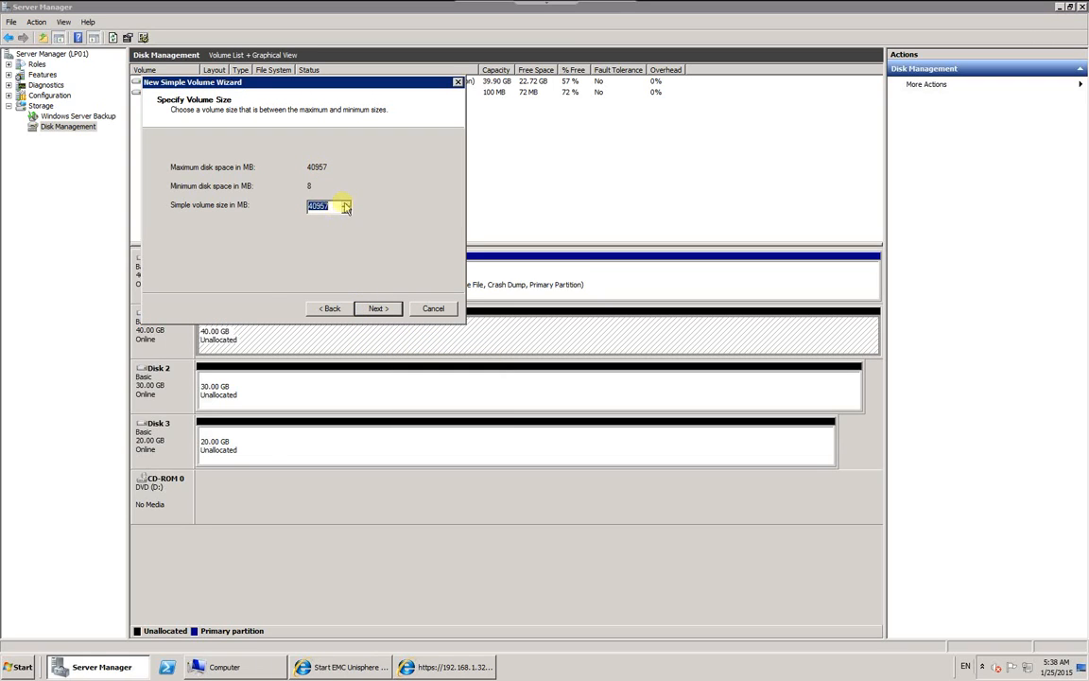
left_click(376, 309)
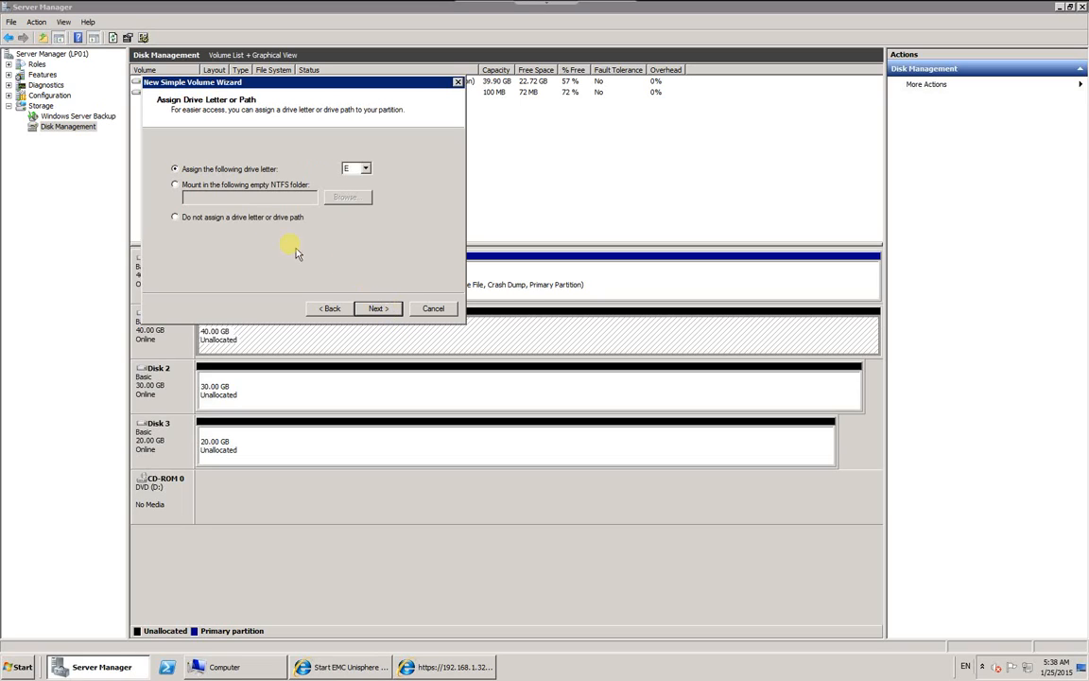
left_click(378, 310)
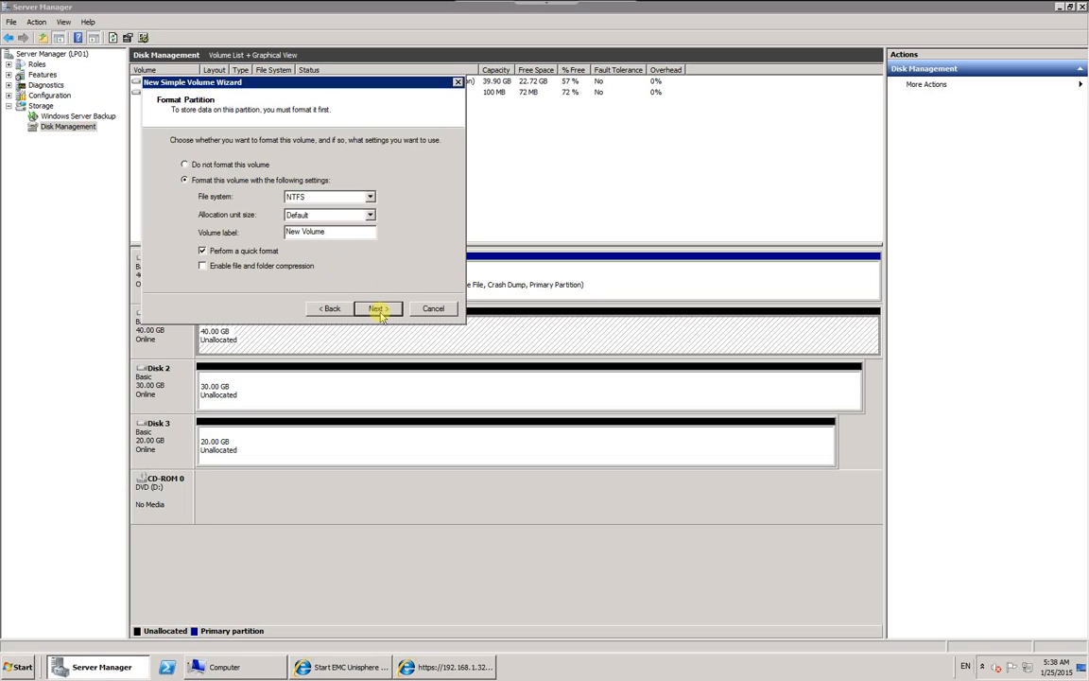
Step: Quick-format the Disk 1 volume as NTFS with the label Thick and finish creating it
left_click(300, 198)
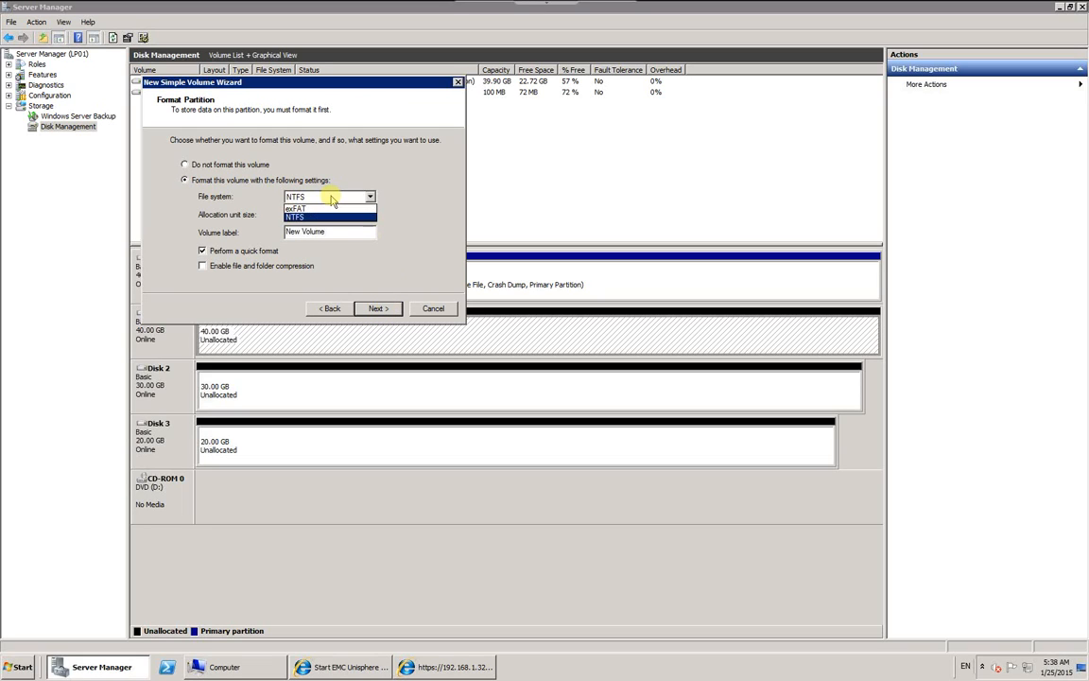
left_click(317, 206)
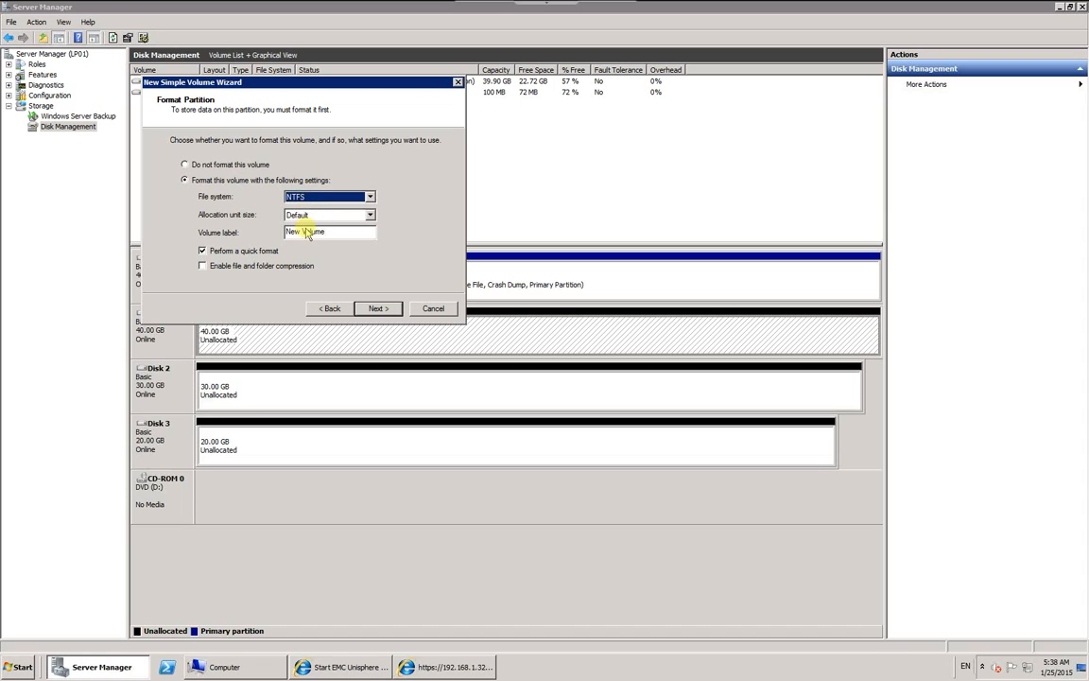
left_click_drag(332, 233, 260, 232)
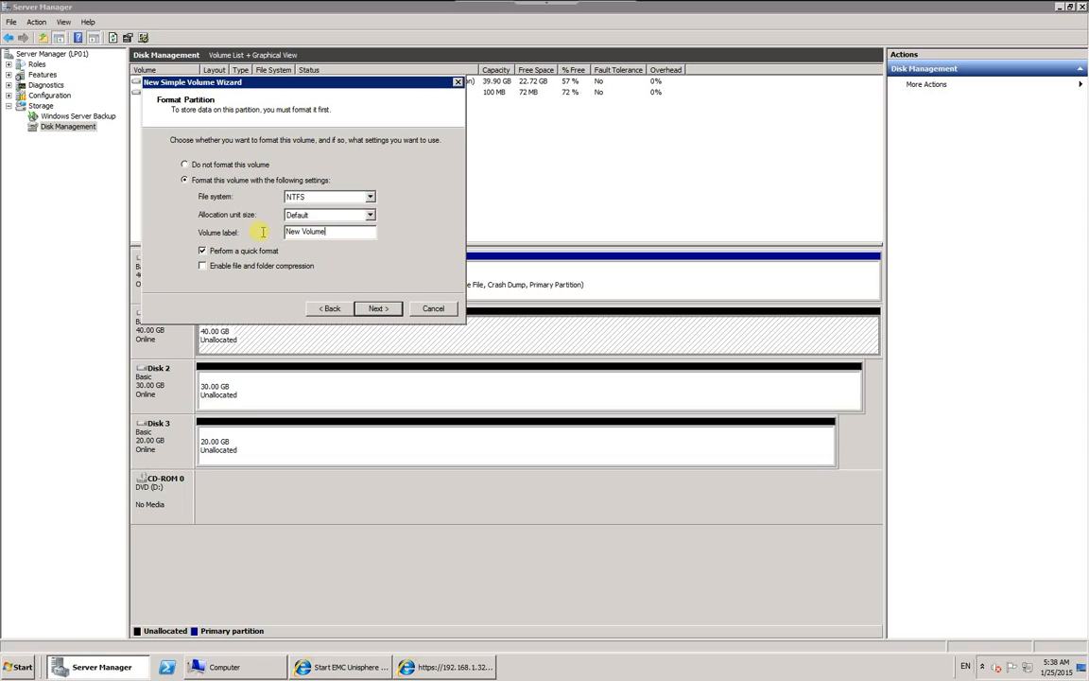
left_click_drag(388, 82, 616, 73)
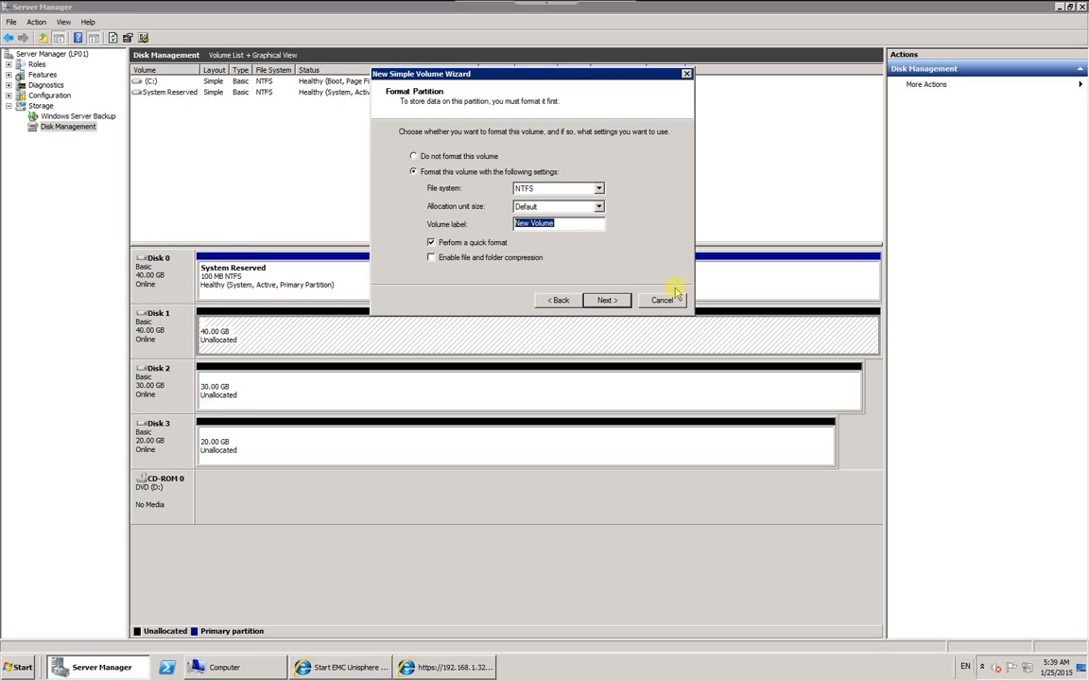
type("Thick")
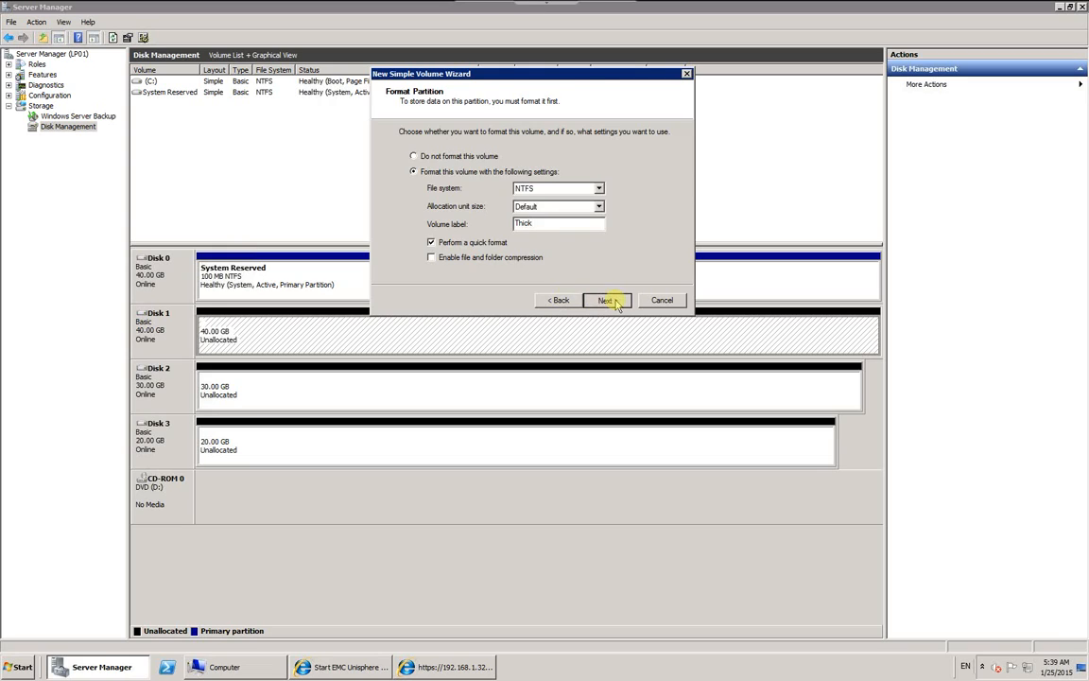
left_click(611, 301)
left_click(608, 301)
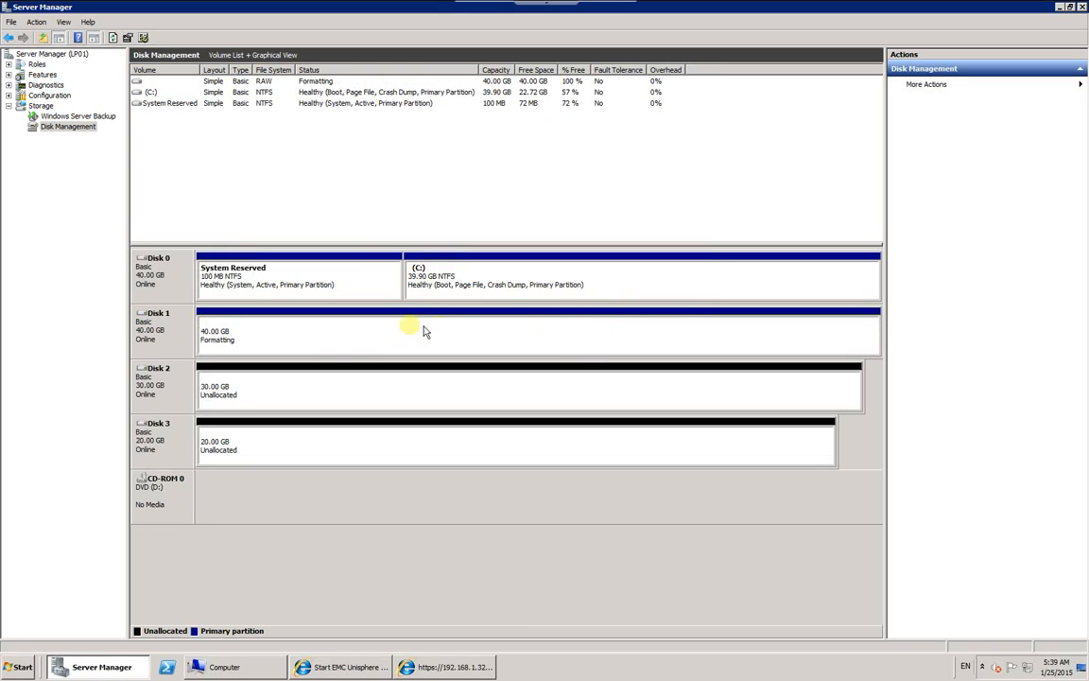
Step: Start a new simple volume on Disk 2 using the full 30717 MB and assign drive letter F
left_click(352, 400)
right_click(351, 400)
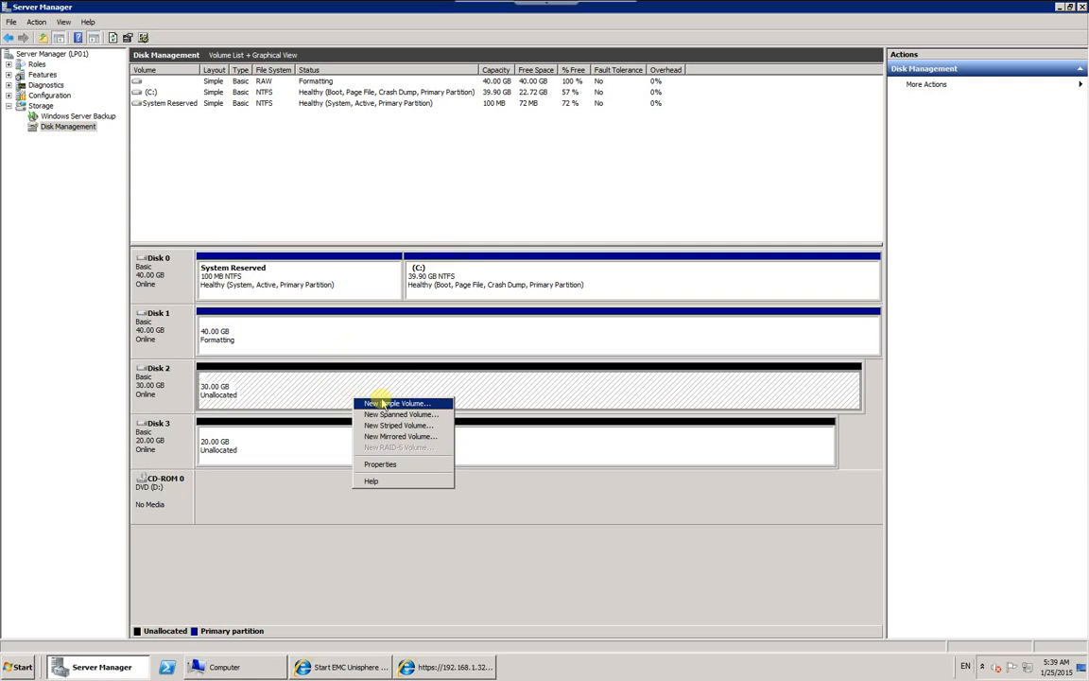
left_click(384, 403)
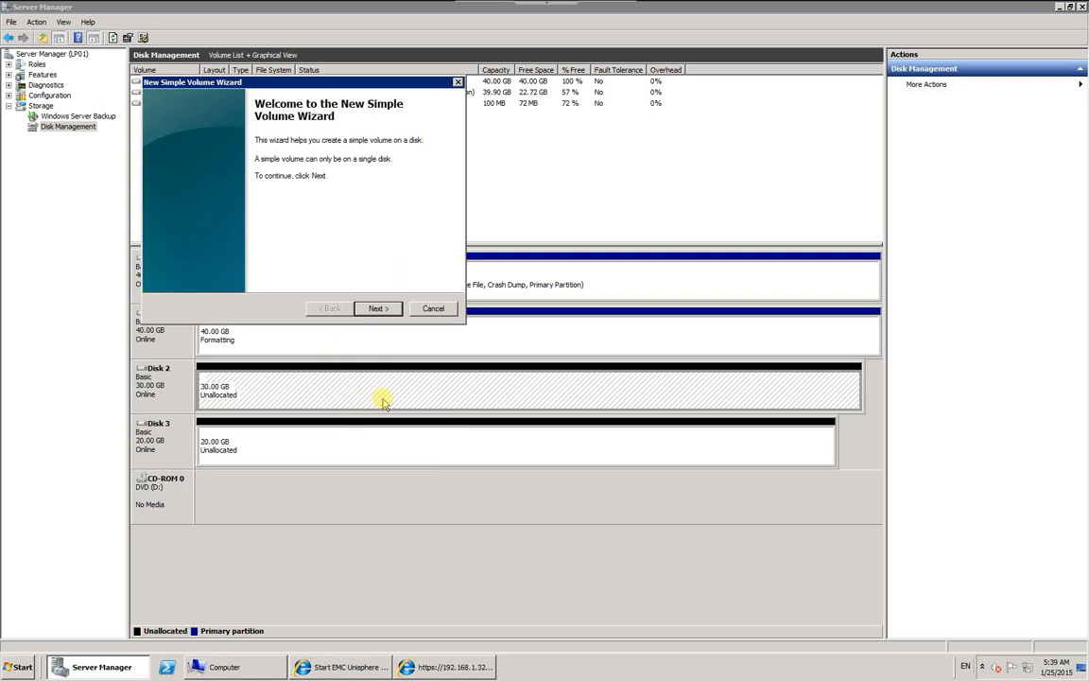
left_click(378, 309)
left_click(378, 309)
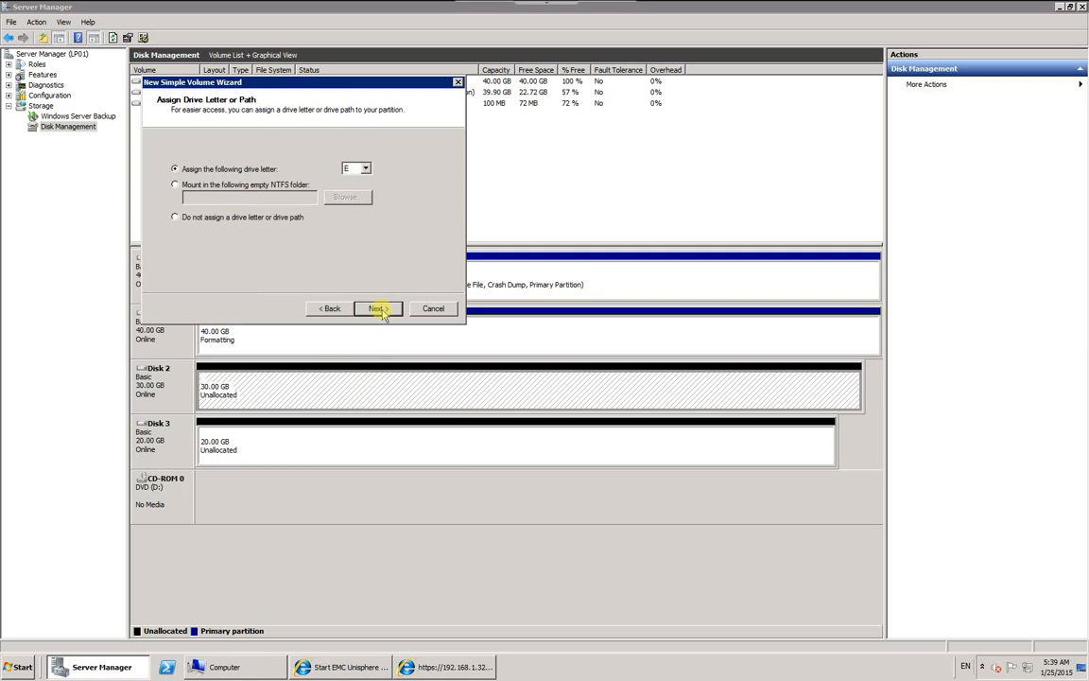
left_click_drag(308, 82, 510, 71)
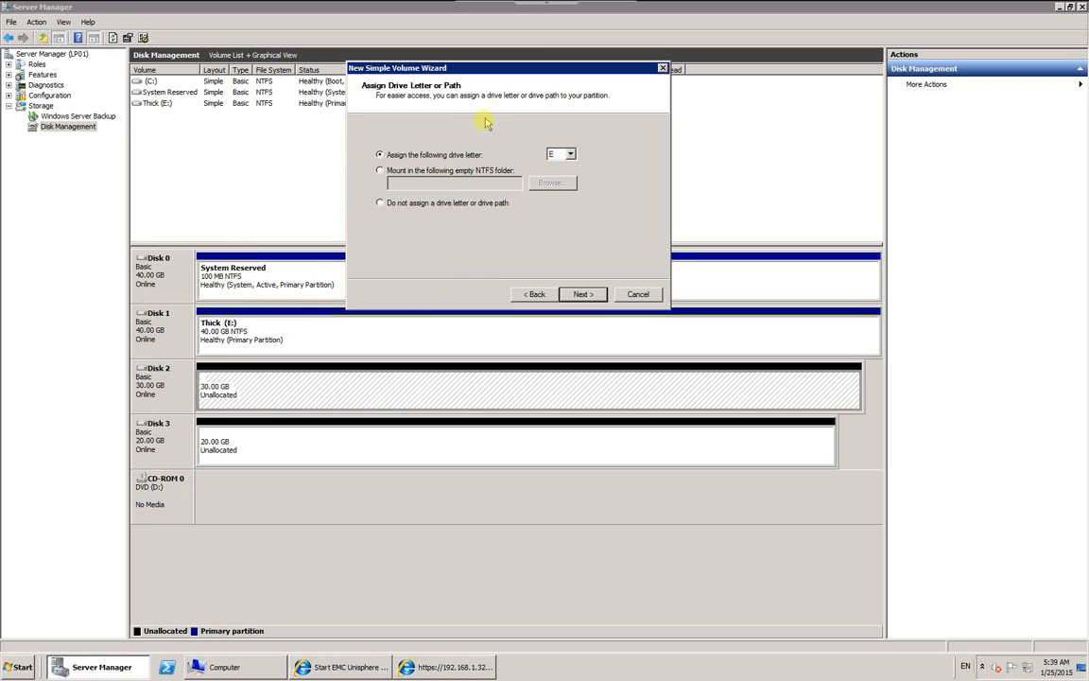
left_click(572, 155)
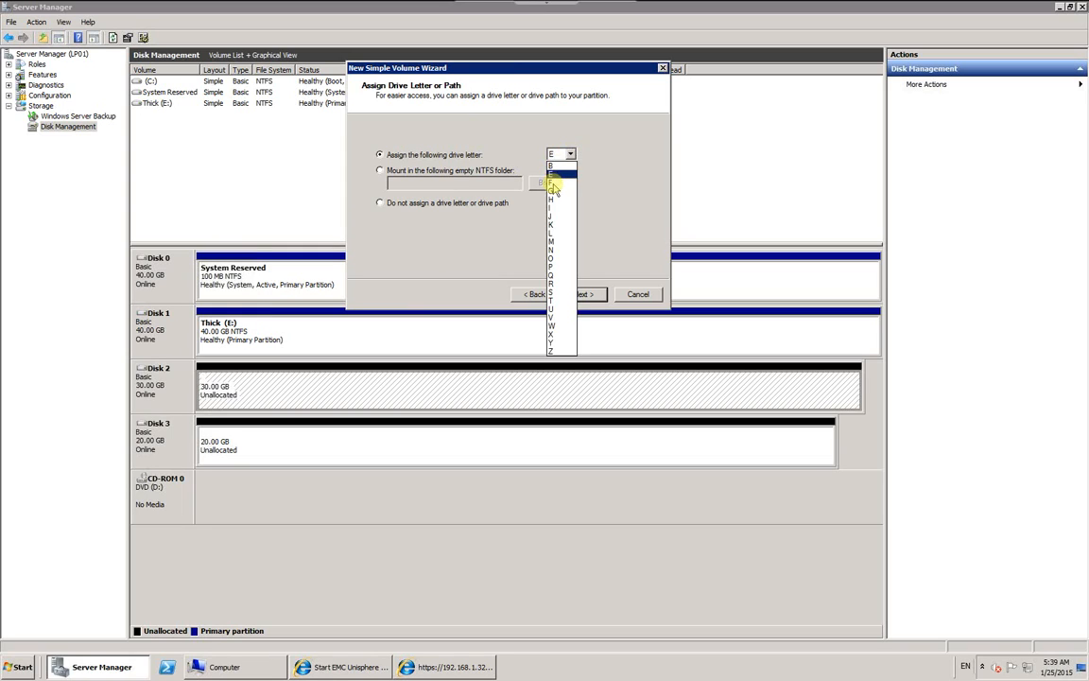
left_click(555, 183)
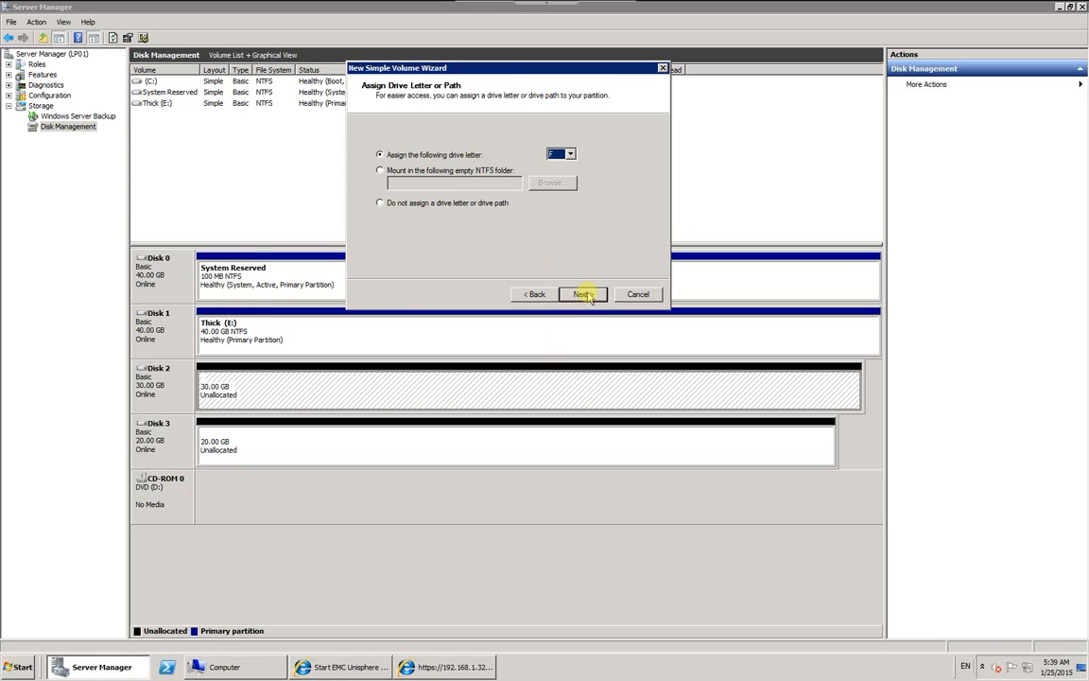
left_click(584, 294)
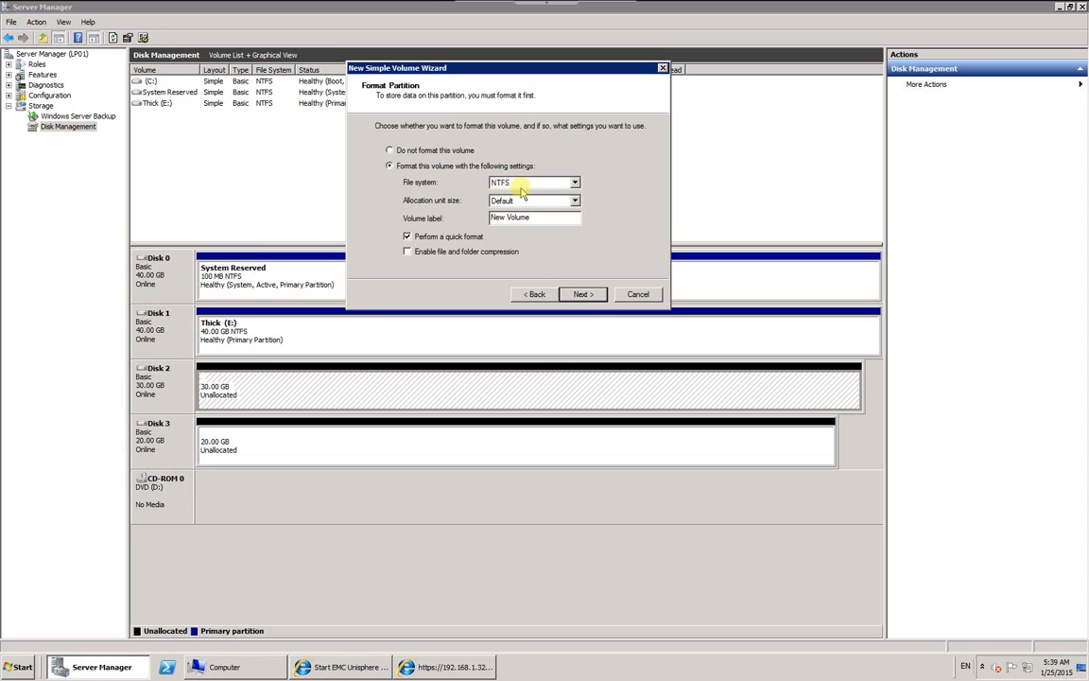
Step: Label the Disk 2 volume Thin and finish creating it with an NTFS quick format
left_click(545, 215)
left_click_drag(544, 220, 409, 224)
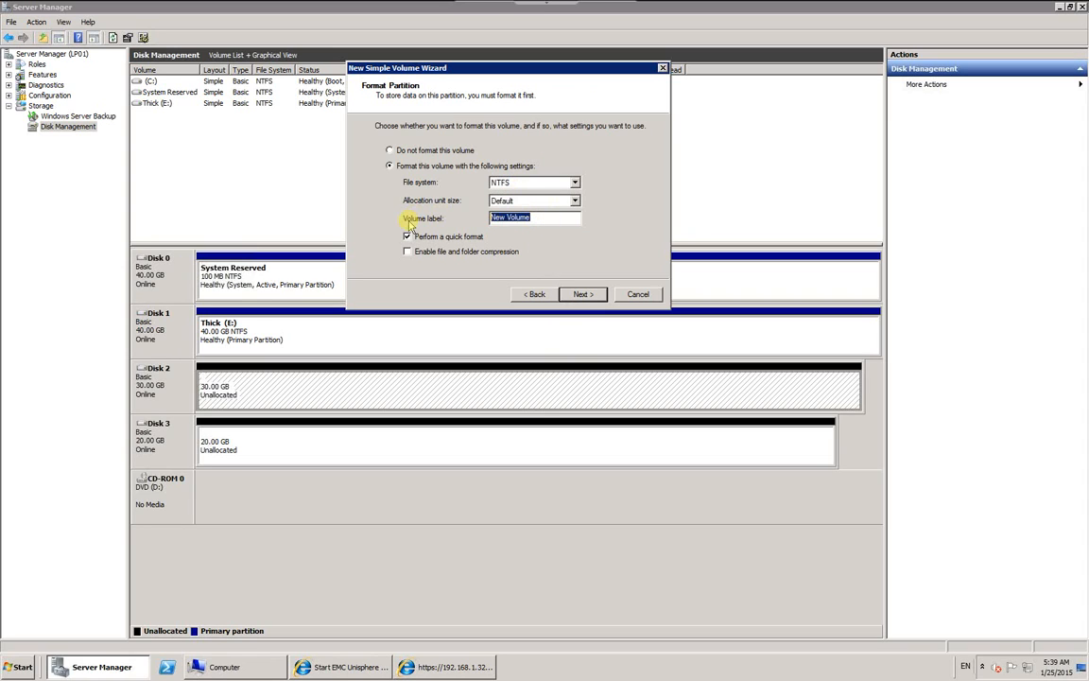
type("Thin")
left_click(580, 294)
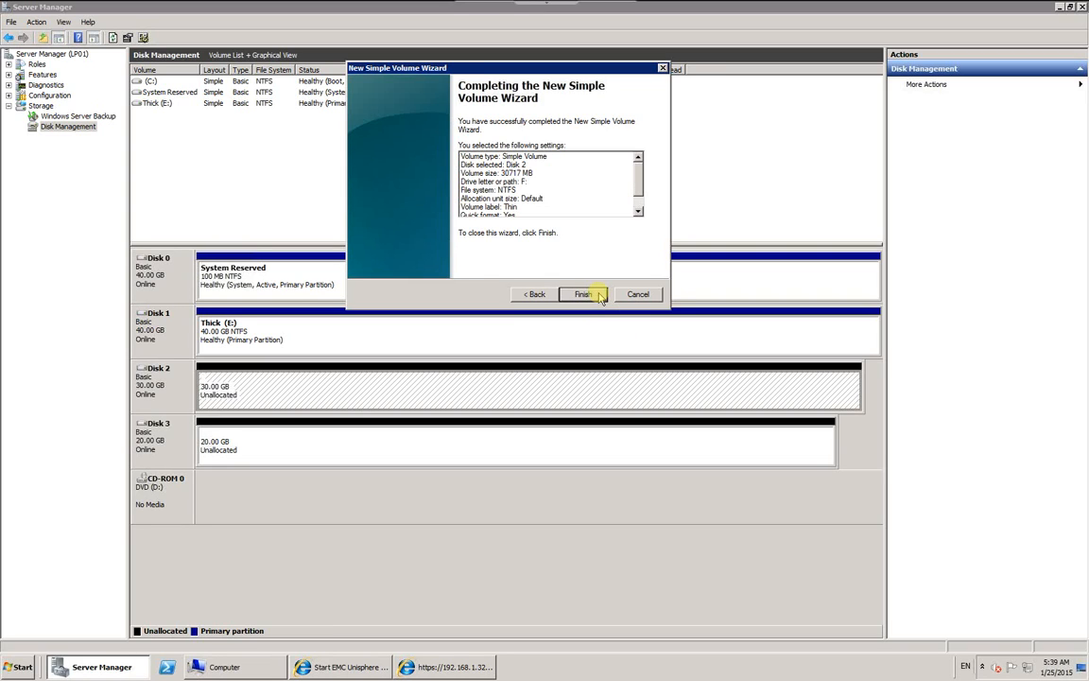
left_click(598, 295)
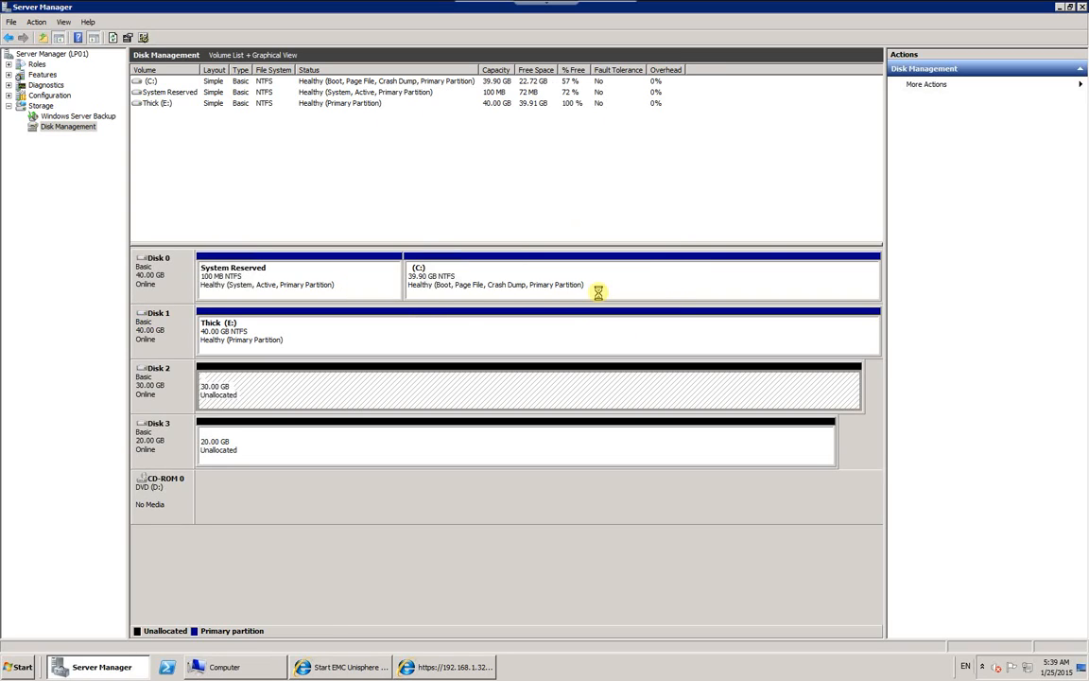
Step: Start a new simple volume on Disk 3 using the full 20477 MB and drive letter G
left_click(452, 446)
right_click(452, 446)
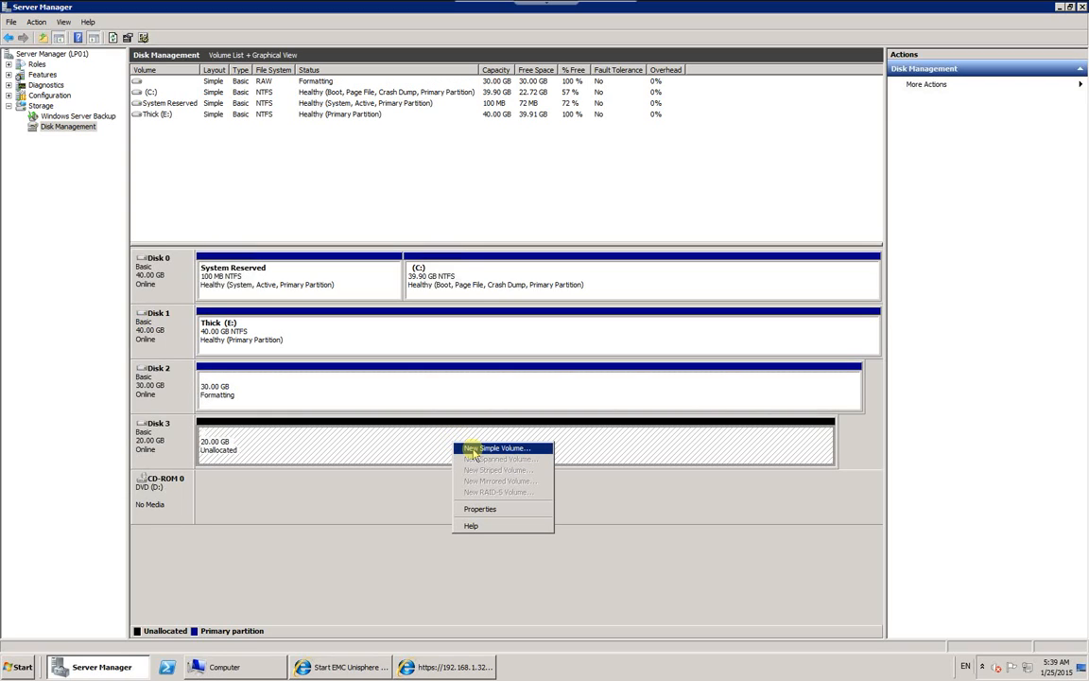
left_click(473, 450)
left_click(383, 309)
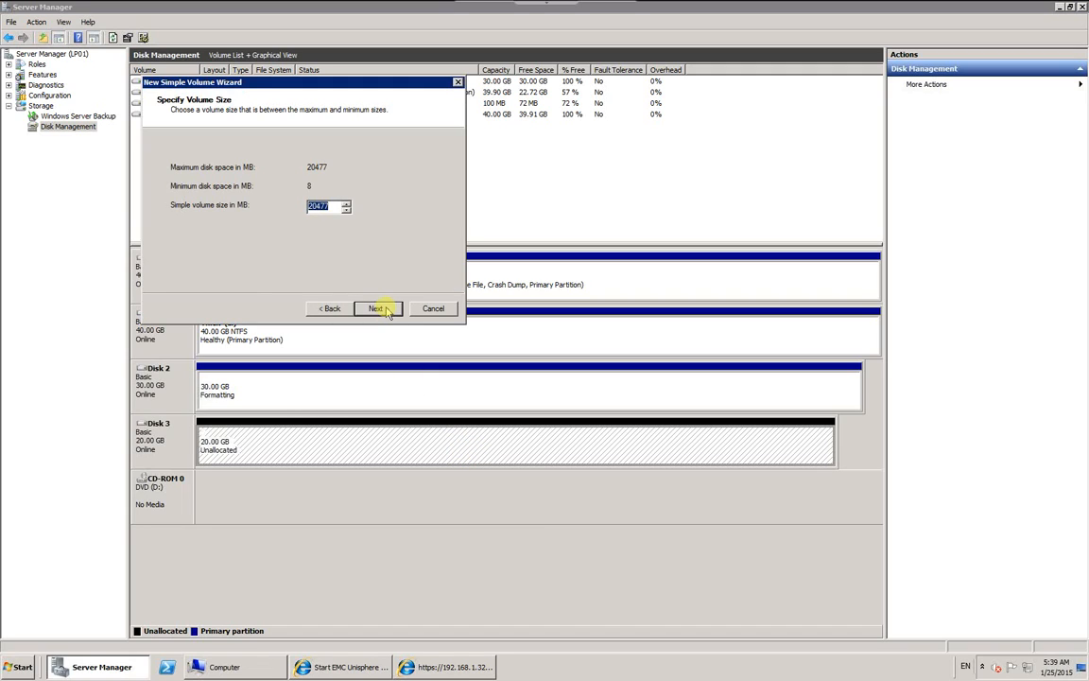
left_click(377, 309)
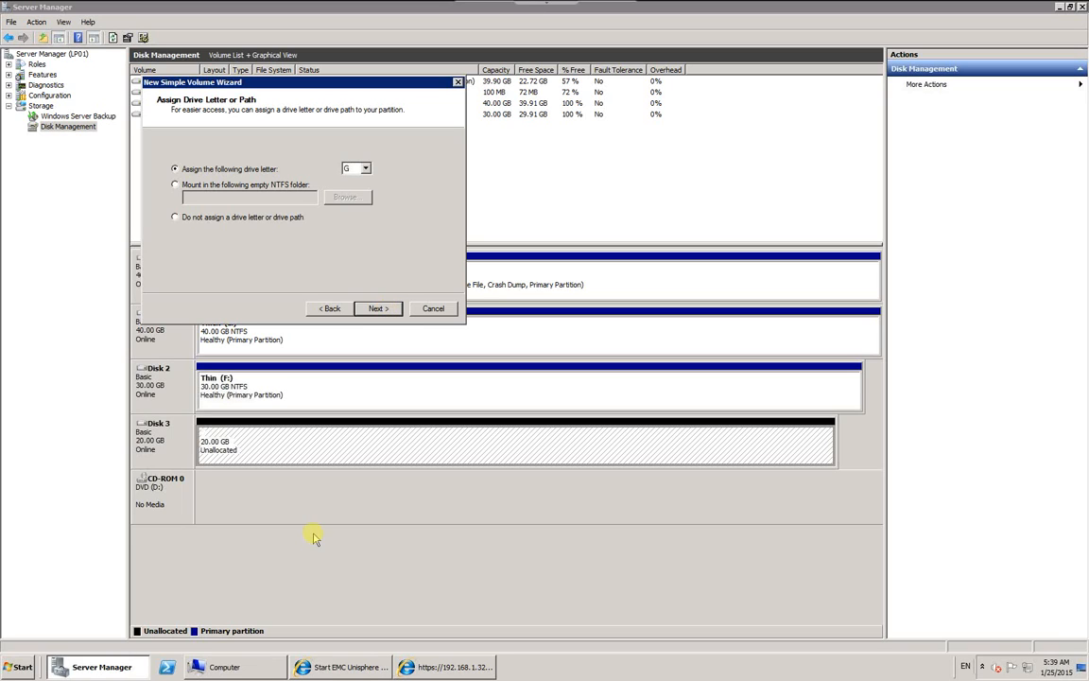
left_click(378, 308)
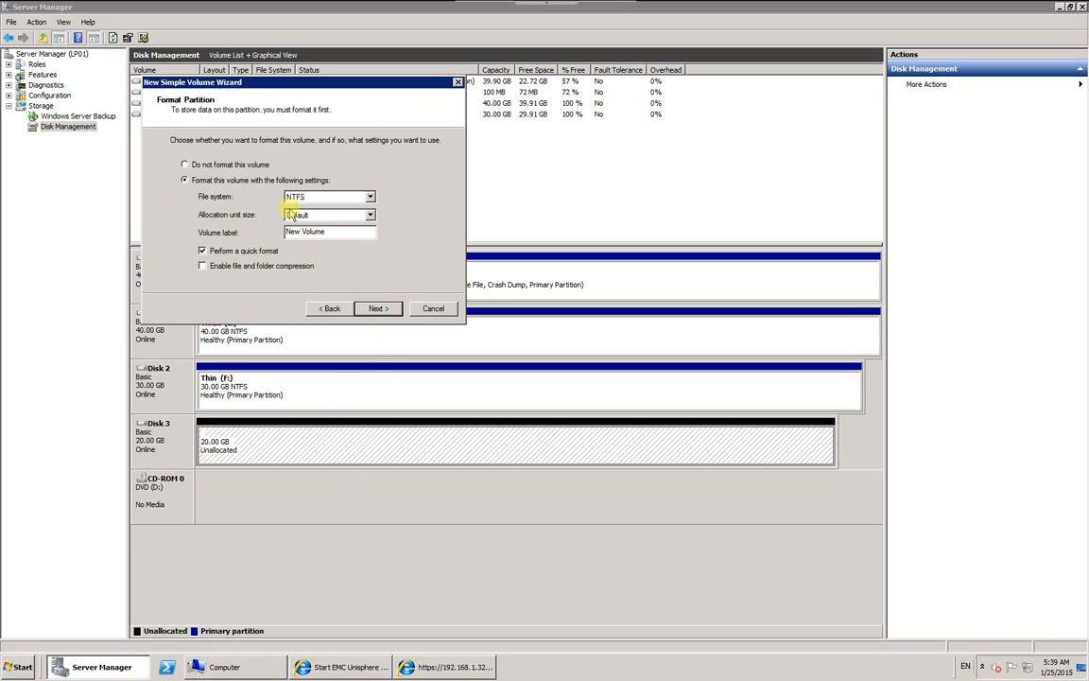
Step: Label the Disk 3 volume RG and finish creating it with an NTFS quick format
left_click_drag(365, 231, 283, 232)
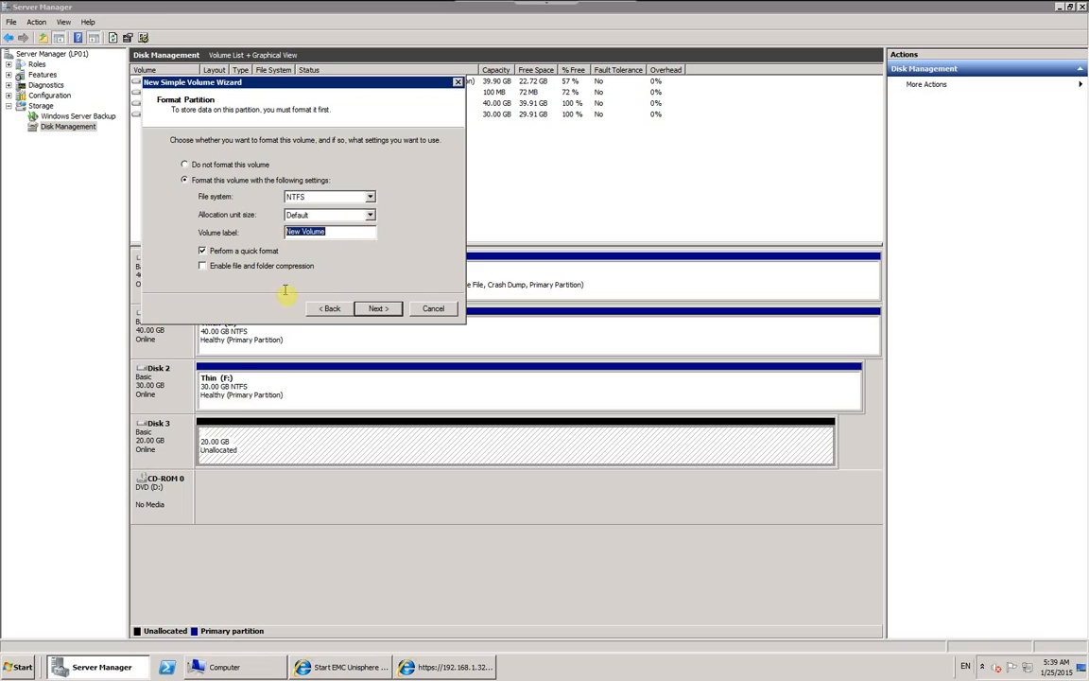
type("R")
left_click(388, 310)
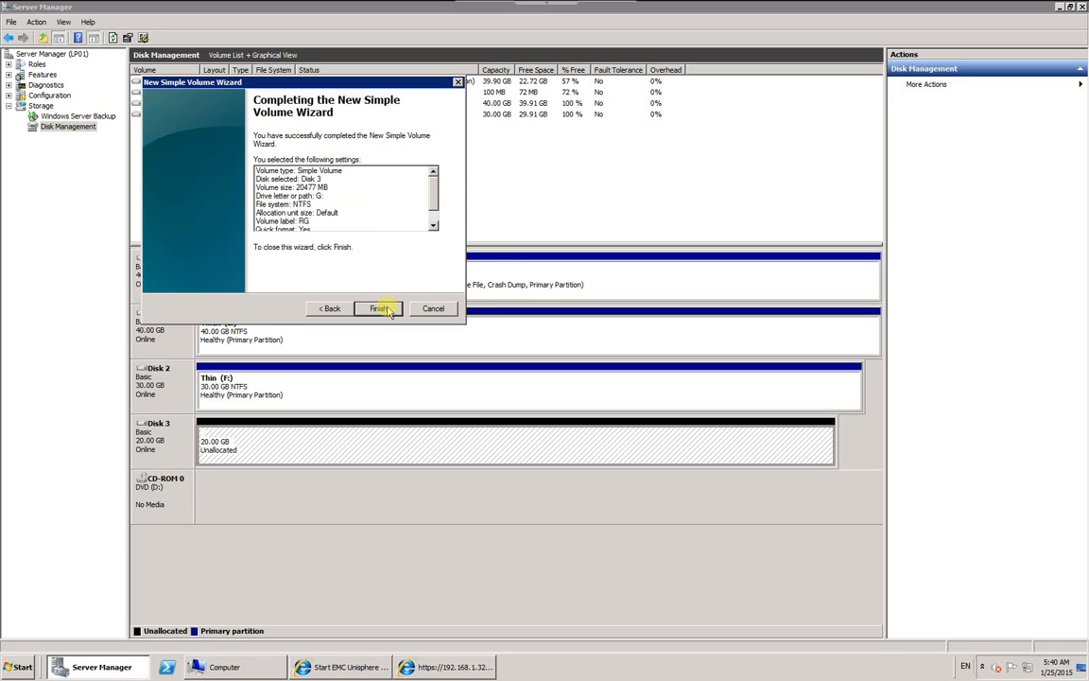
left_click(379, 309)
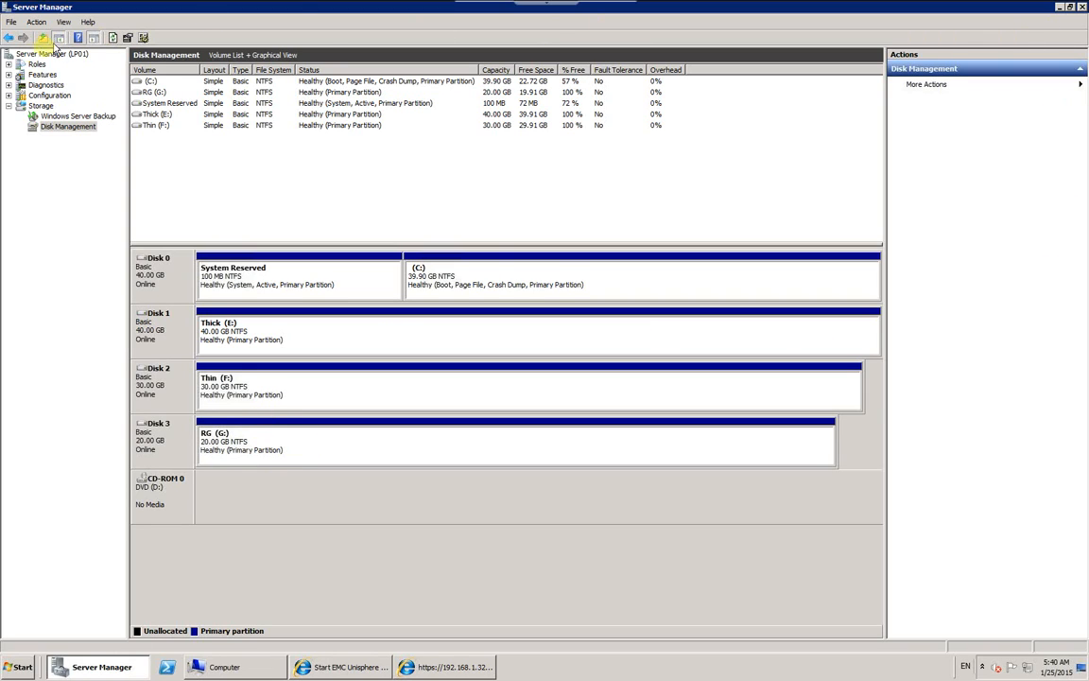
Step: Close Server Manager and minimize both browser windows, leaving the Computer window open on the desktop
left_click(1082, 7)
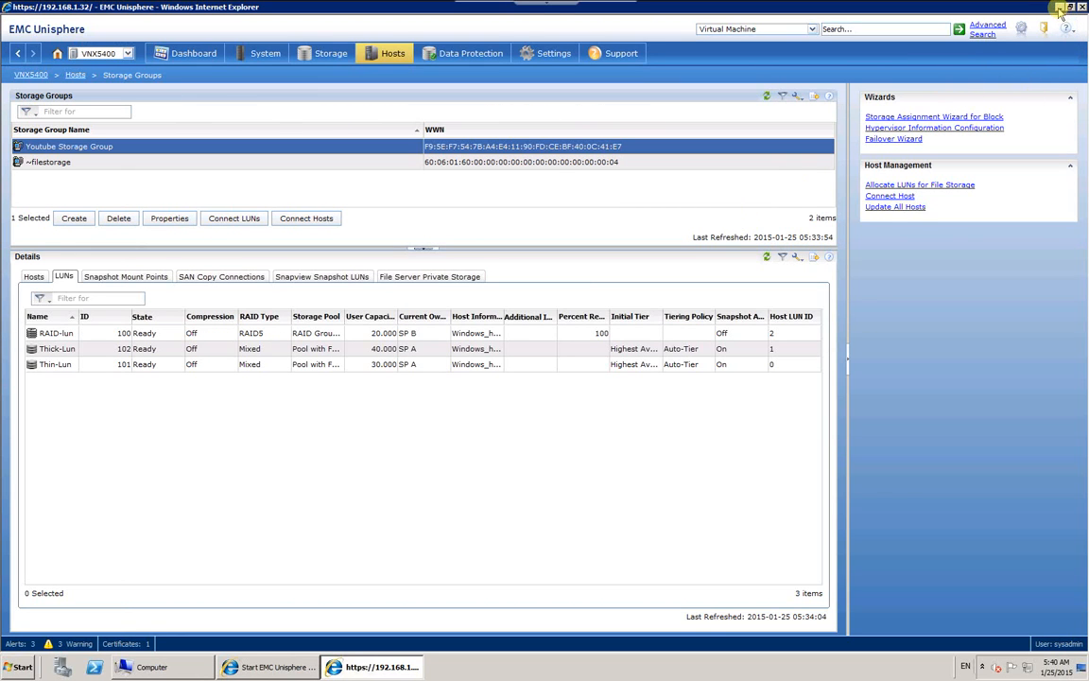
left_click(1061, 8)
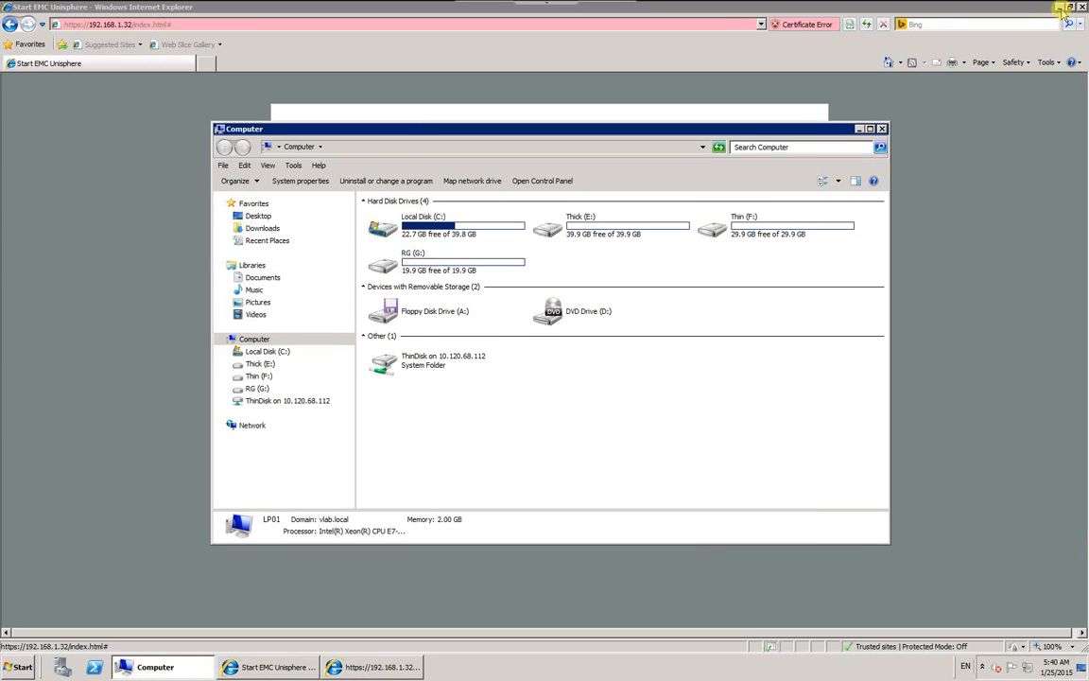
left_click(1061, 8)
left_click_drag(419, 133, 374, 117)
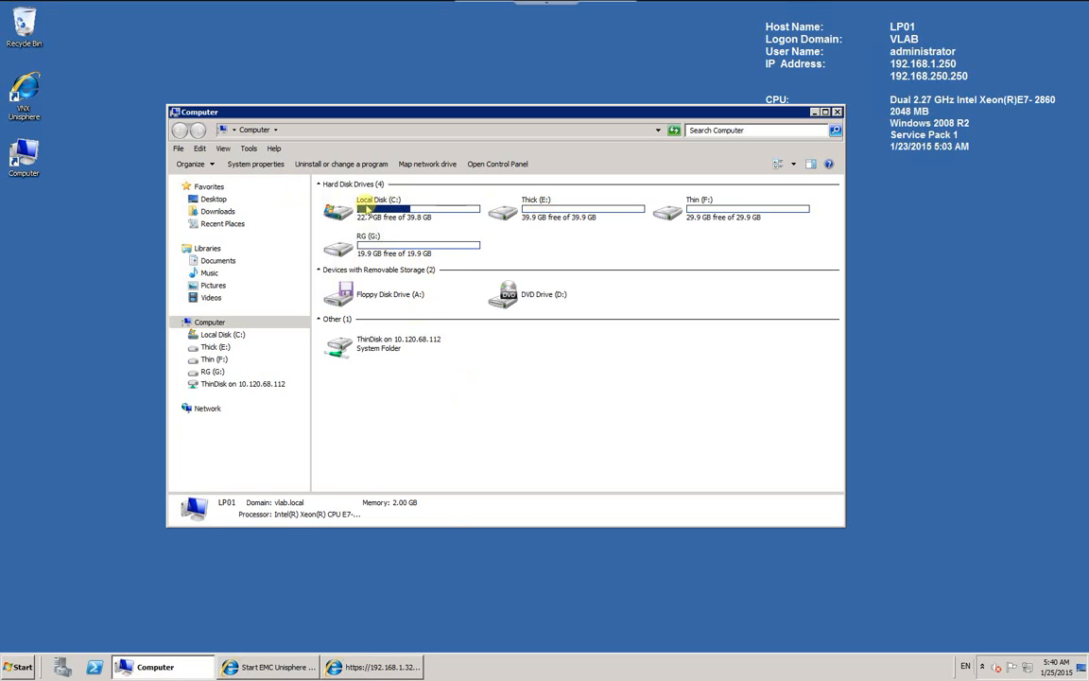
Step: Check the details of the Local Disk (C:), Thick (E:), Thin (F:) and RG (G:) drives in turn
left_click(416, 213)
left_click(573, 220)
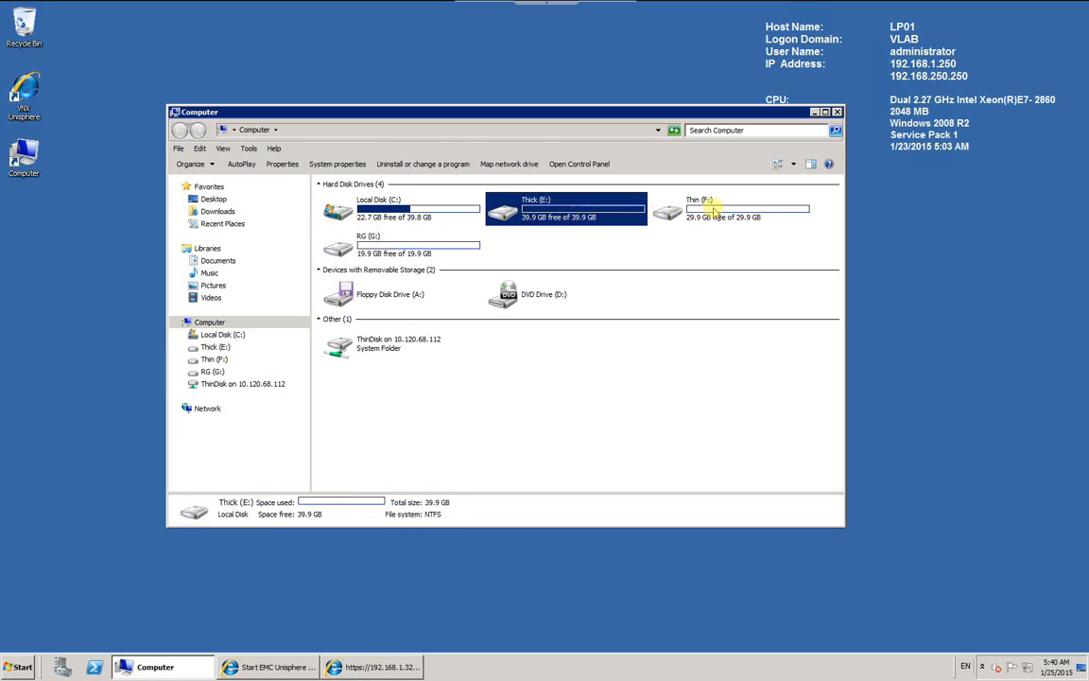
left_click(715, 212)
left_click(424, 255)
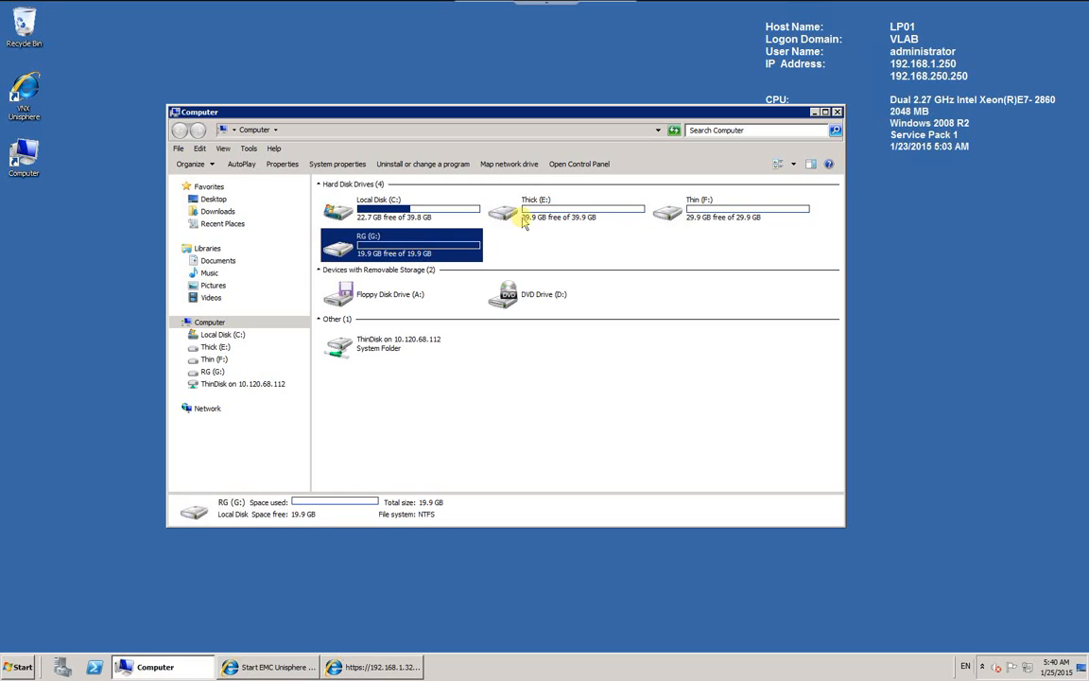
Step: Create a text document named test-file.txt on the Thick (E:) drive
double_click(508, 194)
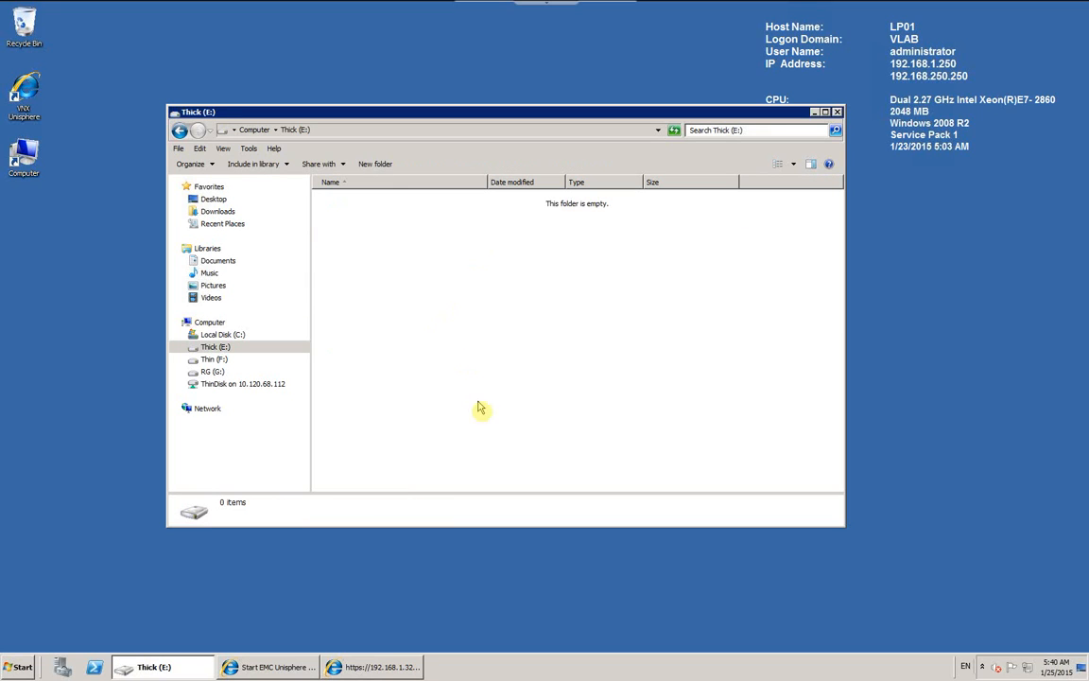
right_click(444, 332)
mouse_move(512, 450)
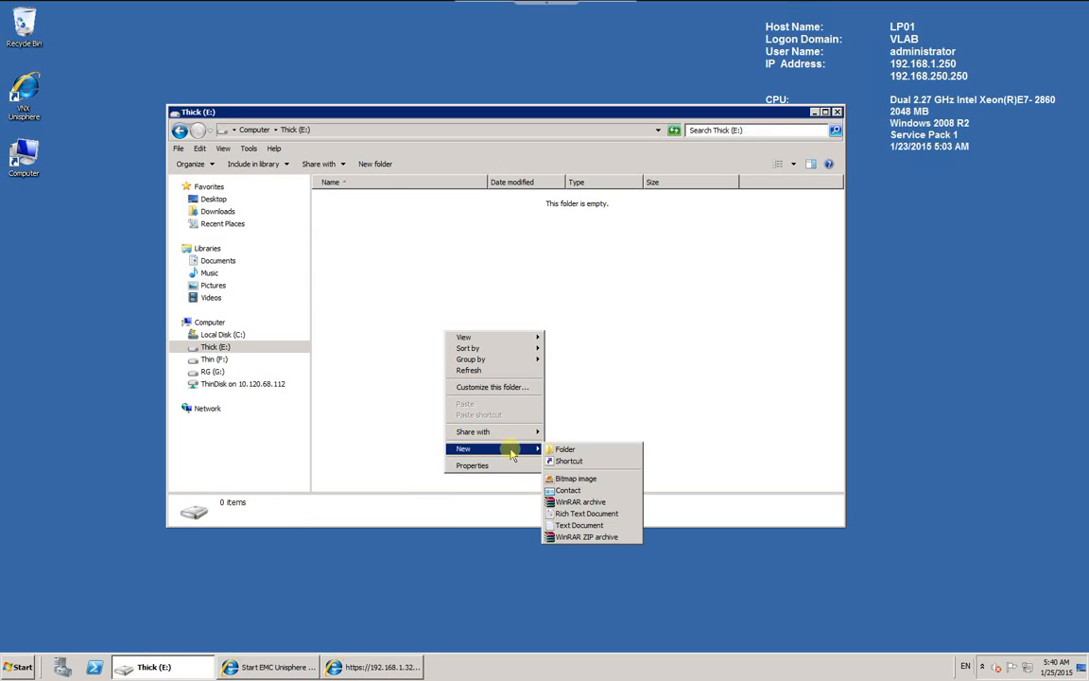
left_click(579, 525)
type("test-file.txt")
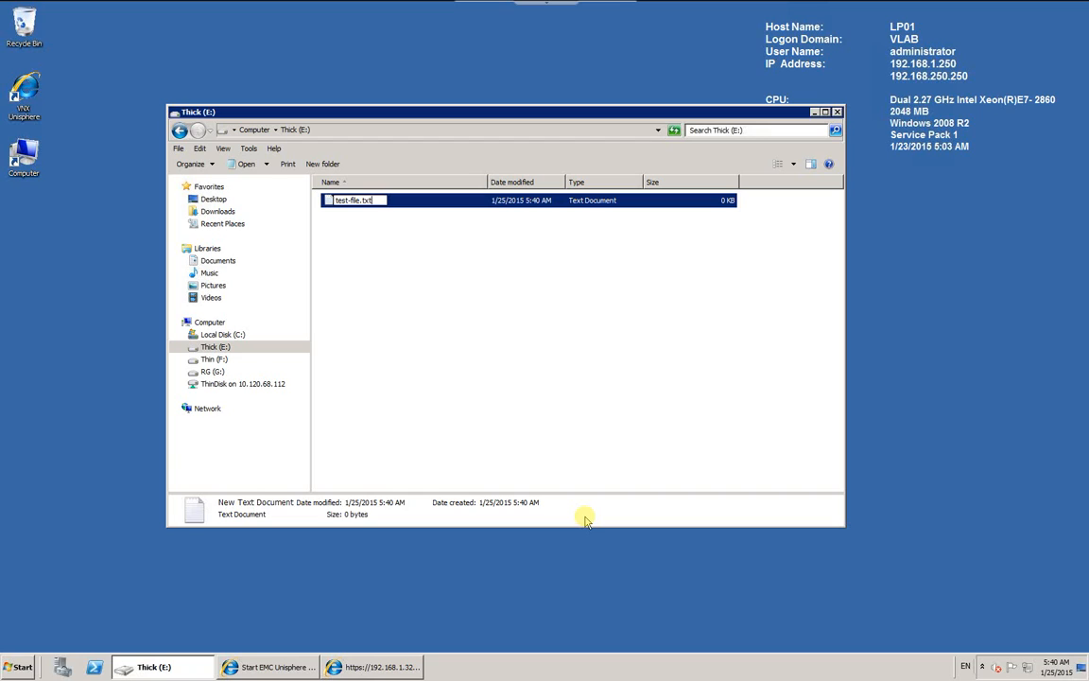
key("Return")
Step: Open test-file.txt, enter "this is the test files" as its content, and close it with the changes saved
key("Return")
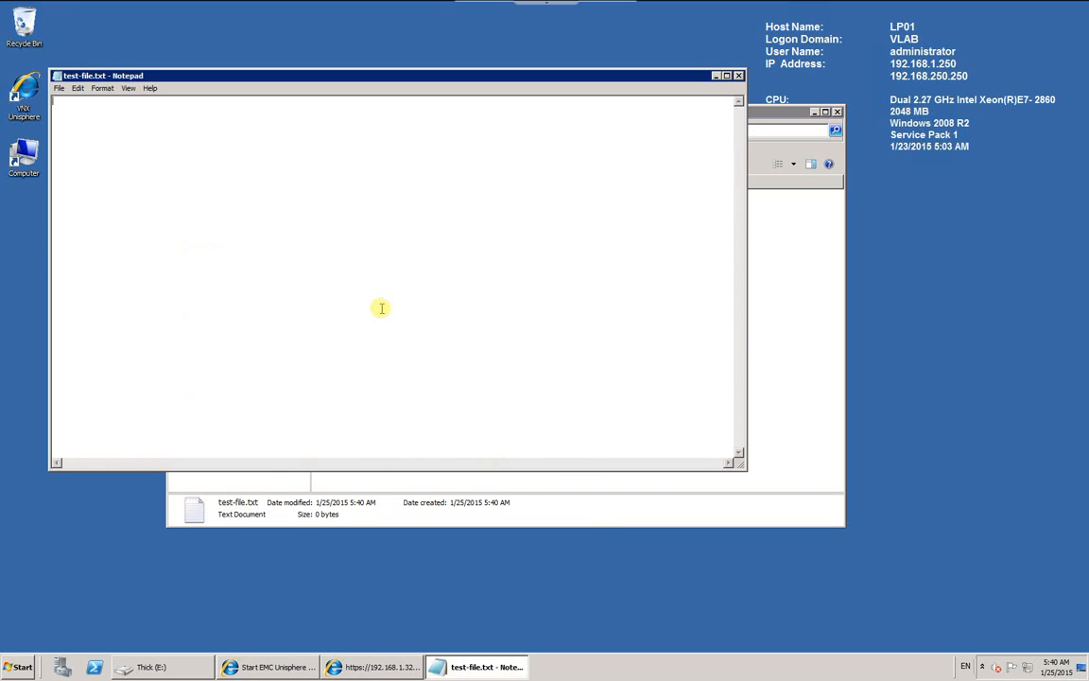
type("this is the test files")
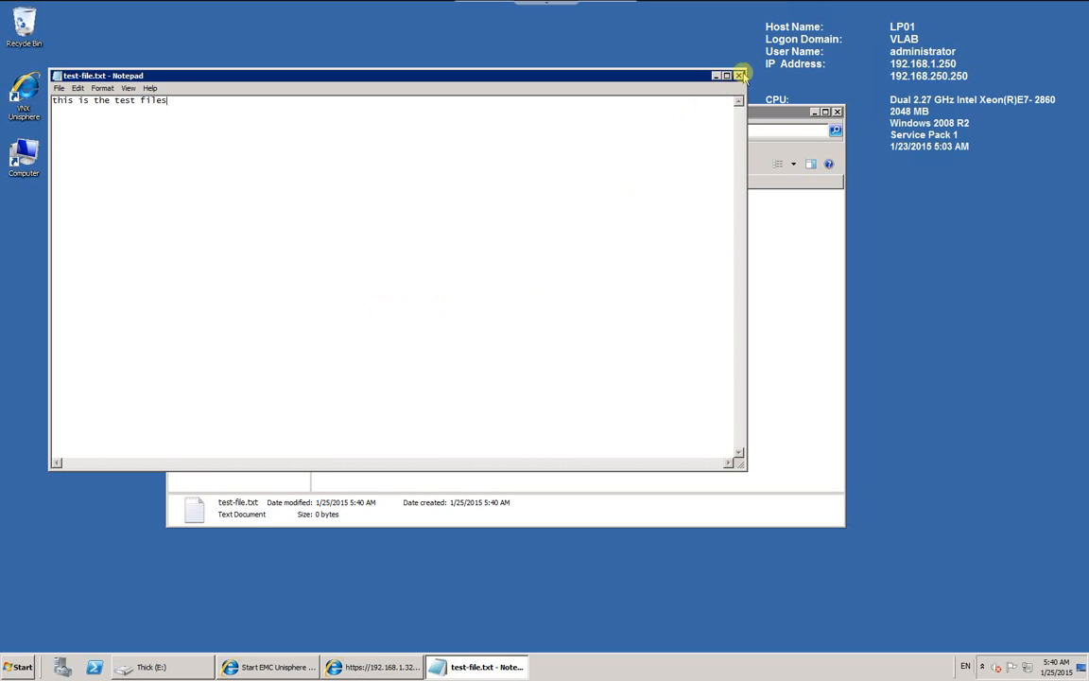
left_click(739, 76)
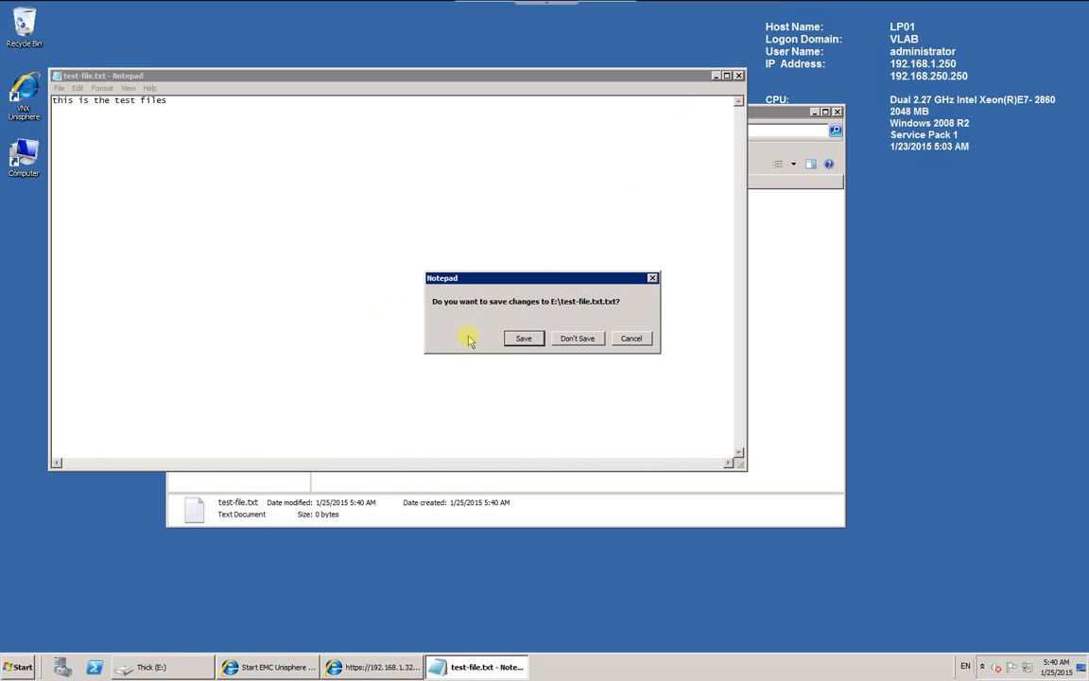
left_click(524, 340)
left_click_drag(479, 331, 354, 210)
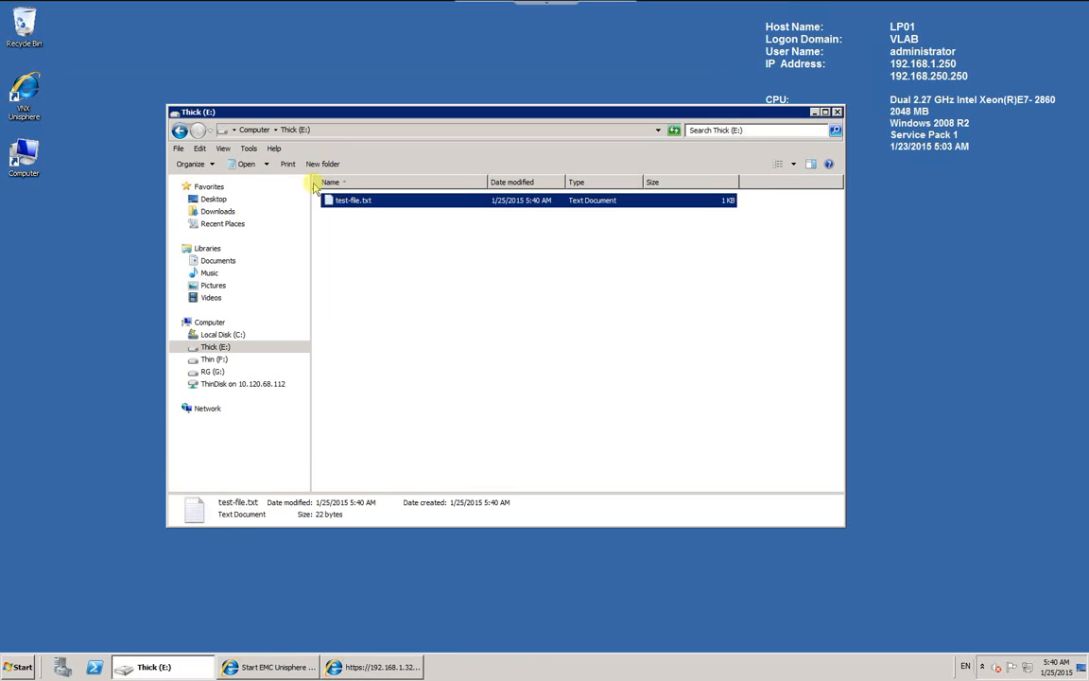
left_click(253, 129)
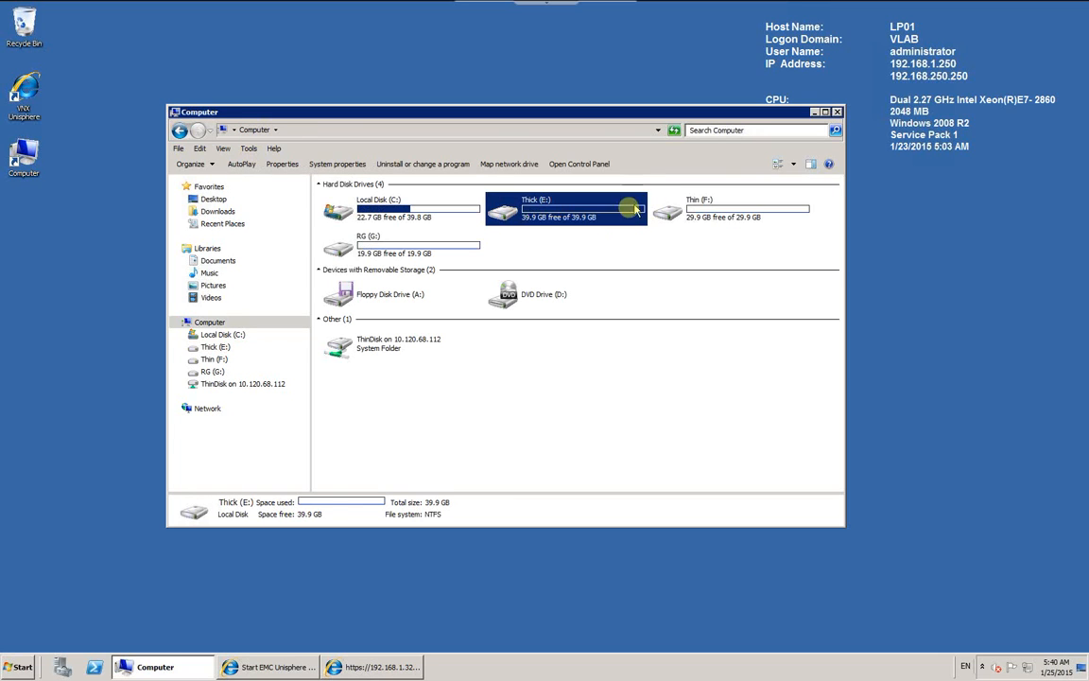
double_click(706, 210)
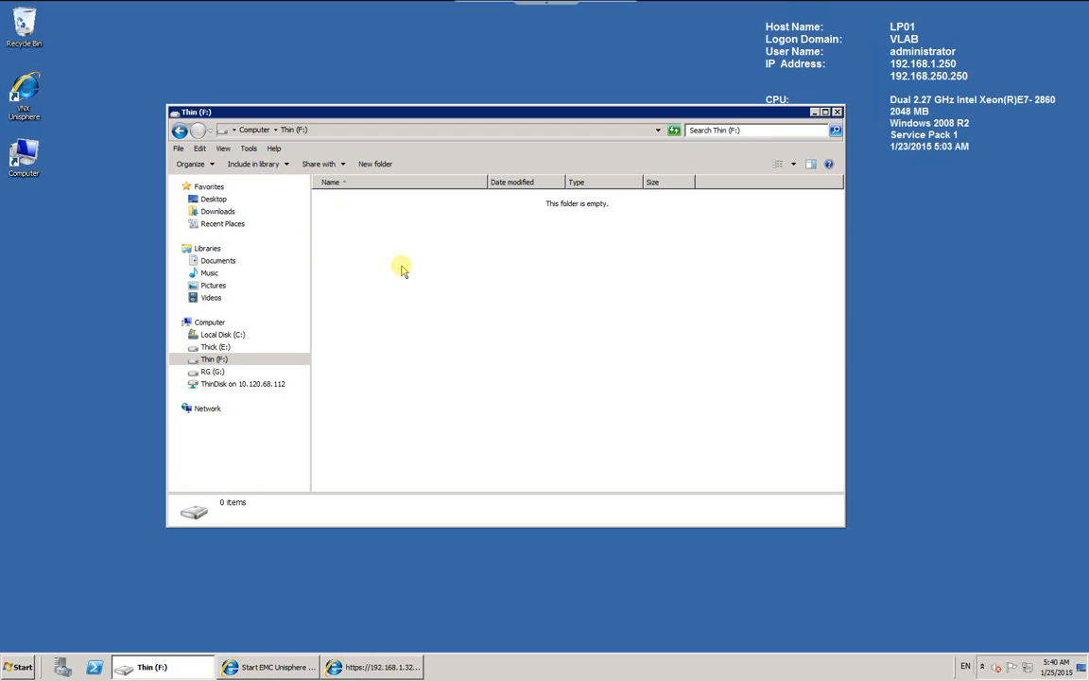
right_click(394, 235)
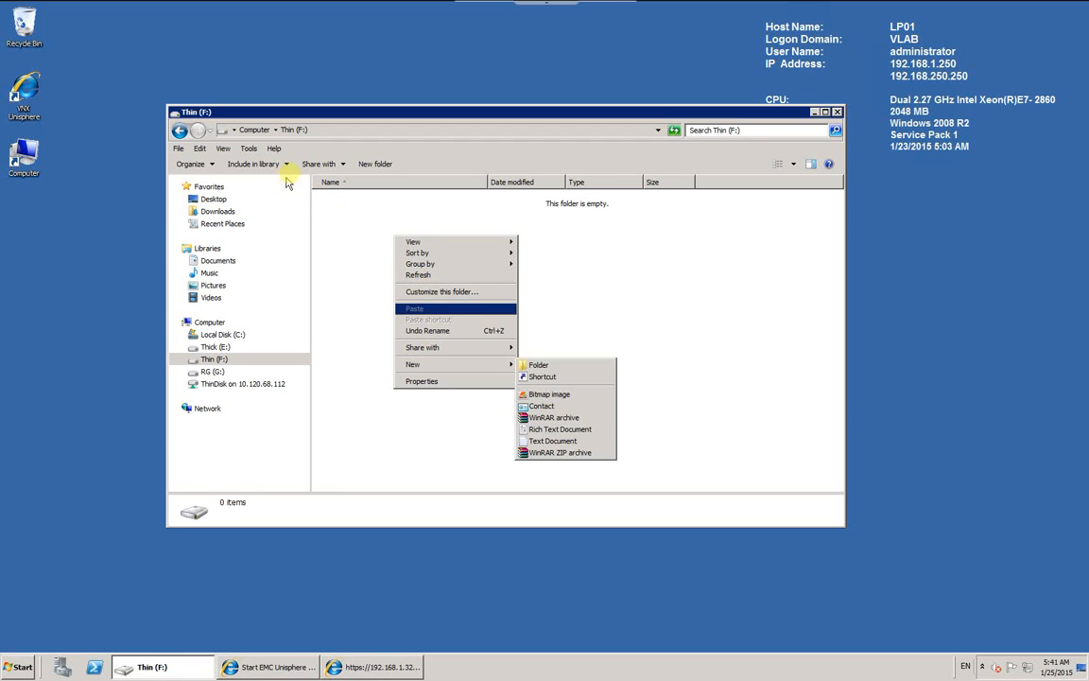
left_click(251, 129)
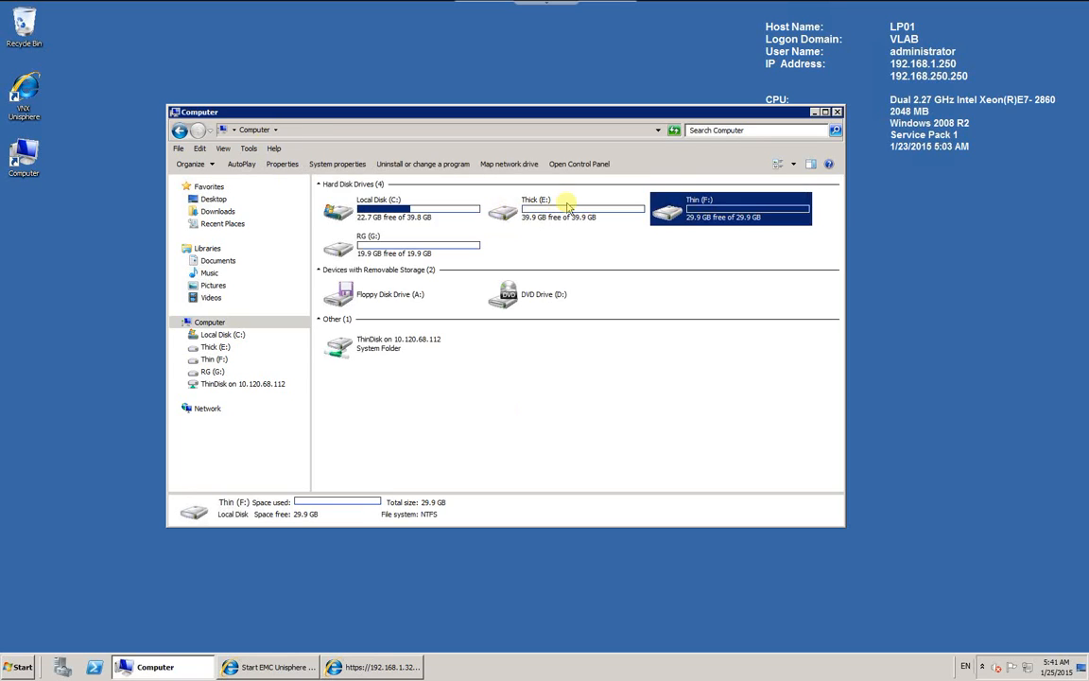
Step: Copy test-file.txt from the Thick (E:) drive to the Thin (F:) drive
double_click(568, 206)
left_click(354, 199)
right_click(355, 199)
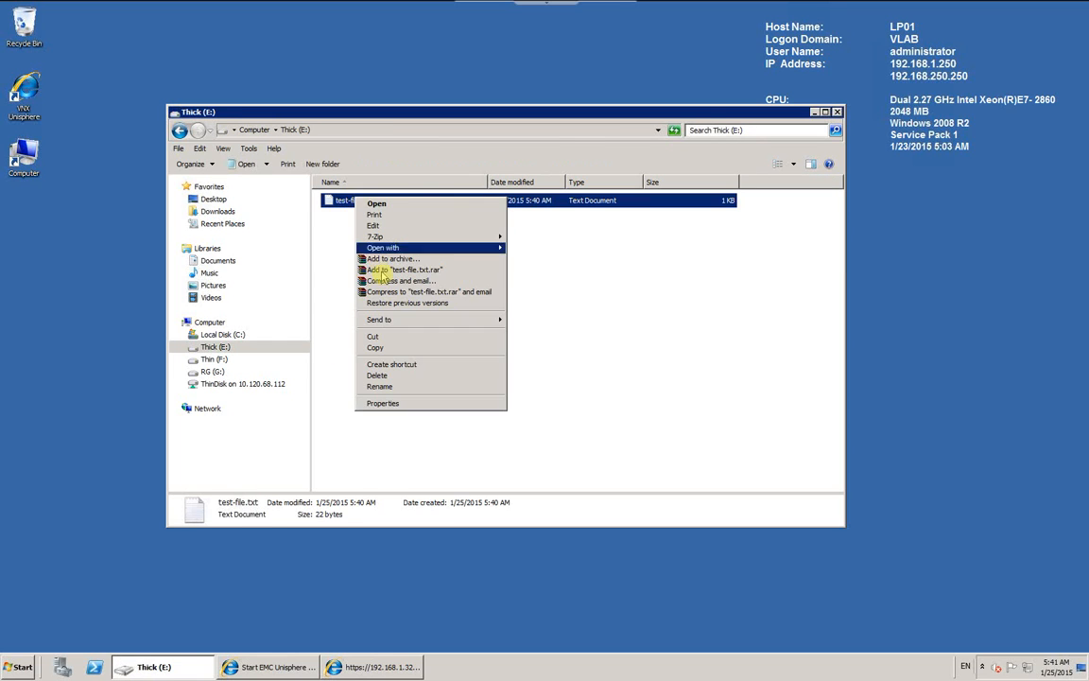
left_click(393, 347)
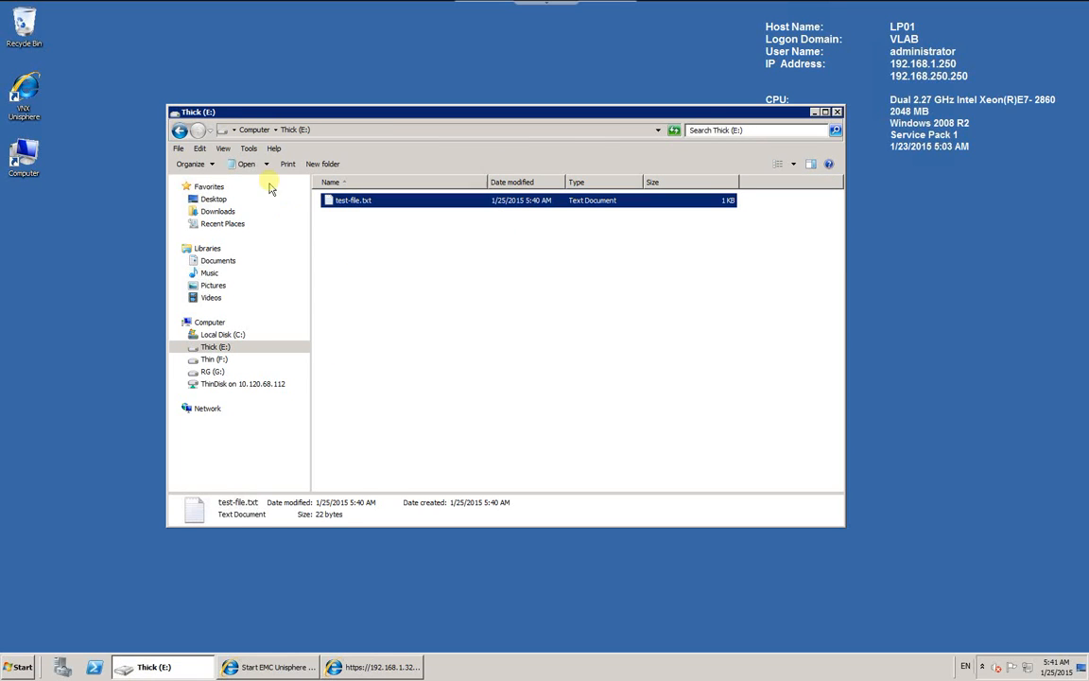
left_click(258, 132)
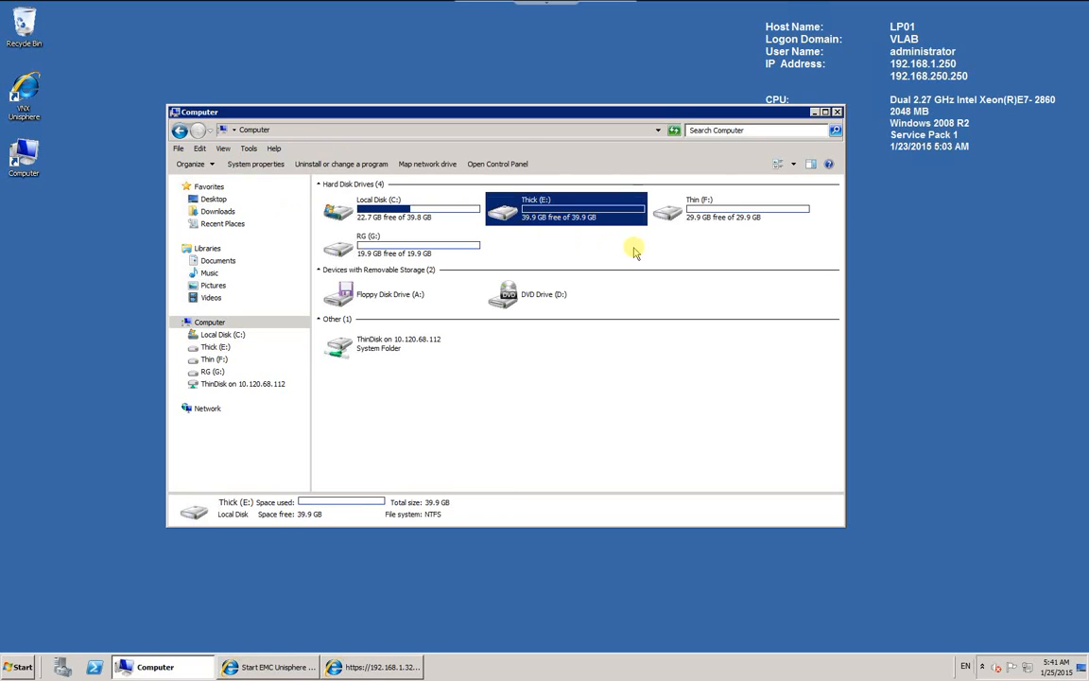
double_click(700, 212)
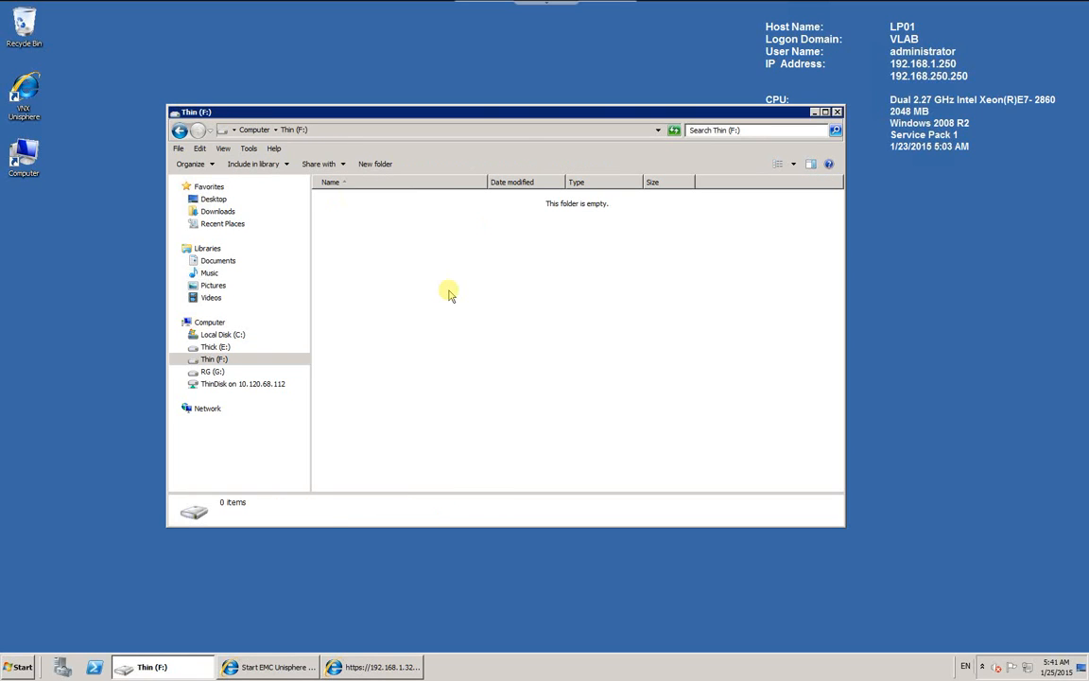
right_click(404, 262)
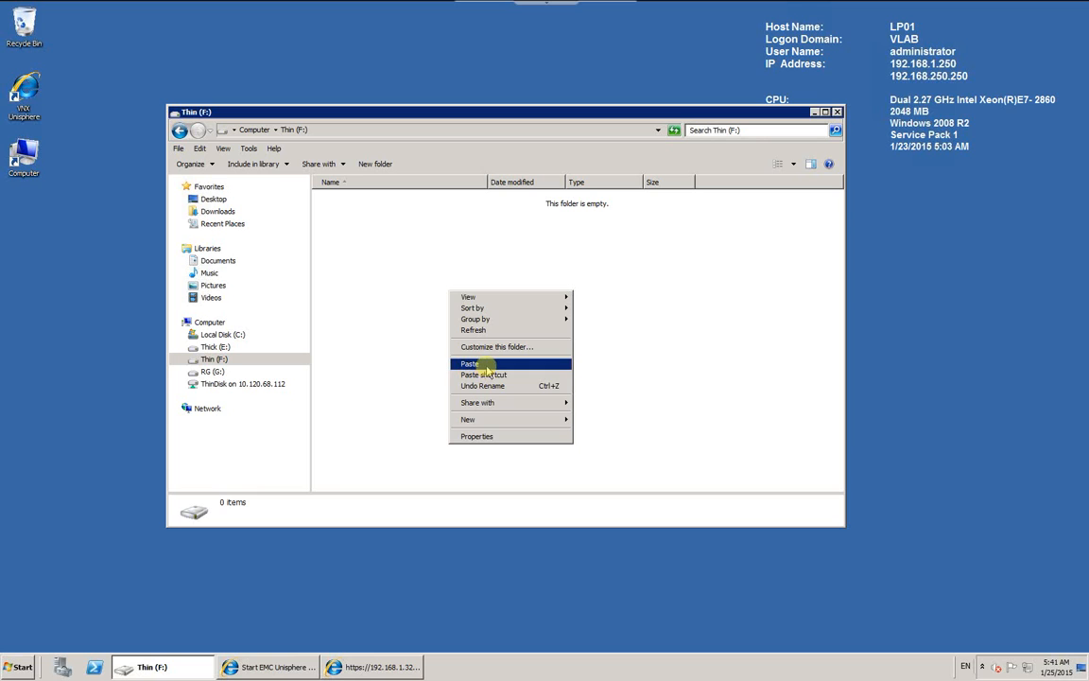
left_click(440, 328)
Step: Paste the copied test-file.txt onto the RG (G:) drive and return to the Computer overview
left_click(257, 131)
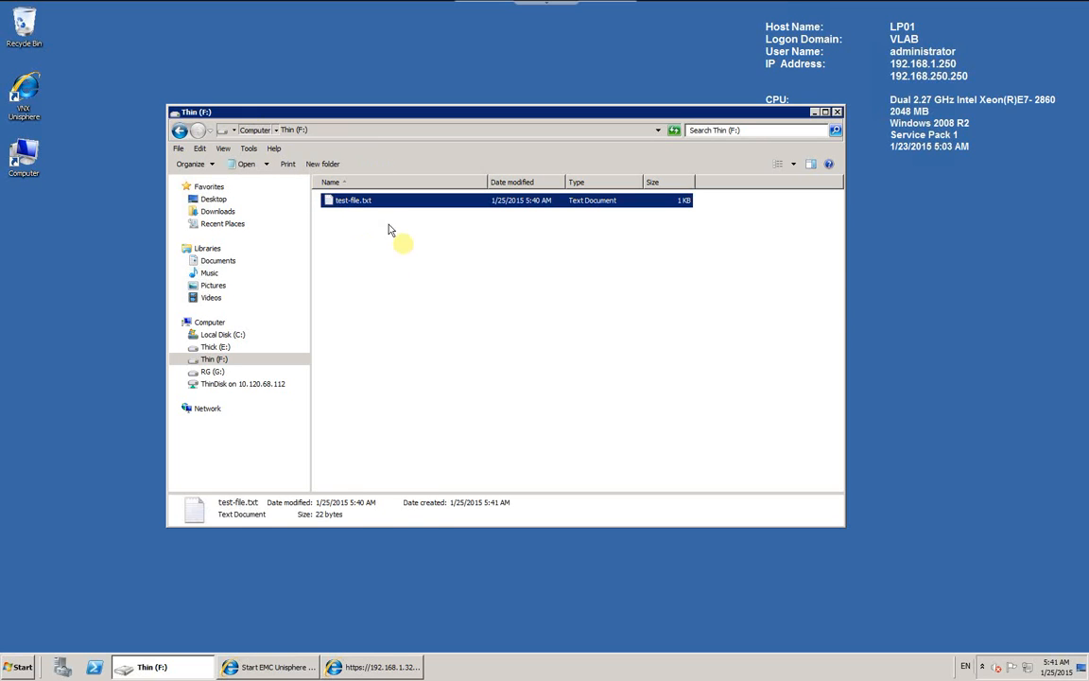
double_click(352, 243)
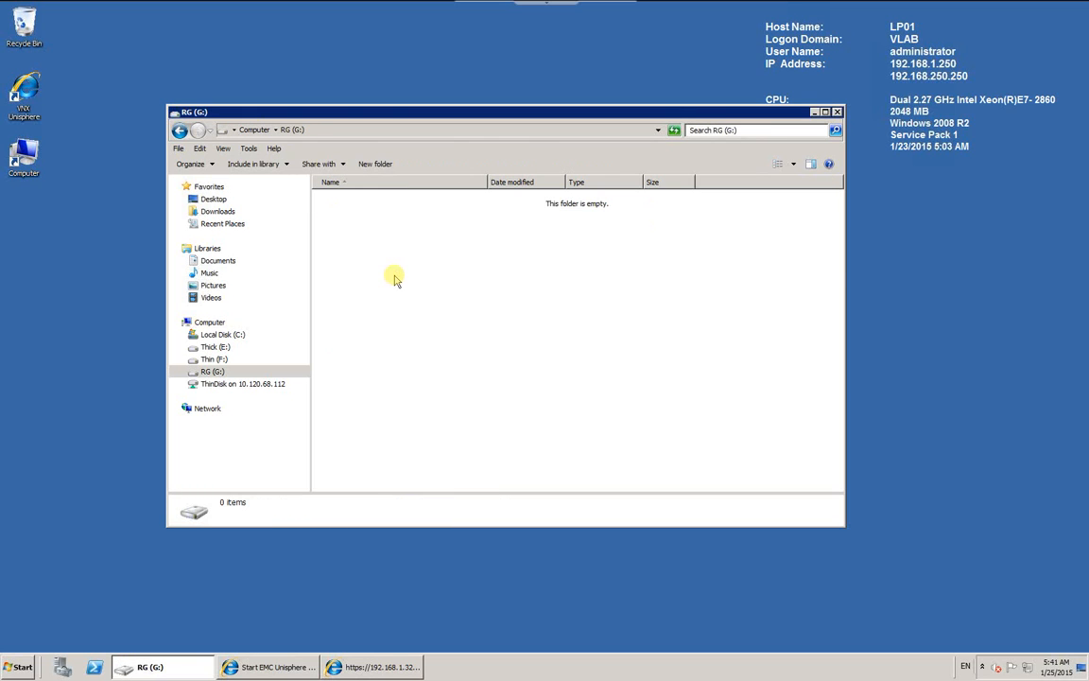
right_click(395, 275)
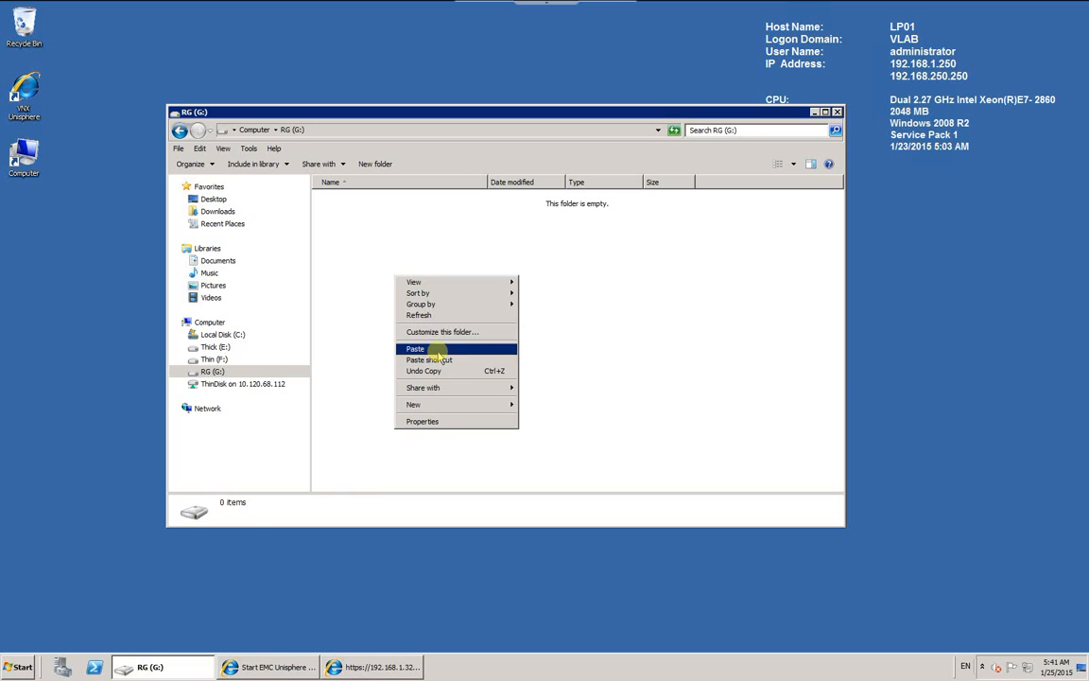
left_click(416, 348)
left_click(360, 224)
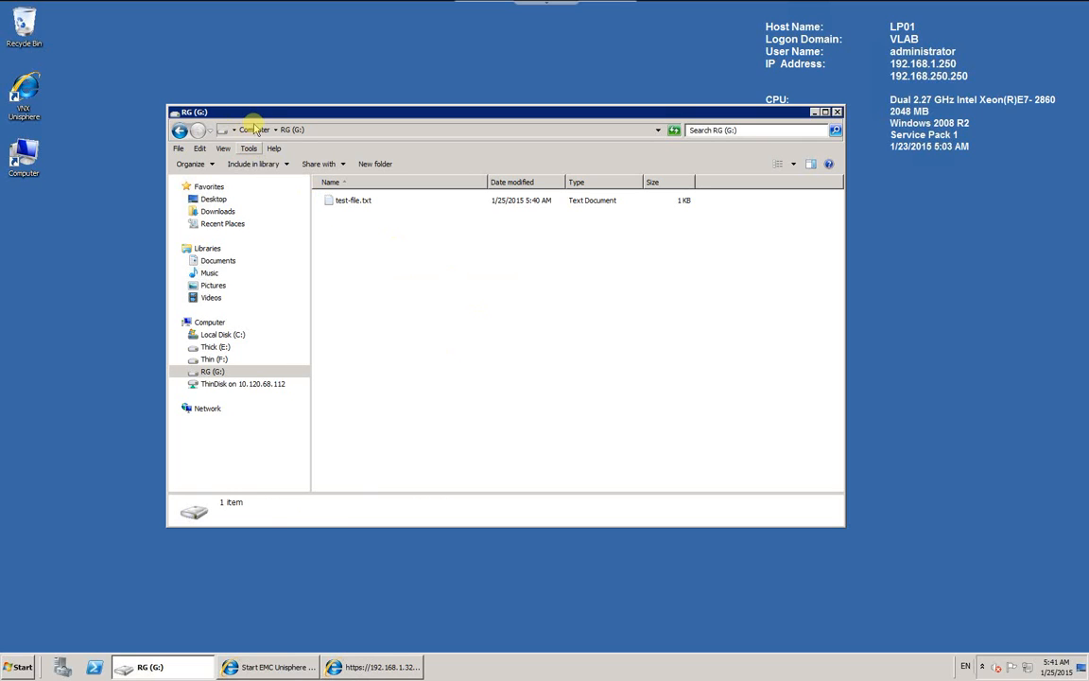
left_click(253, 130)
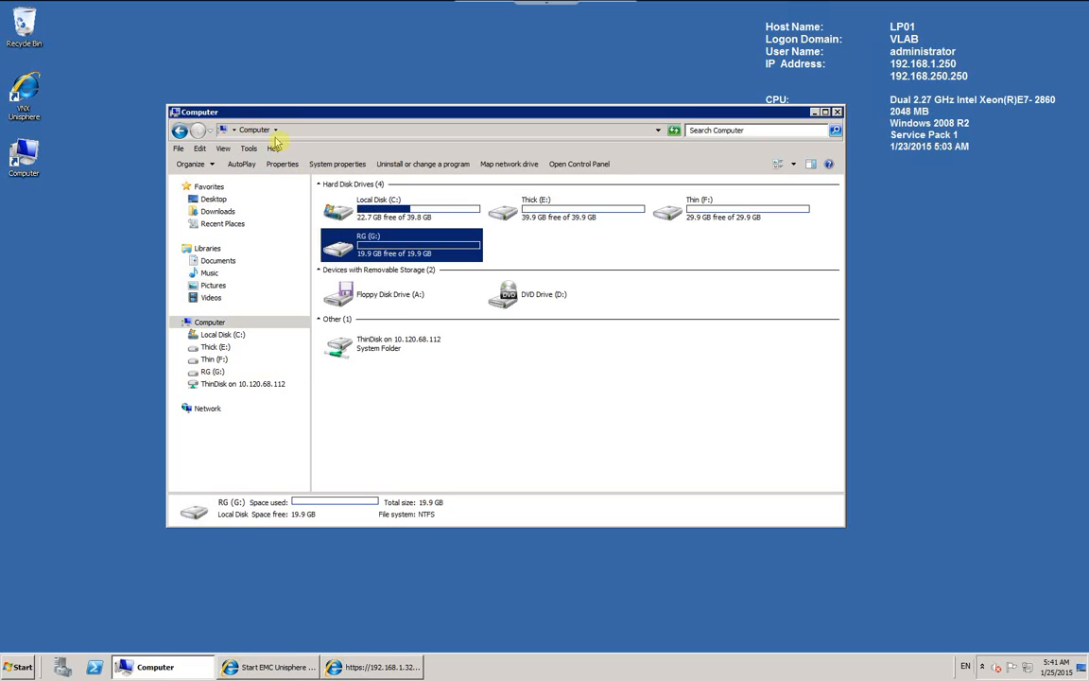
left_click(522, 375)
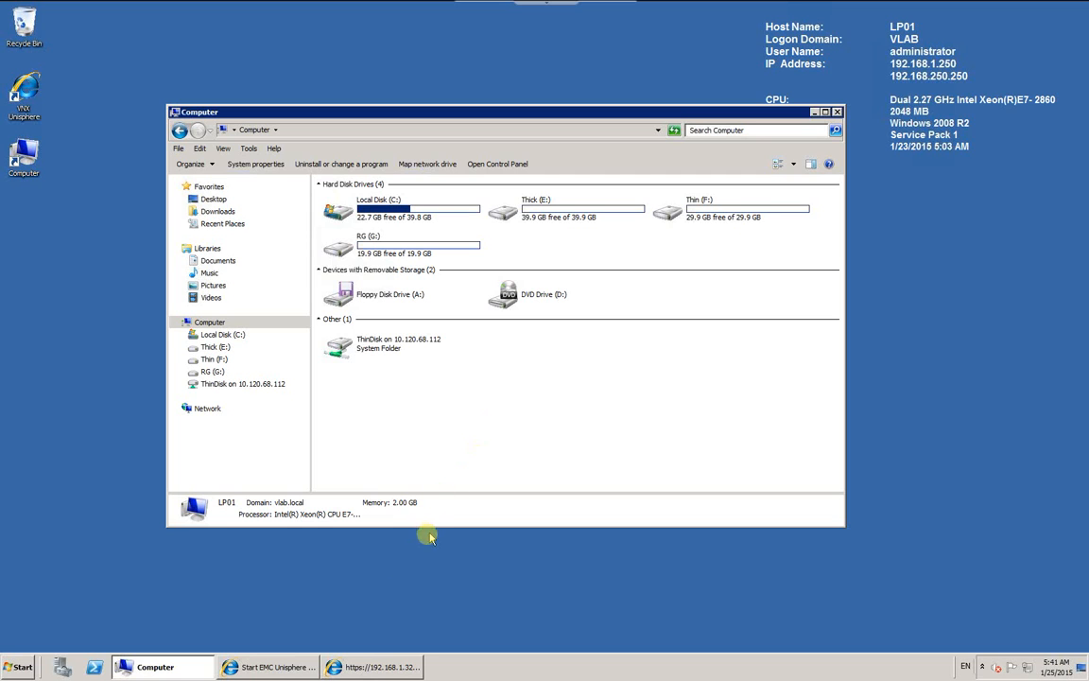
Step: View the storage group's LUNs in Unisphere, and open Server Manager's Disk Management maximized to show all disks
left_click(368, 667)
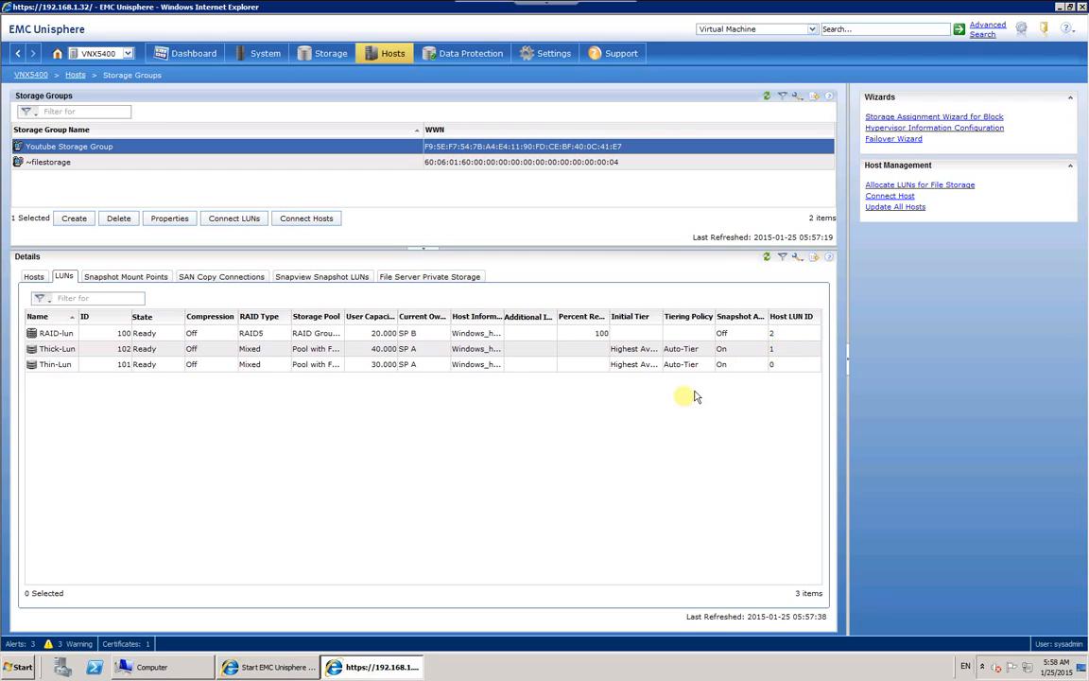
left_click(62, 668)
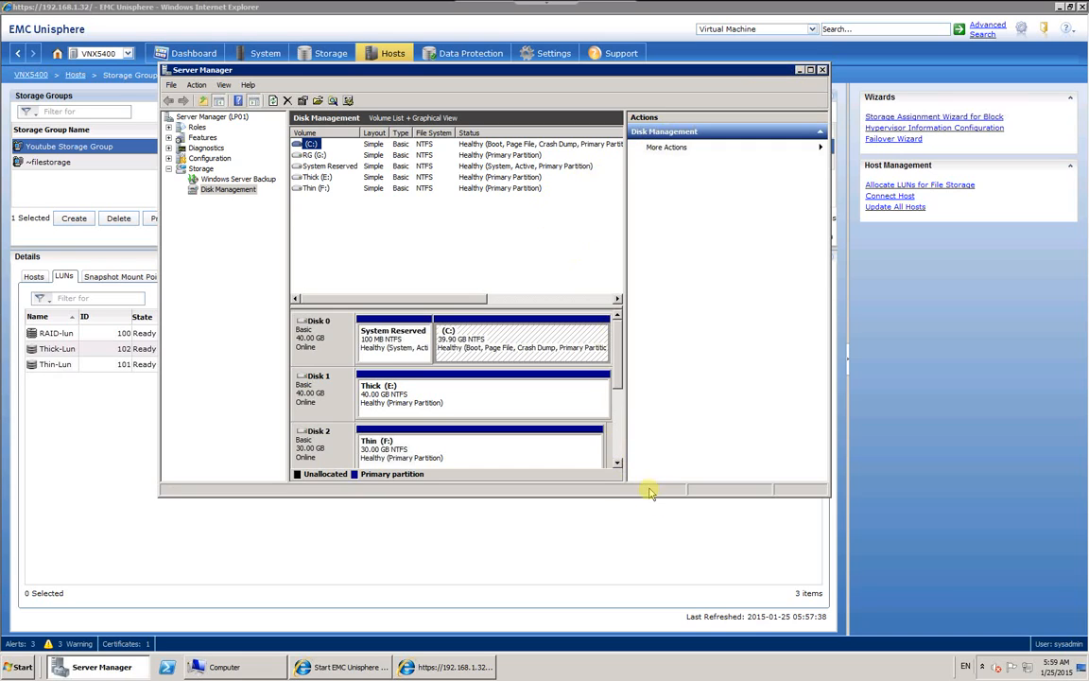
left_click_drag(658, 495, 657, 594)
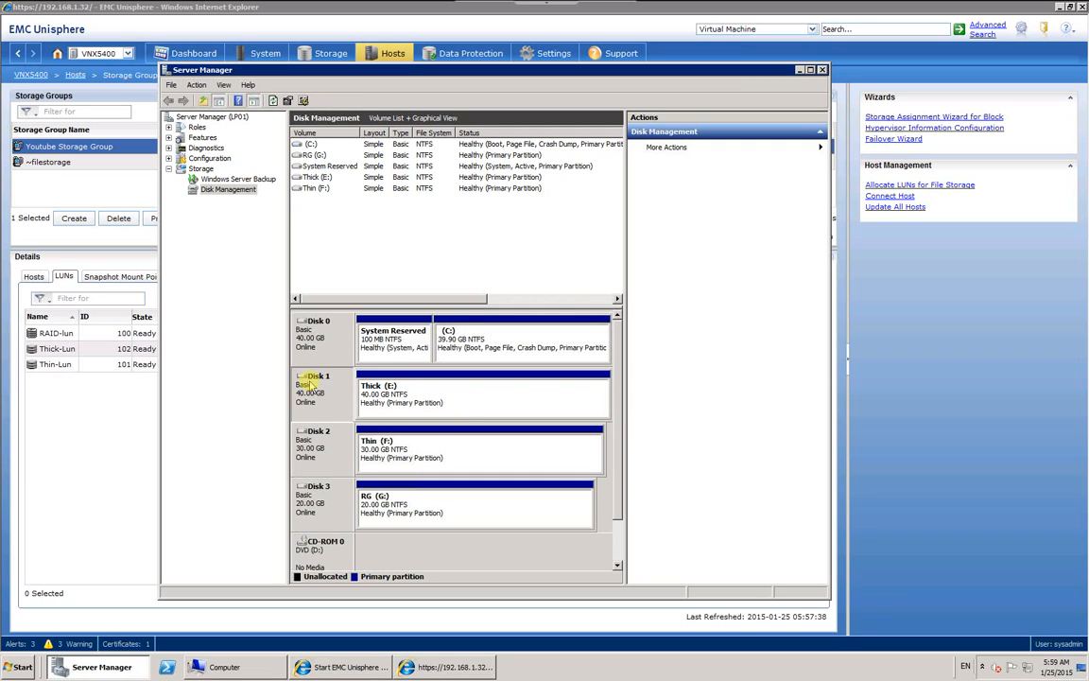
double_click(734, 69)
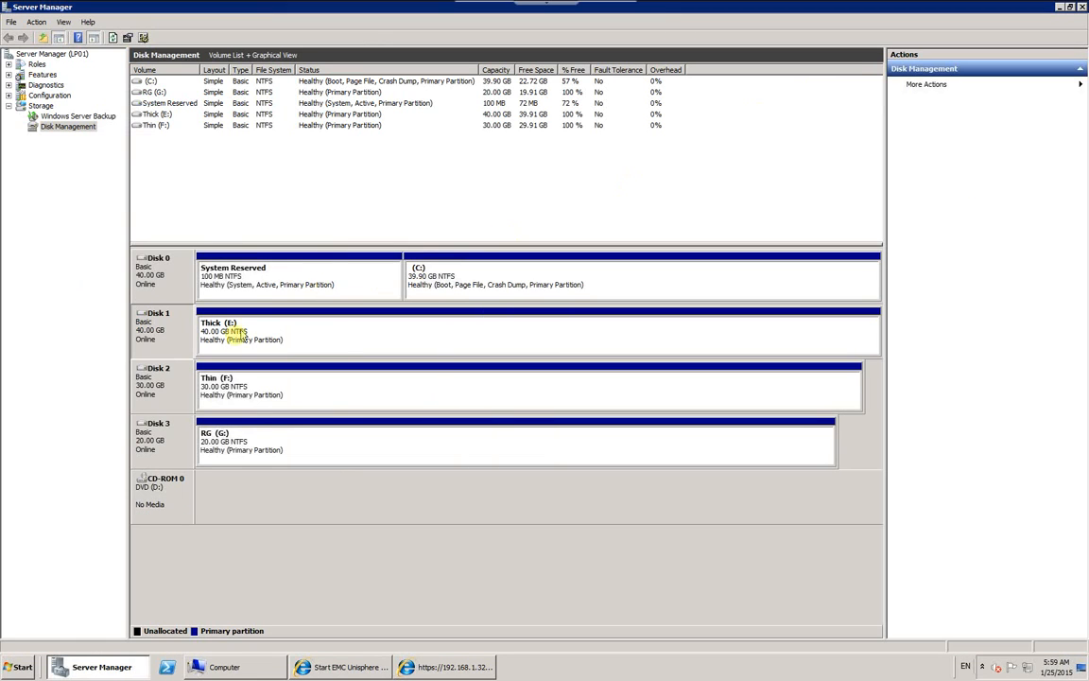
Step: Check the LUN number in the device location of Disk 1, Disk 2 and Disk 3 through their properties
right_click(170, 342)
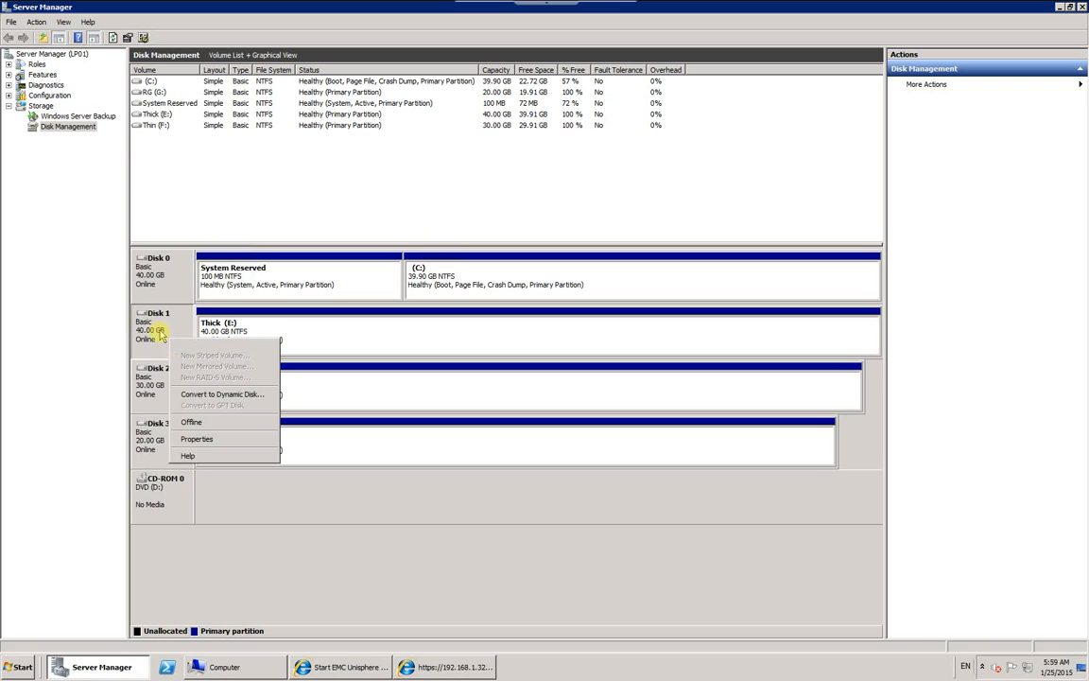
left_click(199, 439)
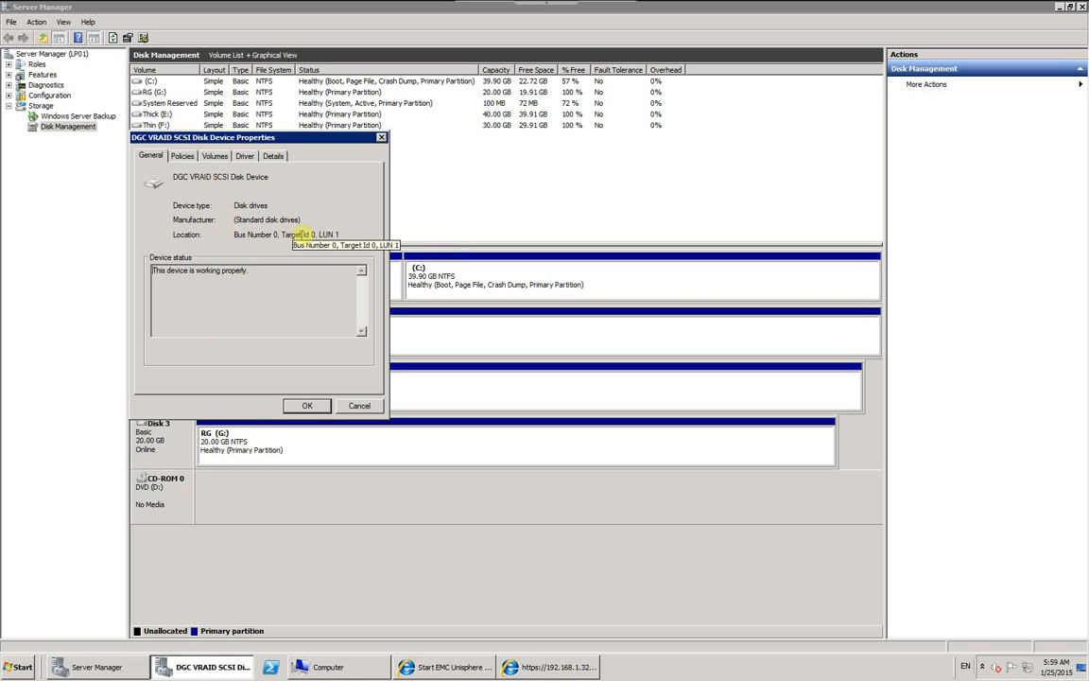
left_click(360, 406)
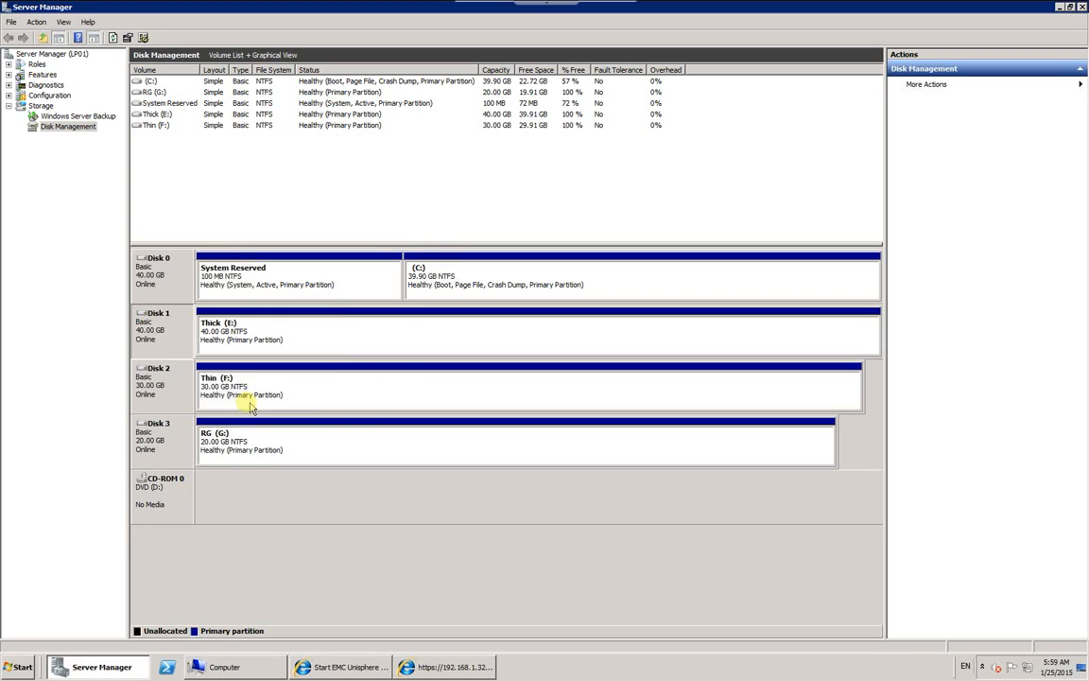
right_click(167, 385)
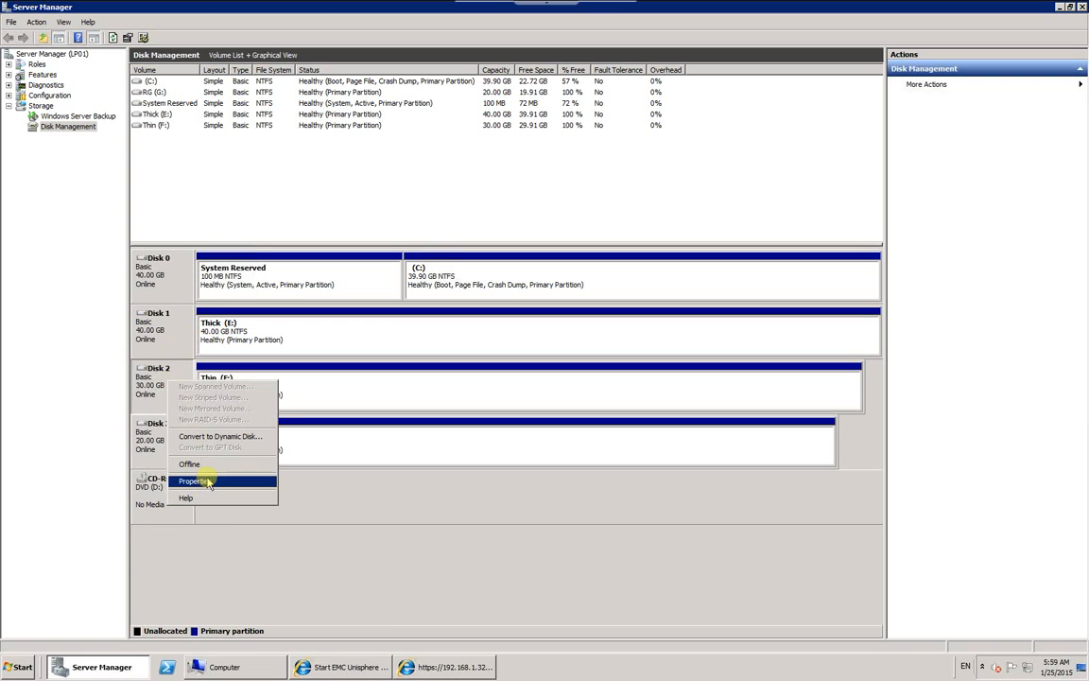
left_click(215, 463)
left_click_drag(353, 249, 334, 250)
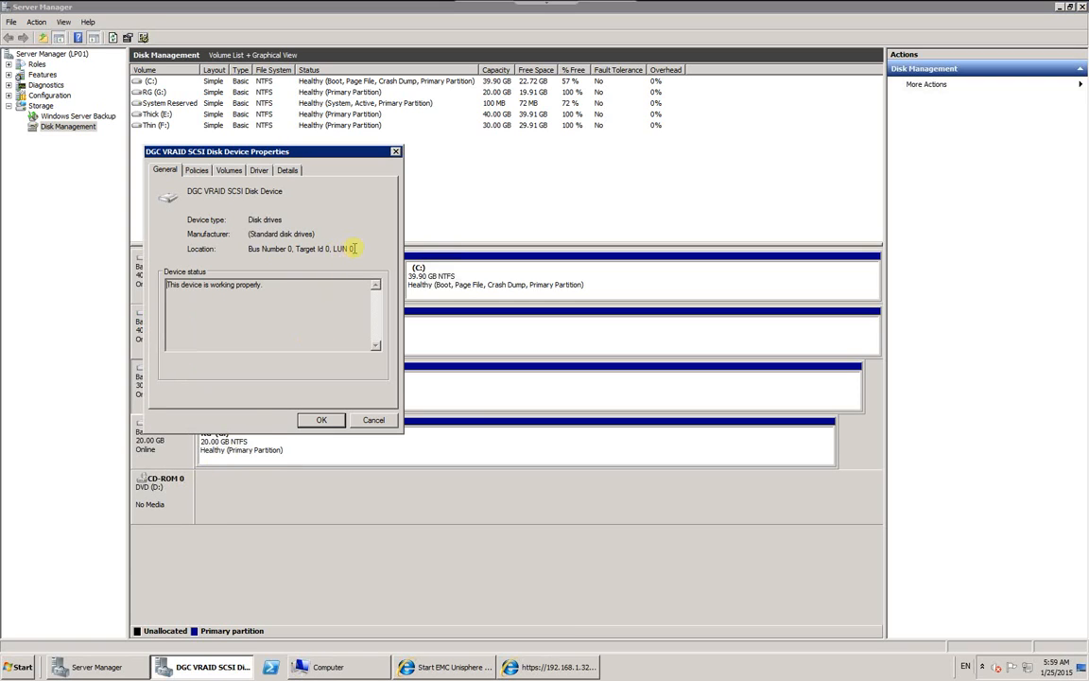
left_click(374, 421)
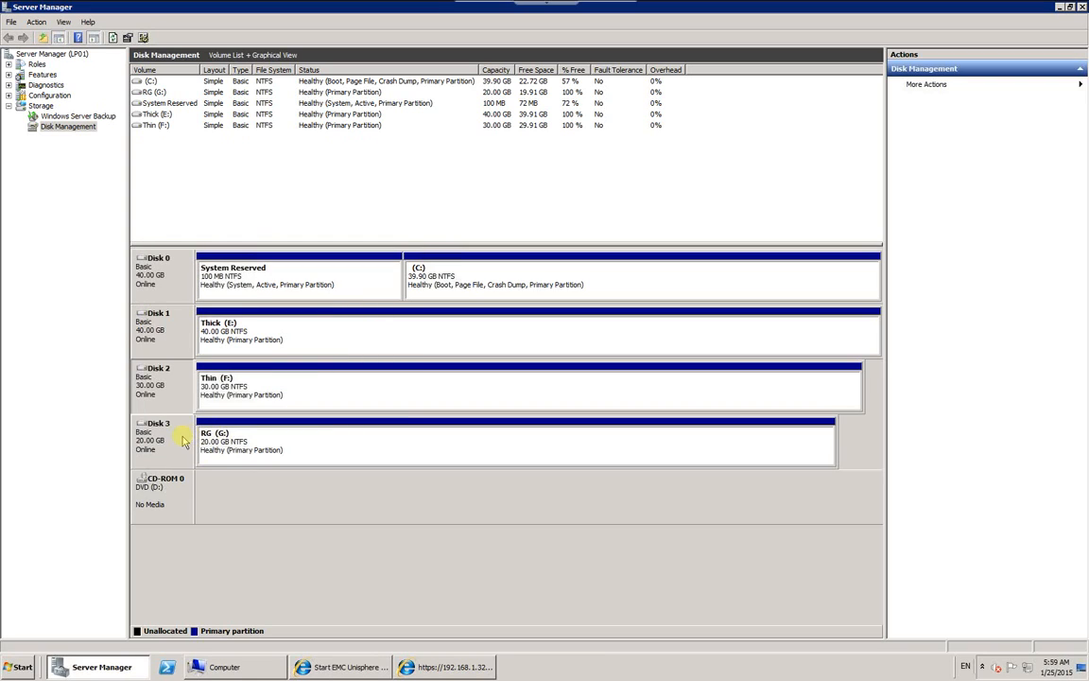
right_click(190, 434)
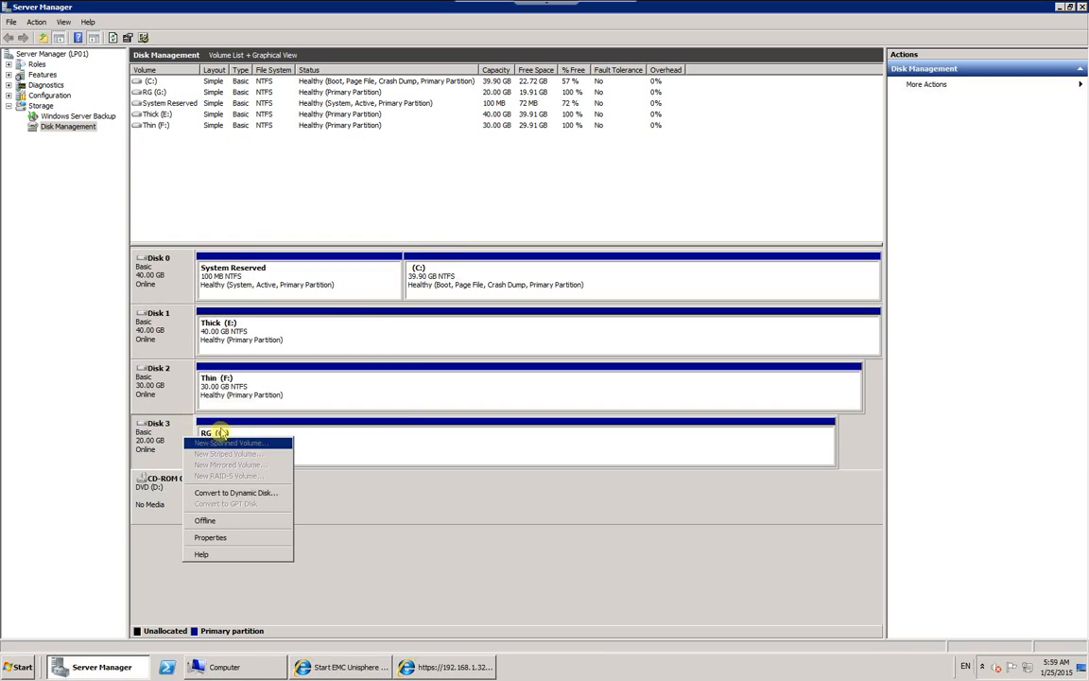
left_click(225, 539)
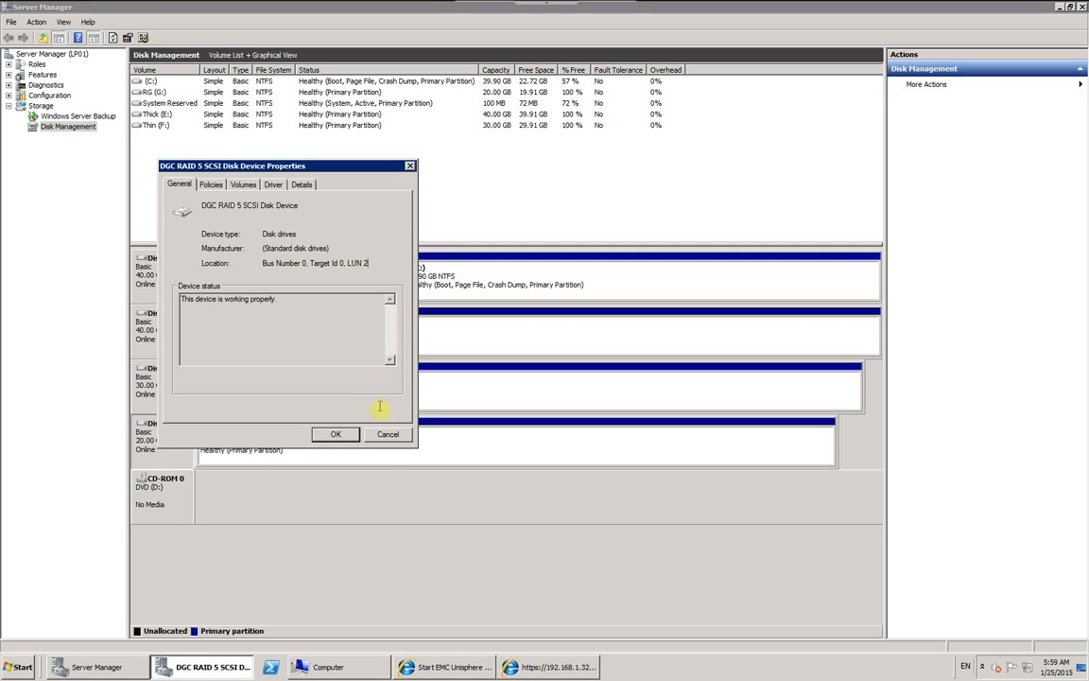
left_click(369, 436)
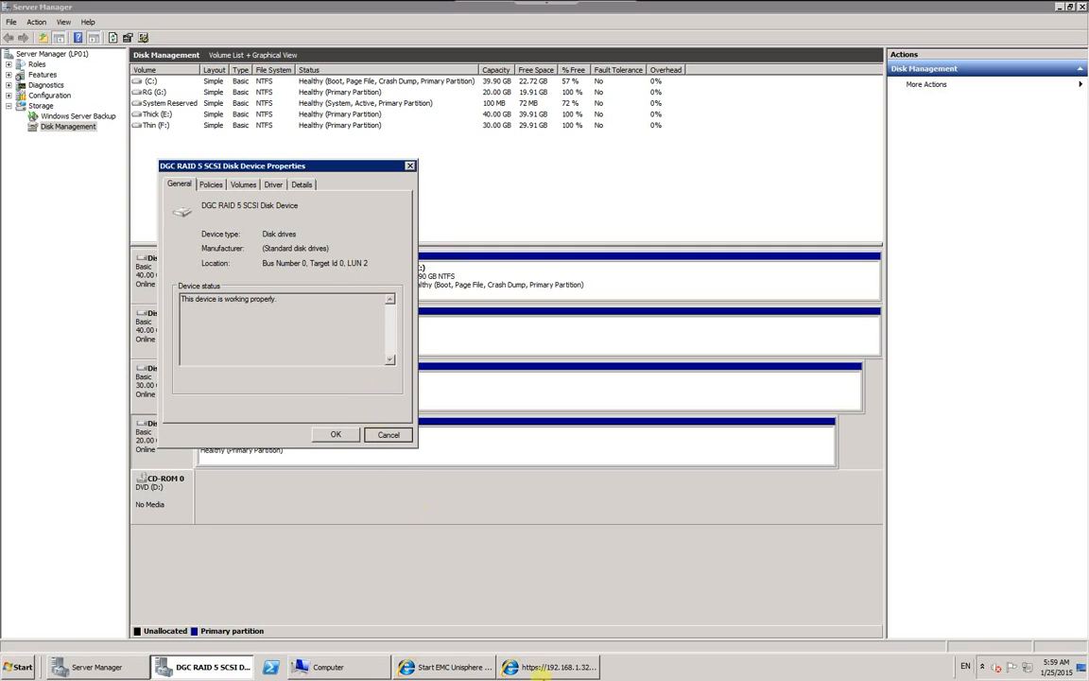
Step: Switch to Unisphere and compare the host LUN IDs of Thick-Lun and RAID-lun with the Windows disks
left_click(487, 669)
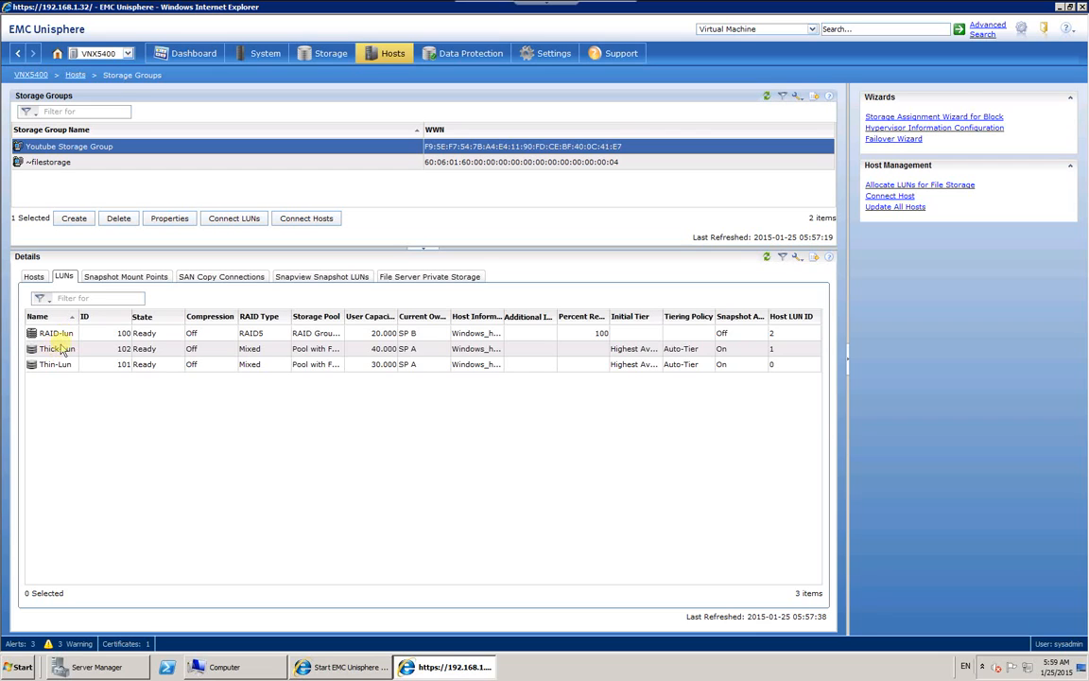
left_click(55, 348)
left_click(62, 333)
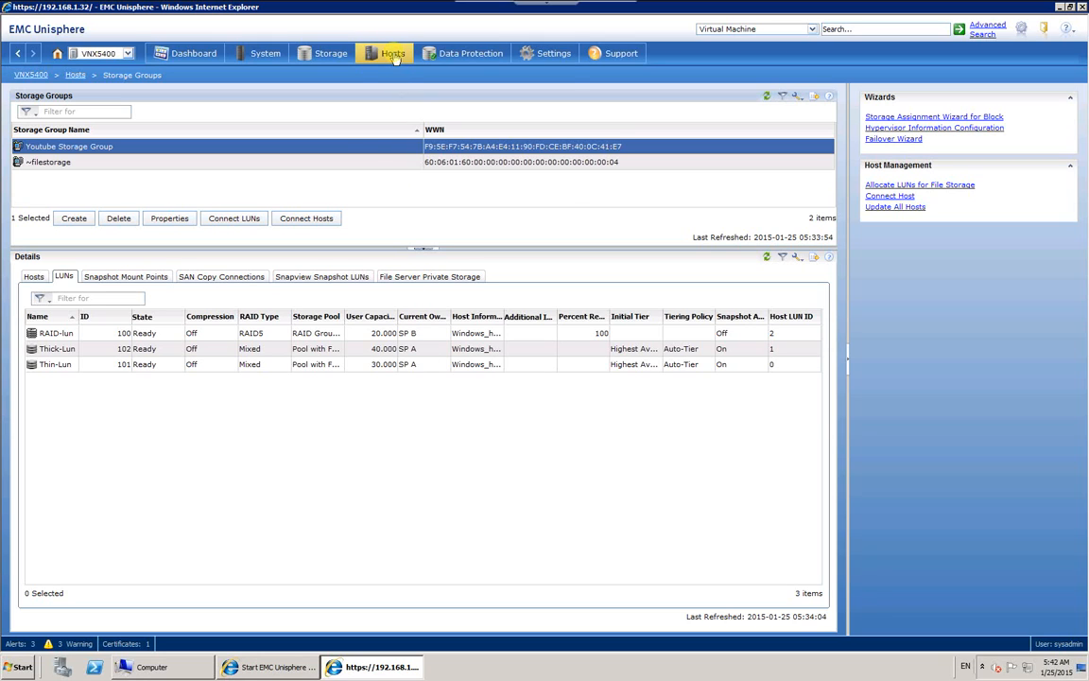
Step: Review the host initiators list in Unisphere, glance at the Windows drives in Computer, and return to Unisphere
mouse_move(396, 56)
left_click(400, 183)
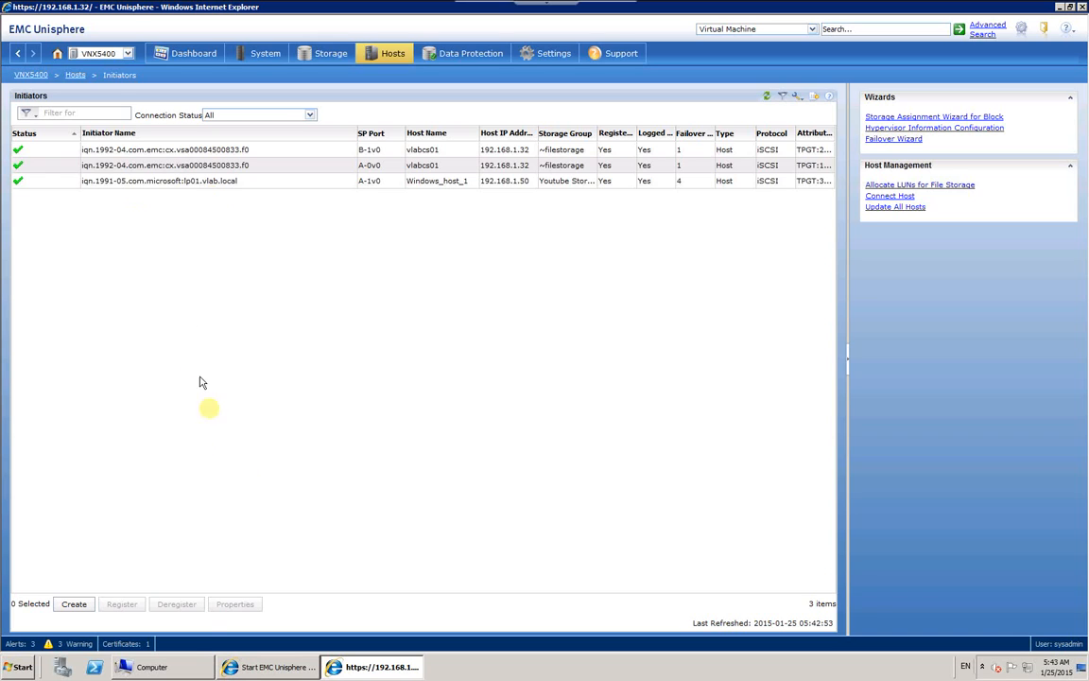
left_click(151, 667)
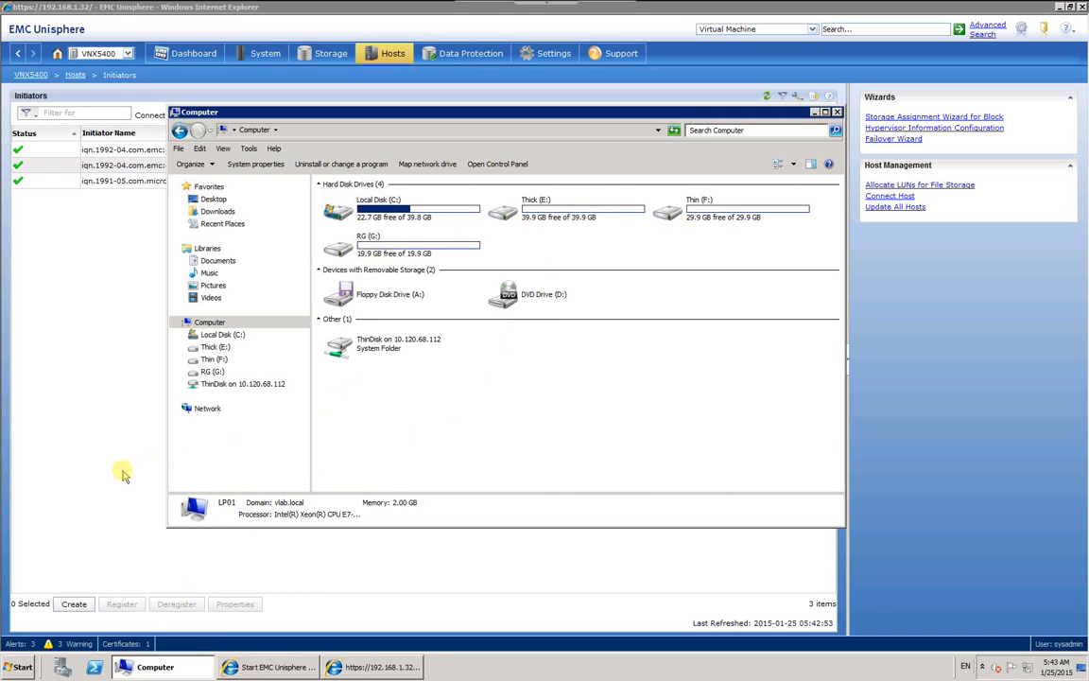
left_click(8, 471)
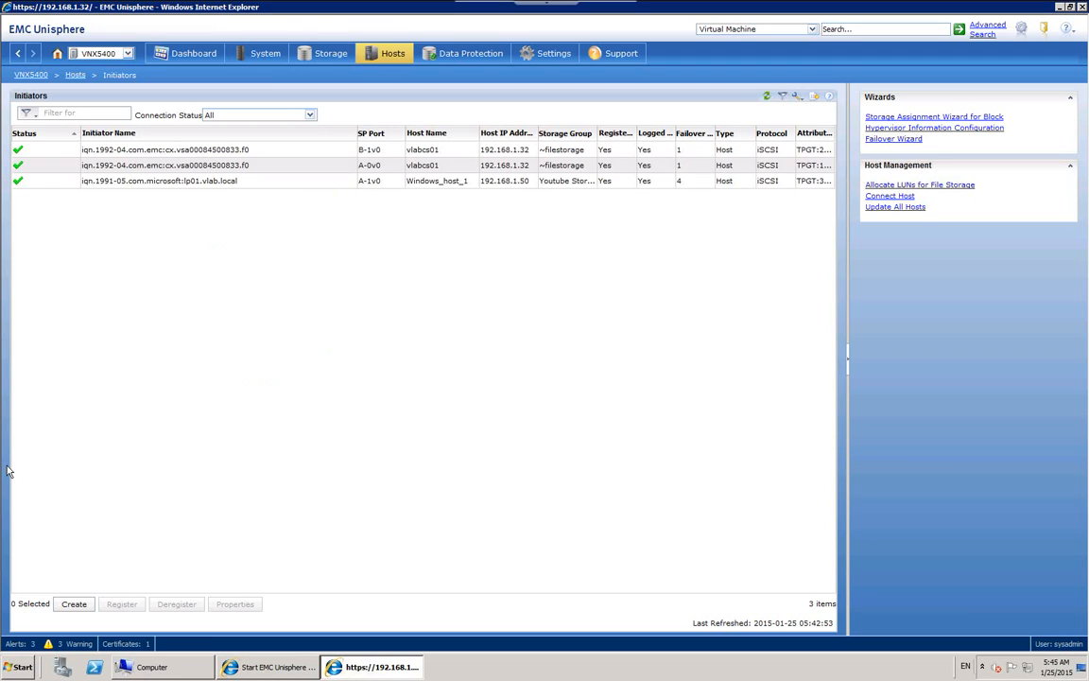